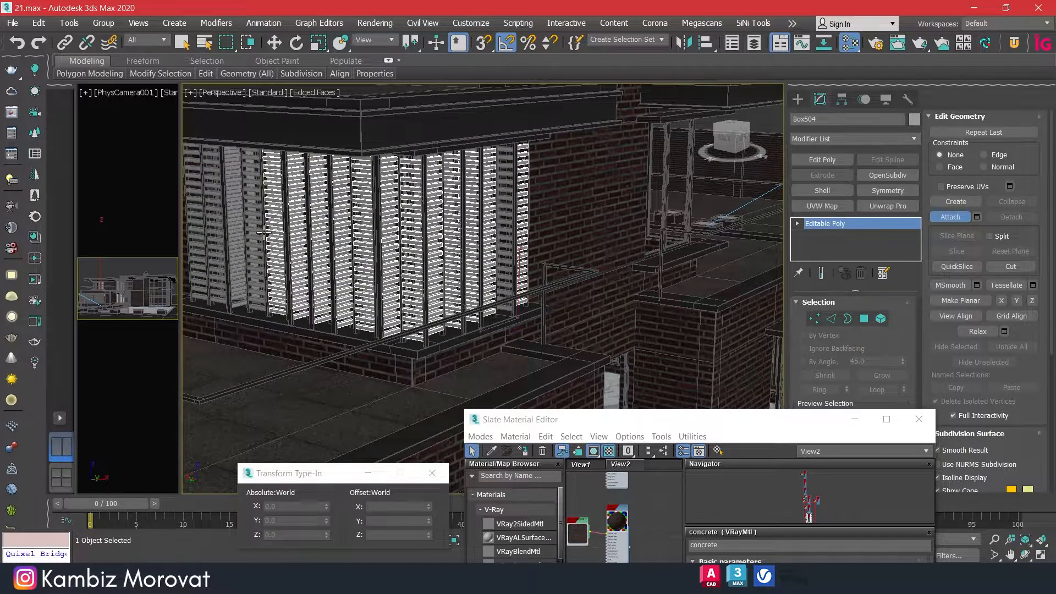
# Attach the remaining louvre slat column of the upper corner window to the combined slat object and end attaching
pyautogui.scroll(3, 284, 241)
pyautogui.scroll(-4, 283, 240)
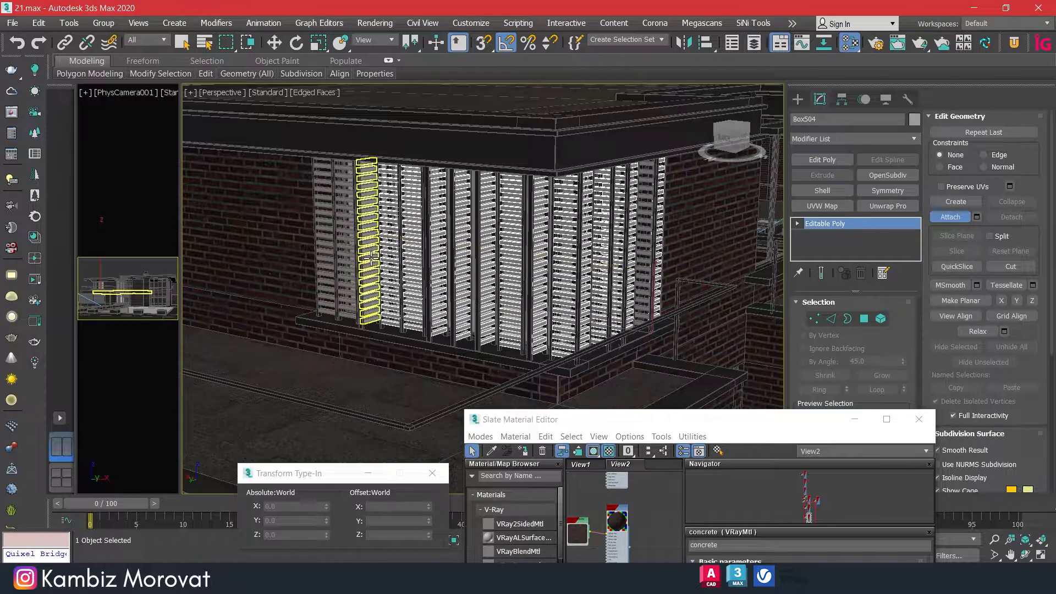
pyautogui.click(350, 248)
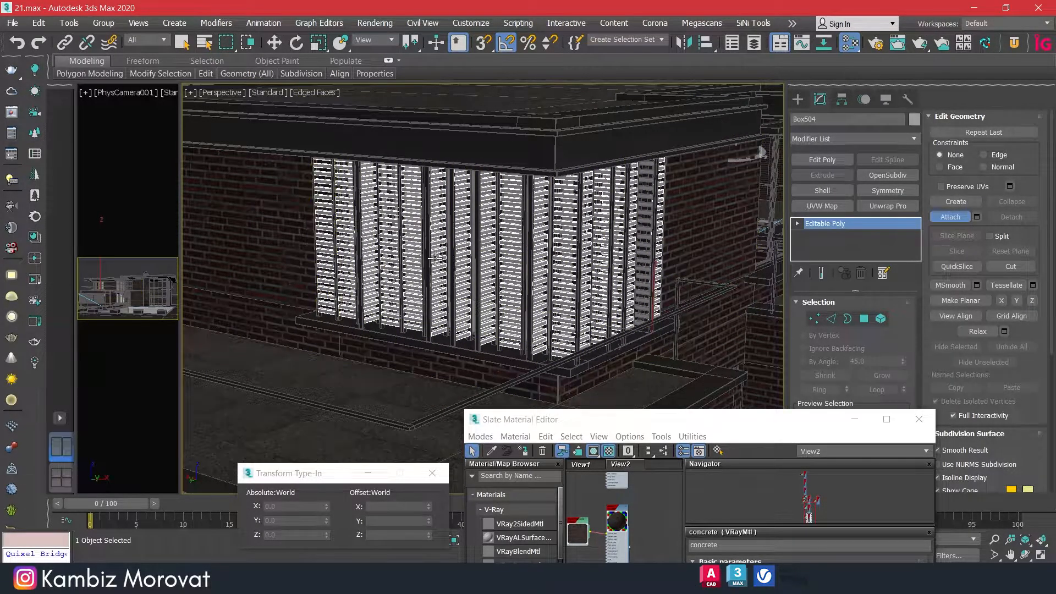
pyautogui.scroll(-4, 447, 262)
pyautogui.click(950, 216)
pyautogui.press('w')
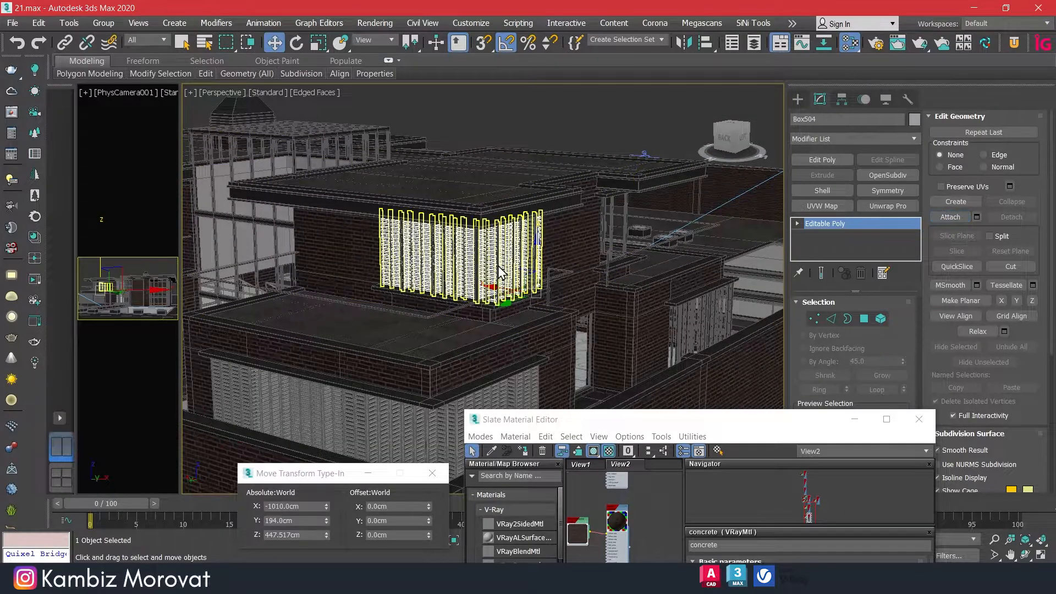
# Hide the combined slat object to check the upper corner window for slats that are still unattached
pyautogui.rightClick(493, 260)
pyautogui.click(528, 210)
pyautogui.scroll(3, 526, 246)
pyautogui.click(536, 282)
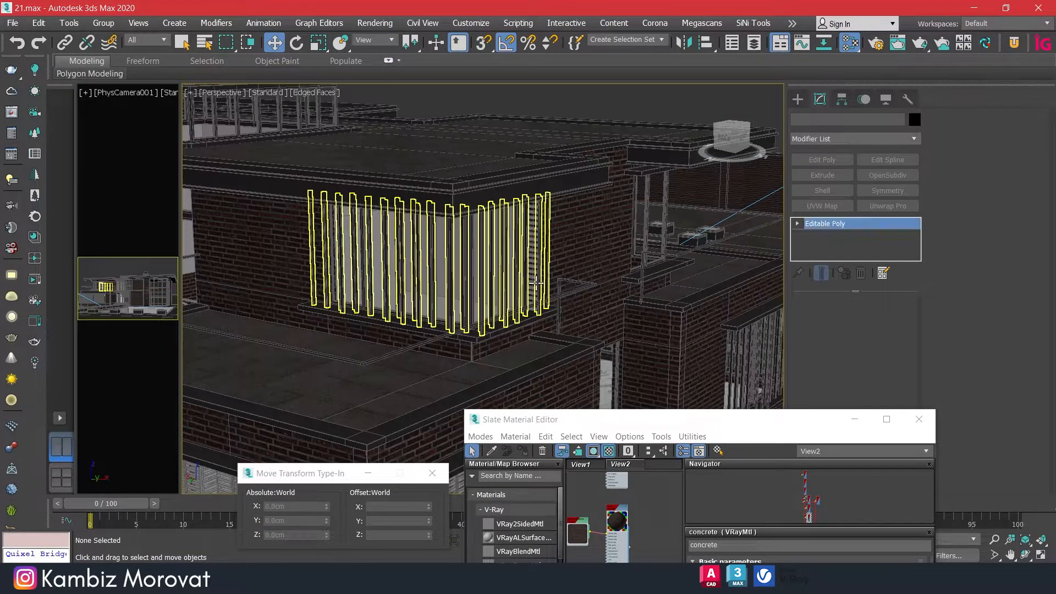
pyautogui.keyDown('alt'); pyautogui.moveTo(523, 282); pyautogui.dragTo(426, 253, button='middle'); pyautogui.keyUp('alt')
pyautogui.scroll(2, 424, 236)
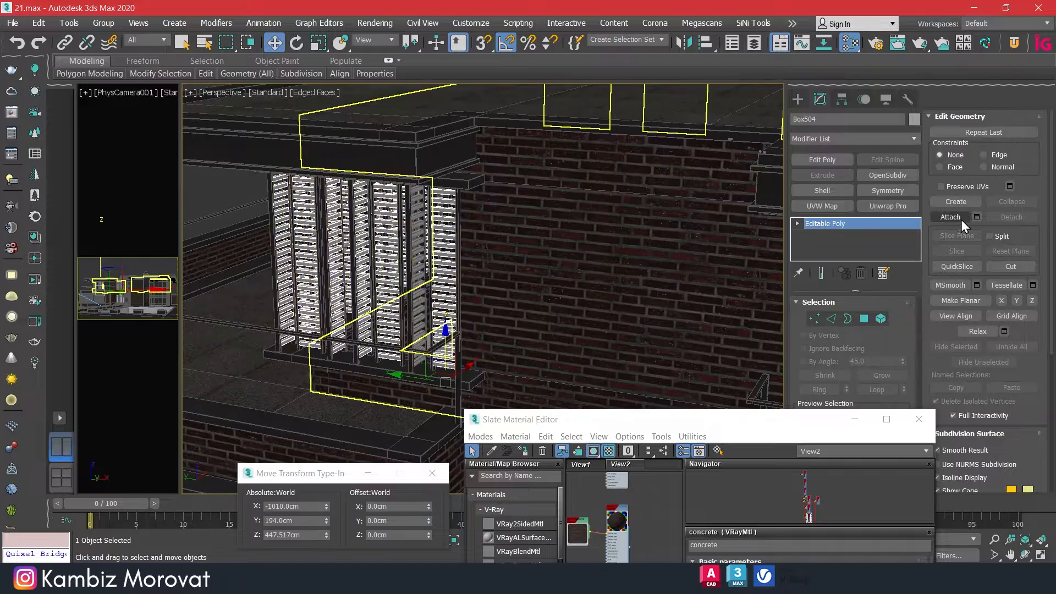
# Attach the missed slat column near the brick side wall to the combined slat object and hide that object
pyautogui.click(951, 218)
pyautogui.click(951, 219)
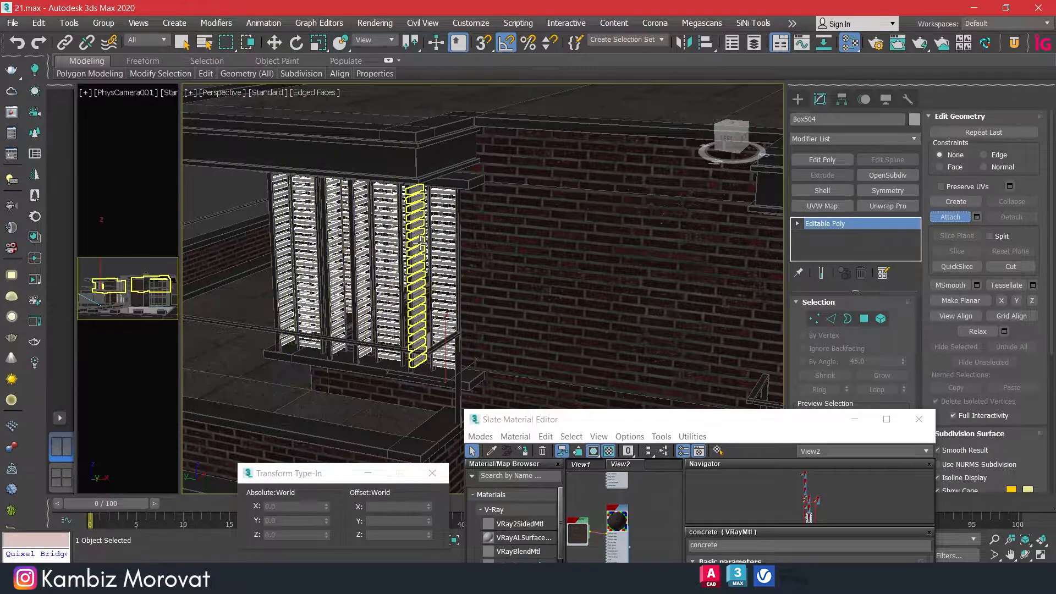
pyautogui.click(952, 218)
pyautogui.rightClick(453, 278)
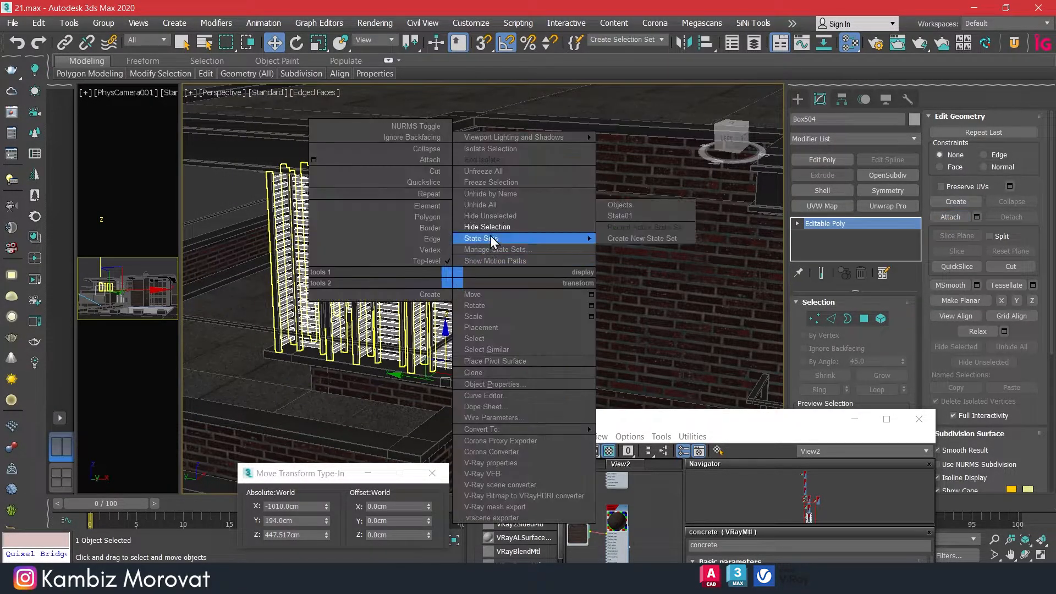
pyautogui.click(493, 227)
# Select another element of the upper corner window and hide it
pyautogui.scroll(-3, 423, 301)
pyautogui.keyDown('alt'); pyautogui.moveTo(373, 299); pyautogui.dragTo(449, 292, button='middle'); pyautogui.keyUp('alt')
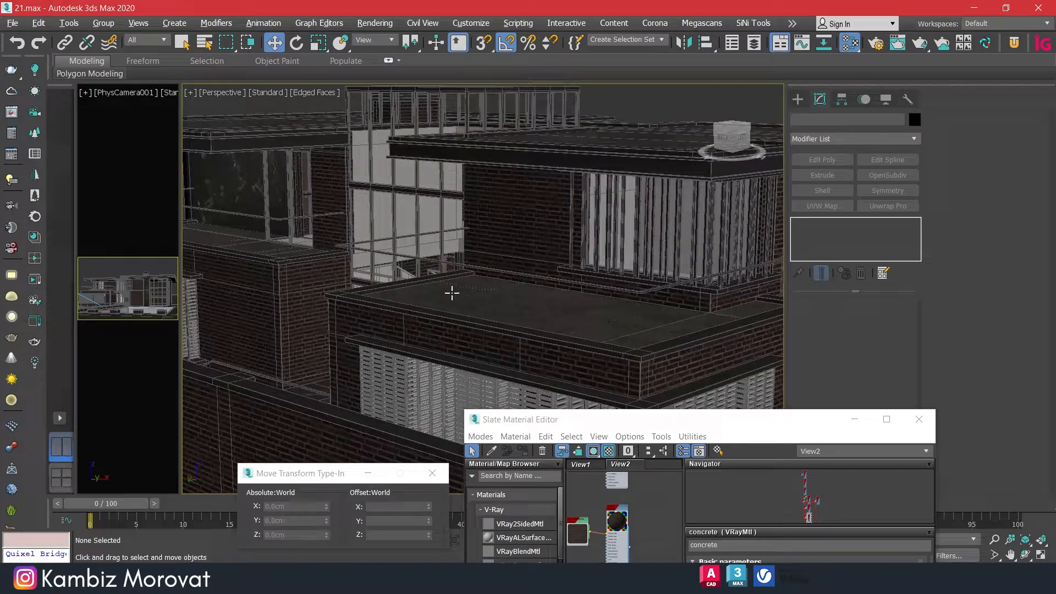
pyautogui.click(632, 231)
pyautogui.rightClick(632, 232)
pyautogui.click(674, 187)
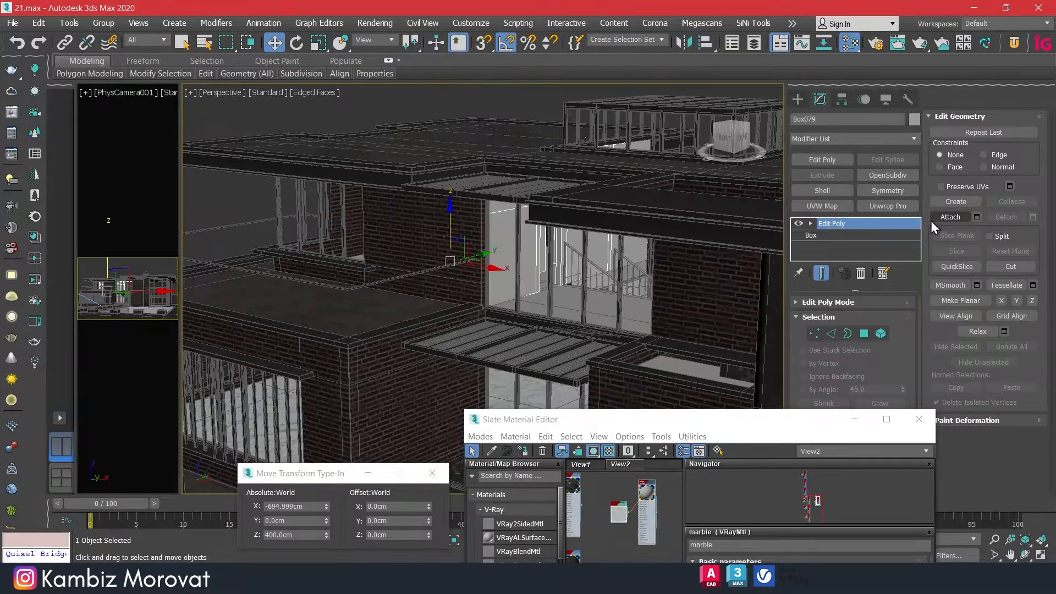
# Copy the box-mapped UVW Map modifier from the ground-floor object Box003
pyautogui.click(830, 206)
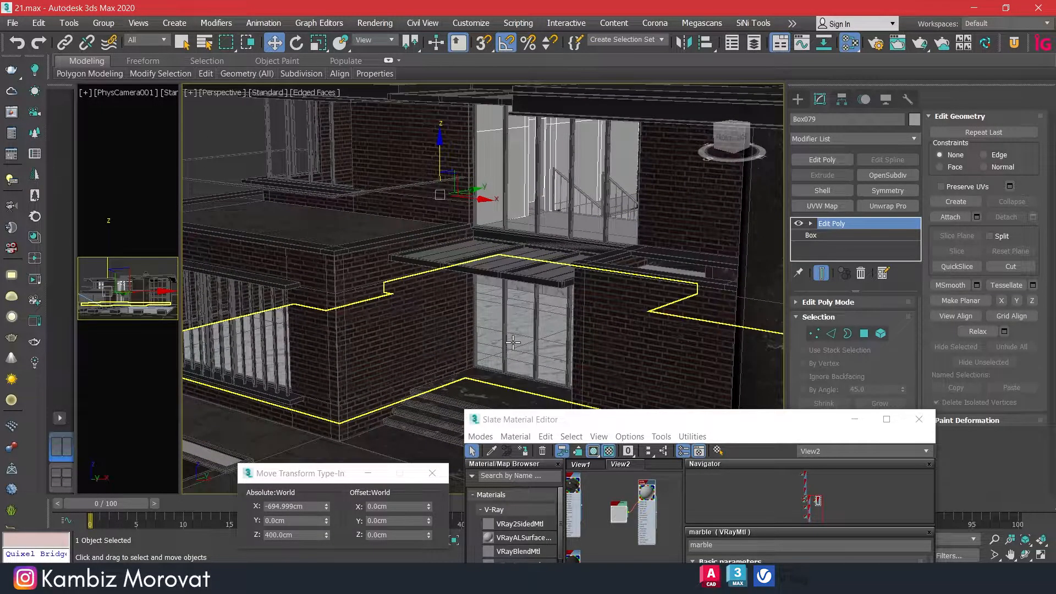
pyautogui.click(822, 205)
pyautogui.rightClick(841, 224)
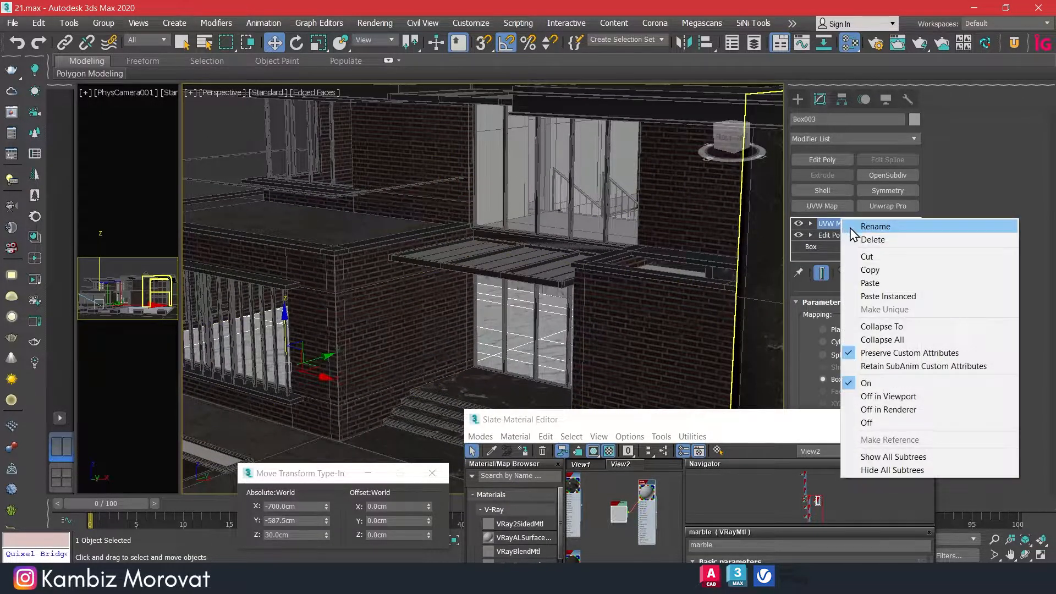
pyautogui.click(872, 268)
# Paste the copied UVW Map modifier onto Box079 and Box084 behind the upper-floor glazing
pyautogui.moveTo(526, 151); pyautogui.dragTo(515, 205, button='middle')
pyautogui.click(513, 206)
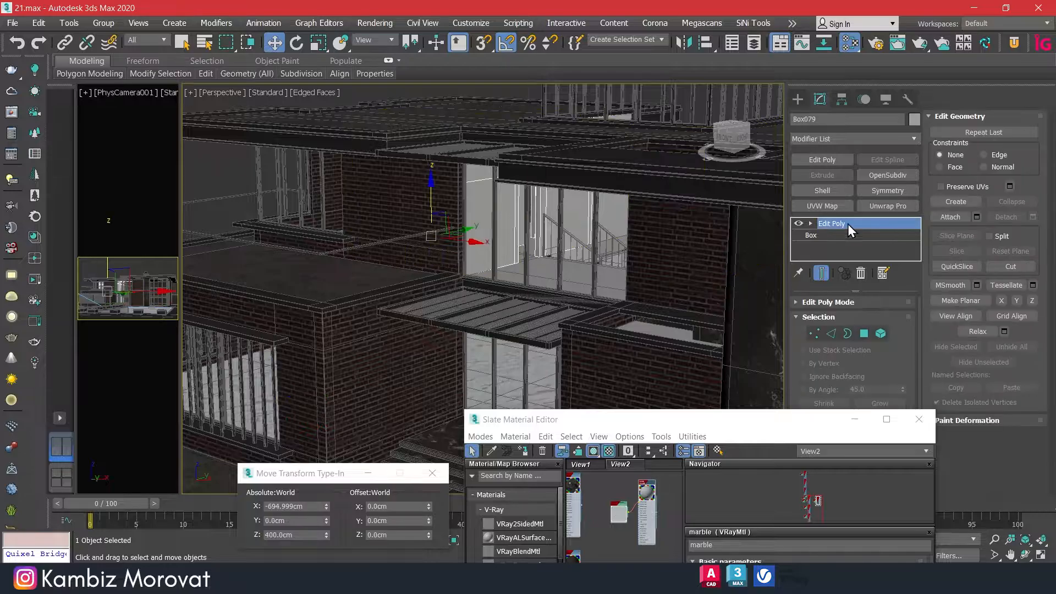
pyautogui.rightClick(844, 223)
pyautogui.click(866, 290)
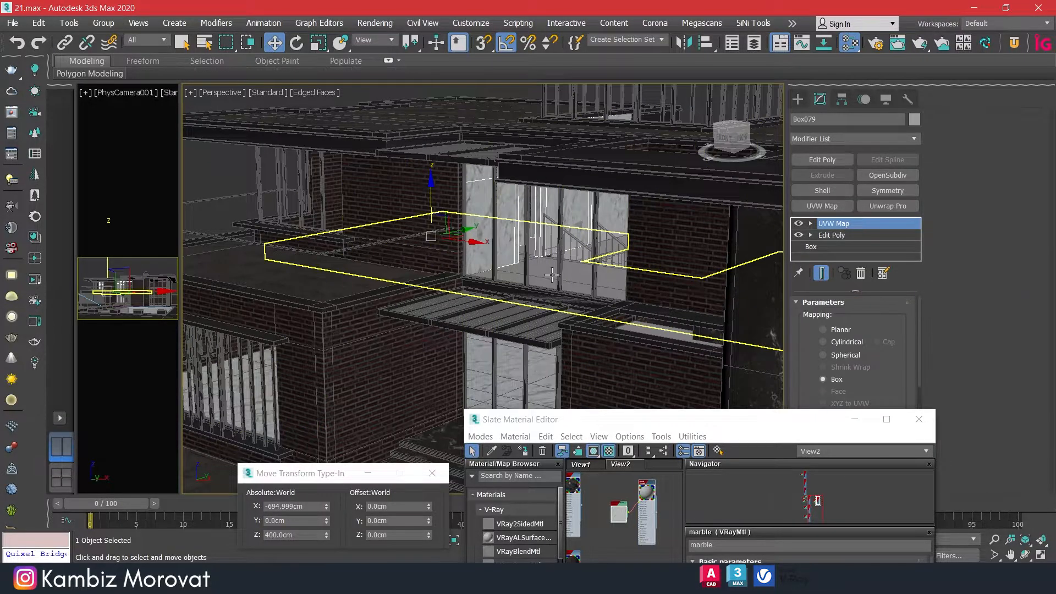
pyautogui.click(544, 272)
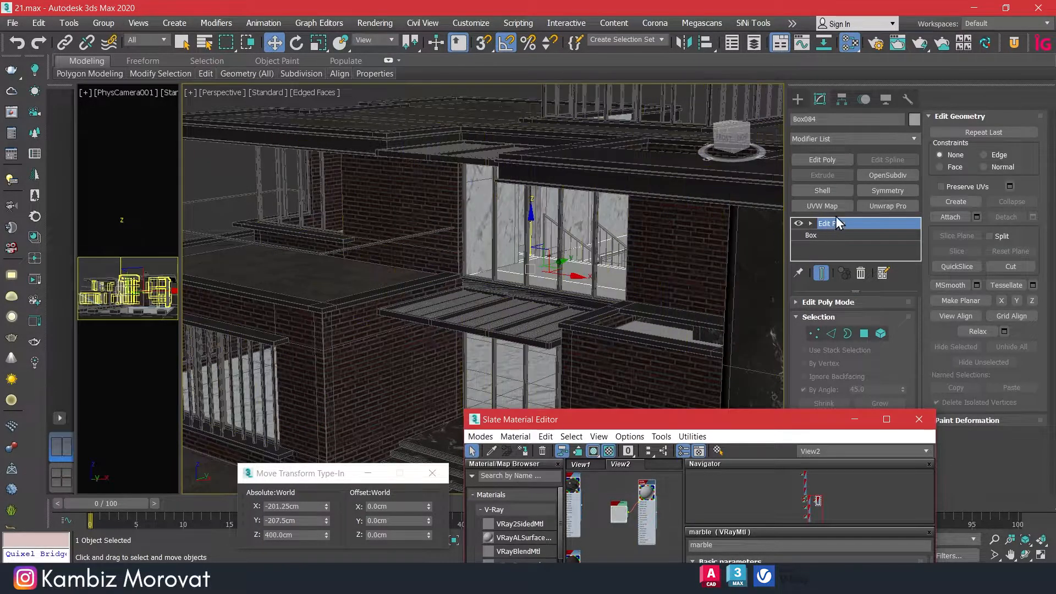
pyautogui.rightClick(853, 232)
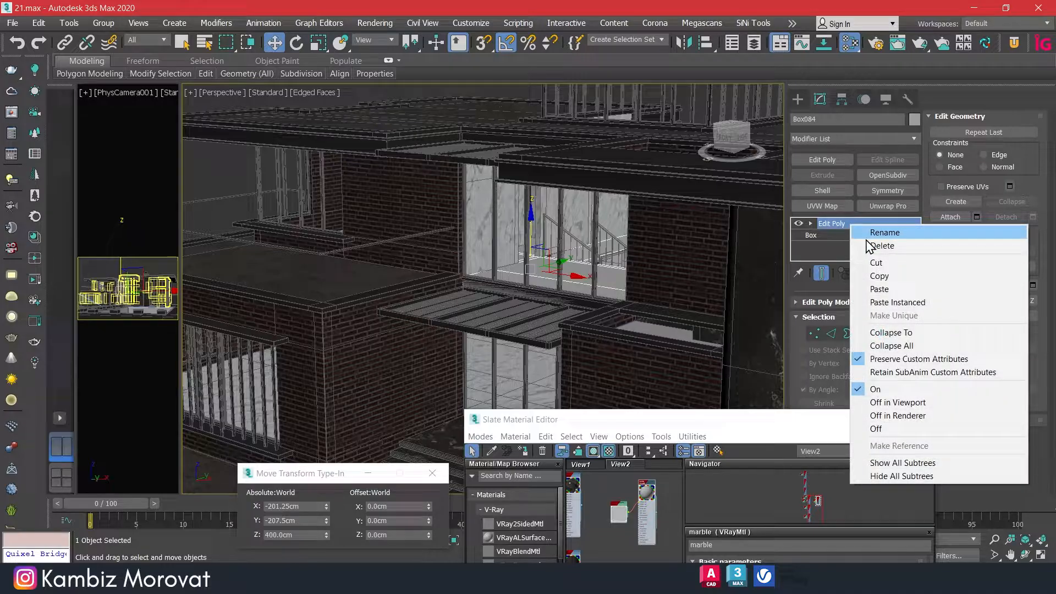
pyautogui.click(885, 284)
# Start an interactive V-Ray render of the villa and enlarge the frame buffer to fit the whole image
pyautogui.scroll(-3, 564, 272)
pyautogui.keyDown('alt'); pyautogui.moveTo(562, 271); pyautogui.dragTo(500, 244, button='middle'); pyautogui.keyUp('alt')
pyautogui.scroll(2, 637, 259)
pyautogui.rightClick(490, 212)
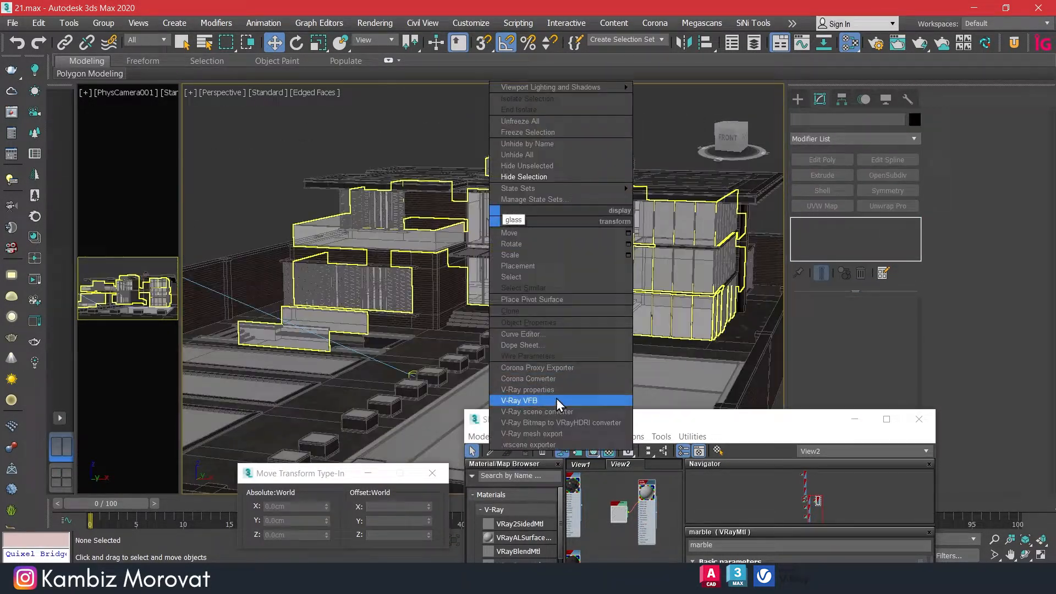
pyautogui.click(558, 402)
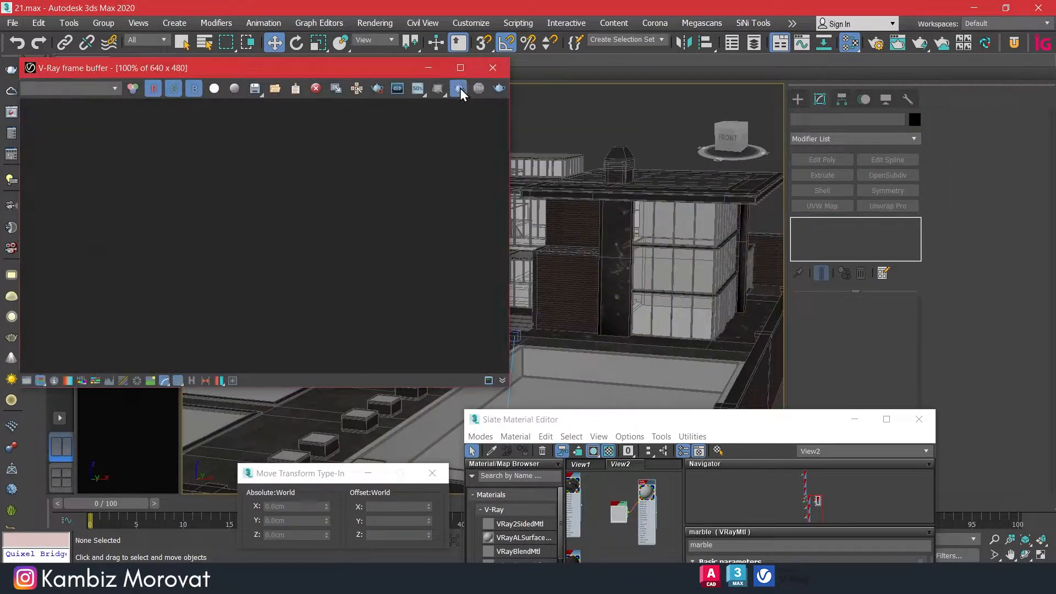
pyautogui.click(459, 89)
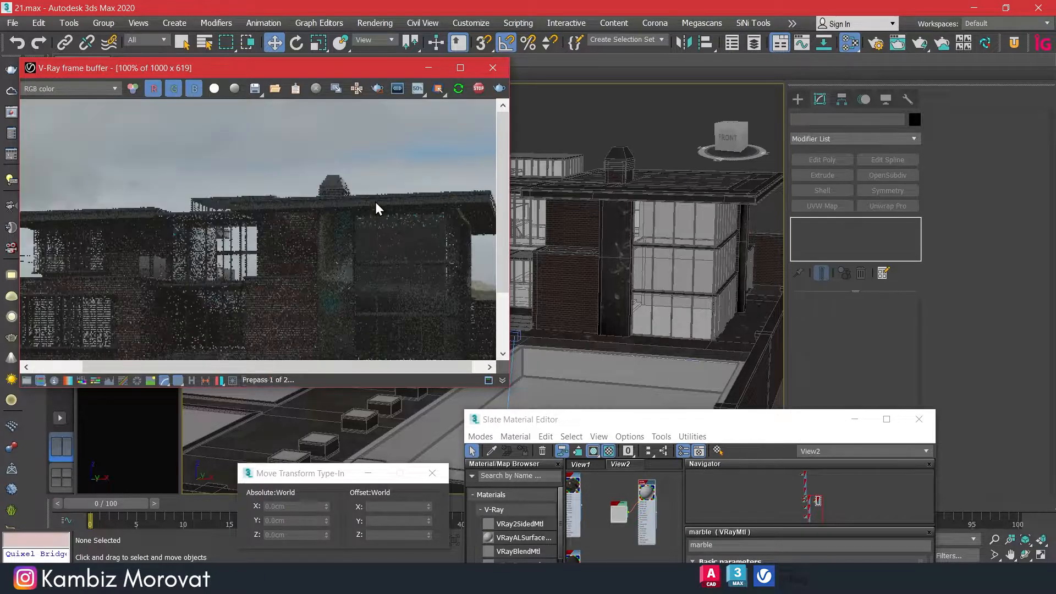
pyautogui.moveTo(509, 198); pyautogui.dragTo(589, 198)
pyautogui.moveTo(446, 392); pyautogui.dragTo(446, 464)
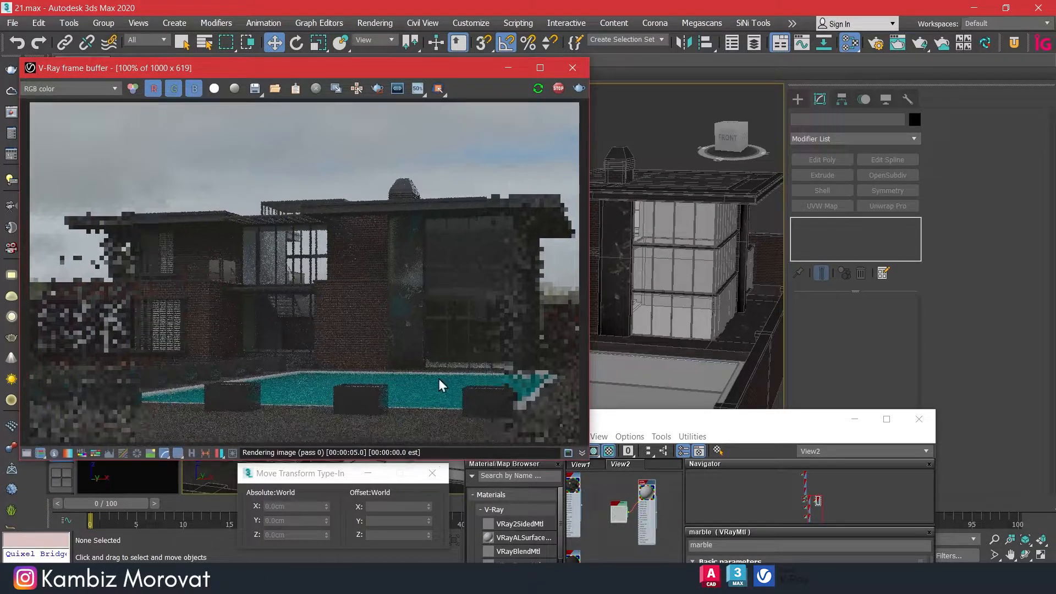
# Show the frame buffer's colour corrections, enable Exposure and set it to 1.51
pyautogui.click(26, 453)
pyautogui.click(660, 106)
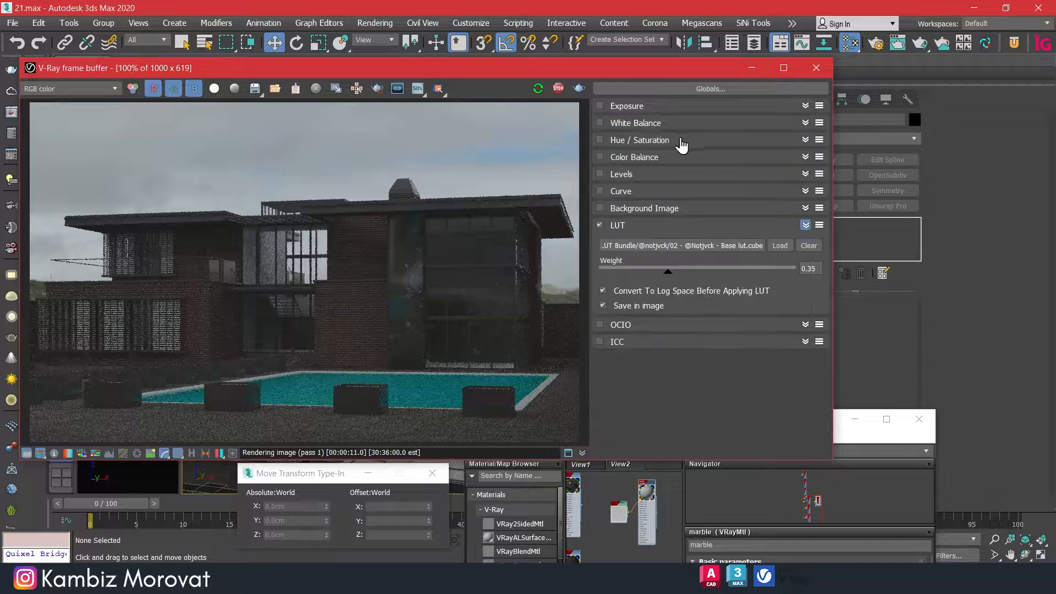
pyautogui.click(654, 107)
pyautogui.click(599, 106)
pyautogui.moveTo(698, 135); pyautogui.dragTo(728, 142)
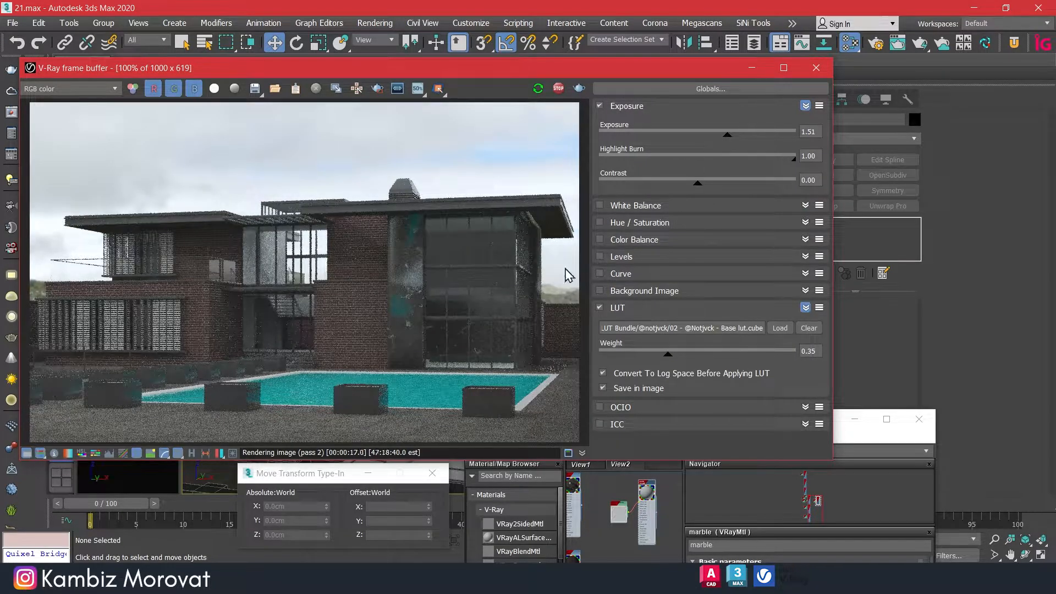
# Examine the glazing, marble wall, staircase and pool area closely in the RGB color channel of the render
pyautogui.scroll(4, 269, 253)
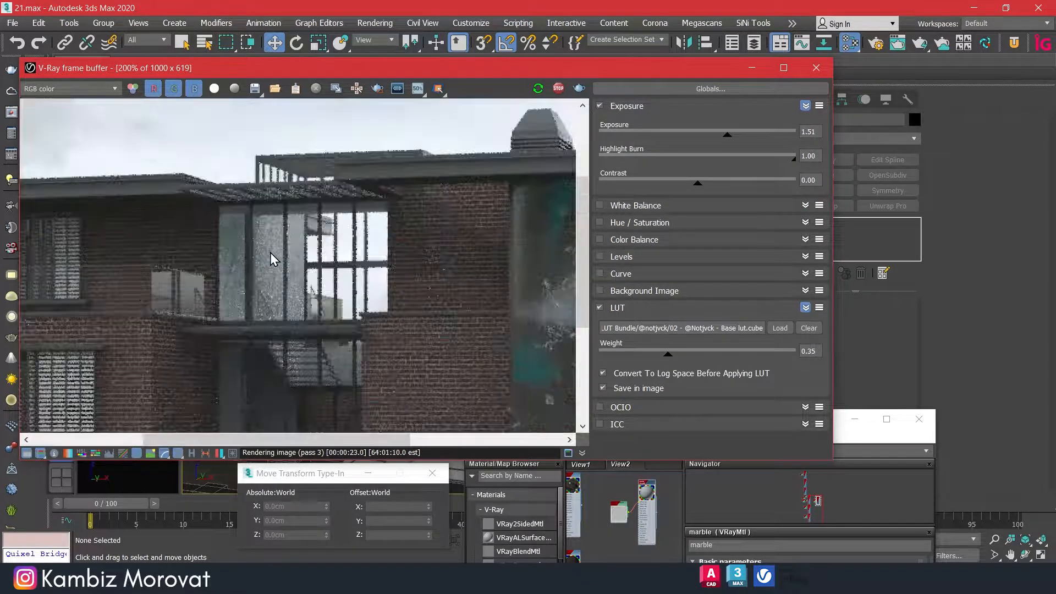
pyautogui.scroll(-2, 306, 247)
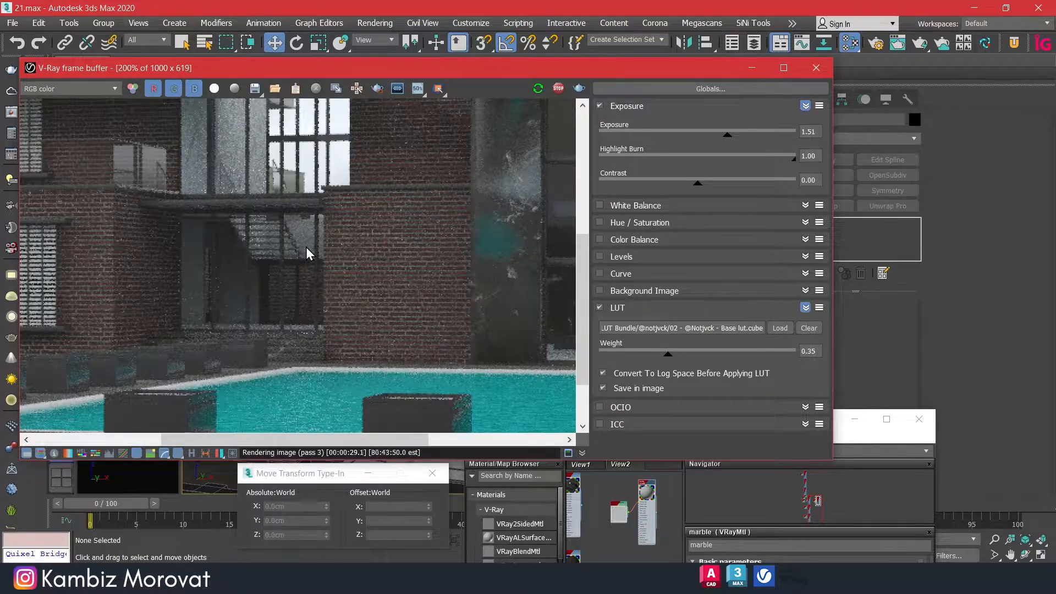
pyautogui.scroll(1, 462, 308)
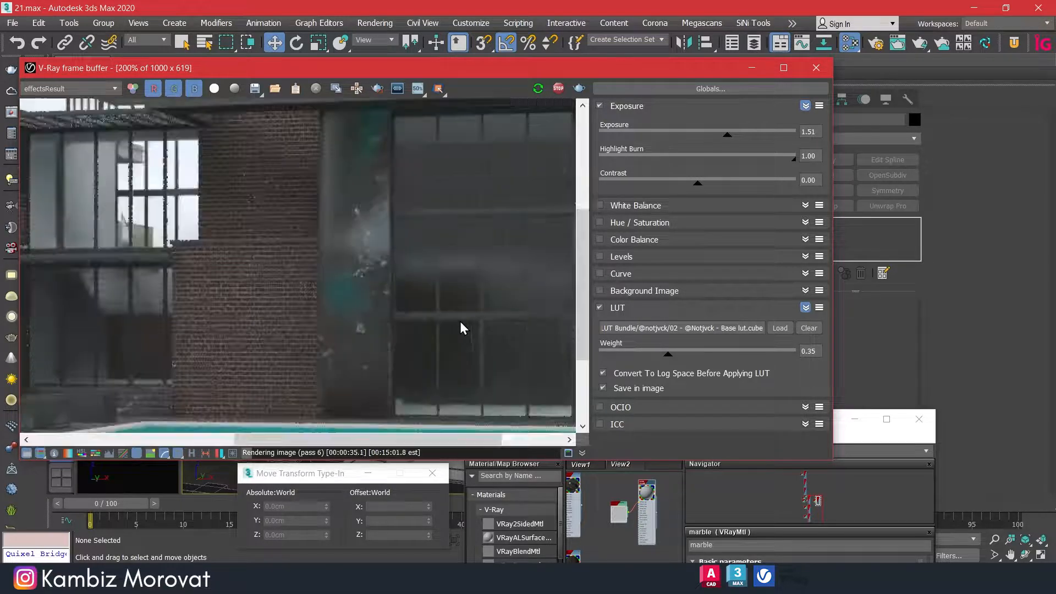
pyautogui.scroll(-1, 460, 325)
pyautogui.click(72, 89)
pyautogui.click(62, 103)
pyautogui.scroll(1, 499, 310)
pyautogui.moveTo(498, 311); pyautogui.dragTo(394, 217, button='middle')
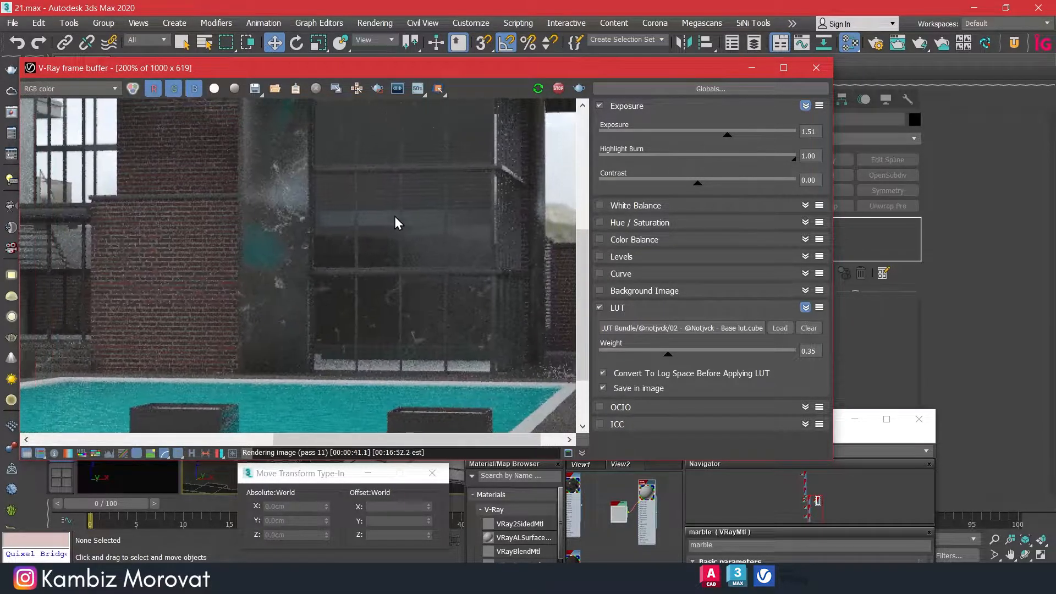
pyautogui.scroll(-1, 302, 248)
pyautogui.scroll(2, 385, 242)
pyautogui.scroll(-2, 177, 224)
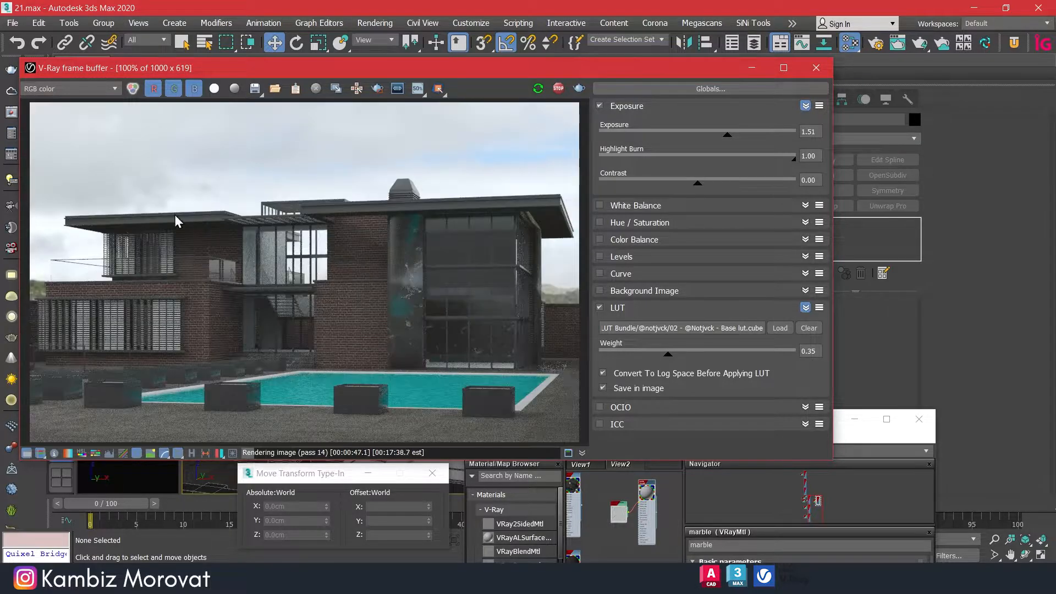
# Stop the render and open the black metal material's parameters in the Slate Material Editor
pyautogui.click(845, 431)
pyautogui.moveTo(760, 420); pyautogui.dragTo(861, 96)
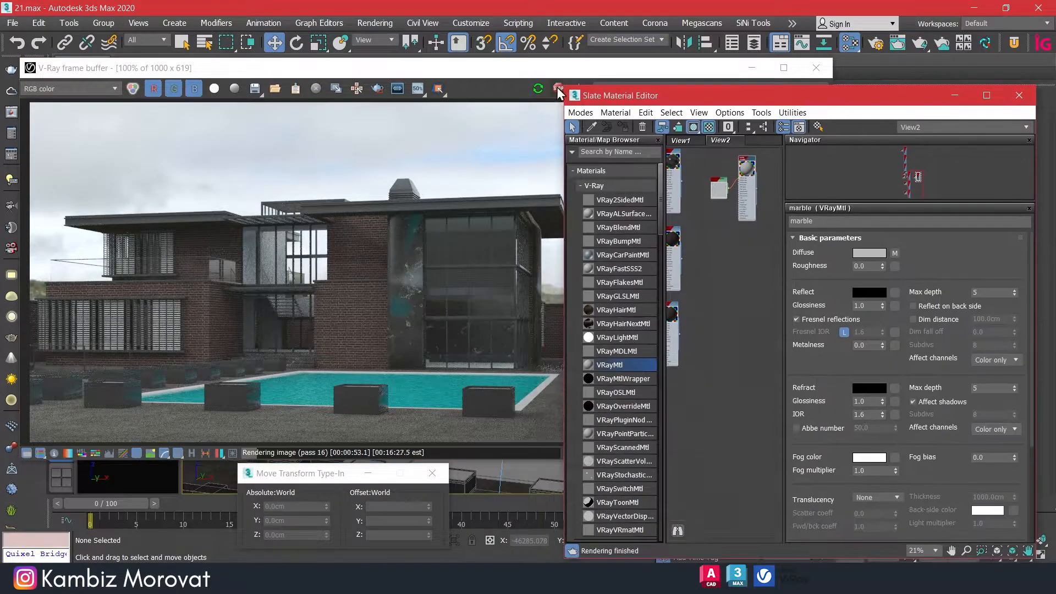
pyautogui.click(557, 88)
pyautogui.click(856, 94)
pyautogui.moveTo(693, 187); pyautogui.dragTo(752, 342, button='middle')
pyautogui.doubleClick(697, 178)
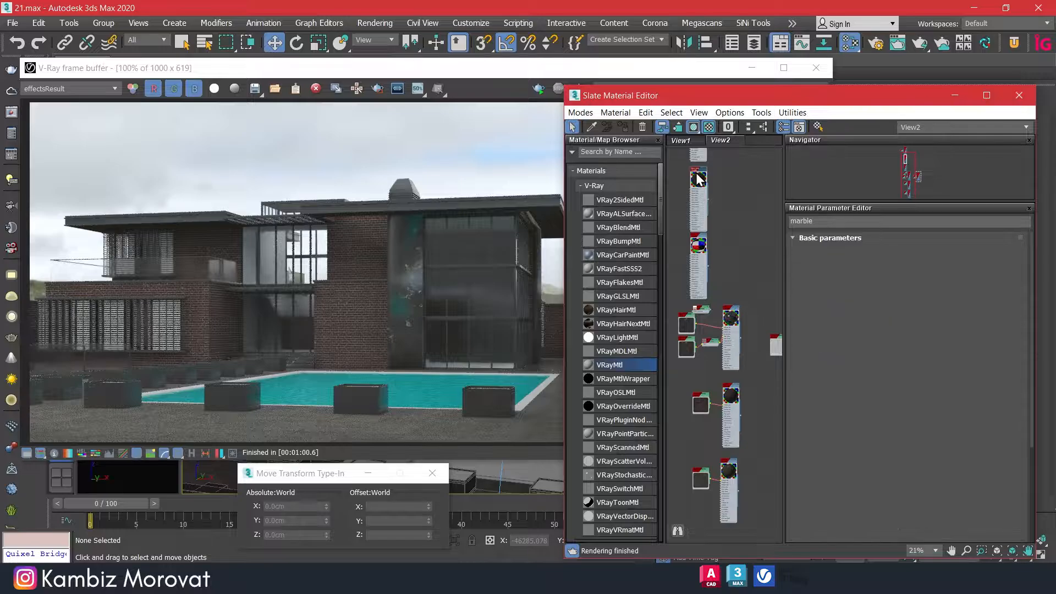
pyautogui.scroll(5, 697, 178)
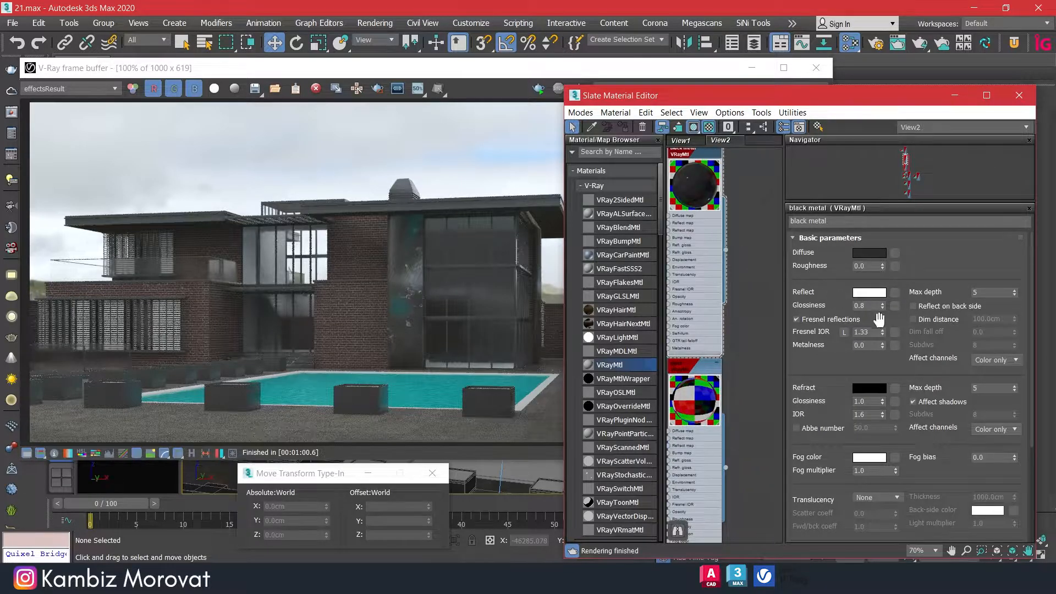
pyautogui.moveTo(710, 210); pyautogui.dragTo(716, 233, button='middle')
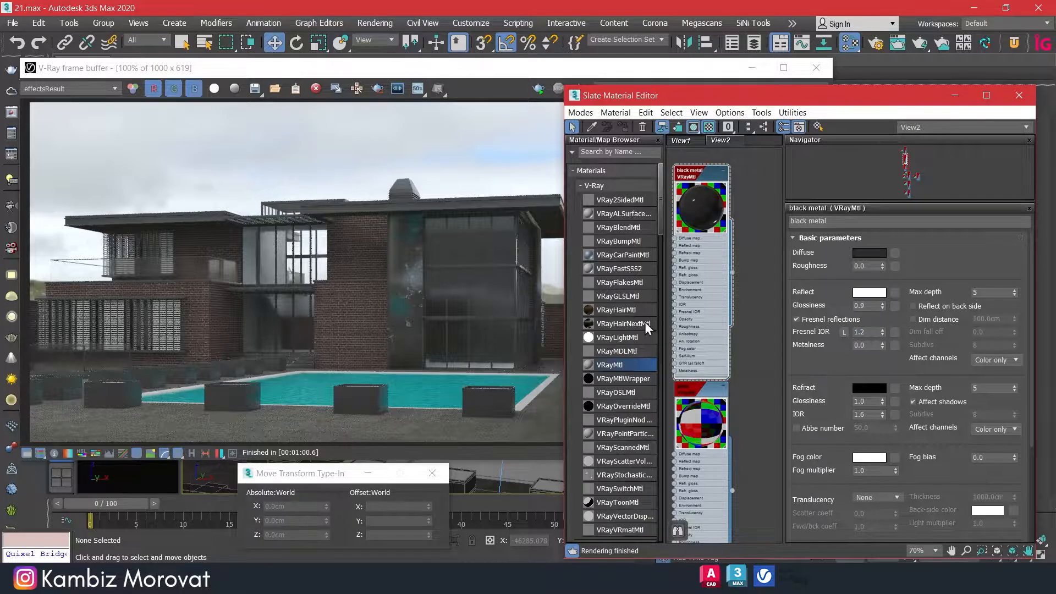
# Restart the V-Ray render and view the upper facade close up
pyautogui.hotkey('shift', 'q')
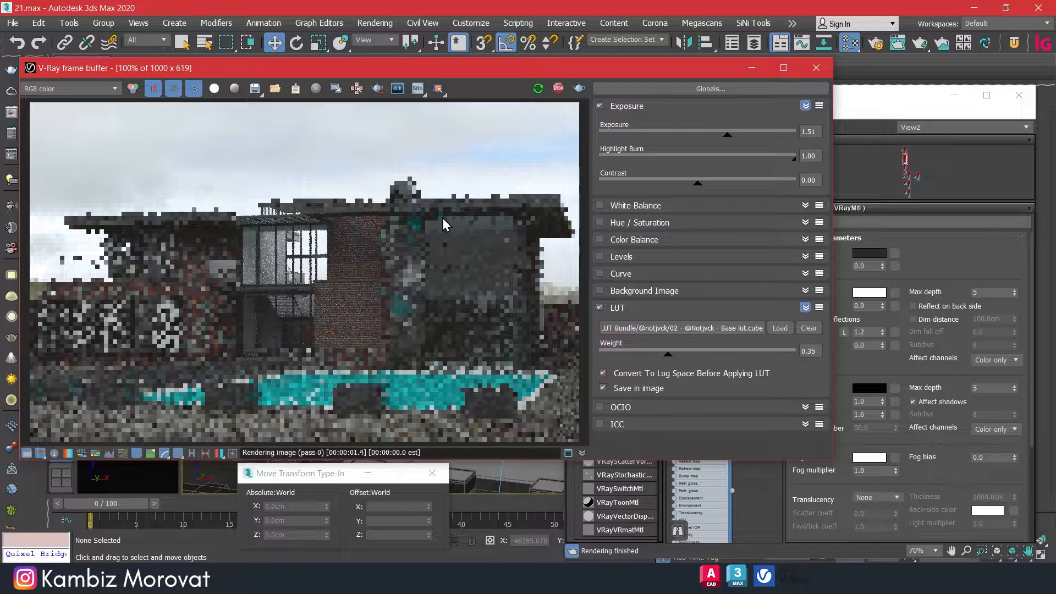
pyautogui.scroll(2, 400, 209)
pyautogui.scroll(-1, 346, 194)
# Set the black metal material's diffuse colour value to 1
pyautogui.click(844, 216)
pyautogui.click(869, 253)
pyautogui.doubleClick(516, 147)
pyautogui.write('1')
pyautogui.press('Return')
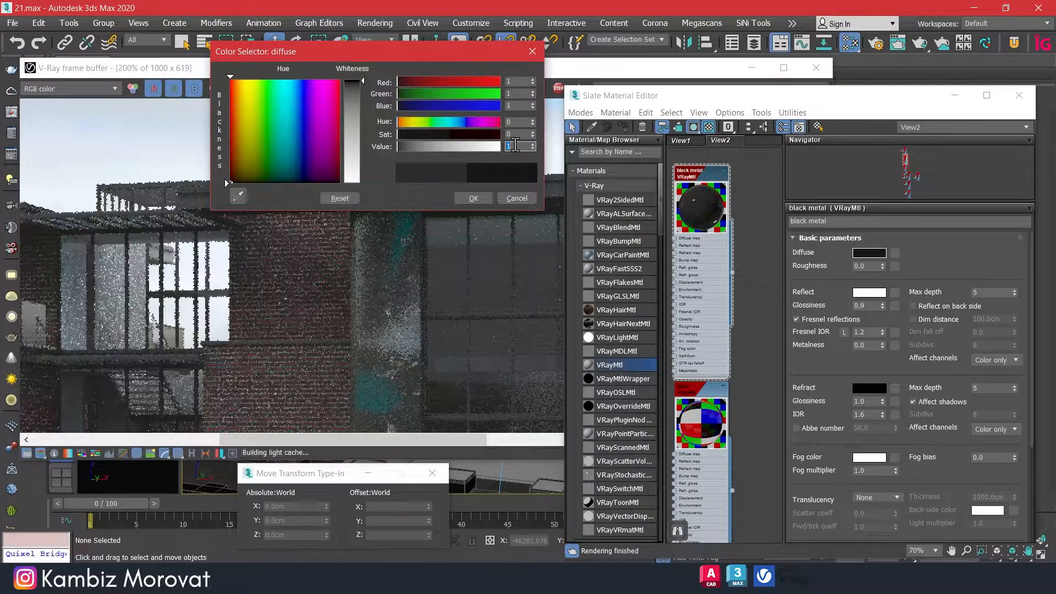
pyautogui.click(471, 199)
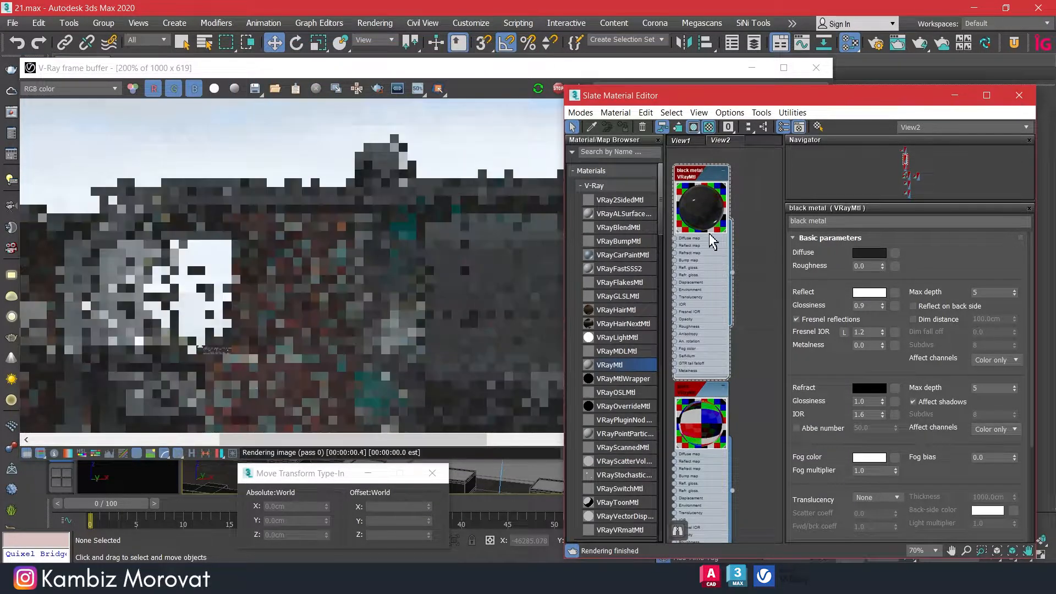
# Examine the darker metal frames and roof edges in the updated render, close up and in full view
pyautogui.scroll(-3, 864, 375)
pyautogui.scroll(3, 865, 375)
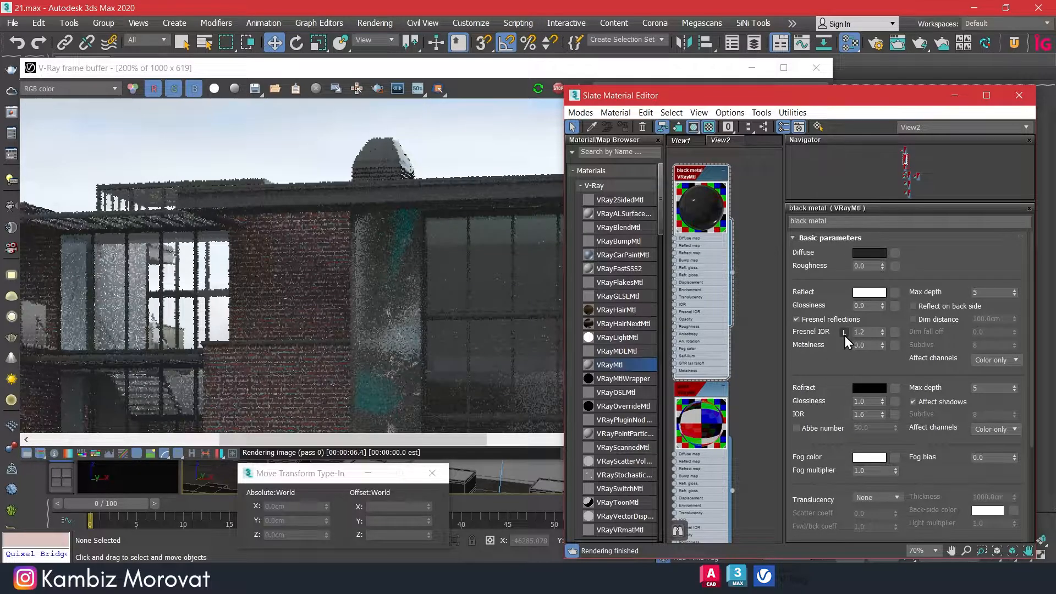
pyautogui.click(454, 171)
pyautogui.moveTo(405, 460); pyautogui.dragTo(380, 459)
pyautogui.scroll(-1, 380, 385)
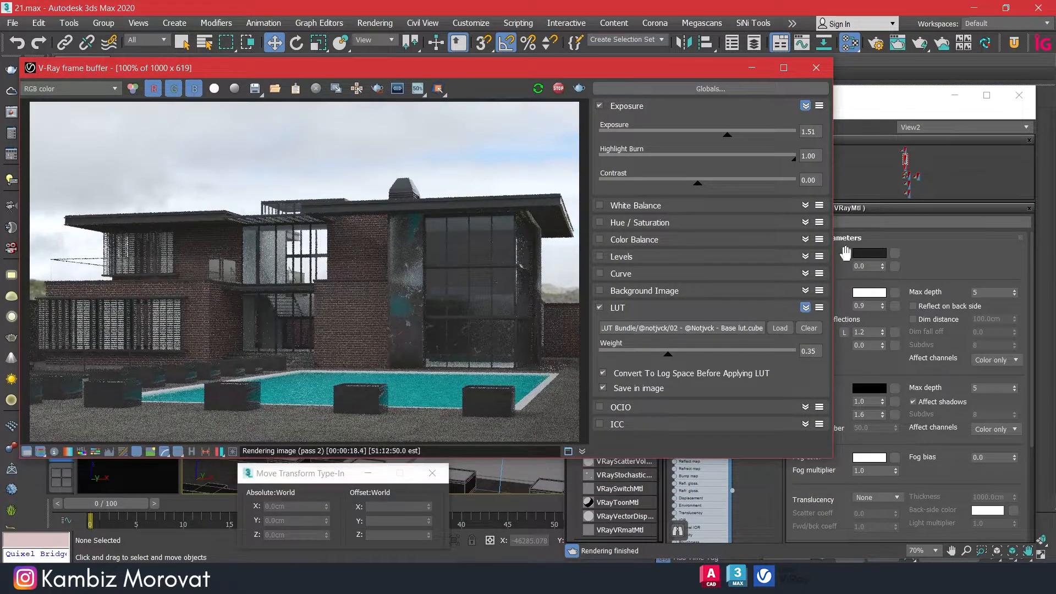
pyautogui.moveTo(833, 256); pyautogui.dragTo(820, 256)
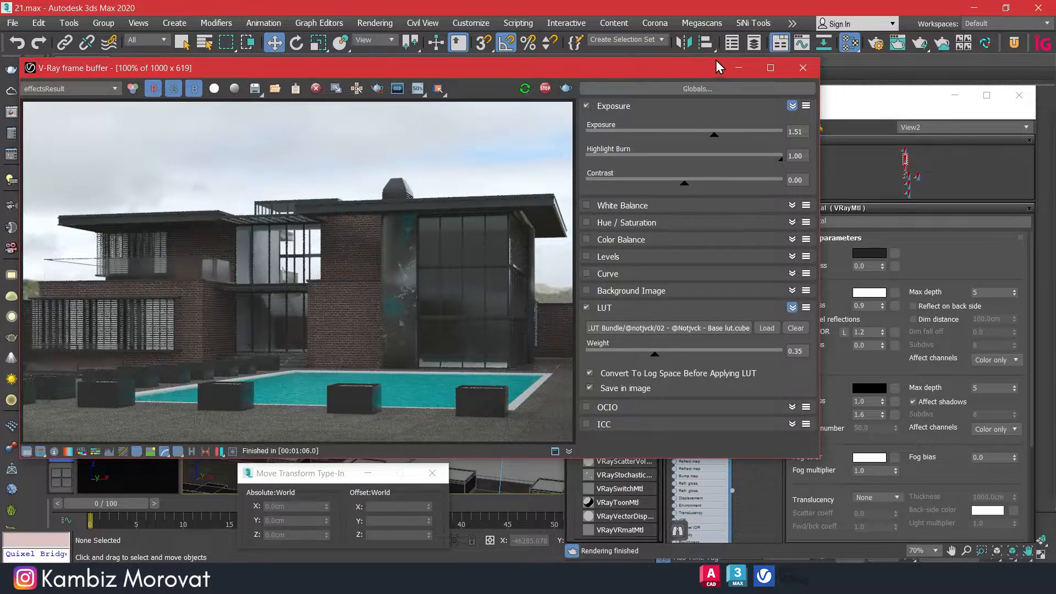
pyautogui.click(853, 251)
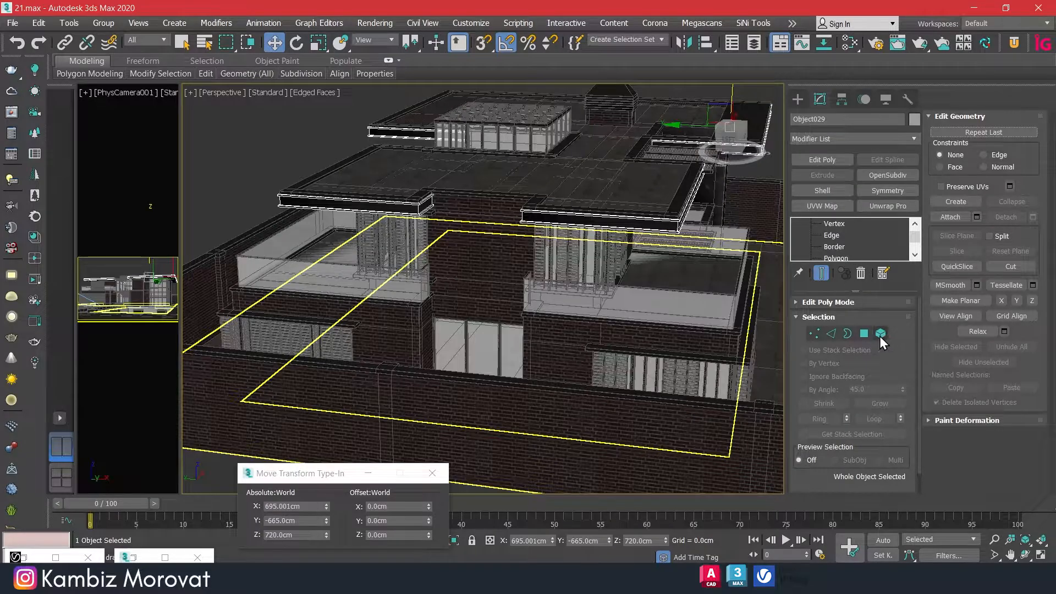
# Clone the black fascia element around the villa's side roof overhang to a separate object and leave element editing
pyautogui.click(881, 334)
pyautogui.click(664, 224)
pyautogui.keyDown('ctrl'); pyautogui.click(374, 206); pyautogui.keyUp('ctrl')
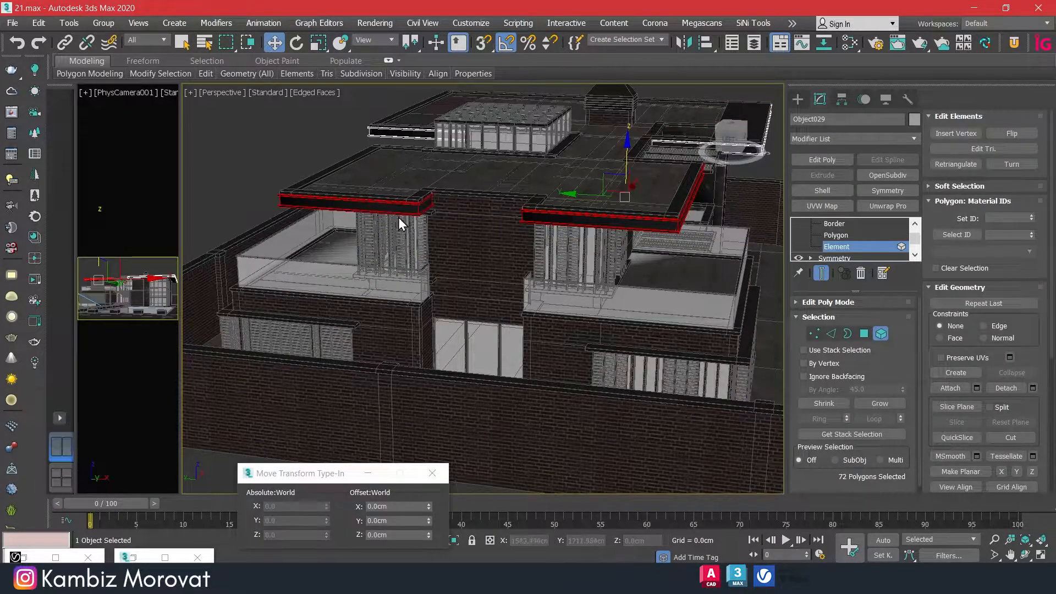
pyautogui.click(587, 221)
pyautogui.moveTo(587, 221); pyautogui.dragTo(512, 224, button='middle')
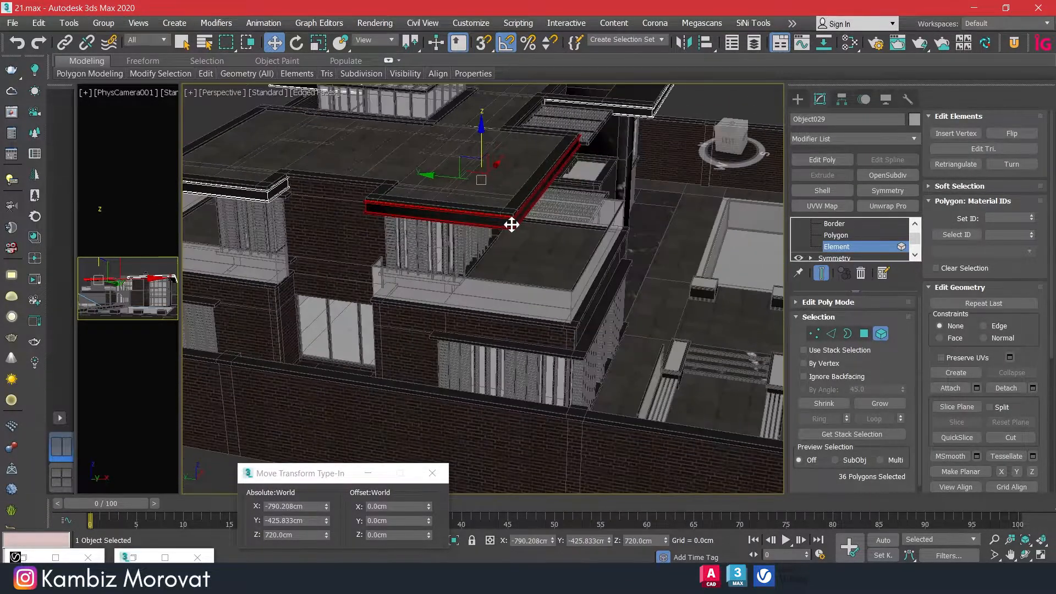
pyautogui.keyDown('shift'); pyautogui.moveTo(435, 169); pyautogui.dragTo(573, 249); pyautogui.keyUp('shift')
pyautogui.click(483, 300)
pyautogui.click(604, 300)
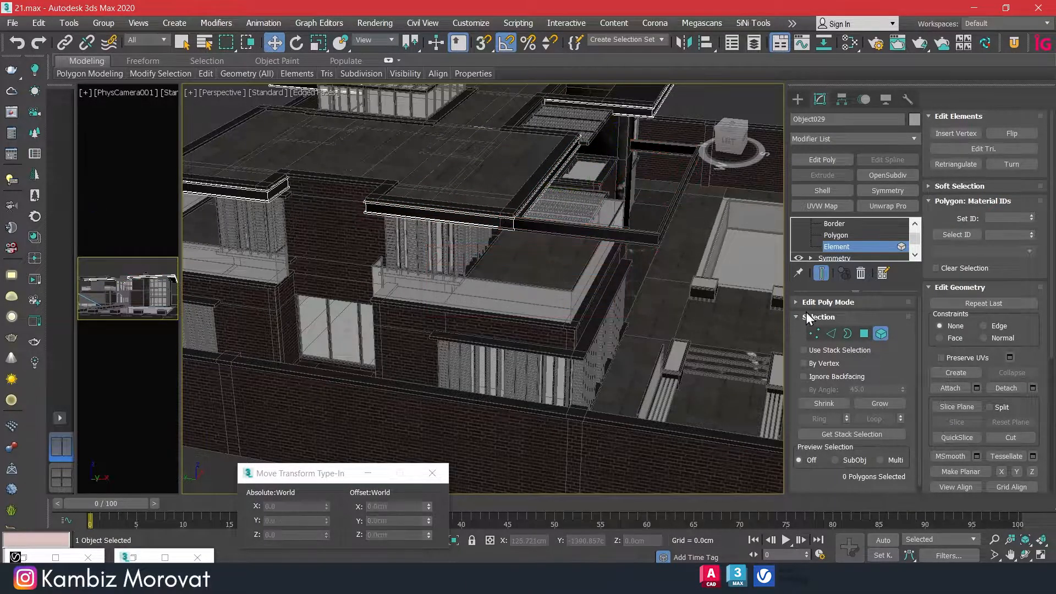
pyautogui.click(880, 333)
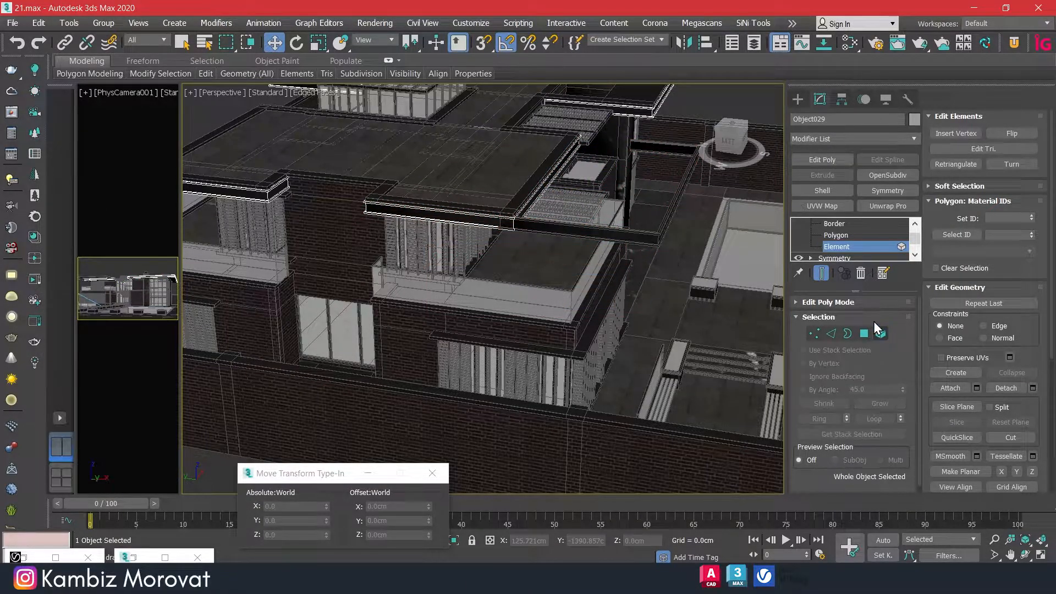
# Turn on pivot-only editing for the cloned fascia and isolate it together with the ground-floor brick walls
pyautogui.click(622, 236)
pyautogui.moveTo(622, 236); pyautogui.dragTo(575, 235, button='middle')
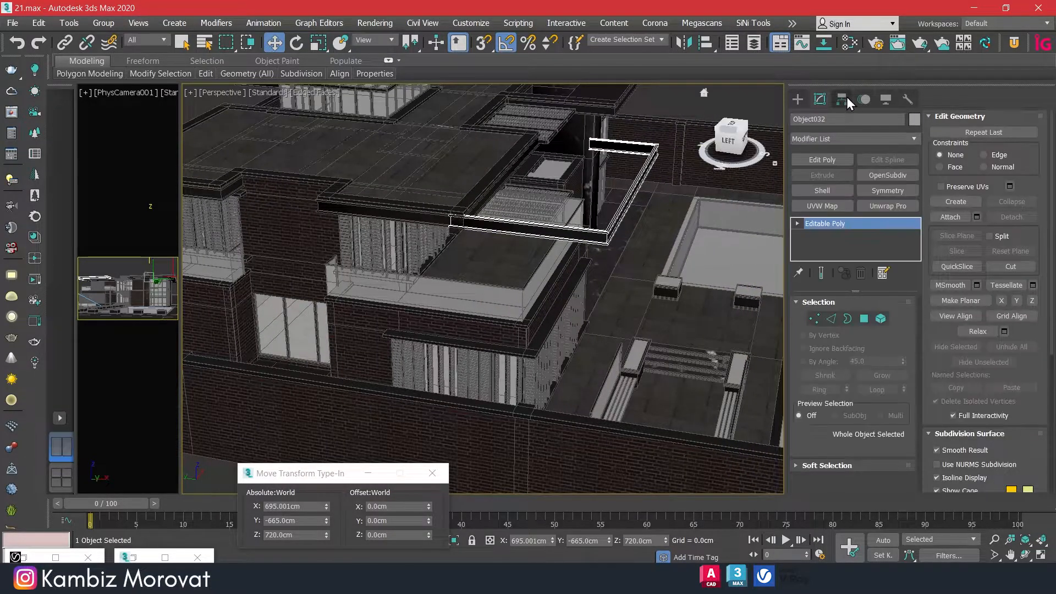
pyautogui.click(842, 99)
pyautogui.click(849, 184)
pyautogui.moveTo(721, 214); pyautogui.dragTo(636, 228, button='middle')
pyautogui.keyDown('ctrl'); pyautogui.click(467, 327); pyautogui.keyUp('ctrl')
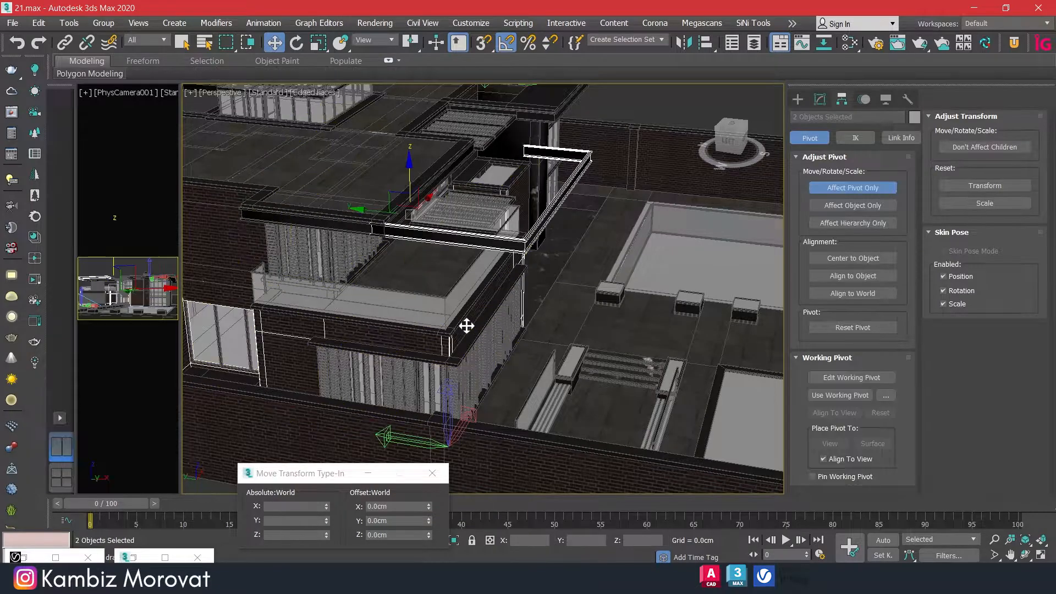
pyautogui.hotkey('alt', 'q')
pyautogui.click(628, 298)
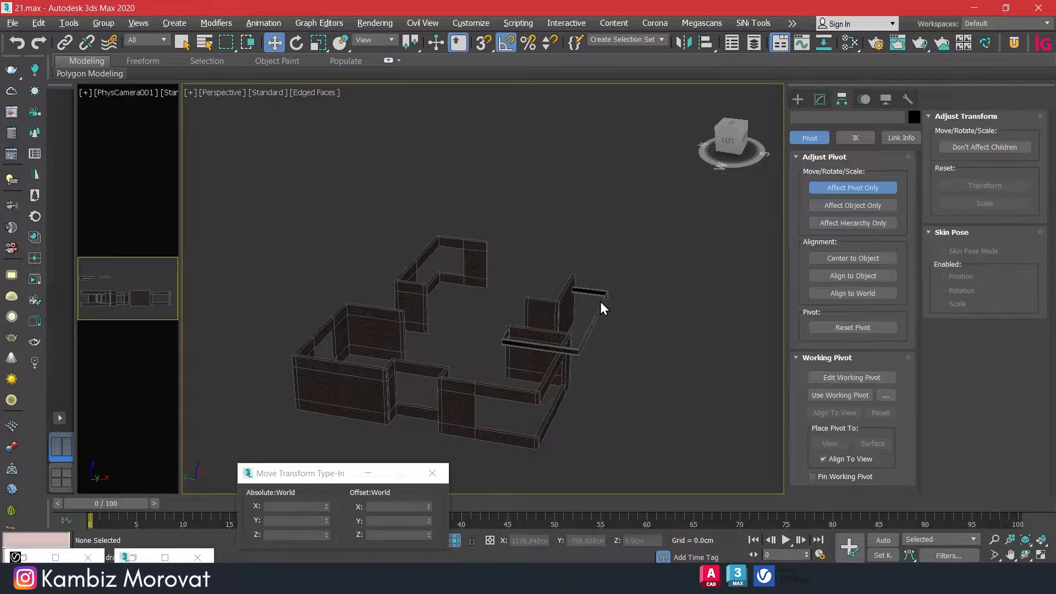
# With snapping on, centre the cloned fascia's pivot on the object and snap it along Y to the outer edge at -1050.689 cm
pyautogui.click(601, 301)
pyautogui.moveTo(601, 302); pyautogui.dragTo(618, 276, button='middle')
pyautogui.press('s')
pyautogui.moveTo(563, 173); pyautogui.dragTo(548, 322)
pyautogui.scroll(6, 550, 307)
pyautogui.scroll(3, 561, 320)
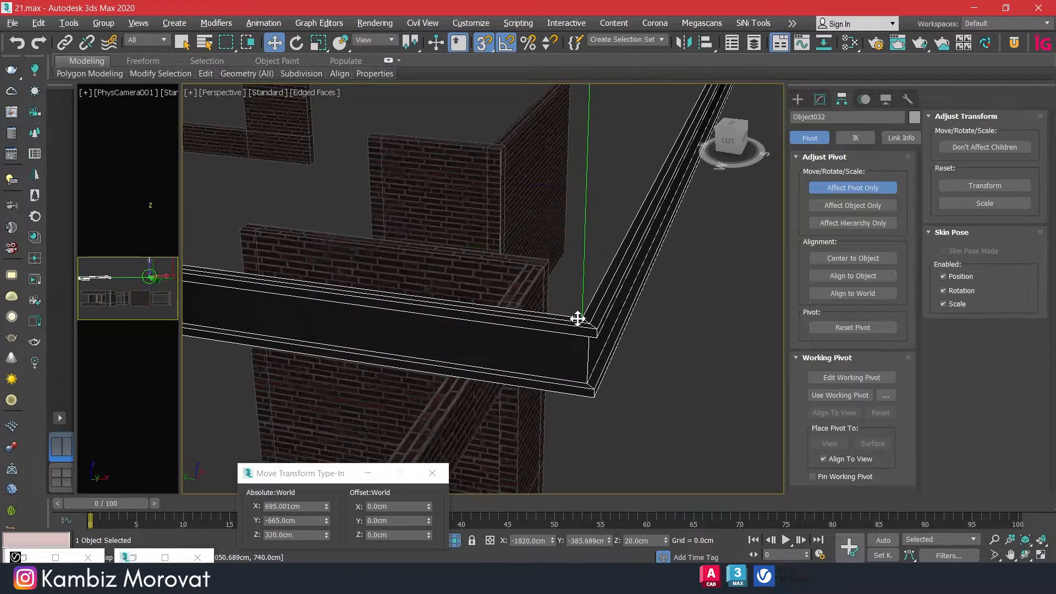
pyautogui.scroll(-8, 580, 318)
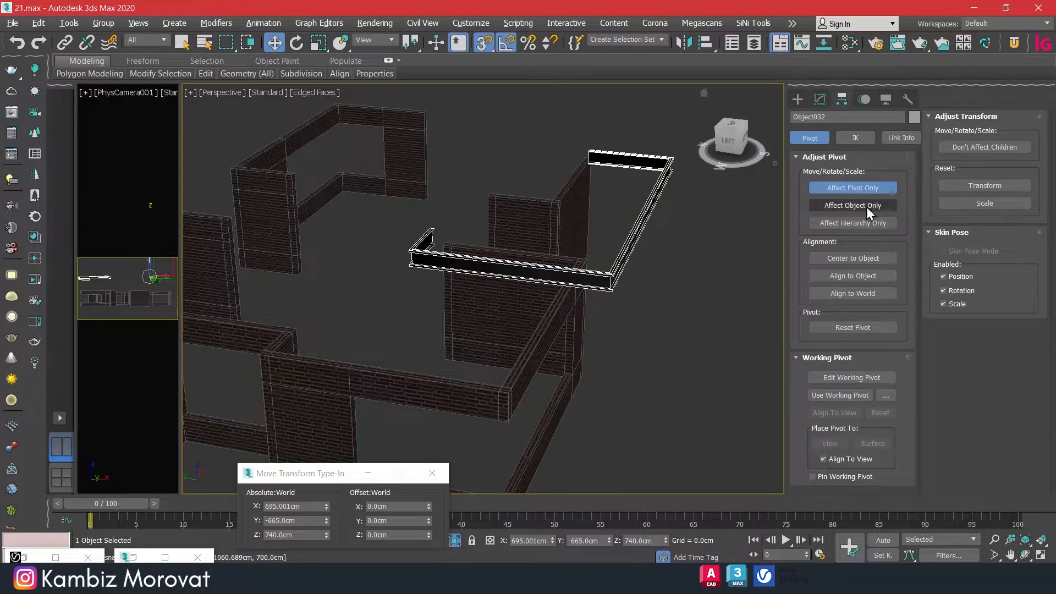
pyautogui.click(853, 257)
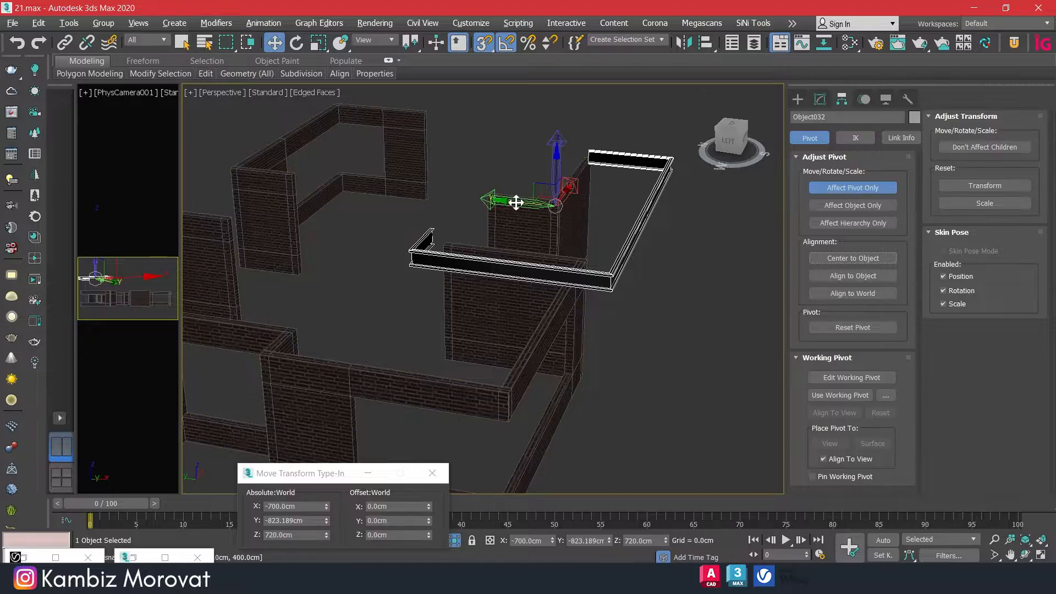
pyautogui.moveTo(514, 203); pyautogui.dragTo(626, 268)
pyautogui.scroll(5, 605, 270)
pyautogui.scroll(-4, 641, 262)
pyautogui.click(852, 188)
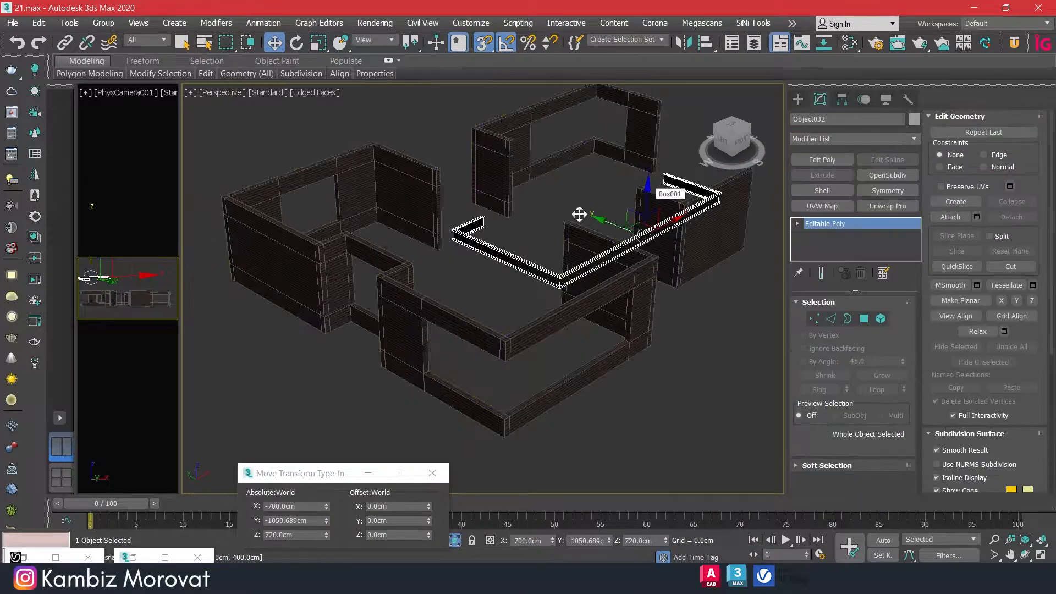
# Lower the cloned fascia along Z to 380 cm, snapping it to the top of the brick wall
pyautogui.scroll(5, 553, 275)
pyautogui.keyDown('alt'); pyautogui.moveTo(575, 270); pyautogui.dragTo(488, 214, button='middle'); pyautogui.keyUp('alt')
pyautogui.scroll(5, 413, 170)
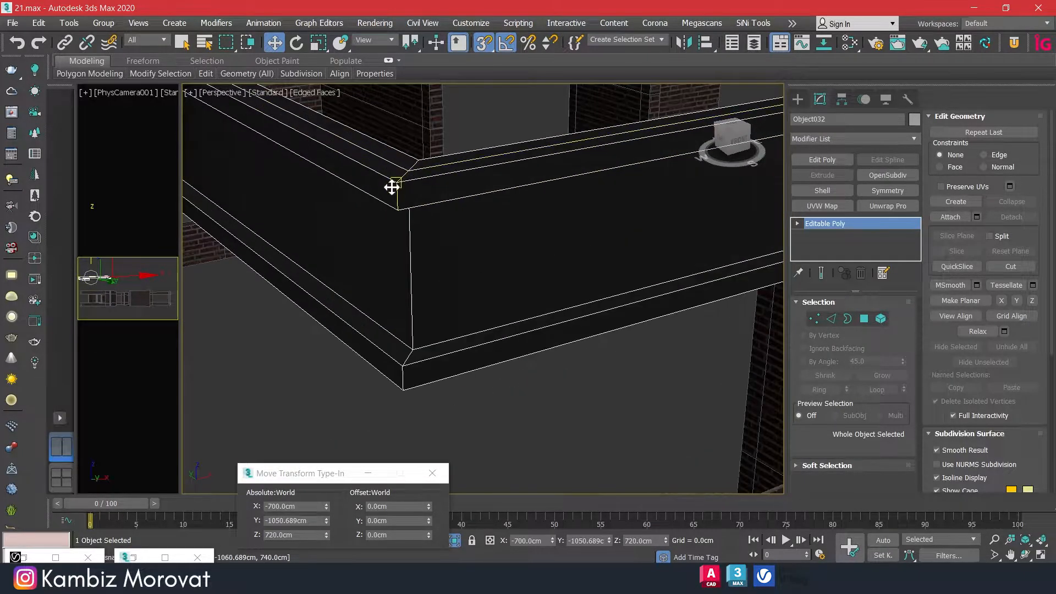
pyautogui.scroll(-8, 393, 185)
pyautogui.moveTo(370, 249); pyautogui.dragTo(381, 199)
pyautogui.scroll(7, 356, 301)
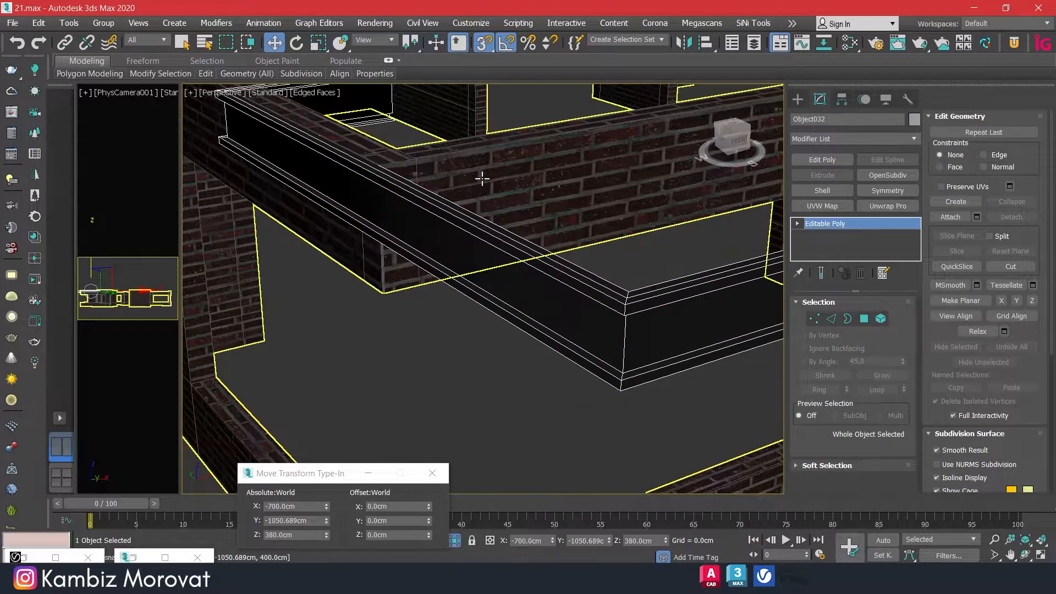
# Move the fascia along Y to -825 cm, snapping it onto the outer face of the brick wall
pyautogui.click(758, 212)
pyautogui.click(625, 300)
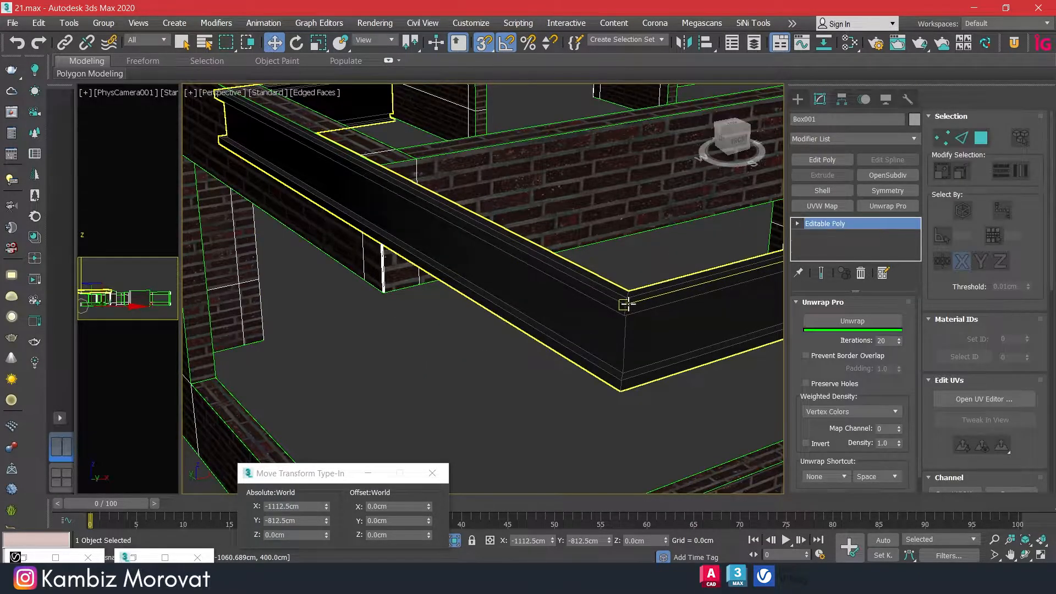
pyautogui.moveTo(630, 303); pyautogui.dragTo(644, 157)
pyautogui.scroll(7, 375, 172)
pyautogui.scroll(-10, 481, 200)
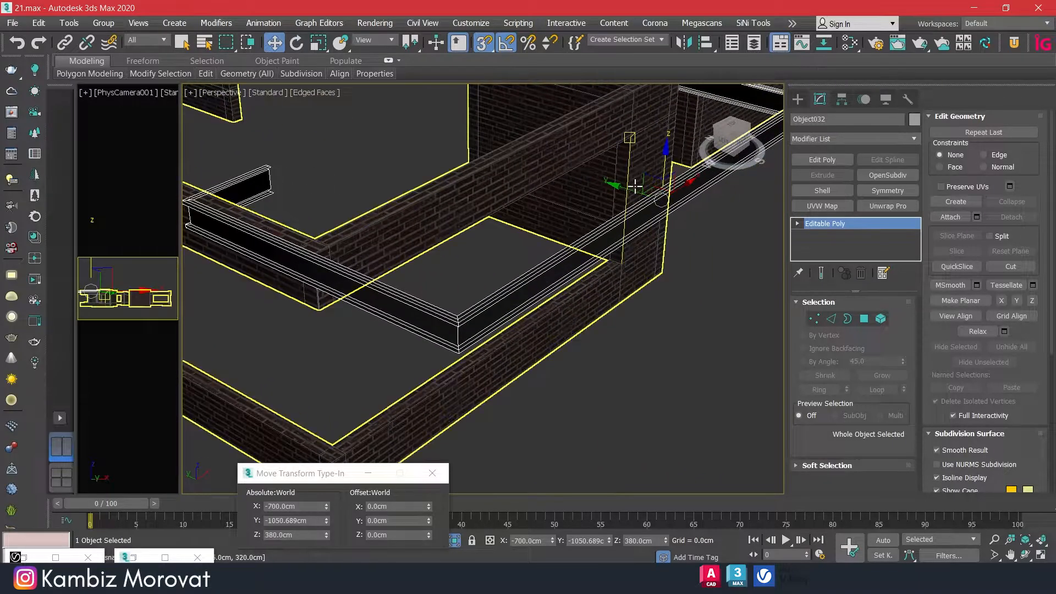
pyautogui.moveTo(631, 181); pyautogui.dragTo(632, 89)
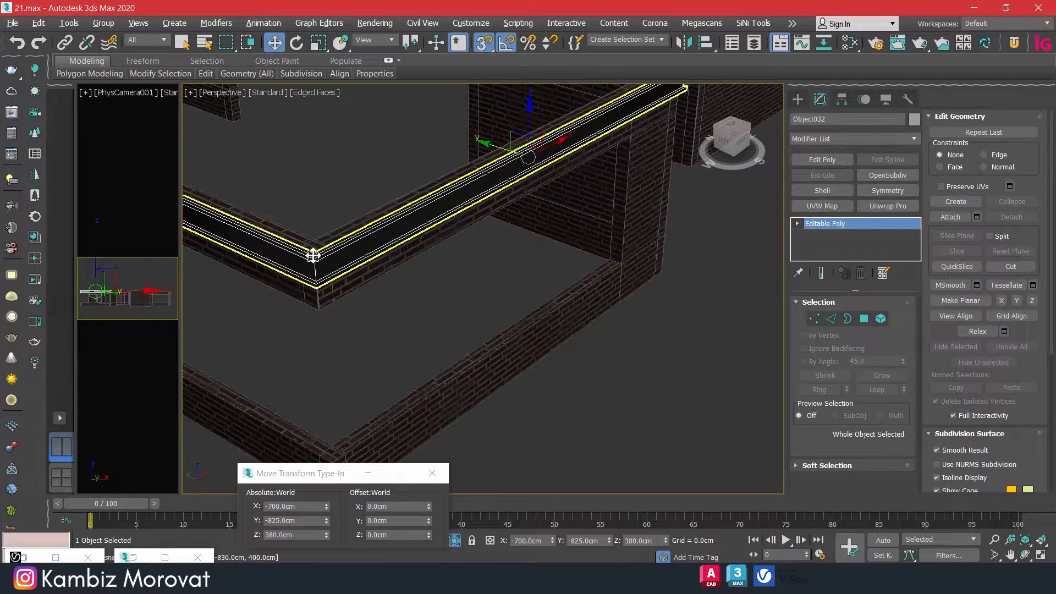
# Examine how the fascia sits against the brick wall at its corners and along its sides
pyautogui.scroll(8, 315, 256)
pyautogui.scroll(-8, 409, 264)
pyautogui.keyDown('alt'); pyautogui.moveTo(489, 265); pyautogui.dragTo(385, 240, button='middle'); pyautogui.keyUp('alt')
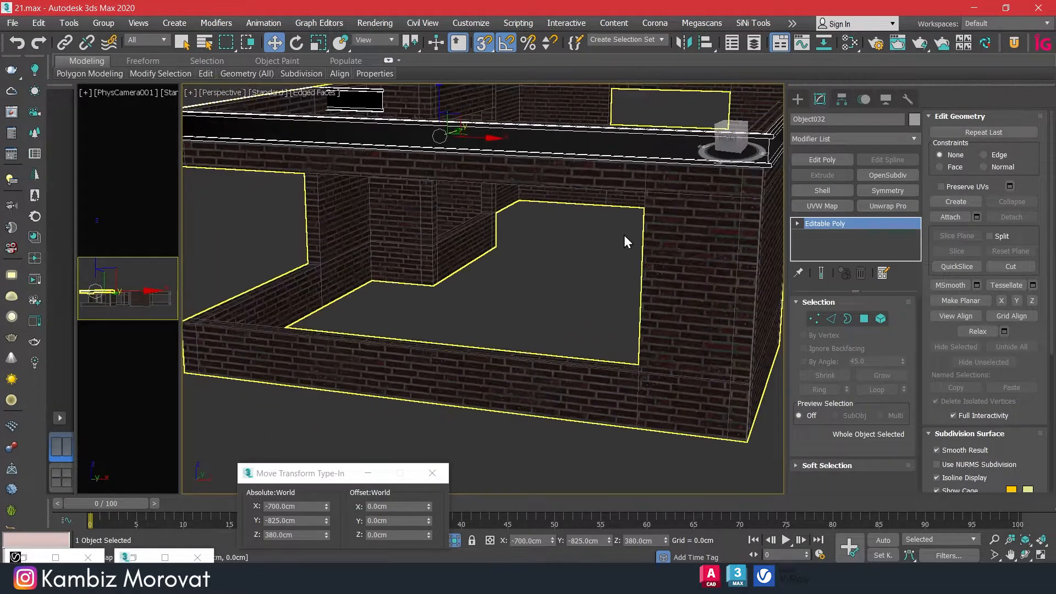
pyautogui.moveTo(625, 241); pyautogui.dragTo(488, 285, button='middle')
pyautogui.scroll(5, 493, 209)
pyautogui.scroll(-10, 493, 203)
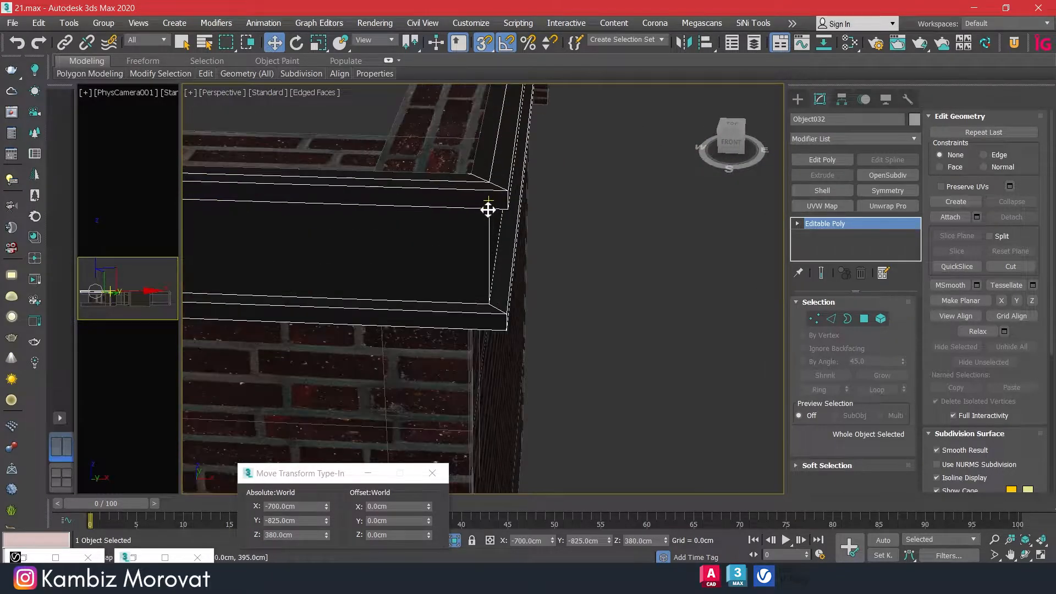
pyautogui.keyDown('alt'); pyautogui.moveTo(480, 179); pyautogui.dragTo(547, 192, button='middle'); pyautogui.keyUp('alt')
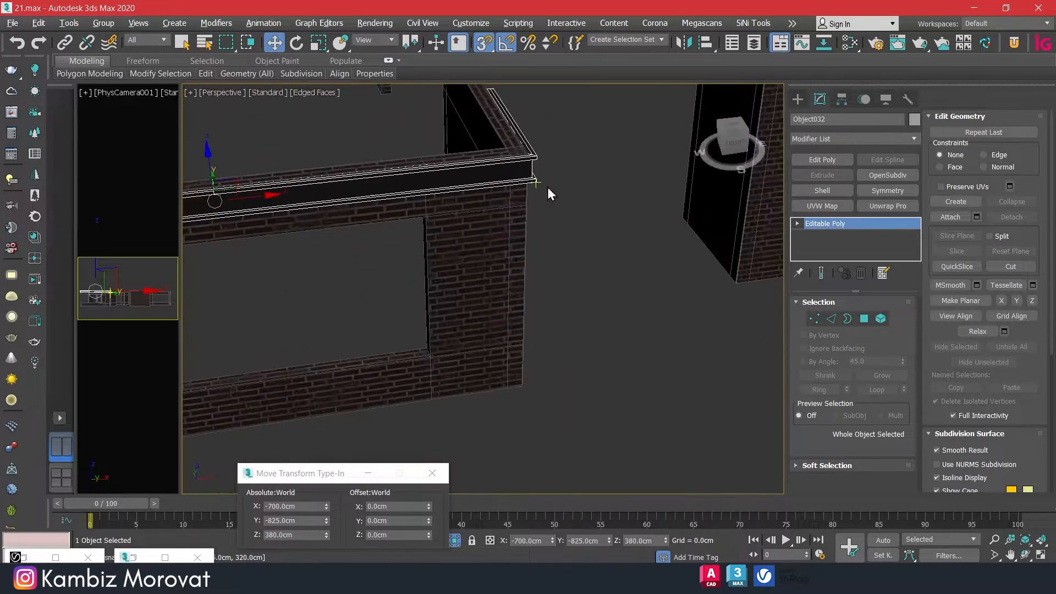
pyautogui.moveTo(330, 171); pyautogui.dragTo(665, 205, button='middle')
pyautogui.moveTo(319, 212); pyautogui.dragTo(675, 284, button='middle')
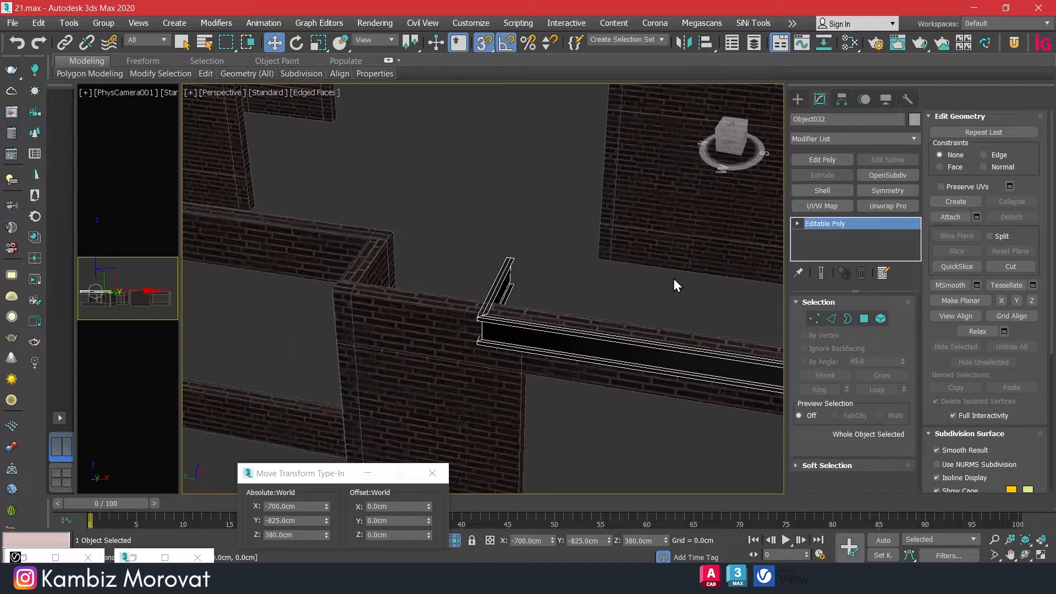
# Move the vertices at the fascia's short return along Y to -164 cm, snapping them to the brick wall's corner
pyautogui.click(815, 319)
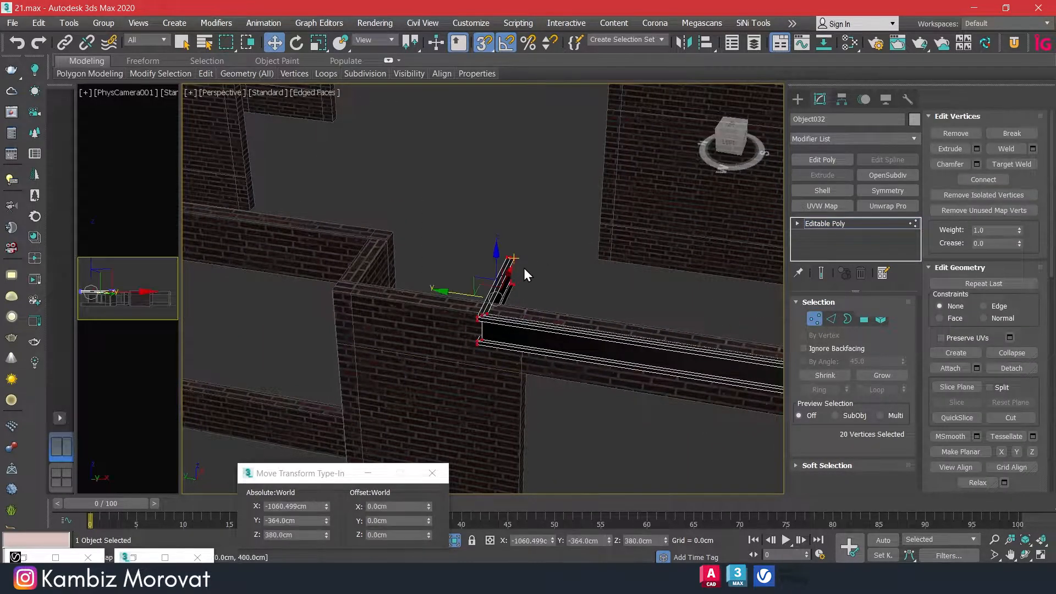
pyautogui.scroll(5, 520, 285)
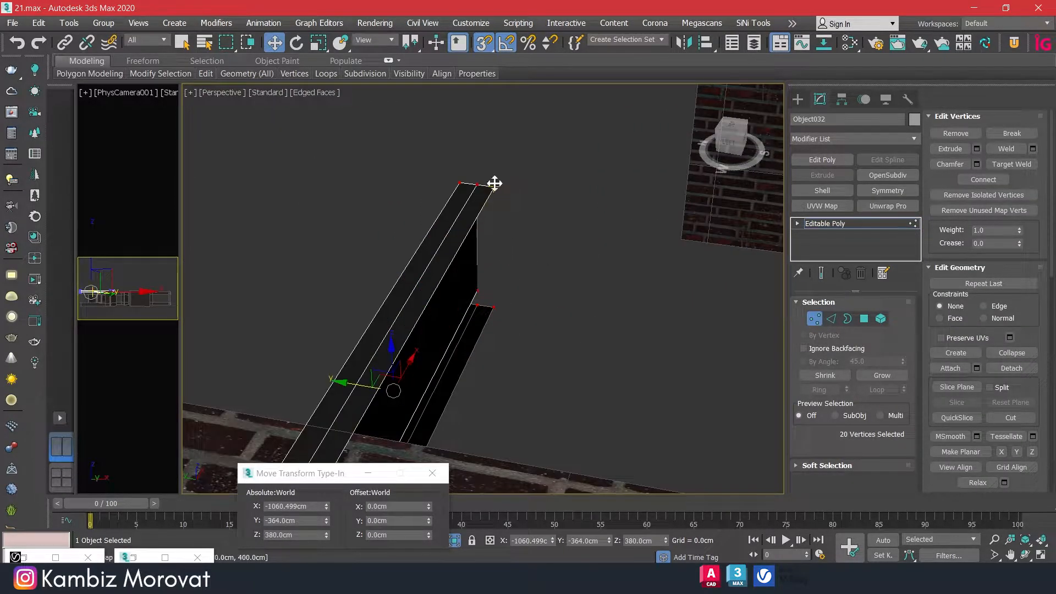
pyautogui.moveTo(495, 184); pyautogui.dragTo(589, 253)
pyautogui.scroll(-5, 392, 219)
pyautogui.moveTo(374, 226); pyautogui.dragTo(681, 264, button='middle')
pyautogui.moveTo(590, 253); pyautogui.dragTo(411, 201)
pyautogui.scroll(-5, 425, 226)
# Extend the fascia's opposite open end by snapping its end vertices to the brick wall's end at Y -375 cm
pyautogui.keyDown('alt'); pyautogui.moveTo(488, 245); pyautogui.dragTo(550, 242, button='middle'); pyautogui.keyUp('alt')
pyautogui.moveTo(428, 292); pyautogui.dragTo(500, 259, button='middle')
pyautogui.keyDown('alt'); pyautogui.moveTo(500, 258); pyautogui.dragTo(470, 298, button='middle'); pyautogui.keyUp('alt')
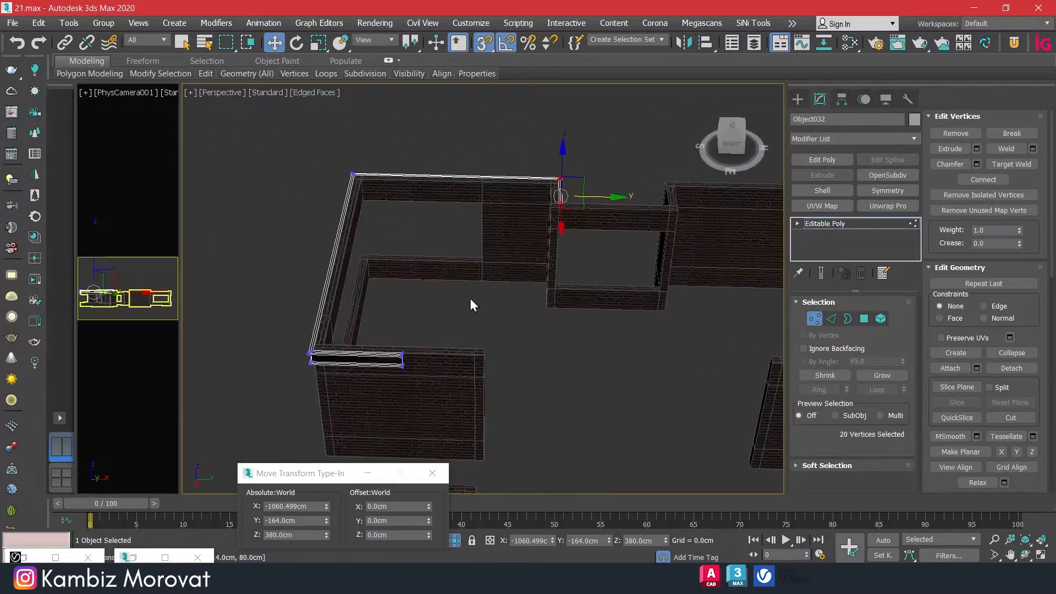
pyautogui.moveTo(453, 425); pyautogui.dragTo(453, 424)
pyautogui.scroll(2, 425, 362)
pyautogui.moveTo(438, 354); pyautogui.dragTo(523, 347)
pyautogui.scroll(3, 524, 348)
pyautogui.moveTo(526, 348); pyautogui.dragTo(448, 335, button='middle')
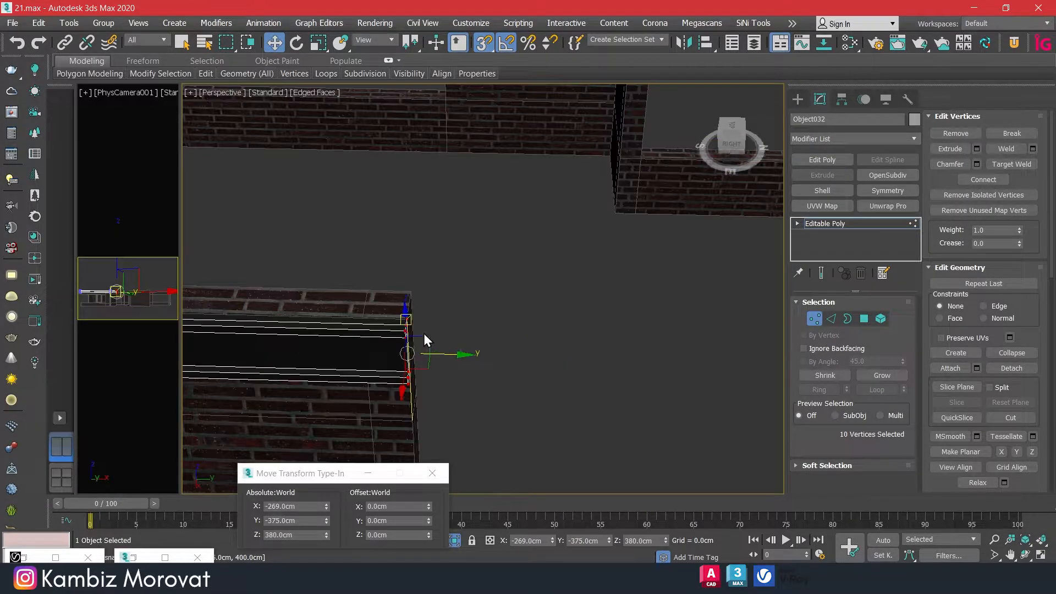
# Leave vertex editing and snap the fascia's pivot along Y to the central wall's midpoint at 0 cm
pyautogui.moveTo(364, 333); pyautogui.dragTo(474, 333, button='middle')
pyautogui.scroll(-4, 474, 333)
pyautogui.scroll(-3, 391, 333)
pyautogui.keyDown('alt'); pyautogui.moveTo(388, 333); pyautogui.dragTo(520, 320, button='middle'); pyautogui.keyUp('alt')
pyautogui.moveTo(330, 312); pyautogui.dragTo(539, 300, button='middle')
pyautogui.scroll(-3, 419, 299)
pyautogui.press('1')
pyautogui.click(840, 100)
pyautogui.click(842, 193)
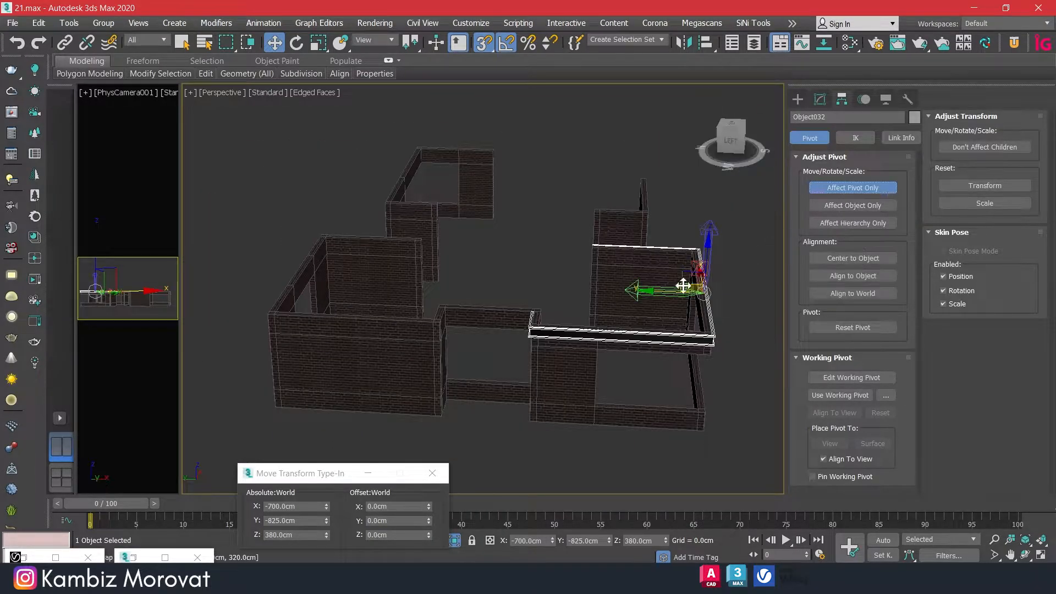
pyautogui.moveTo(682, 285); pyautogui.dragTo(491, 315)
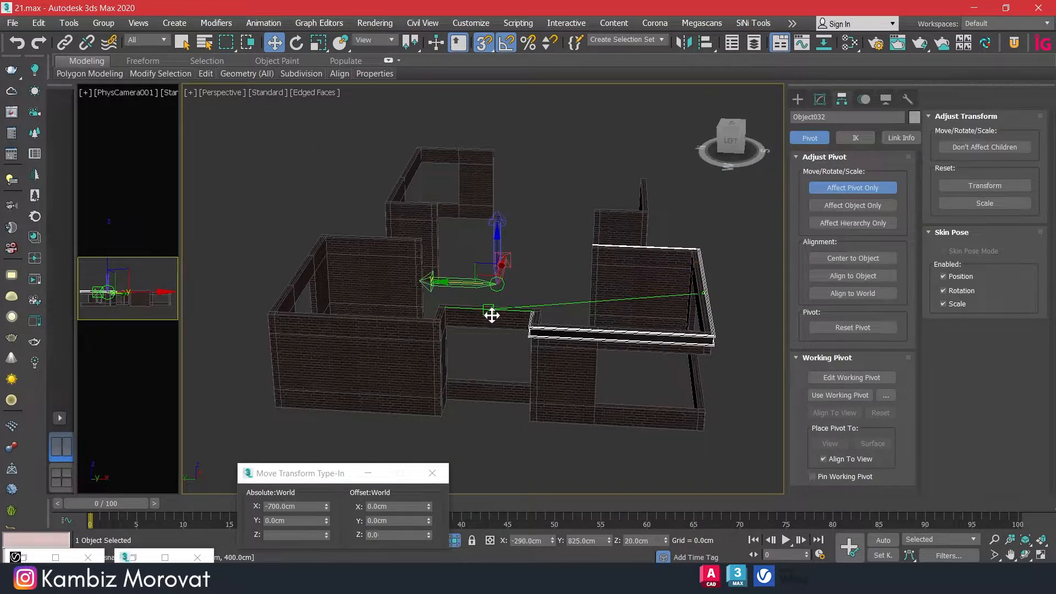
pyautogui.rightClick(480, 41)
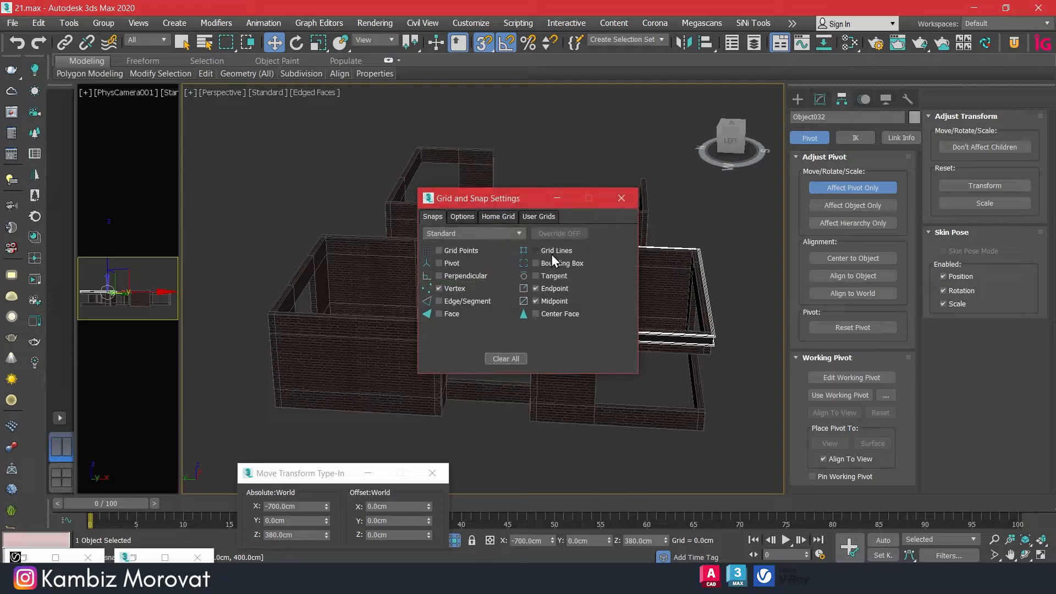
pyautogui.click(620, 198)
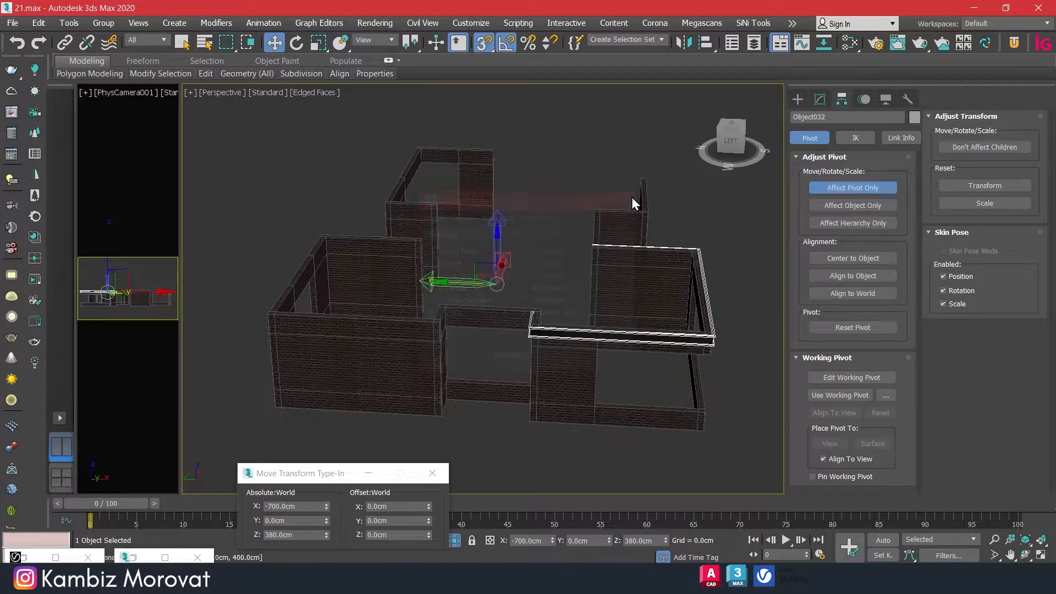
# Mirror the fascia across the Y axis as a copy onto the opposite brick volume
pyautogui.click(688, 42)
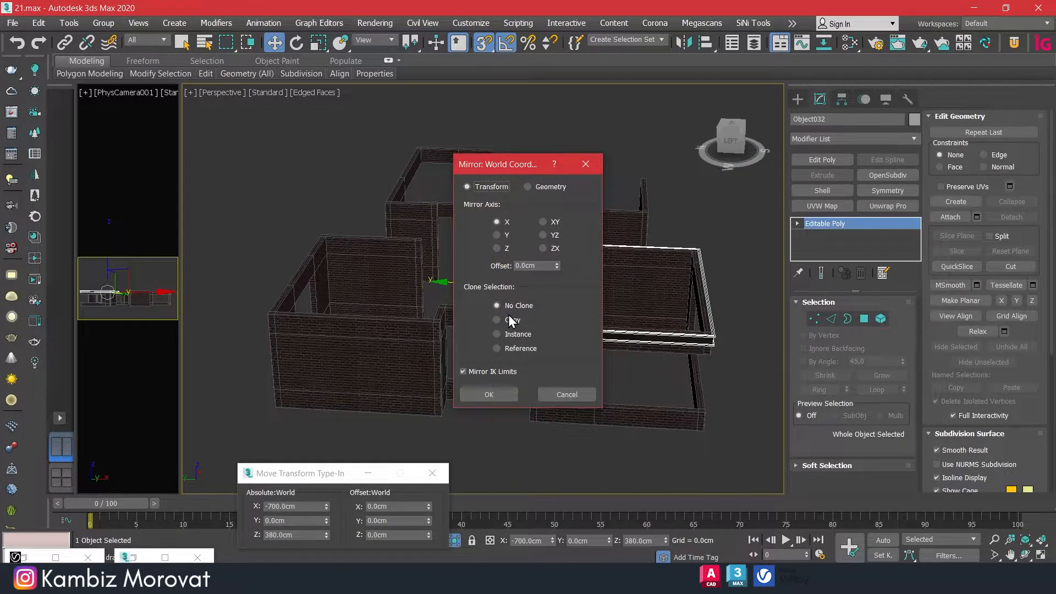
pyautogui.click(502, 236)
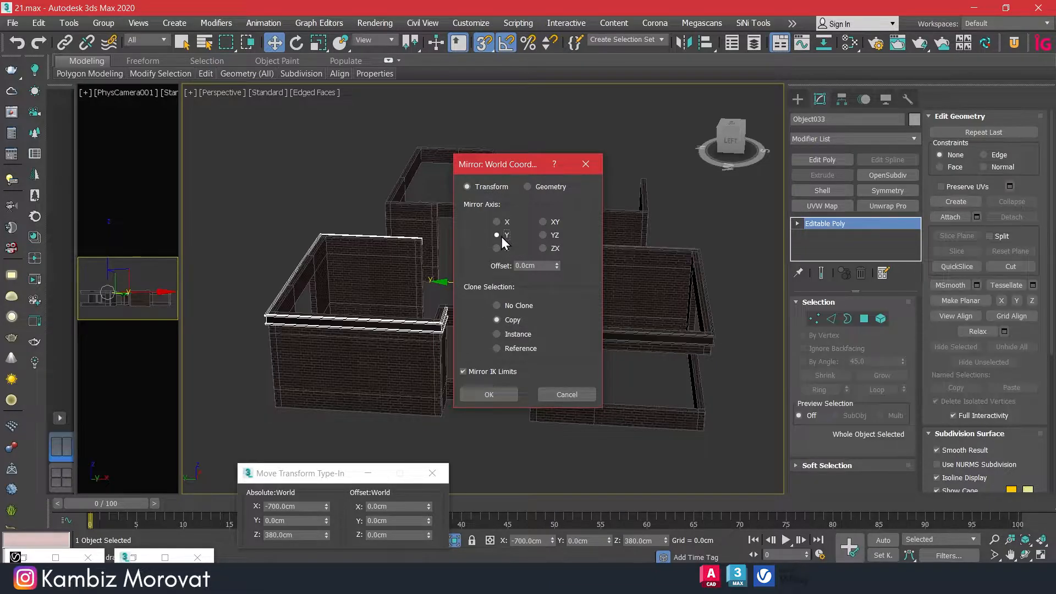
pyautogui.click(497, 393)
pyautogui.scroll(5, 456, 325)
pyautogui.keyDown('alt'); pyautogui.moveTo(447, 312); pyautogui.dragTo(448, 285, button='middle'); pyautogui.keyUp('alt')
pyautogui.scroll(3, 401, 292)
# Copy the Chamfer modifier from the upper roof fascia and paste it onto the new fascia around the lower brick volume
pyautogui.scroll(-10, 388, 295)
pyautogui.scroll(10, 447, 284)
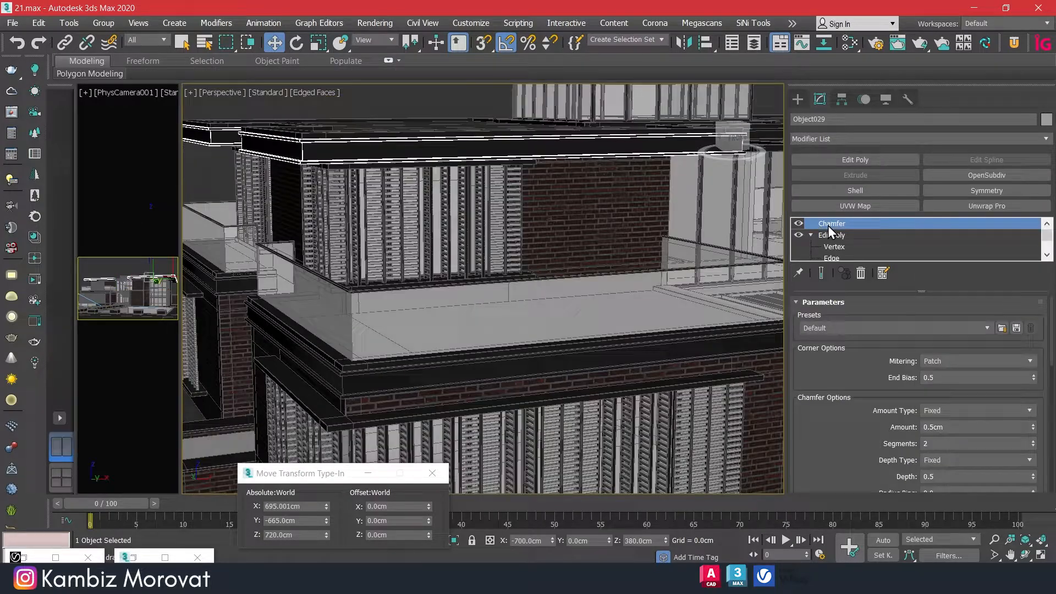
pyautogui.rightClick(839, 223)
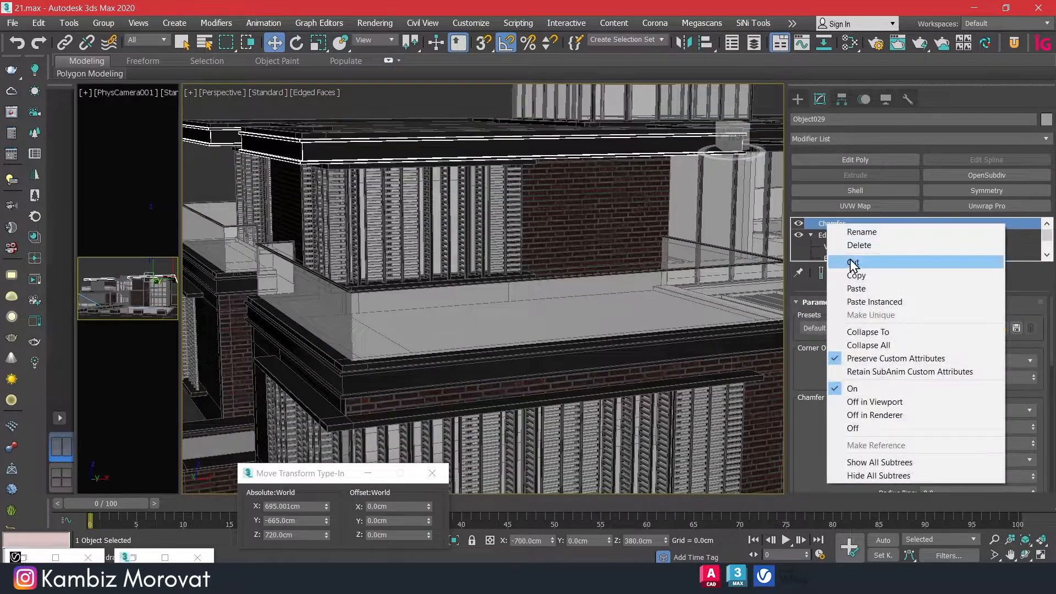
pyautogui.click(859, 274)
pyautogui.click(502, 388)
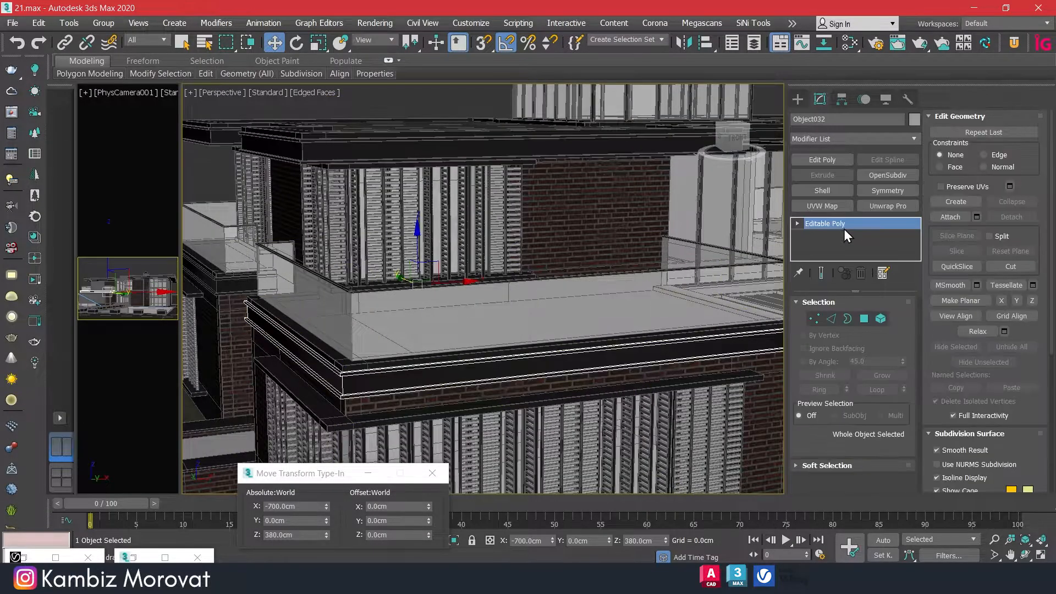
pyautogui.rightClick(842, 226)
pyautogui.click(874, 246)
pyautogui.scroll(2, 554, 329)
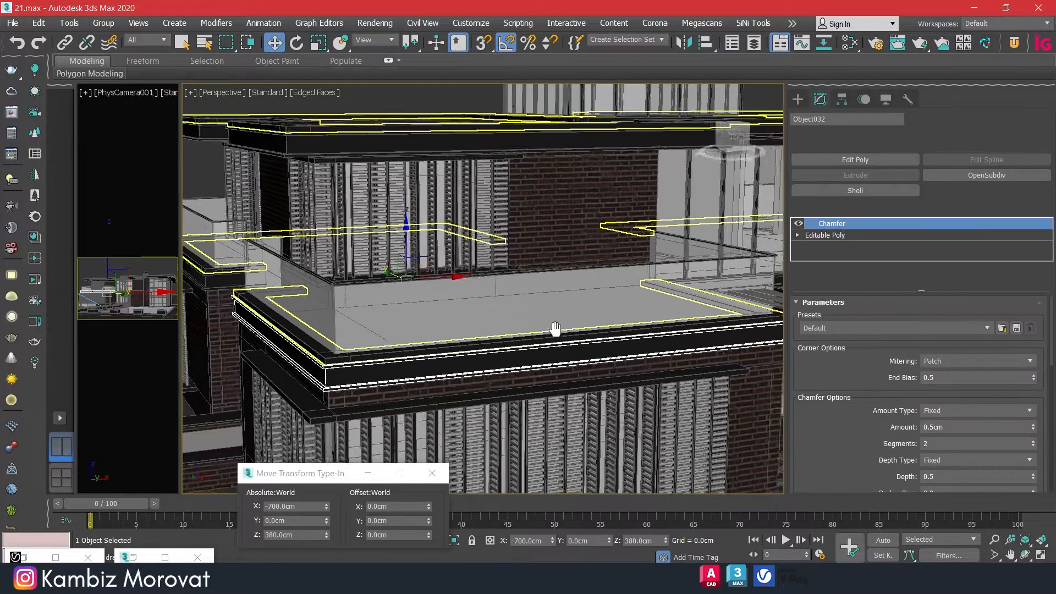
# Store the existing render in the V-Ray frame buffer's history and start a new test render
pyautogui.scroll(-5, 537, 302)
pyautogui.scroll(5, 547, 329)
pyautogui.click(704, 274)
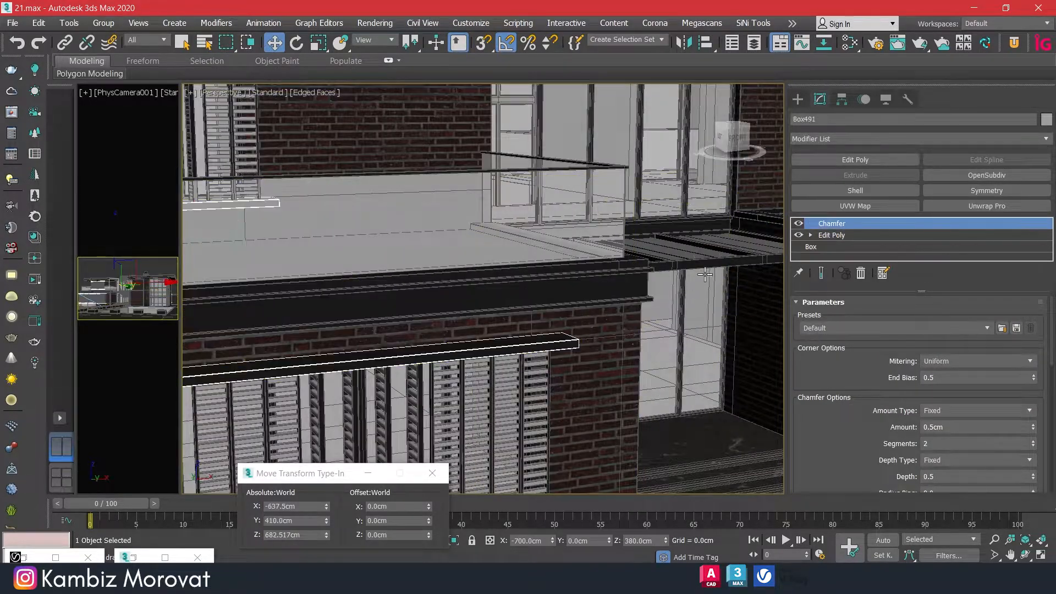
pyautogui.moveTo(729, 264); pyautogui.dragTo(713, 267, button='middle')
pyautogui.scroll(-3, 713, 267)
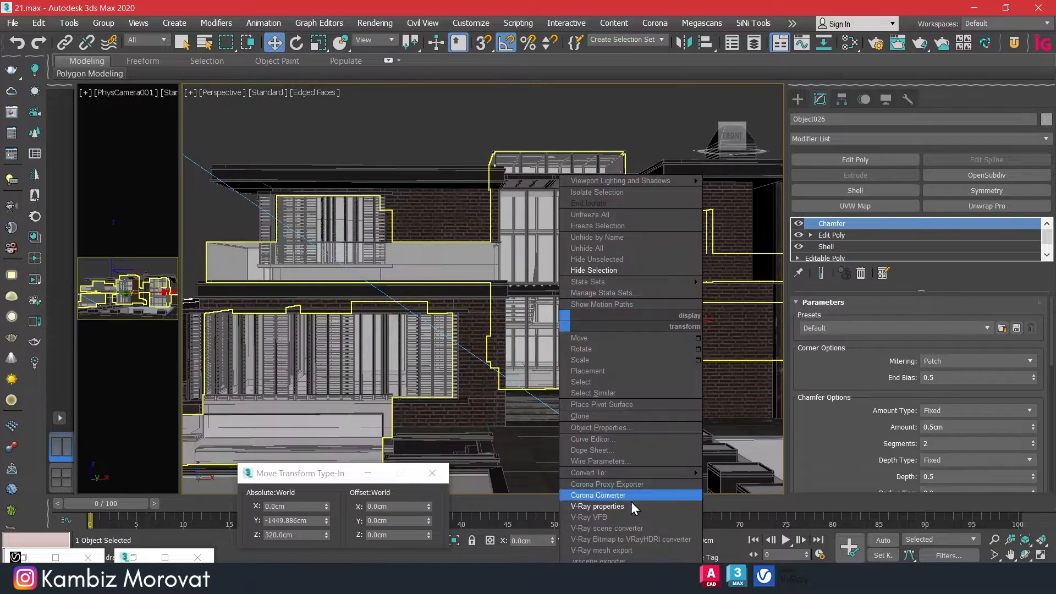
pyautogui.click(632, 499)
pyautogui.click(69, 89)
pyautogui.click(66, 105)
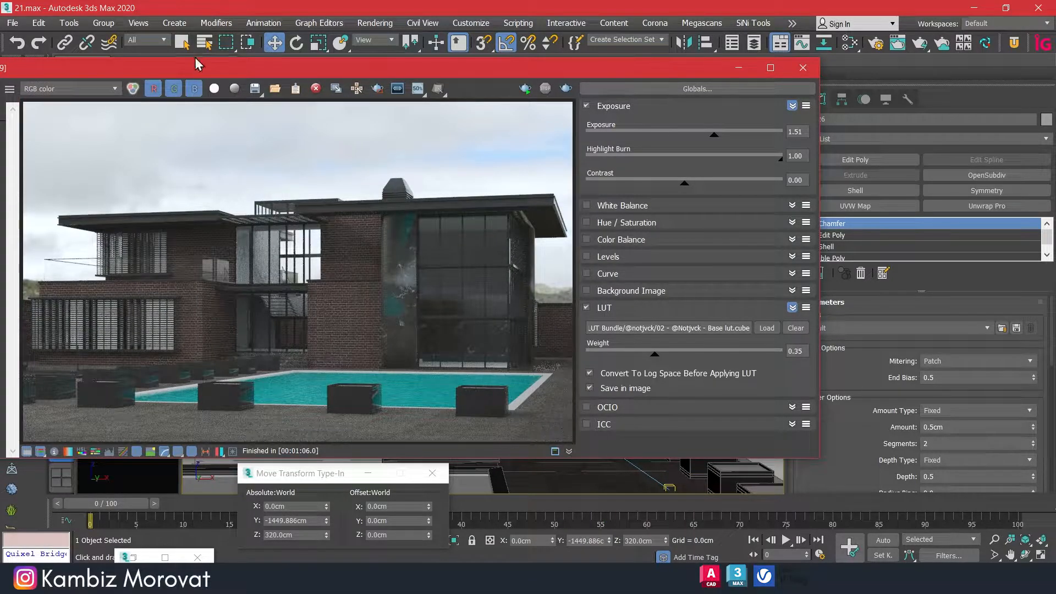
pyautogui.click(205, 452)
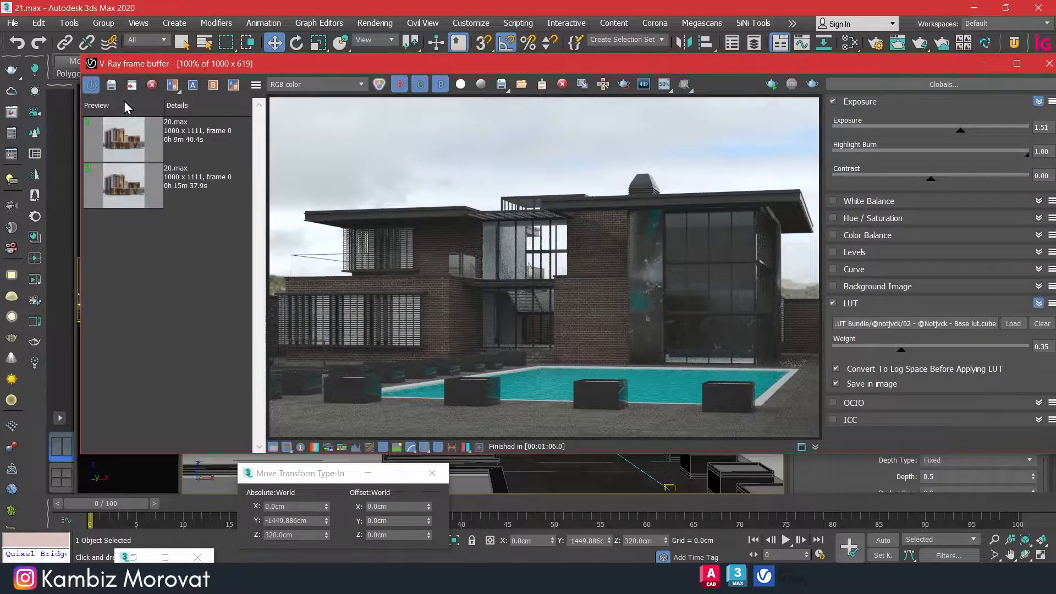
pyautogui.click(116, 85)
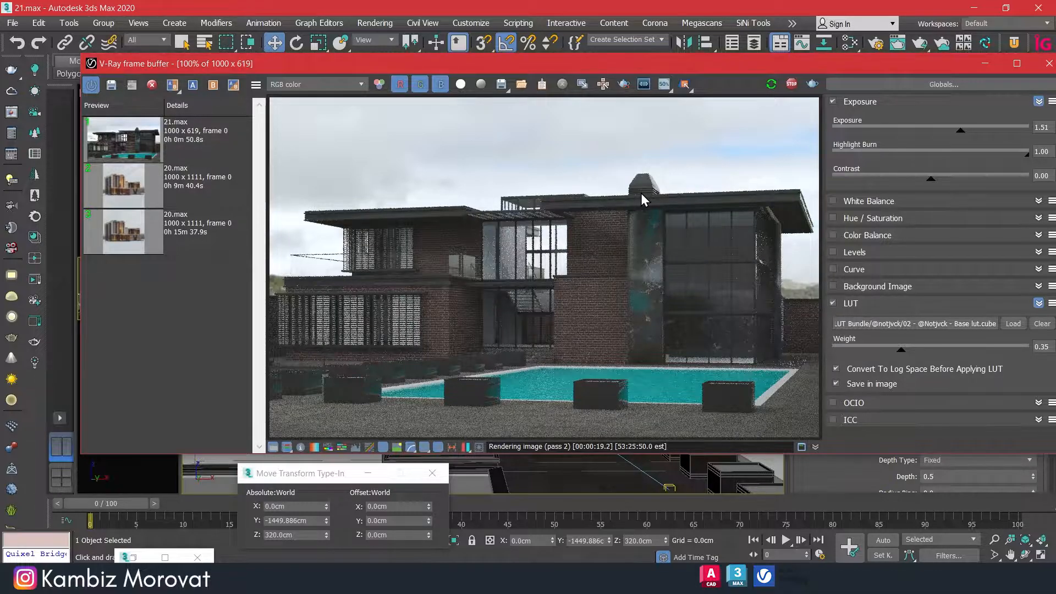
# Inspect the new lower-floor fascia in the running render and its chamfered corner up close in the model
pyautogui.scroll(3, 509, 302)
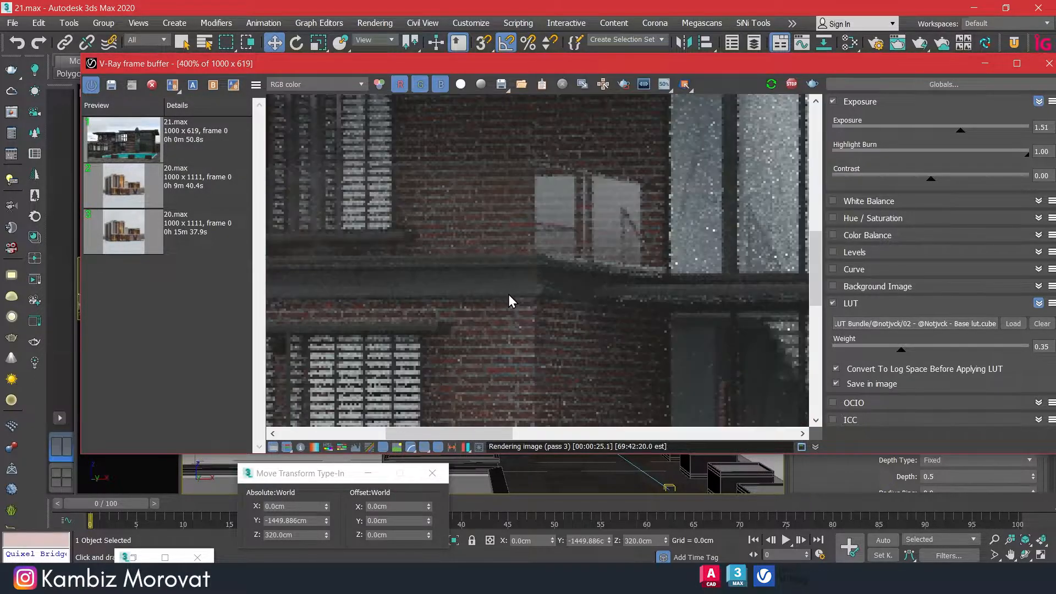
pyautogui.scroll(-3, 523, 283)
pyautogui.moveTo(451, 62); pyautogui.dragTo(465, 404)
pyautogui.keyDown('alt'); pyautogui.moveTo(462, 290); pyautogui.dragTo(292, 285, button='middle'); pyautogui.keyUp('alt')
pyautogui.press('q')
pyautogui.scroll(5, 663, 264)
pyautogui.moveTo(663, 264); pyautogui.dragTo(676, 341, button='middle')
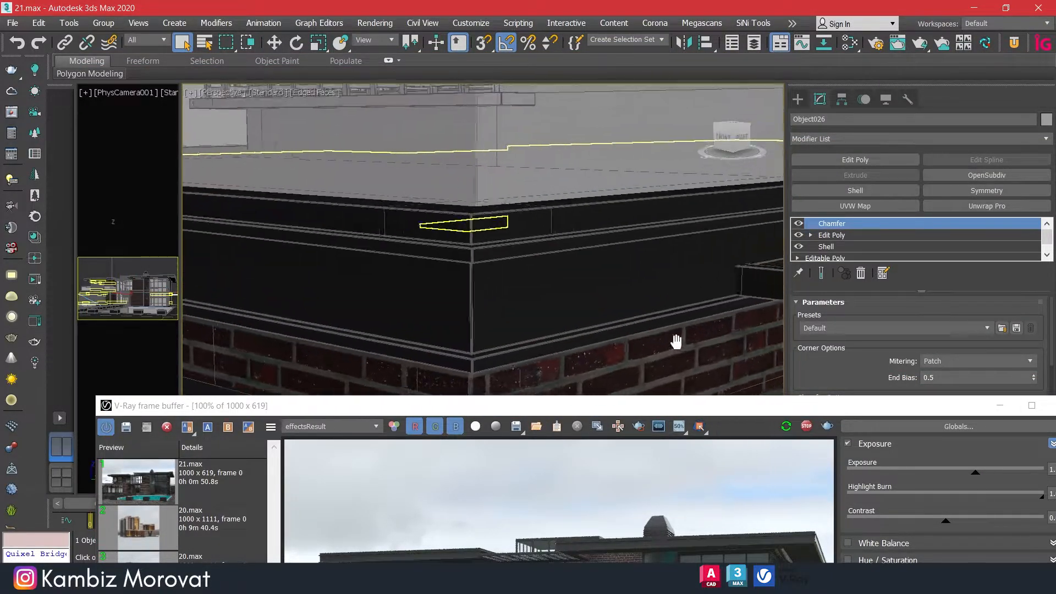
pyautogui.scroll(3, 549, 292)
# Examine the brick wall tops, window ledges and fascia ends around the villa's lower floor
pyautogui.scroll(-5, 589, 288)
pyautogui.moveTo(589, 288); pyautogui.dragTo(445, 242, button='middle')
pyautogui.scroll(-5, 598, 285)
pyautogui.scroll(3, 681, 280)
pyautogui.scroll(-3, 714, 223)
pyautogui.scroll(-2, 603, 292)
pyautogui.scroll(6, 437, 232)
pyautogui.scroll(4, 446, 261)
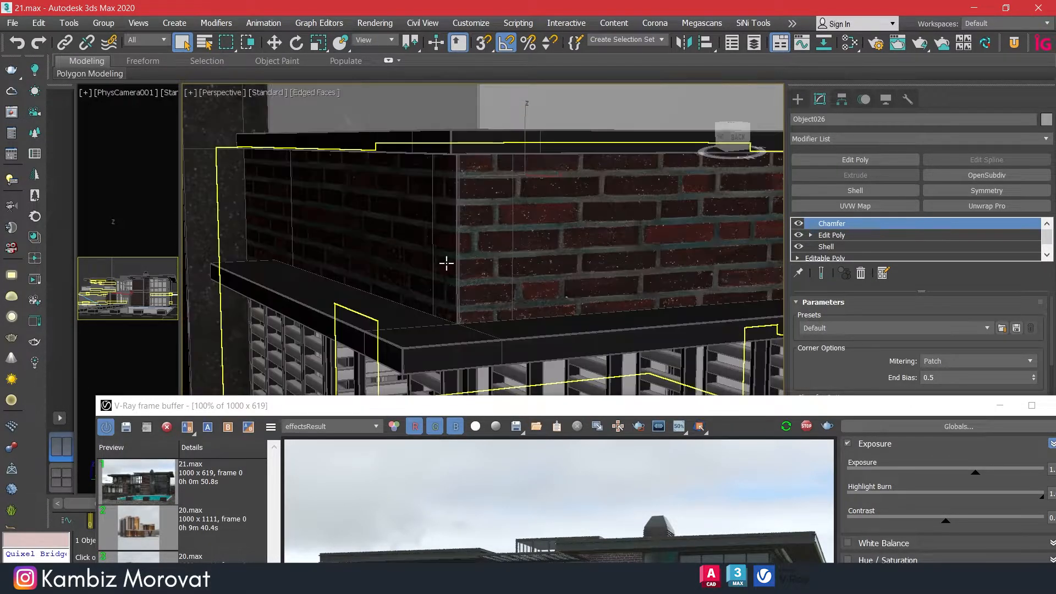
pyautogui.scroll(-6, 443, 274)
pyautogui.moveTo(443, 278); pyautogui.dragTo(487, 308, button='middle')
pyautogui.scroll(-6, 355, 240)
pyautogui.scroll(4, 523, 281)
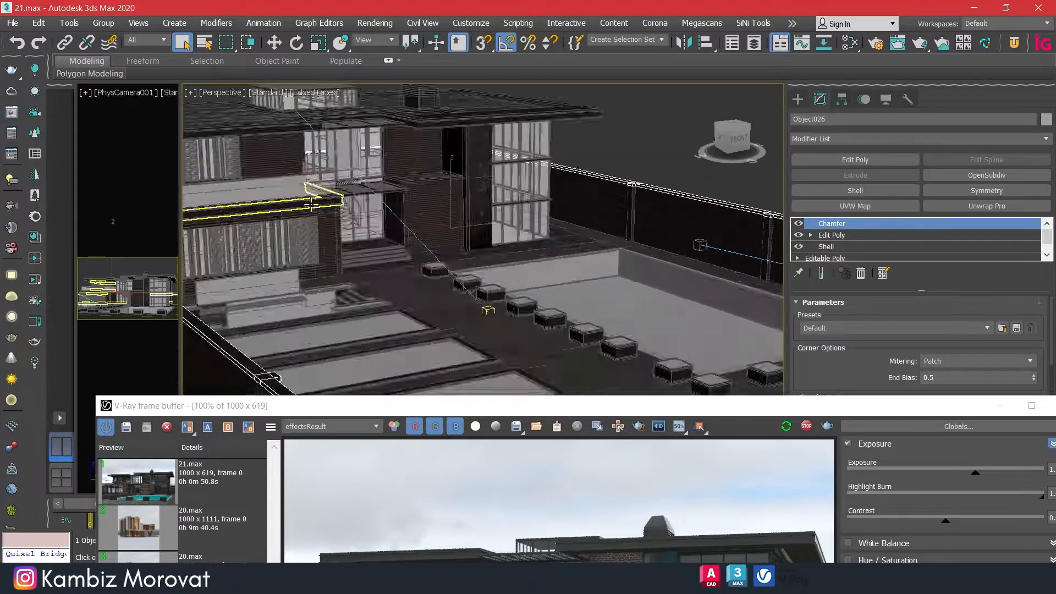
pyautogui.scroll(5, 307, 224)
pyautogui.moveTo(358, 231); pyautogui.dragTo(411, 387, button='middle')
# Compare the finished render with the earlier history render as A and B images using the split line
pyautogui.moveTo(520, 405); pyautogui.dragTo(442, 77)
pyautogui.scroll(1, 334, 320)
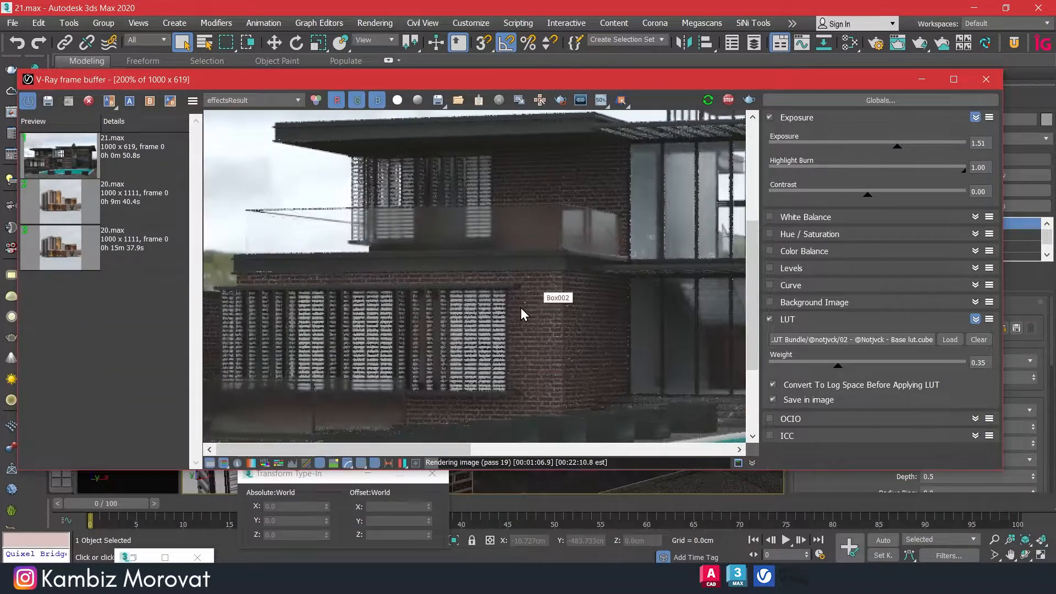
pyautogui.scroll(-1, 533, 319)
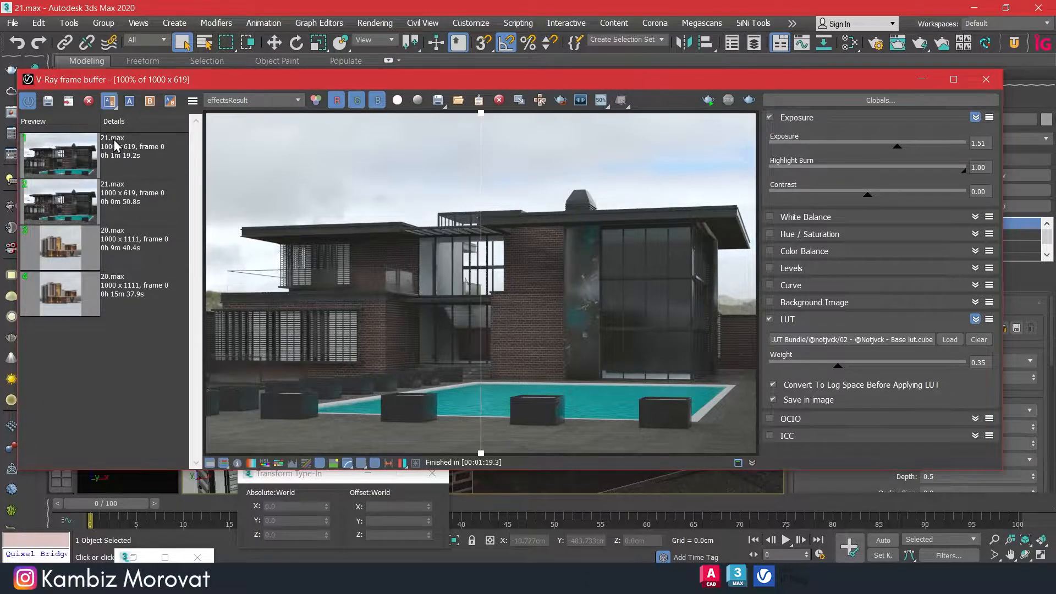
pyautogui.click(142, 151)
pyautogui.click(131, 101)
pyautogui.click(144, 190)
pyautogui.click(150, 101)
pyautogui.moveTo(481, 127); pyautogui.dragTo(177, 167)
pyautogui.moveTo(269, 170); pyautogui.dragTo(470, 174)
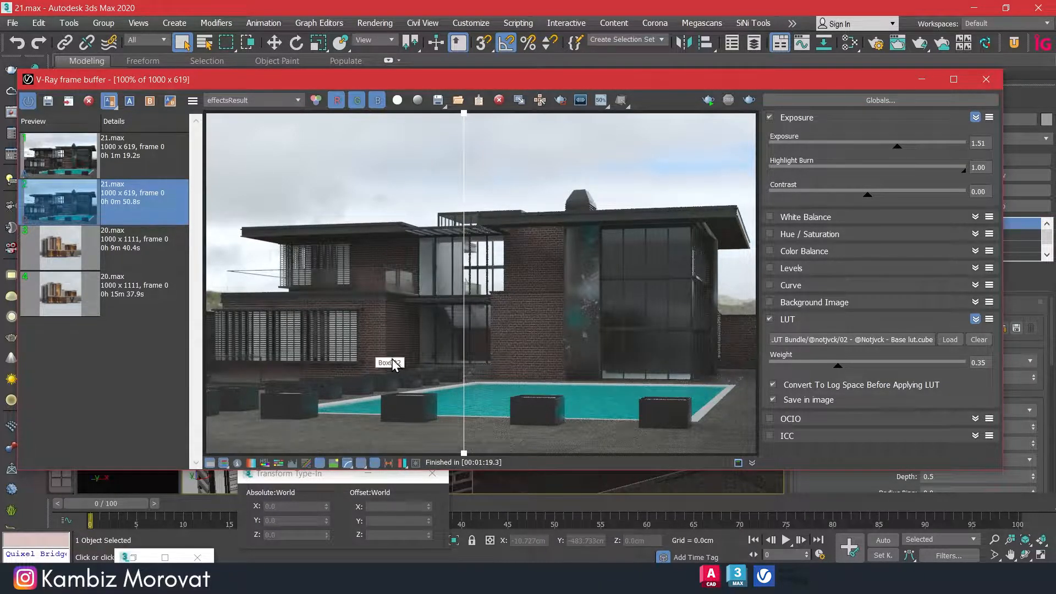
# Set the frame buffer to RGB color without the render history and minimise its window
pyautogui.click(253, 100)
pyautogui.click(230, 111)
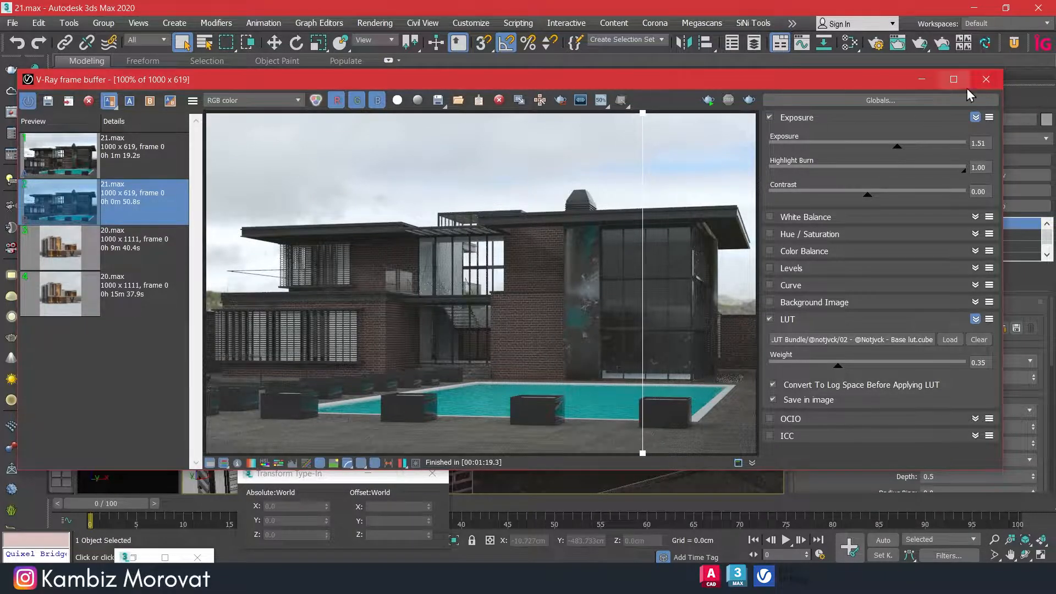
pyautogui.click(35, 106)
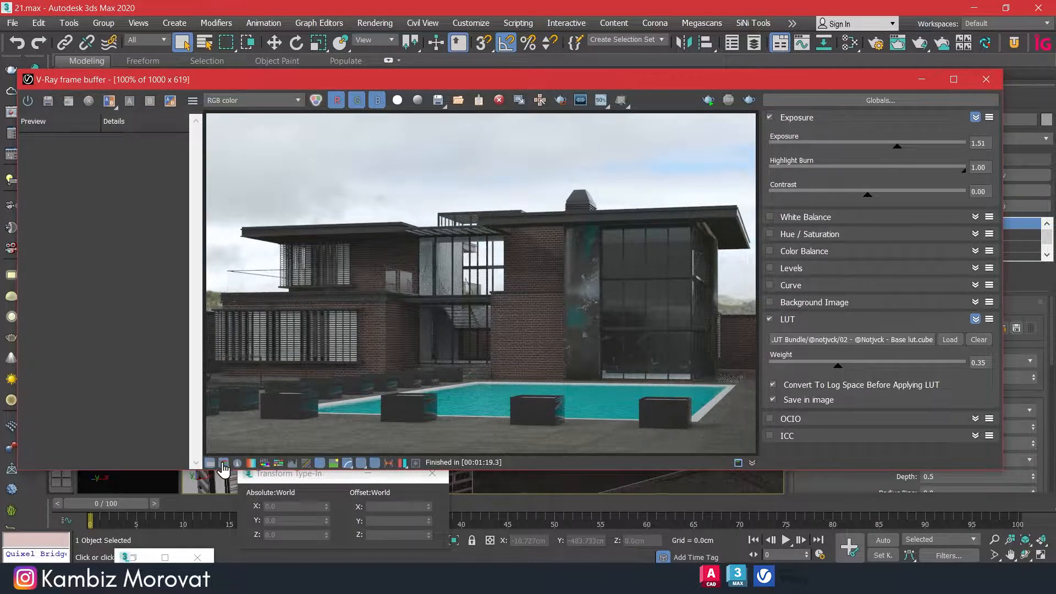
pyautogui.click(374, 466)
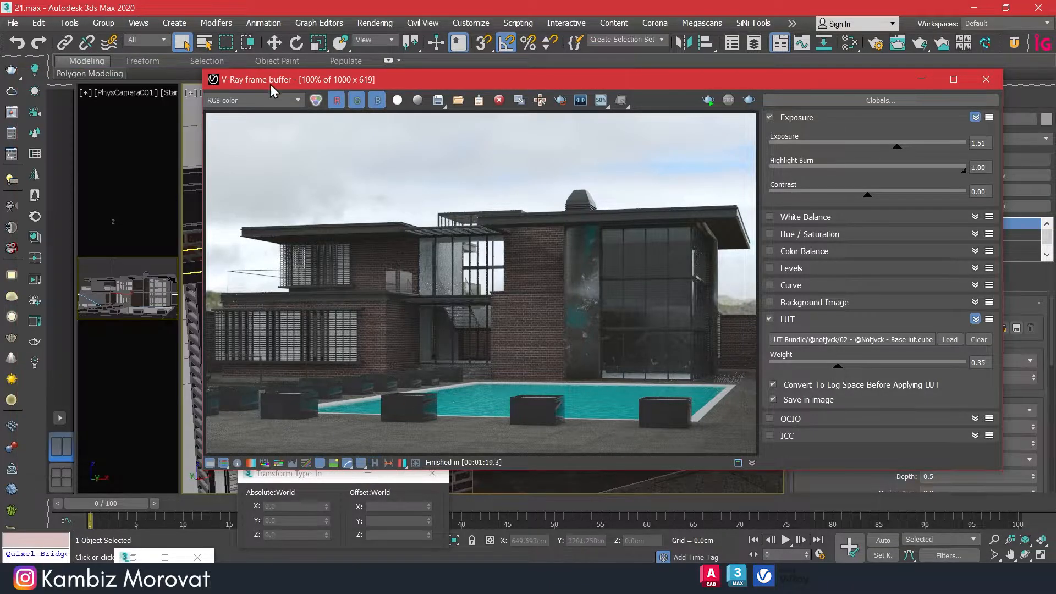
pyautogui.moveTo(270, 84); pyautogui.dragTo(82, 68)
pyautogui.click(25, 447)
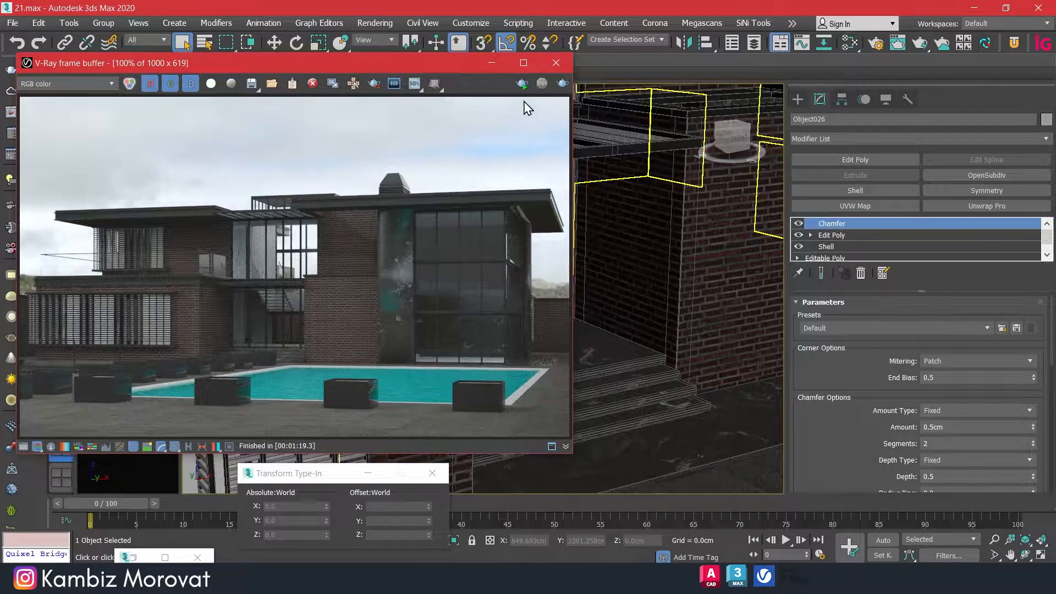
pyautogui.click(496, 61)
# Copy the lower-floor fascia along the X axis toward the glazed volume, to about X 322 cm
pyautogui.scroll(-4, 570, 247)
pyautogui.keyDown('alt'); pyautogui.moveTo(570, 248); pyautogui.dragTo(536, 253, button='middle'); pyautogui.keyUp('alt')
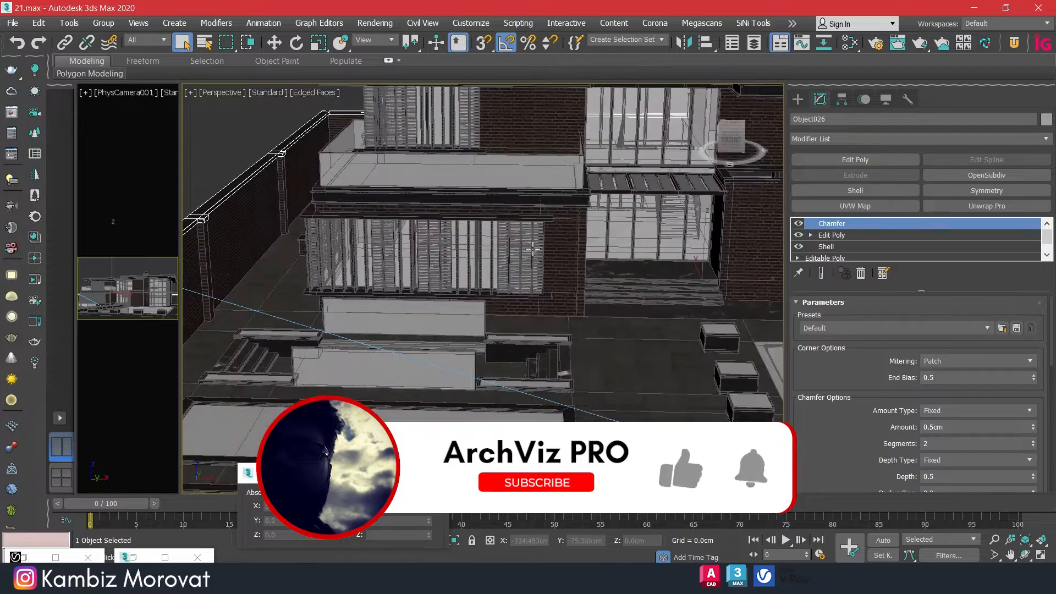
pyautogui.moveTo(363, 227)
pyautogui.mouseDown(button='middle')
pyautogui.moveTo(347, 232)
pyautogui.moveTo(376, 226)
pyautogui.mouseUp(button='middle')
pyautogui.click(341, 208)
pyautogui.scroll(-4, 351, 211)
pyautogui.press('w')
pyautogui.keyDown('shift'); pyautogui.moveTo(426, 171); pyautogui.dragTo(627, 190); pyautogui.keyUp('shift')
pyautogui.click(530, 347)
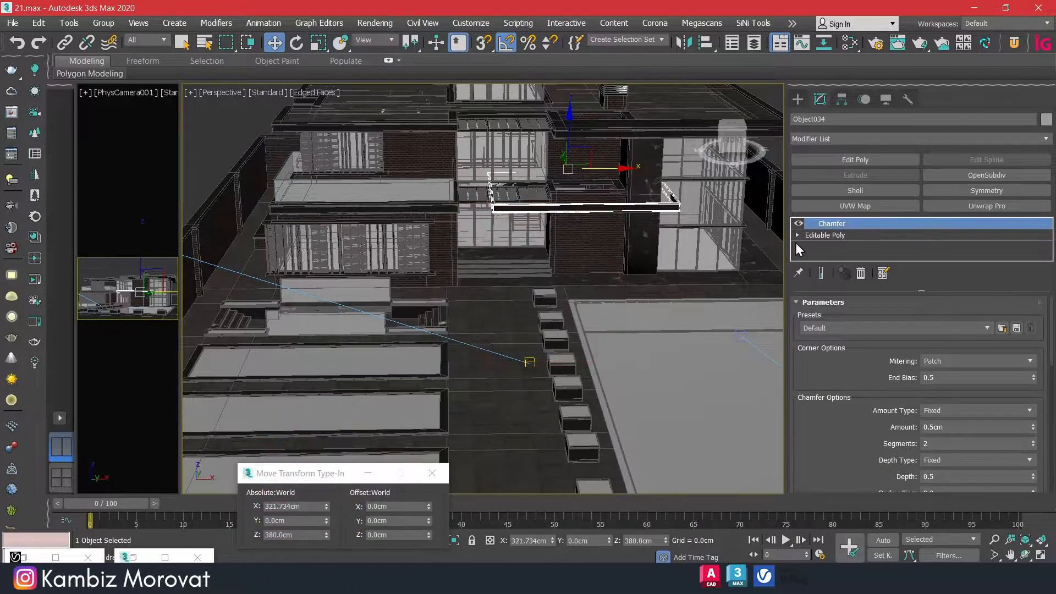
# Delete the copied fascia's polygons at its far end and its short rear return, keeping the front run and one side
pyautogui.click(825, 235)
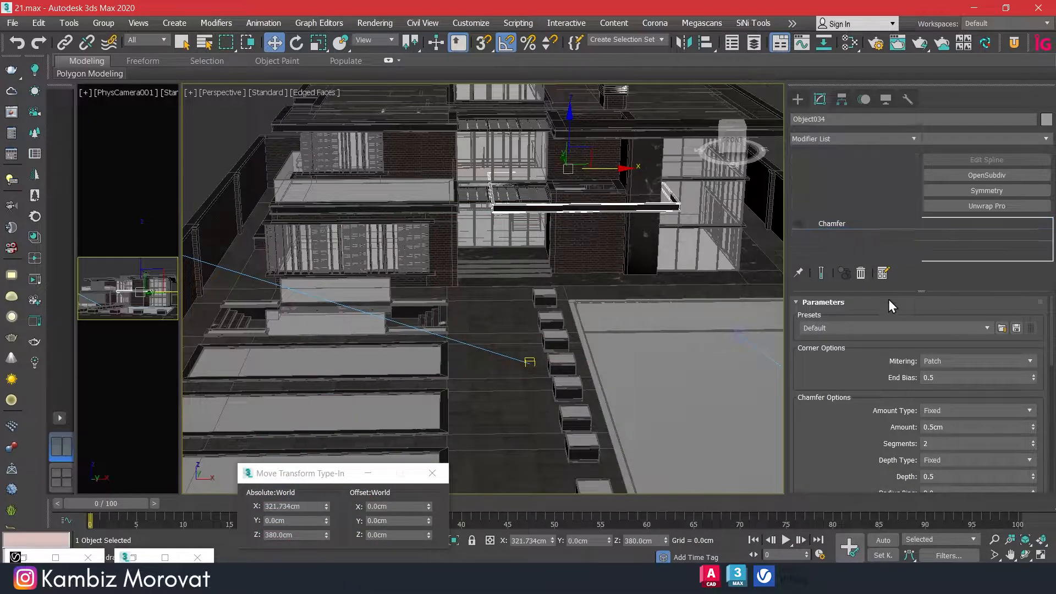
pyautogui.click(868, 319)
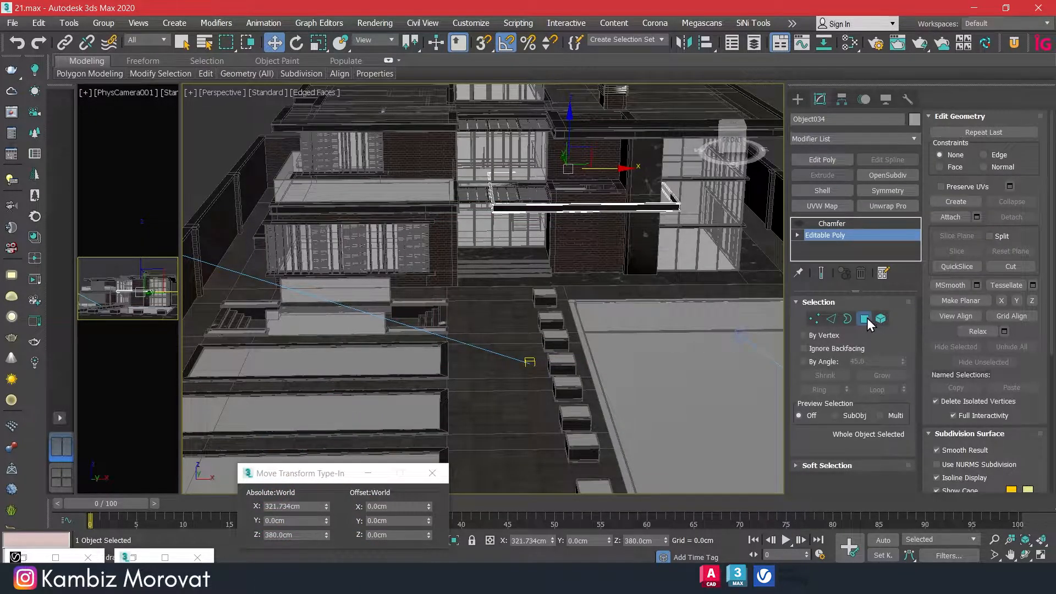
pyautogui.keyDown('alt'); pyautogui.moveTo(723, 256); pyautogui.dragTo(637, 337, button='middle'); pyautogui.keyUp('alt')
pyautogui.moveTo(638, 337); pyautogui.dragTo(568, 230)
pyautogui.keyDown('alt'); pyautogui.moveTo(570, 236); pyautogui.dragTo(643, 238, button='middle'); pyautogui.keyUp('alt')
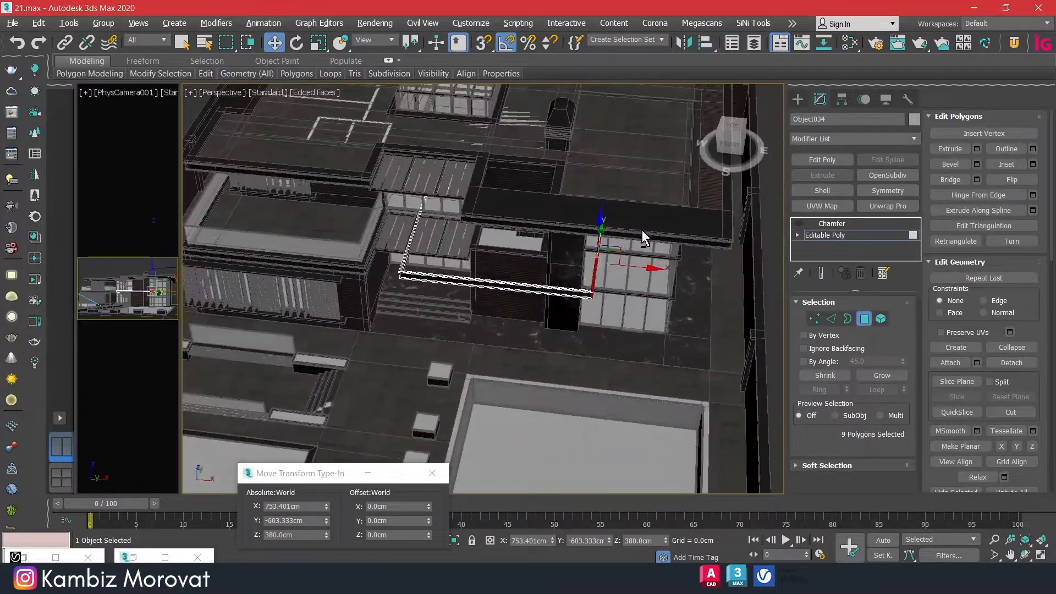
pyautogui.keyDown('alt'); pyautogui.moveTo(439, 238); pyautogui.dragTo(444, 205, button='middle'); pyautogui.keyUp('alt')
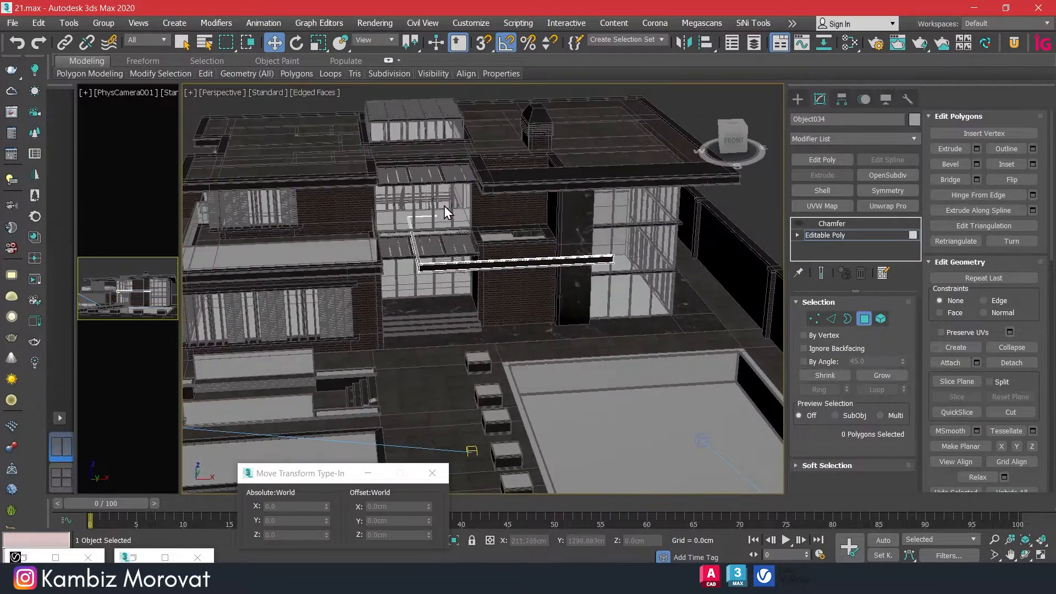
pyautogui.scroll(3, 444, 206)
pyautogui.moveTo(444, 206); pyautogui.dragTo(416, 254)
pyautogui.click(416, 255)
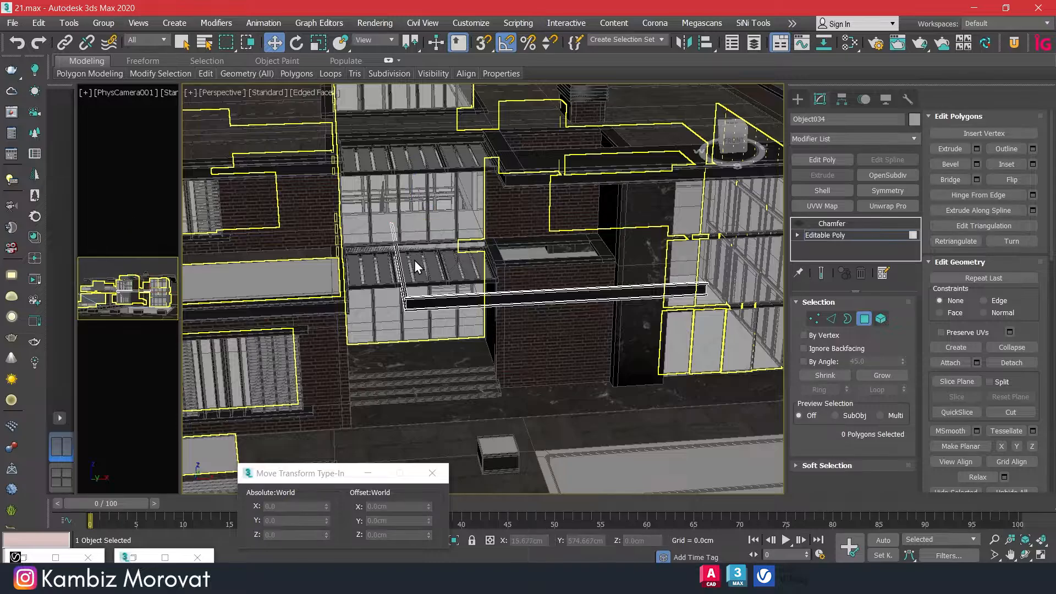
pyautogui.scroll(3, 414, 260)
pyautogui.click(864, 319)
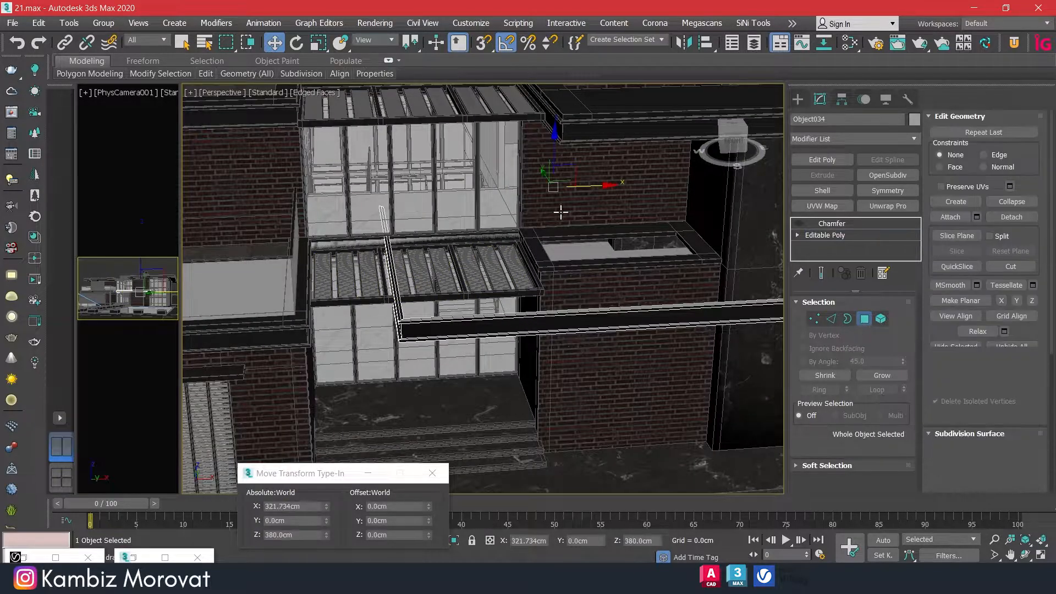
# Center the copied fascia's pivot to the object and leave pivot editing
pyautogui.click(842, 99)
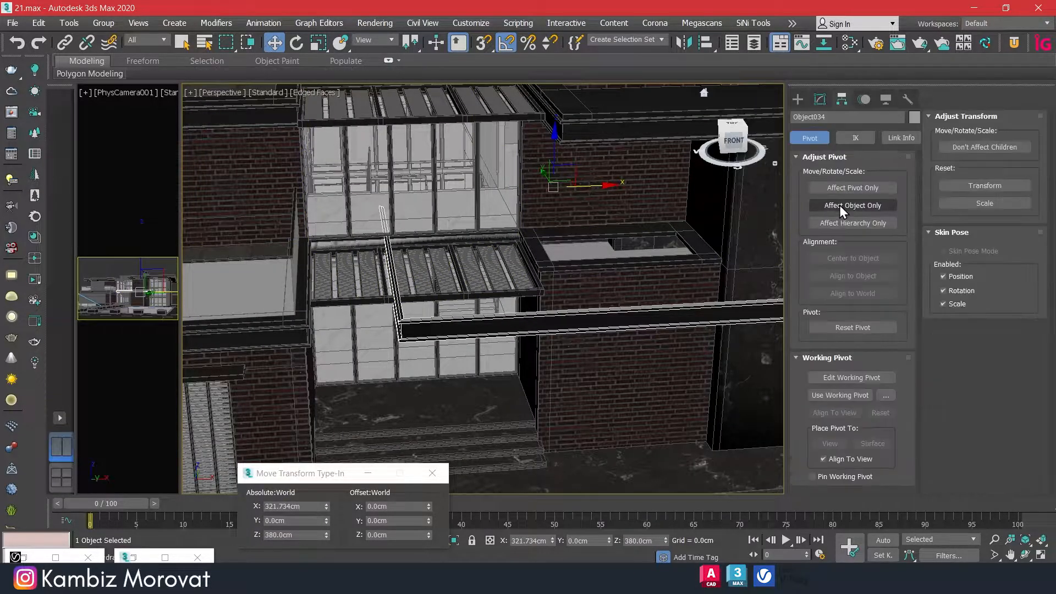
pyautogui.click(852, 187)
pyautogui.click(854, 258)
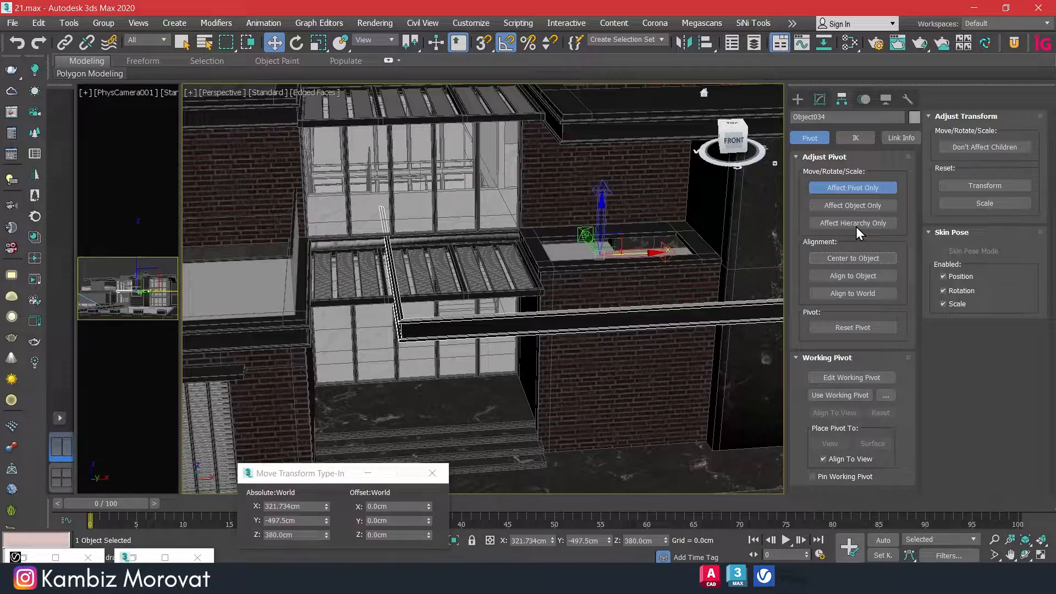
pyautogui.click(854, 188)
# Move the copied fascia along X to 595 cm, snapping its side to the brick wall beside the entrance steps
pyautogui.press('s')
pyautogui.moveTo(636, 254); pyautogui.dragTo(644, 252)
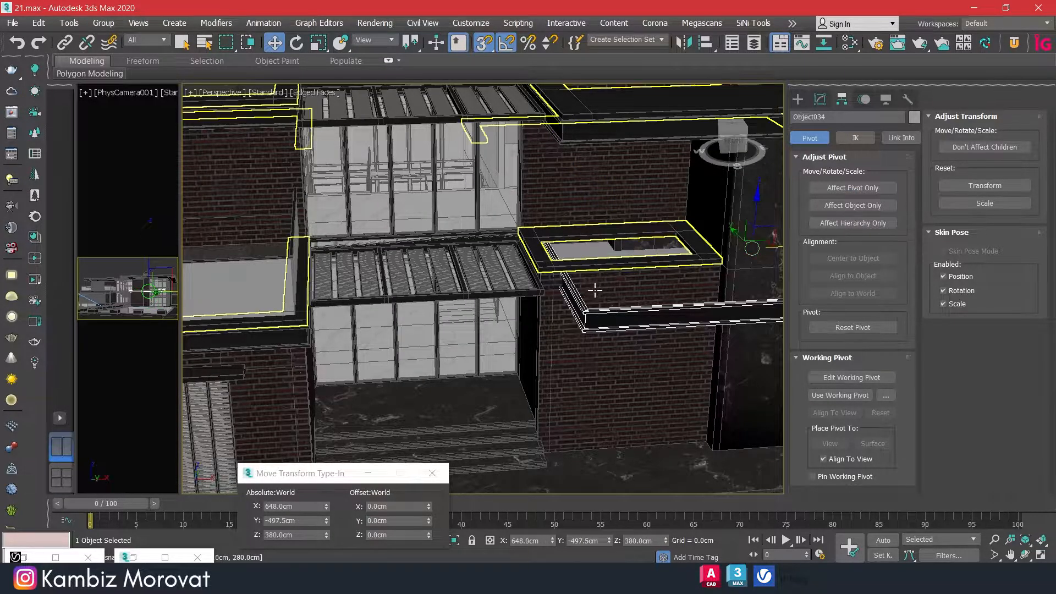
pyautogui.scroll(5, 563, 300)
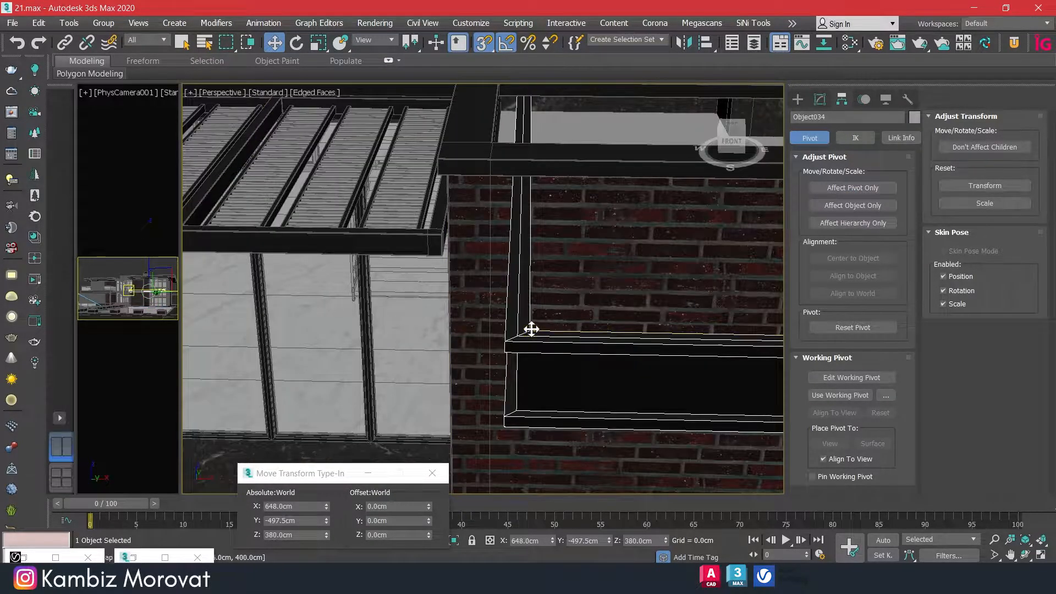
pyautogui.moveTo(531, 329); pyautogui.dragTo(461, 393)
pyautogui.keyDown('alt'); pyautogui.moveTo(462, 394); pyautogui.dragTo(561, 362, button='middle'); pyautogui.keyUp('alt')
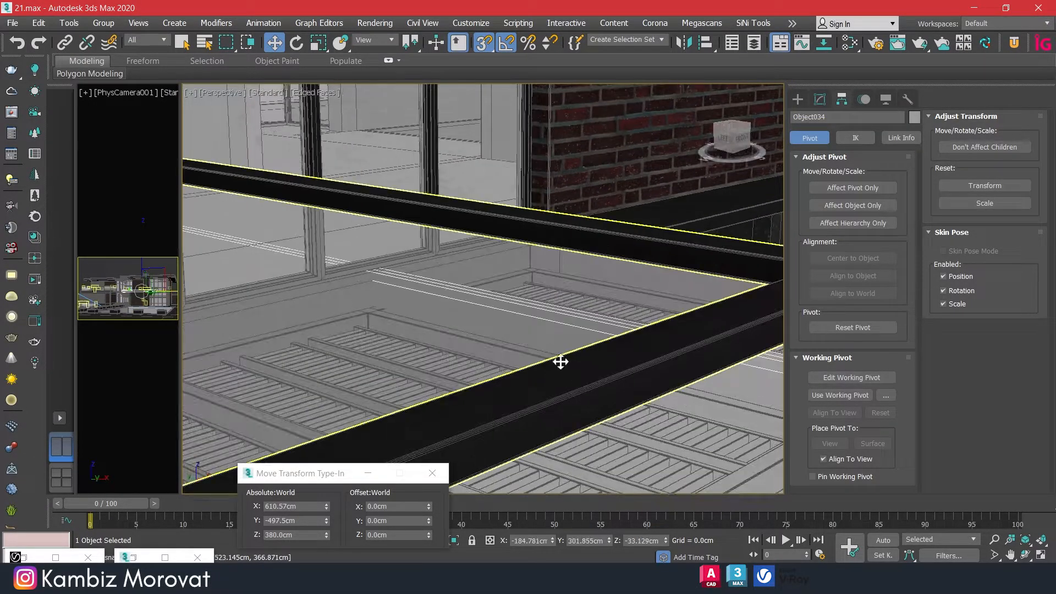
pyautogui.scroll(-3, 561, 362)
pyautogui.moveTo(547, 321); pyautogui.dragTo(220, 137, button='middle')
pyautogui.moveTo(219, 138); pyautogui.dragTo(485, 335)
pyautogui.scroll(-2, 486, 335)
pyautogui.moveTo(485, 335); pyautogui.dragTo(393, 159, button='middle')
pyautogui.moveTo(393, 160); pyautogui.dragTo(491, 110)
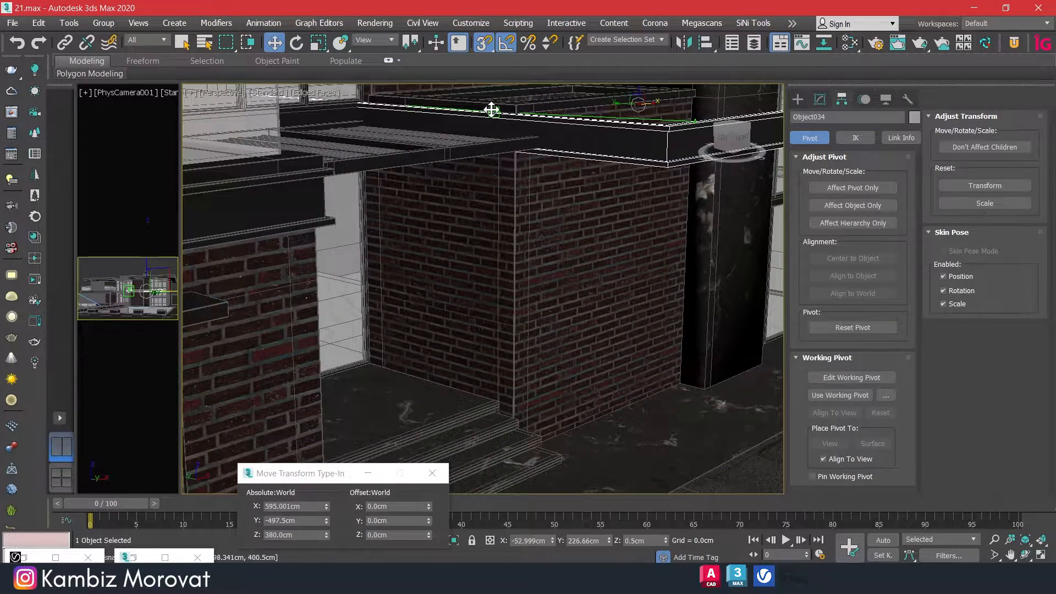
pyautogui.keyDown('alt'); pyautogui.moveTo(513, 149); pyautogui.dragTo(407, 158, button='middle'); pyautogui.keyUp('alt')
pyautogui.scroll(4, 448, 176)
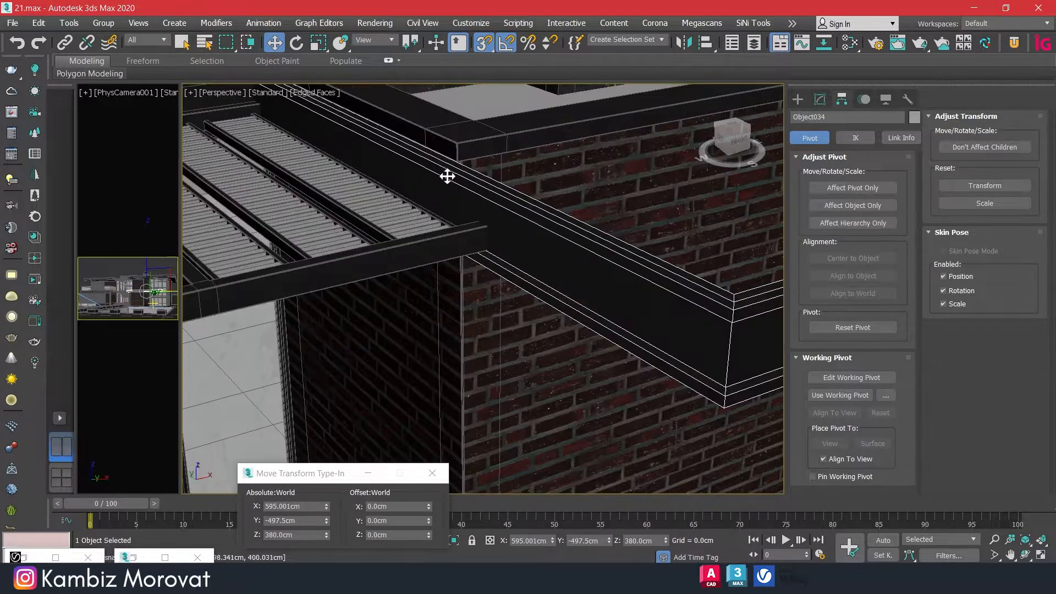
# Move the copied fascia along Y to -297.5 cm, snapping its front run to the brick wall's front corner
pyautogui.scroll(-4, 447, 176)
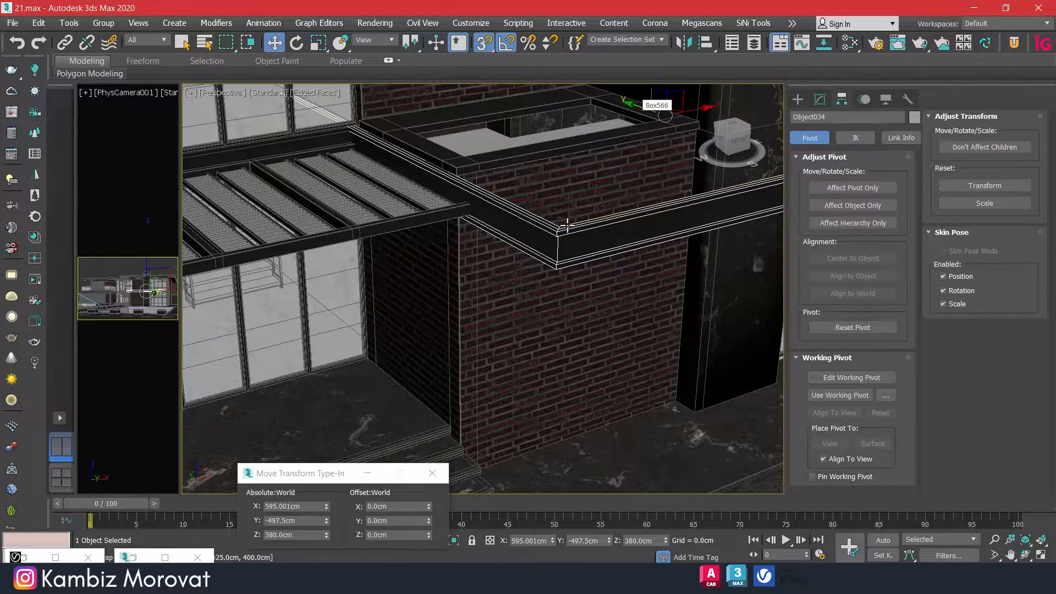
pyautogui.keyDown('alt'); pyautogui.moveTo(608, 135); pyautogui.dragTo(627, 304, button='middle'); pyautogui.keyUp('alt')
pyautogui.scroll(3, 627, 304)
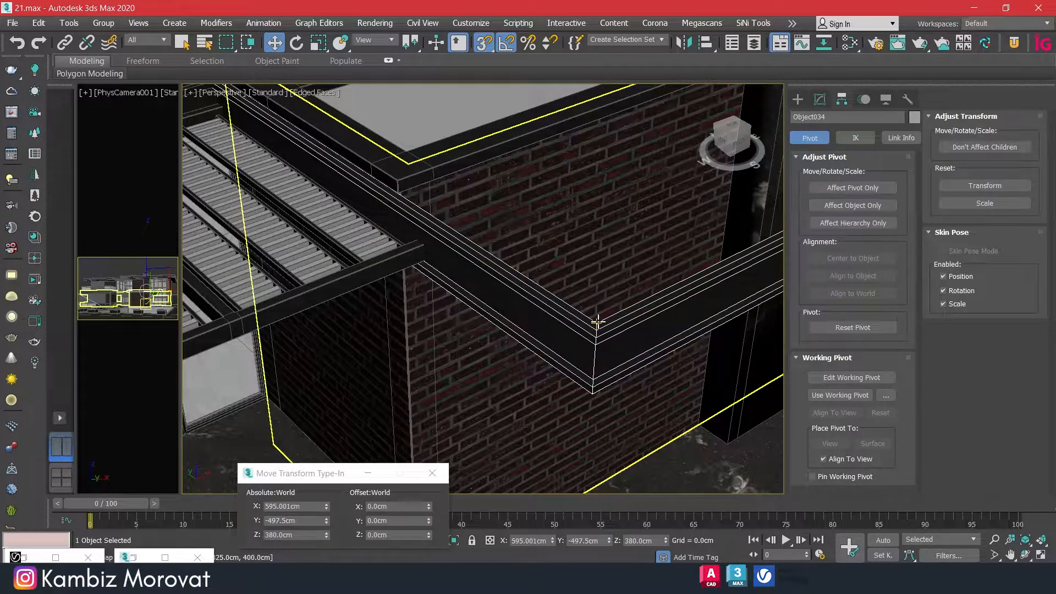
pyautogui.moveTo(596, 323); pyautogui.dragTo(697, 426)
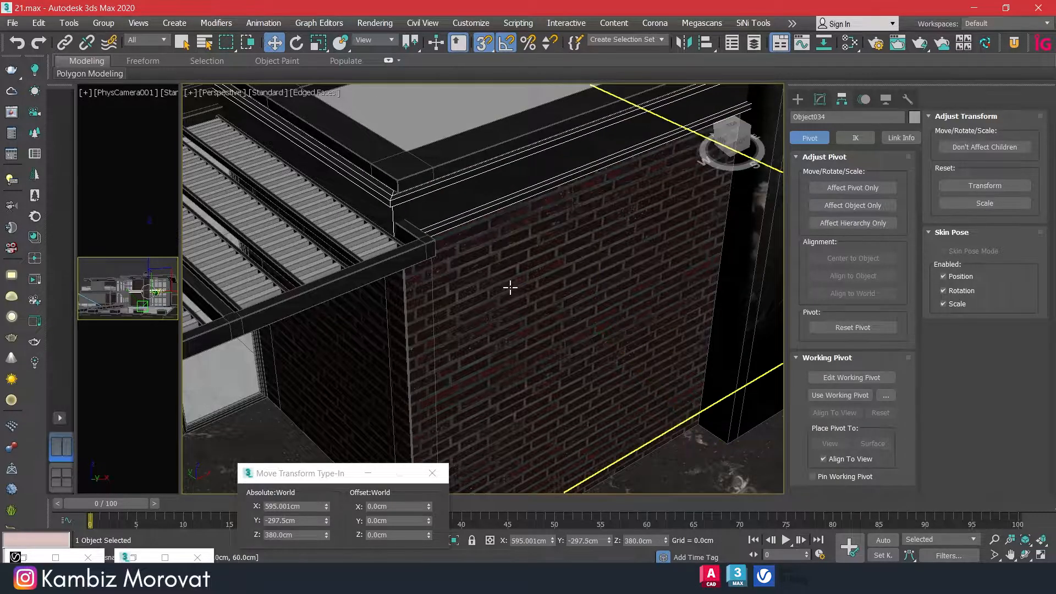
pyautogui.scroll(-5, 510, 287)
pyautogui.scroll(5, 450, 253)
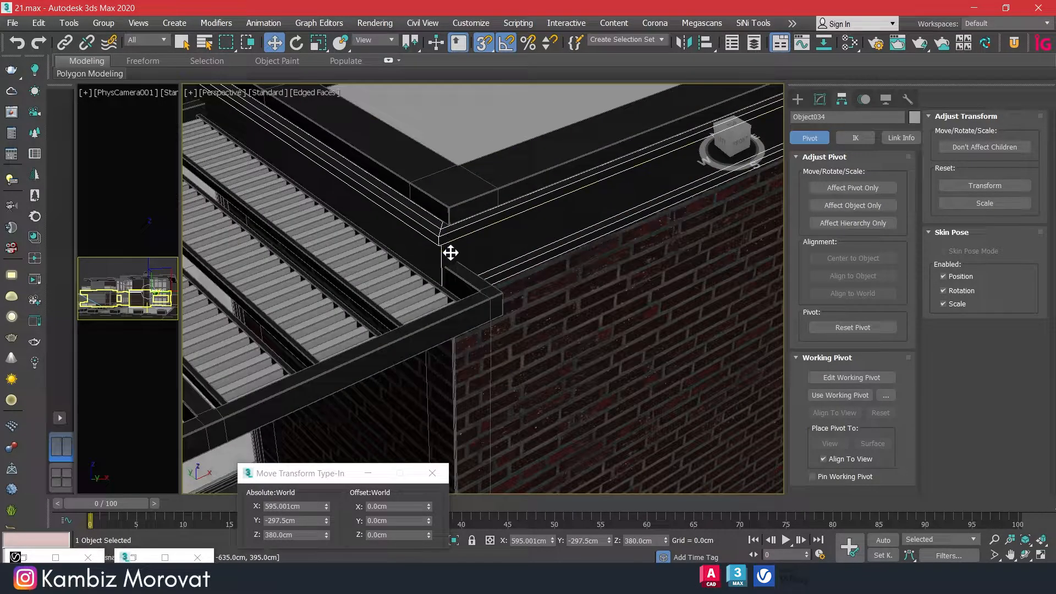
# Isolate the brick walls together with the copied fascia and select the fascia again
pyautogui.click(509, 325)
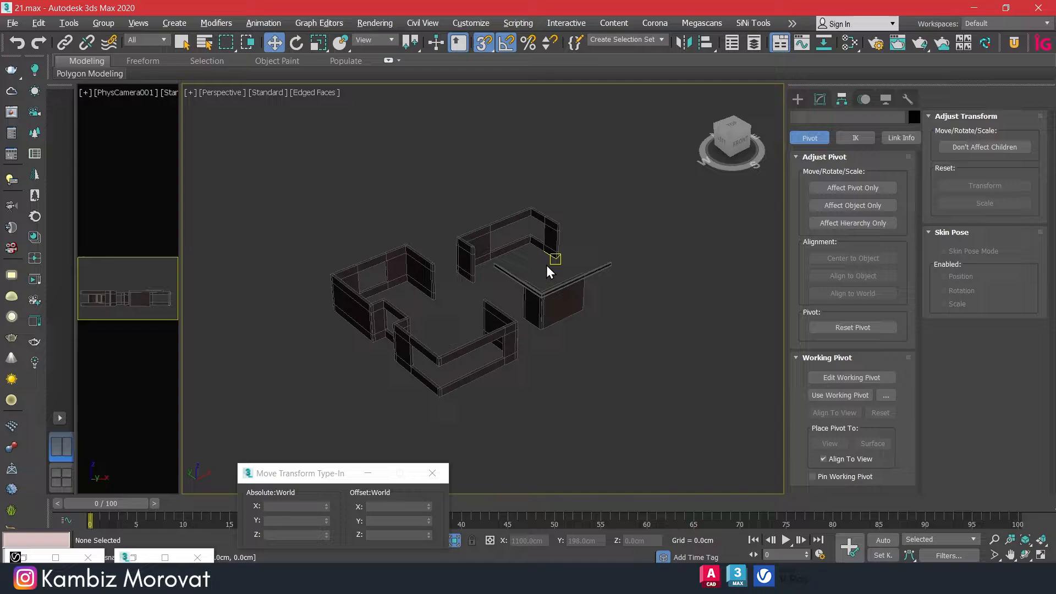
pyautogui.scroll(8, 543, 297)
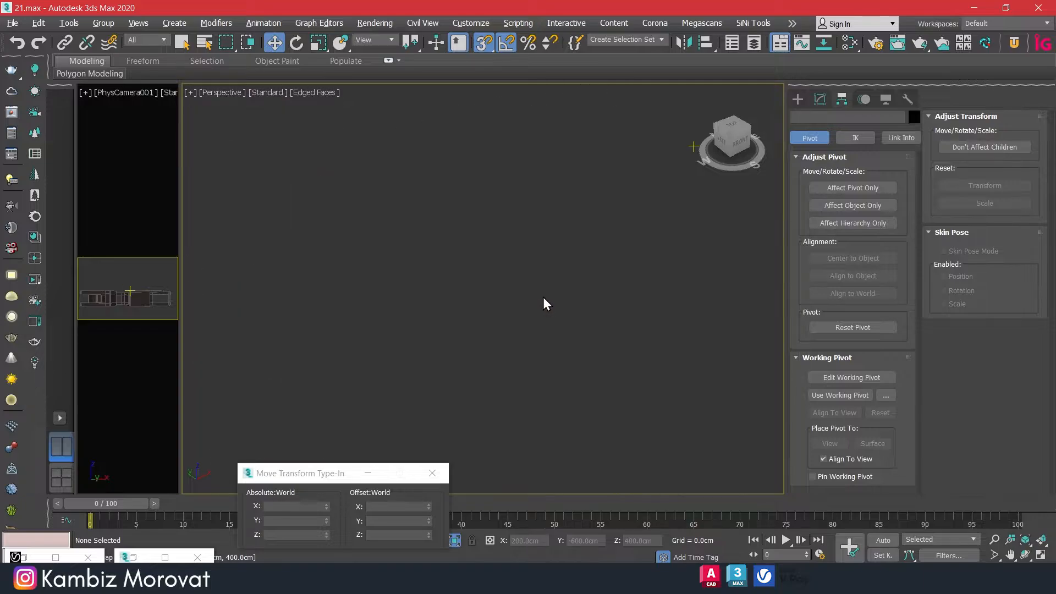
pyautogui.click(499, 415)
pyautogui.scroll(-4, 484, 425)
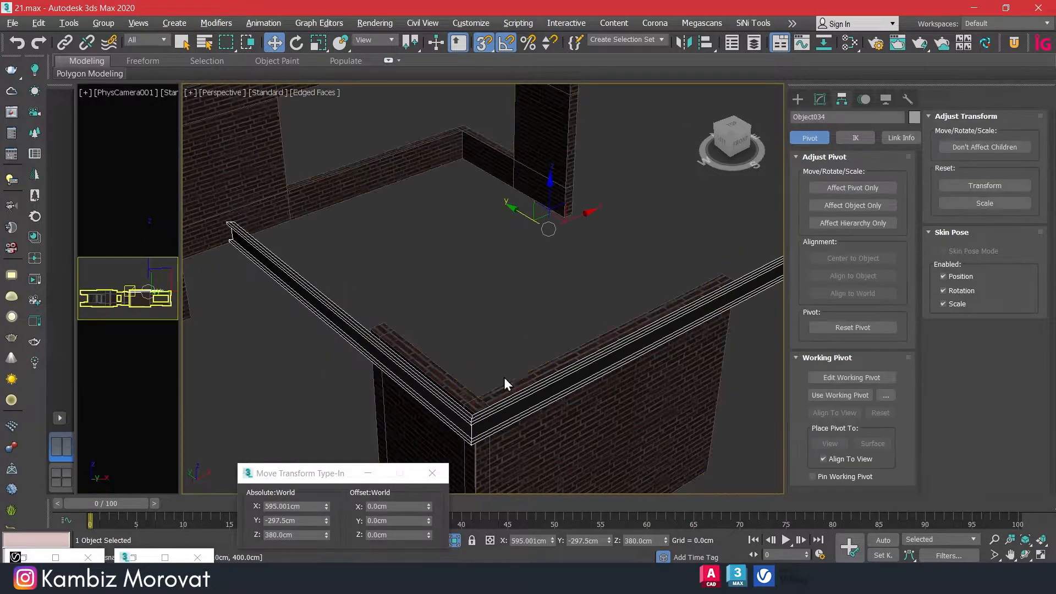
# Move the fascia along X to 600 cm, snapping its inner corner to the brick wall's outer corner
pyautogui.keyDown('alt'); pyautogui.moveTo(504, 384); pyautogui.dragTo(476, 364, button='middle'); pyautogui.keyUp('alt')
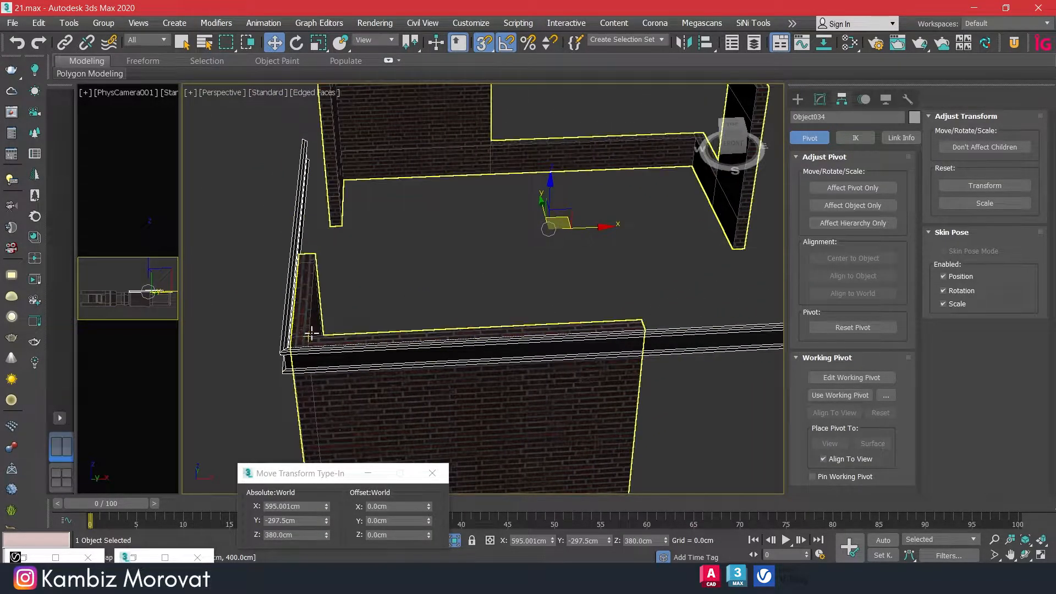
pyautogui.scroll(6, 285, 350)
pyautogui.moveTo(270, 371); pyautogui.dragTo(305, 377)
pyautogui.rightClick(305, 377)
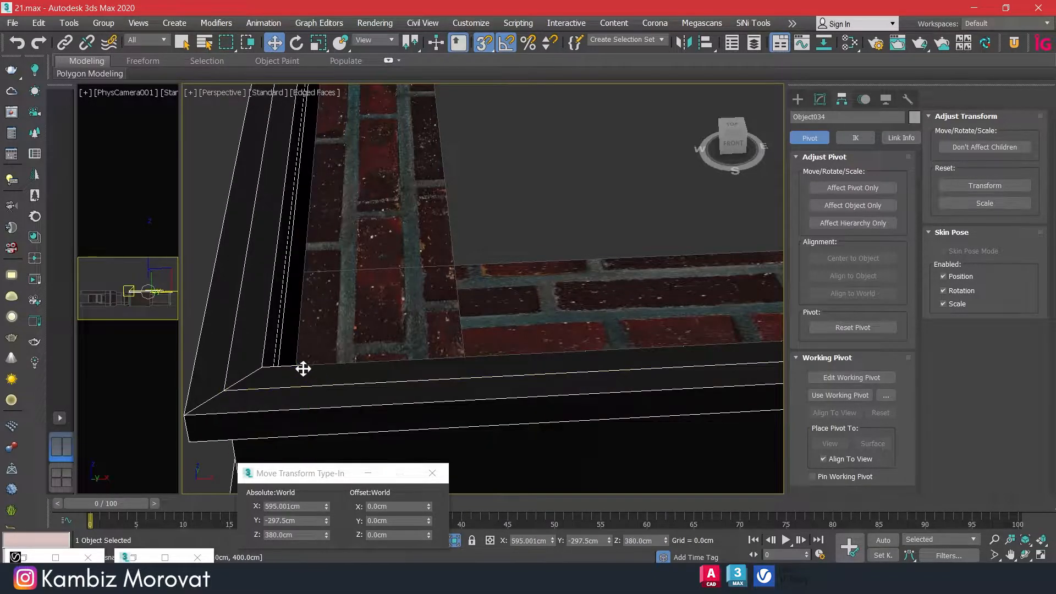
pyautogui.scroll(-6, 377, 322)
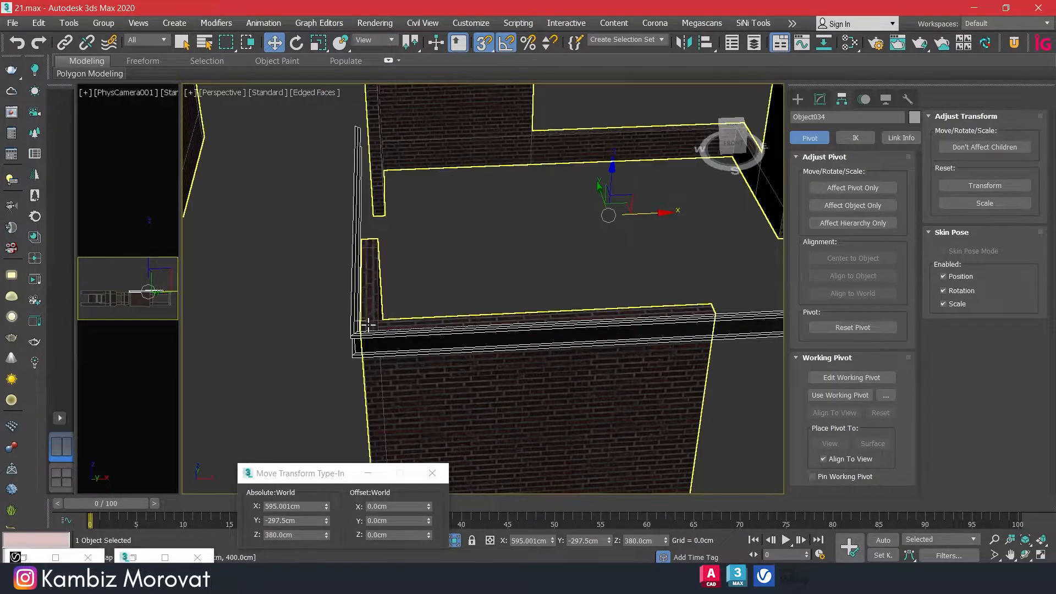
pyautogui.scroll(5, 346, 361)
pyautogui.moveTo(328, 368); pyautogui.dragTo(358, 287)
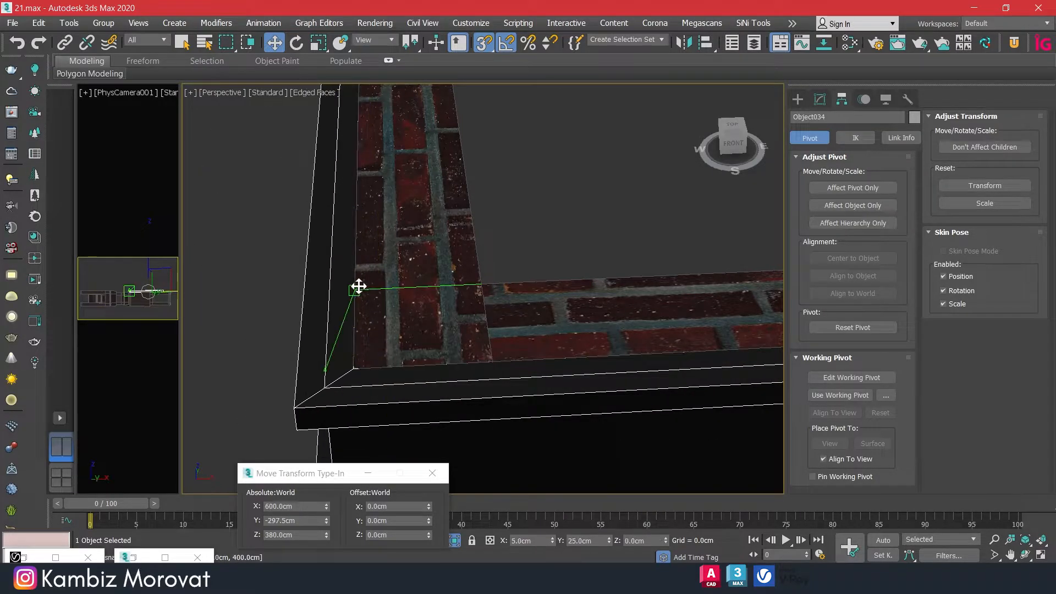
pyautogui.scroll(-6, 377, 317)
pyautogui.keyDown('alt'); pyautogui.moveTo(424, 325); pyautogui.dragTo(507, 314, button='middle'); pyautogui.keyUp('alt')
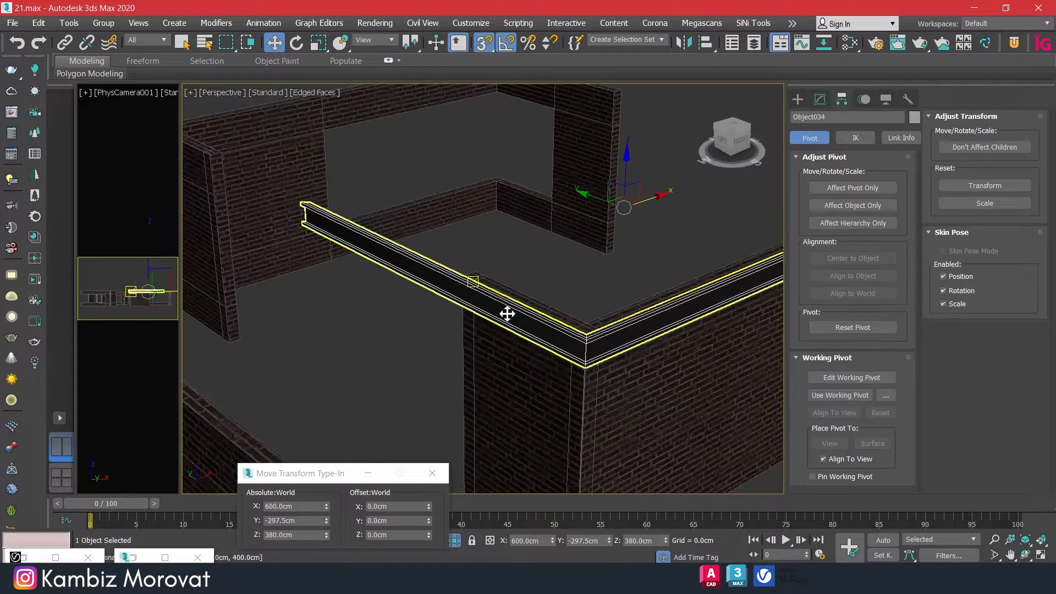
# Select the nine edges at the open end of the fascia's side run and make them planar in Y
pyautogui.click(819, 99)
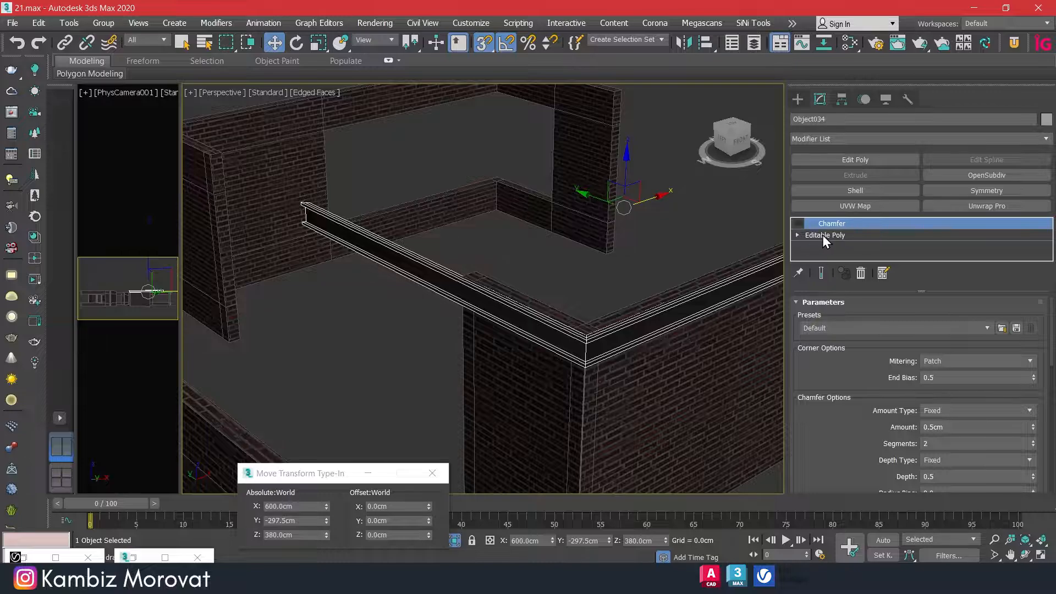
pyautogui.click(822, 235)
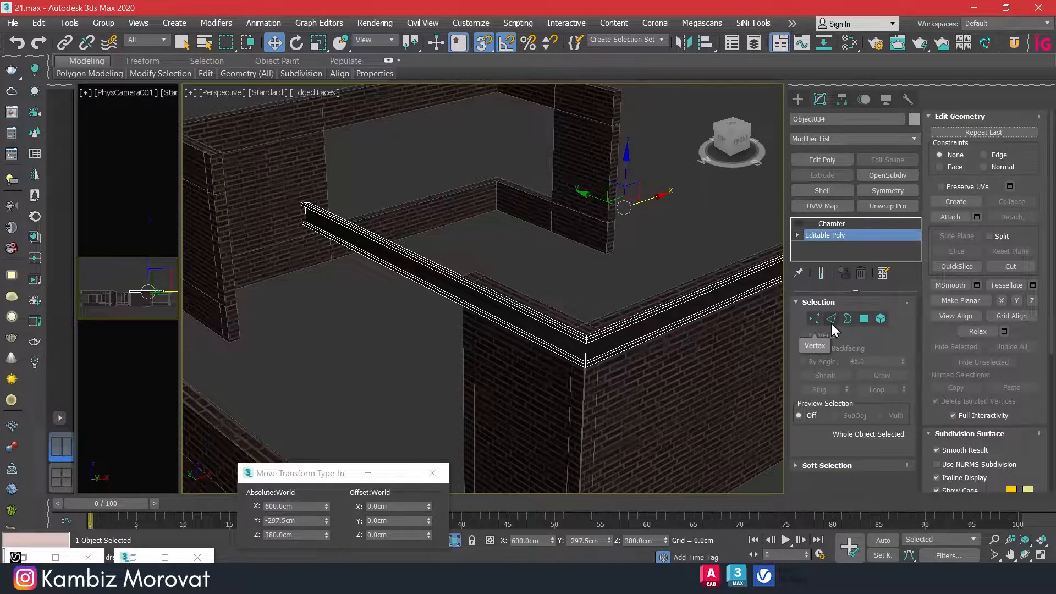
pyautogui.click(831, 318)
pyautogui.doubleClick(304, 207)
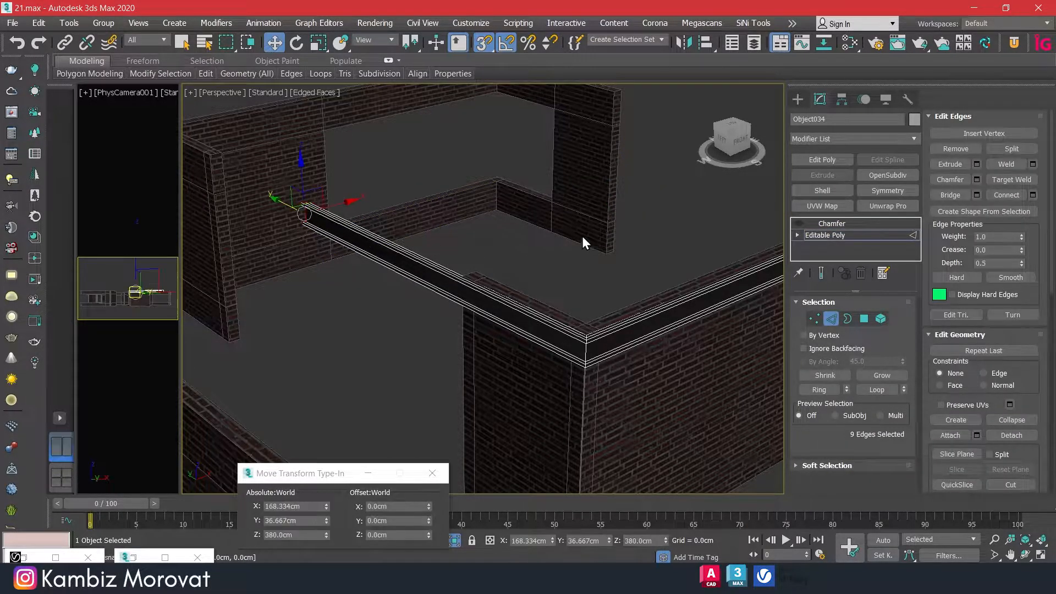
pyautogui.scroll(-3, 1025, 386)
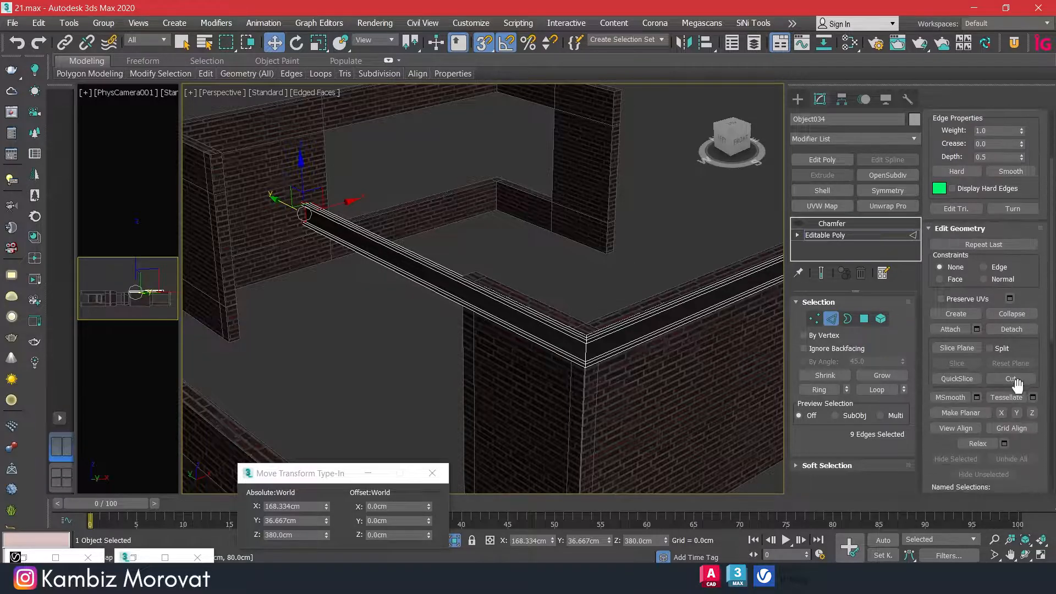
pyautogui.click(1004, 412)
pyautogui.keyDown('alt'); pyautogui.moveTo(605, 319); pyautogui.dragTo(622, 292, button='middle'); pyautogui.keyUp('alt')
pyautogui.hotkey('ctrl', 'z')
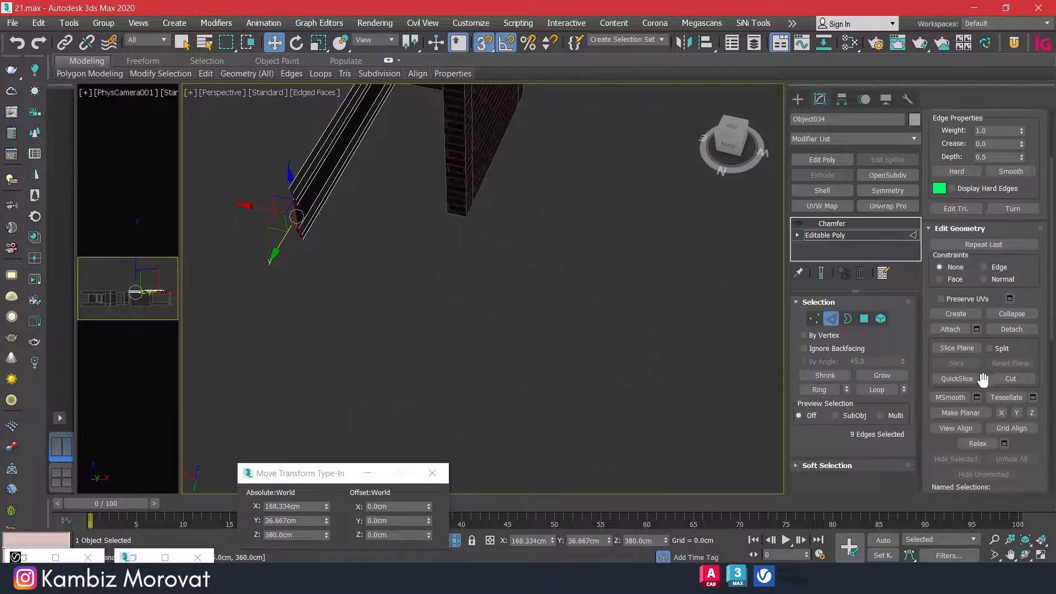
pyautogui.keyDown('alt'); pyautogui.moveTo(461, 217); pyautogui.dragTo(335, 187, button='middle'); pyautogui.keyUp('alt')
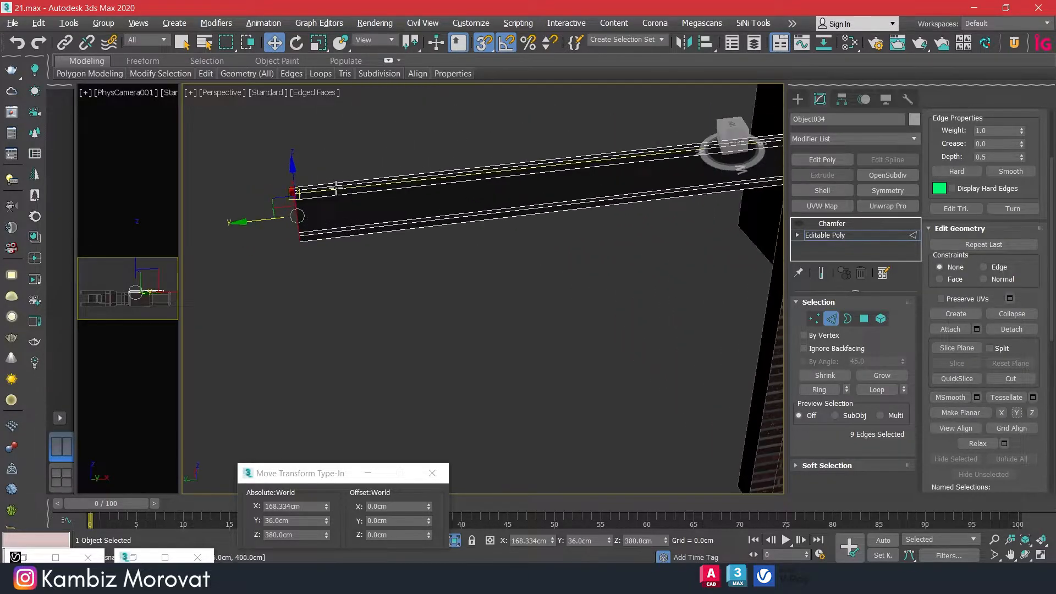
# Shorten the fascia's side run by moving its end edges along Y to the end of the short brick wall
pyautogui.scroll(-5, 500, 216)
pyautogui.moveTo(262, 222); pyautogui.dragTo(504, 170)
pyautogui.scroll(5, 597, 205)
# Select the edges at the far end of the fascia's front run and make them planar in X
pyautogui.scroll(-6, 520, 170)
pyautogui.keyDown('alt'); pyautogui.moveTo(521, 169); pyautogui.dragTo(401, 167, button='middle'); pyautogui.keyUp('alt')
pyautogui.moveTo(654, 260); pyautogui.dragTo(720, 266)
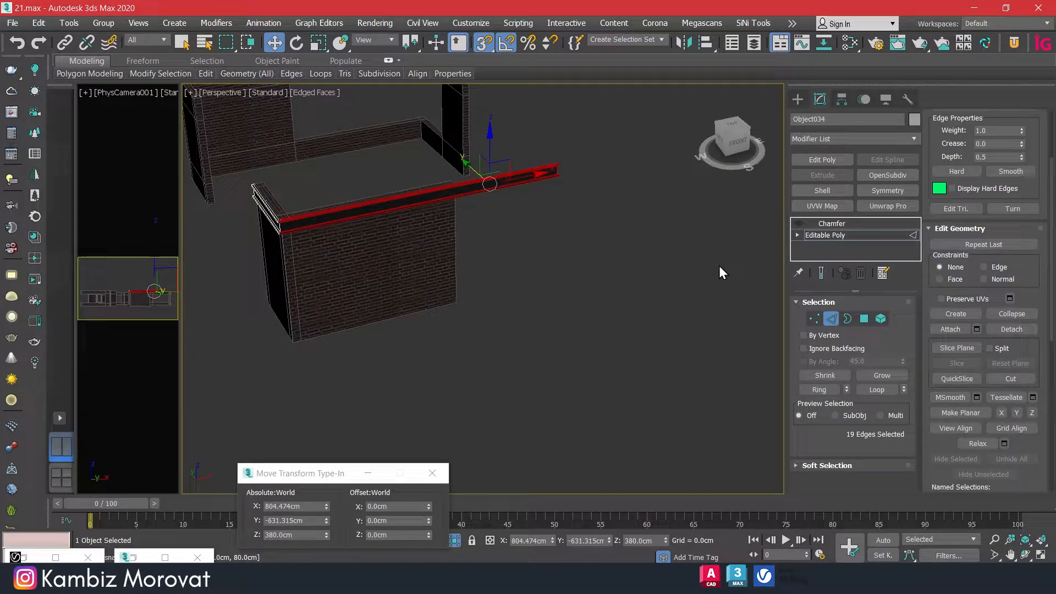
pyautogui.click(817, 317)
pyautogui.moveTo(501, 120); pyautogui.dragTo(566, 193)
pyautogui.scroll(8, 583, 194)
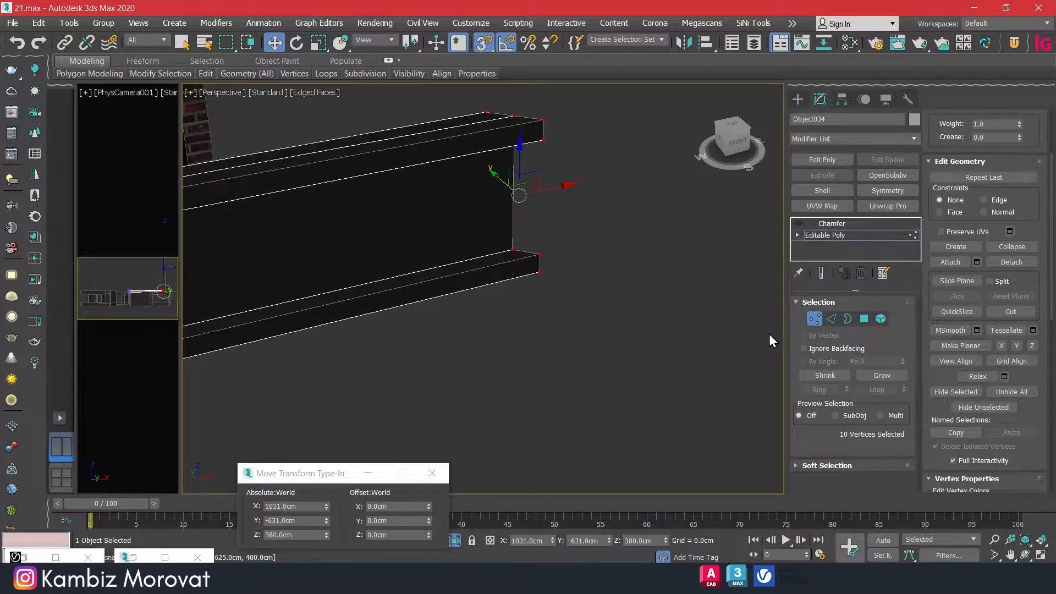
pyautogui.keyDown('ctrl'); pyautogui.click(834, 319); pyautogui.keyUp('ctrl')
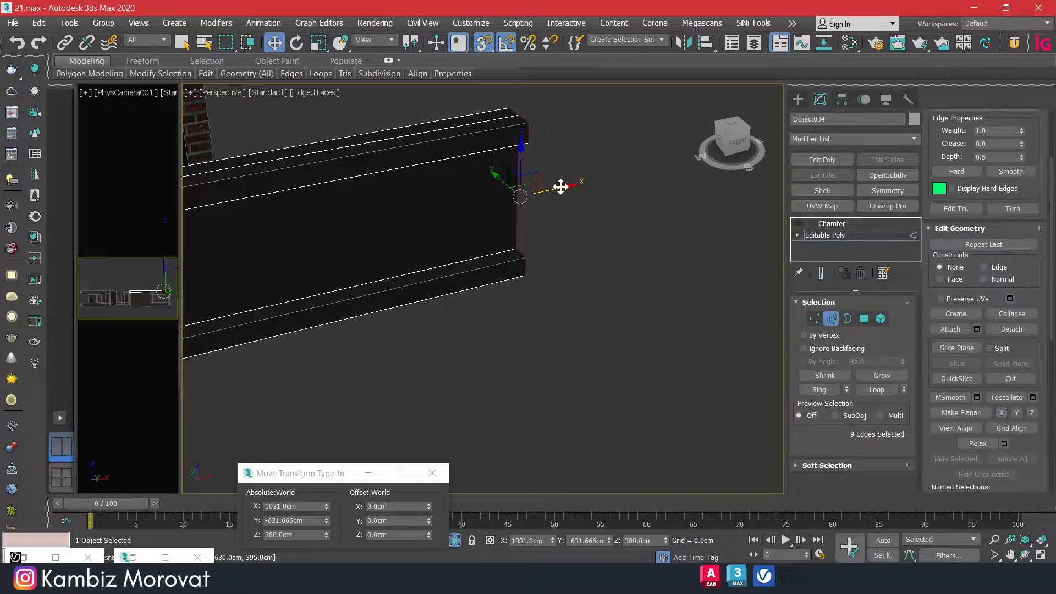
# Shorten the fascia's front run by moving its end edges along X to 695 cm, at the brick wall's end
pyautogui.moveTo(560, 187); pyautogui.dragTo(352, 252)
pyautogui.scroll(-5, 412, 215)
pyautogui.moveTo(244, 257); pyautogui.dragTo(381, 240, button='middle')
pyautogui.moveTo(352, 252); pyautogui.dragTo(321, 235)
pyautogui.moveTo(320, 235); pyautogui.dragTo(620, 229, button='middle')
pyautogui.scroll(-4, 409, 239)
pyautogui.moveTo(422, 252)
pyautogui.keyDown('alt'); pyautogui.mouseDown(button='middle')
pyautogui.moveTo(410, 239)
pyautogui.moveTo(421, 249)
pyautogui.mouseUp(button='middle'); pyautogui.keyUp('alt')
pyautogui.moveTo(391, 247); pyautogui.dragTo(432, 256, button='middle')
pyautogui.scroll(4, 321, 260)
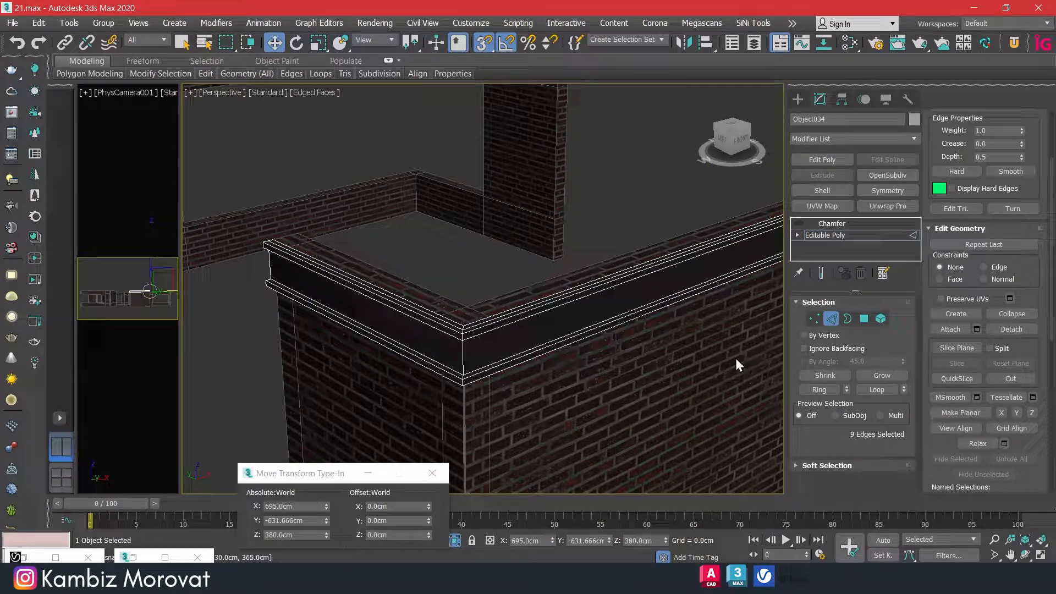
# Center the shortened fascia's pivot and copy the fascia along Y to the rear brick walls, at Y 625 cm
pyautogui.click(828, 318)
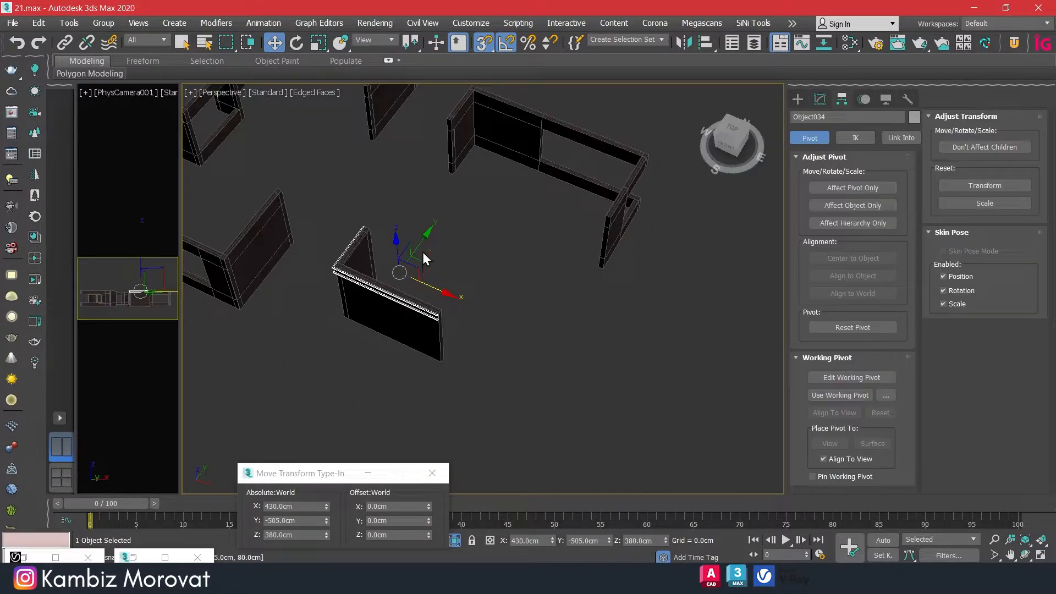
pyautogui.moveTo(423, 252); pyautogui.dragTo(547, 122)
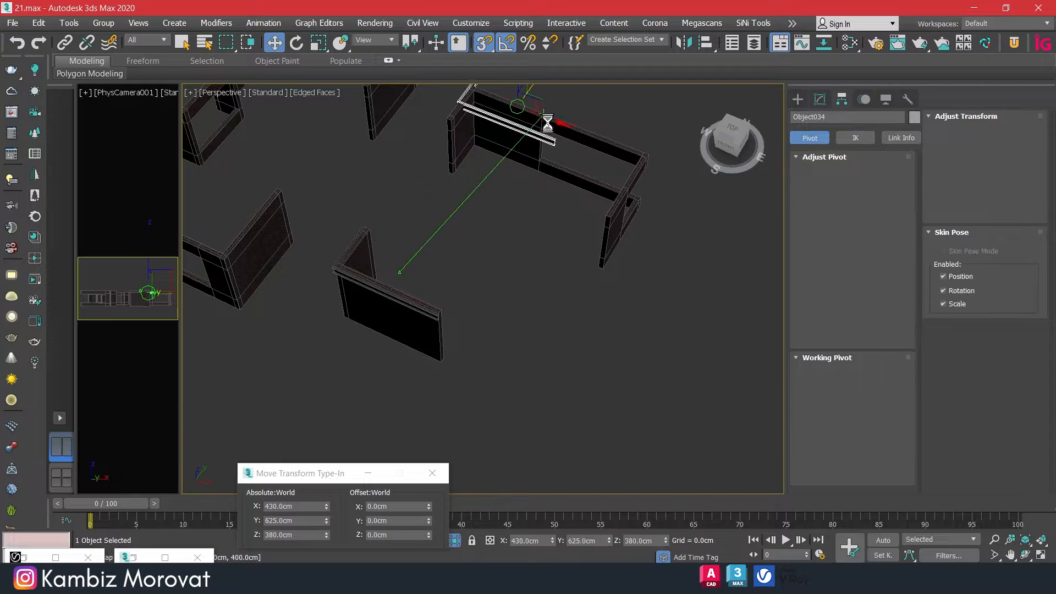
pyautogui.click(531, 351)
# Rotate the rear fascia copy 180 degrees about the Z axis
pyautogui.press('s')
pyautogui.press('e')
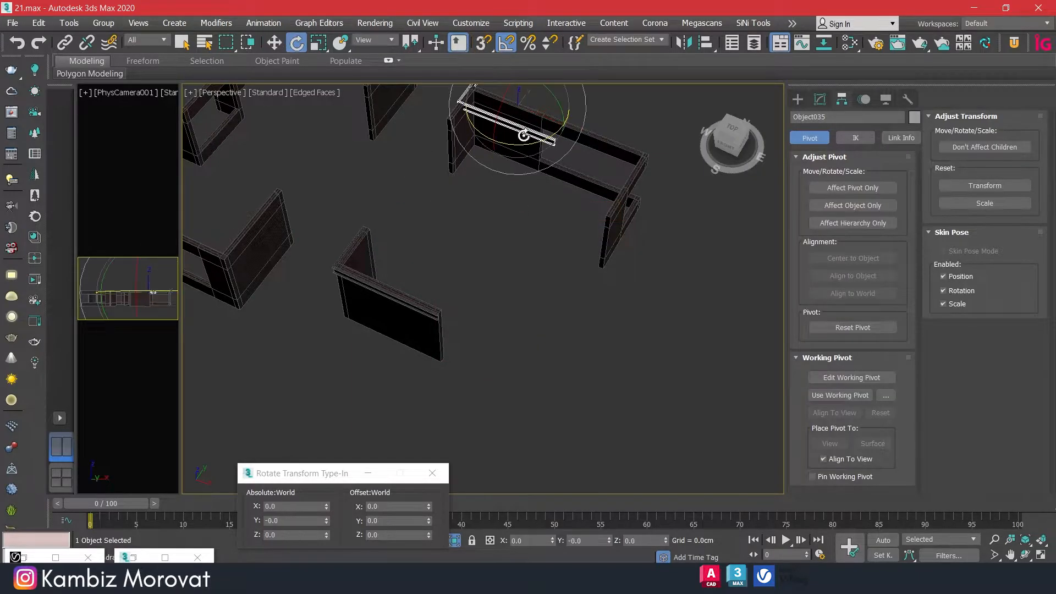
pyautogui.moveTo(526, 142); pyautogui.dragTo(501, 226, button='middle')
pyautogui.moveTo(503, 225); pyautogui.dragTo(416, 210)
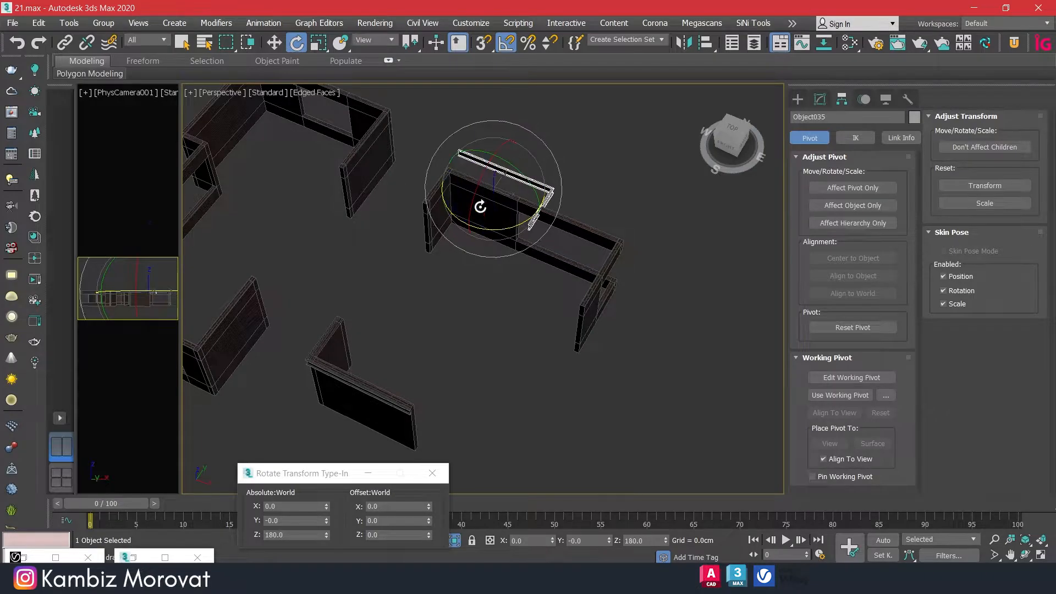
# Snap the rear fascia copy onto the rear brick wall's outer corner, at X 870 cm and Y 505 cm
pyautogui.press('w')
pyautogui.scroll(3, 480, 206)
pyautogui.moveTo(518, 183); pyautogui.dragTo(744, 289)
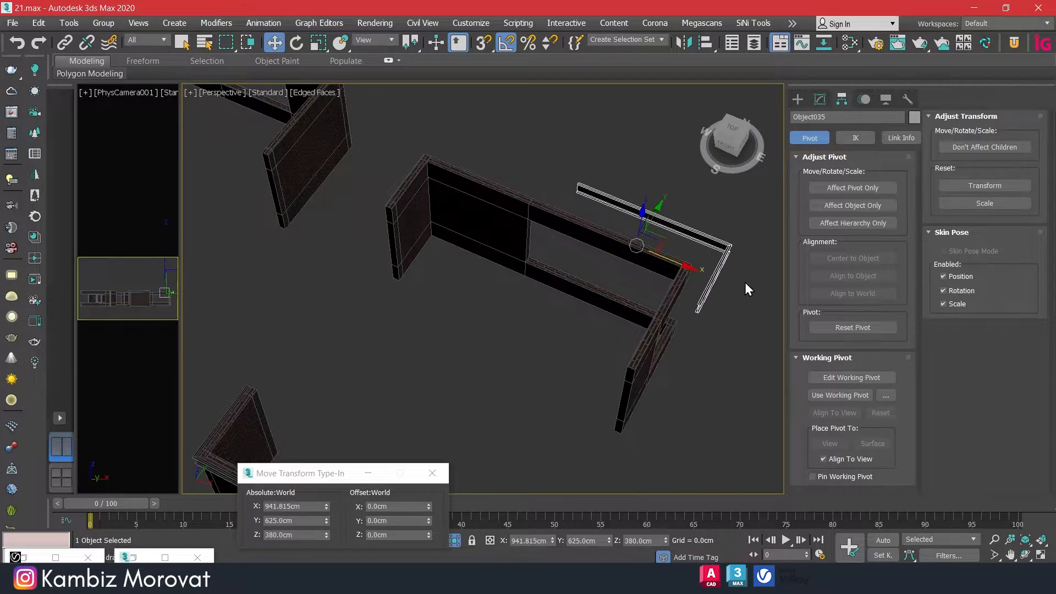
pyautogui.press('s')
pyautogui.scroll(2, 719, 261)
pyautogui.moveTo(719, 245); pyautogui.dragTo(669, 220, button='middle')
pyautogui.scroll(4, 669, 220)
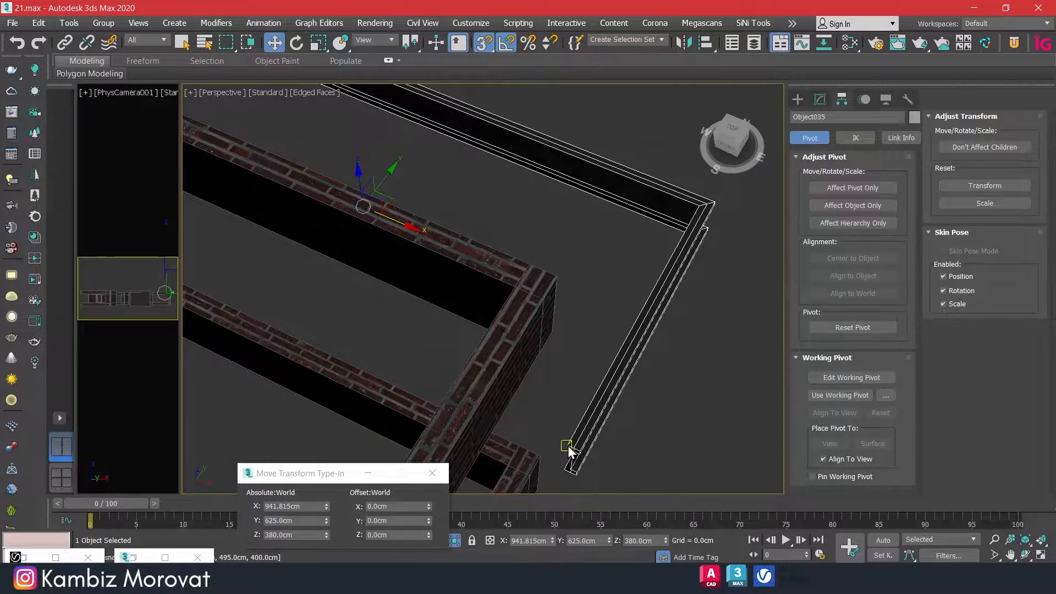
pyautogui.moveTo(568, 445); pyautogui.dragTo(542, 307)
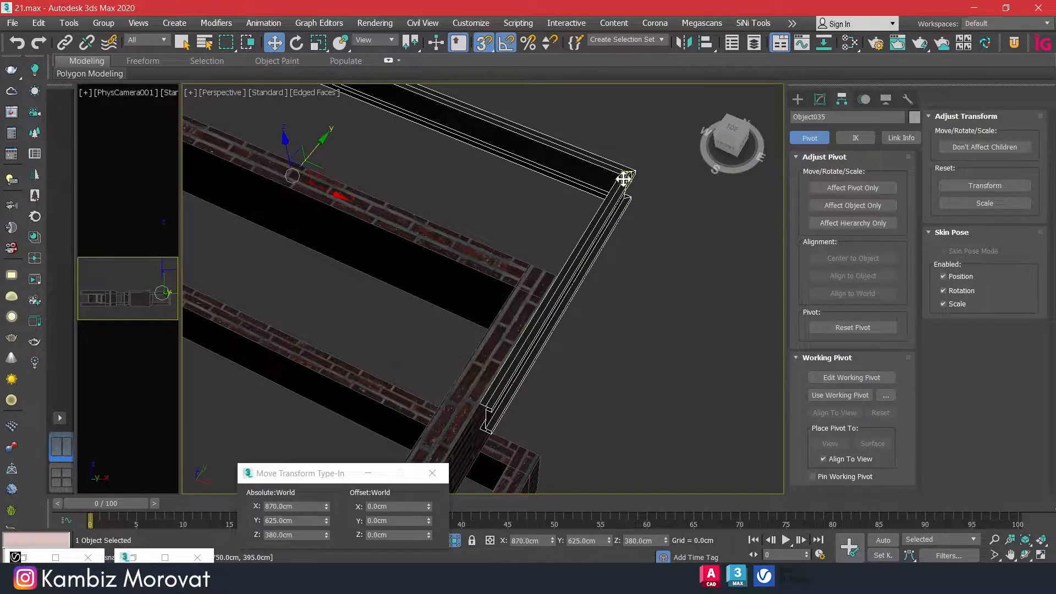
pyautogui.moveTo(621, 176); pyautogui.dragTo(537, 259)
pyautogui.scroll(-6, 537, 259)
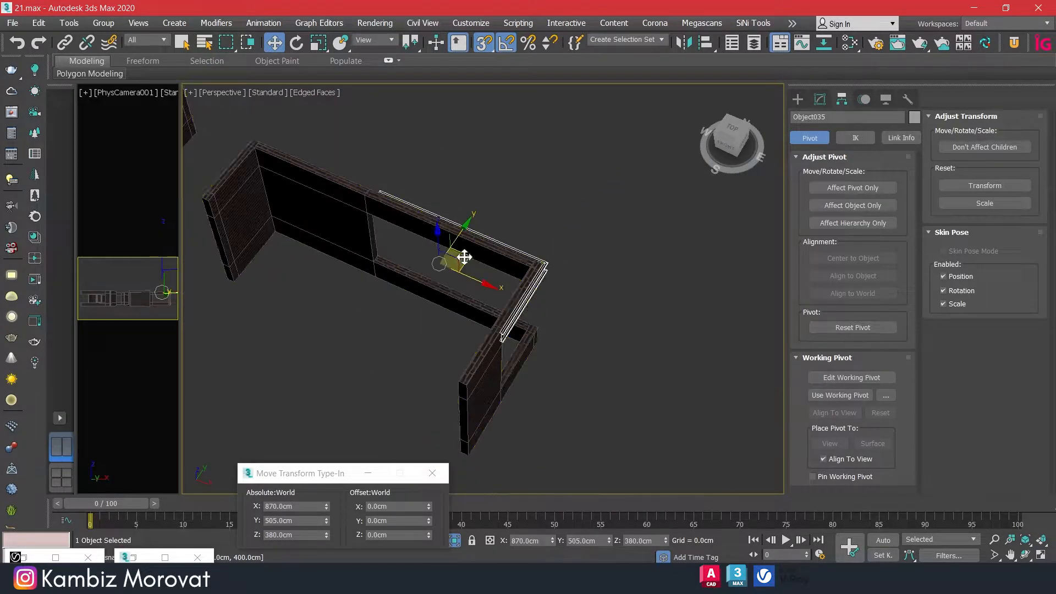
# Add a Symmetry modifier to the rear fascia, directly above its Editable Poly base and below the Chamfer
pyautogui.keyDown('alt'); pyautogui.moveTo(464, 257); pyautogui.dragTo(442, 250, button='middle'); pyautogui.keyUp('alt')
pyautogui.moveTo(442, 251); pyautogui.dragTo(655, 141, button='middle')
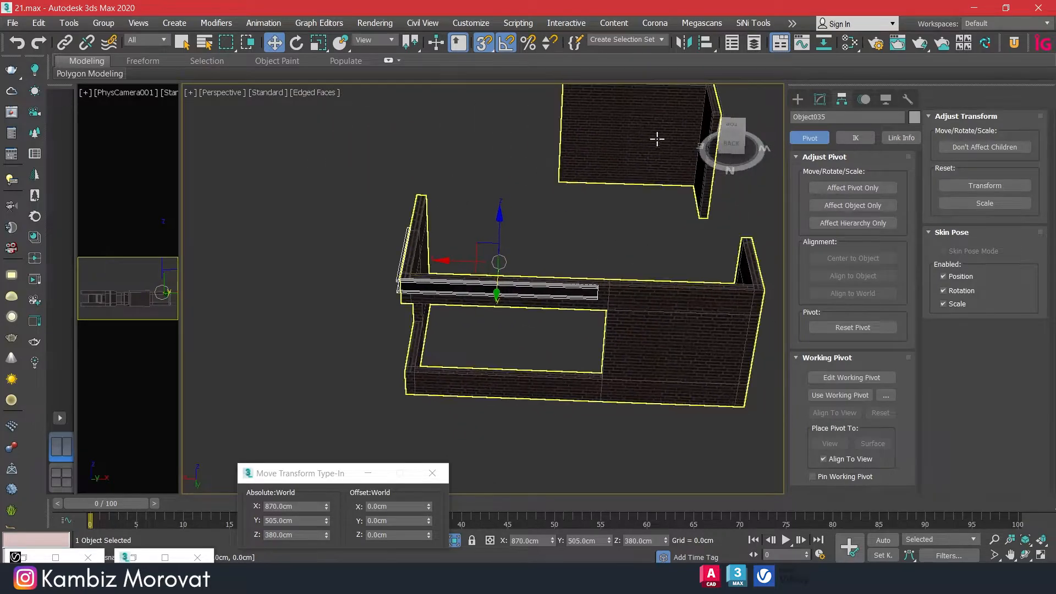
pyautogui.keyDown('alt'); pyautogui.moveTo(691, 182); pyautogui.dragTo(671, 184, button='middle'); pyautogui.keyUp('alt')
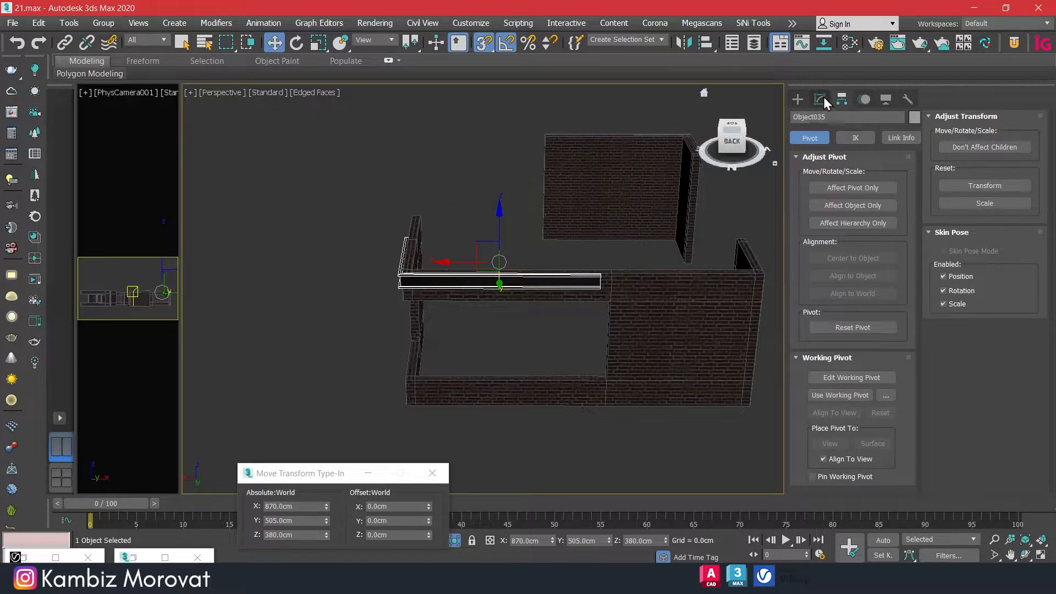
pyautogui.click(819, 99)
pyautogui.click(832, 235)
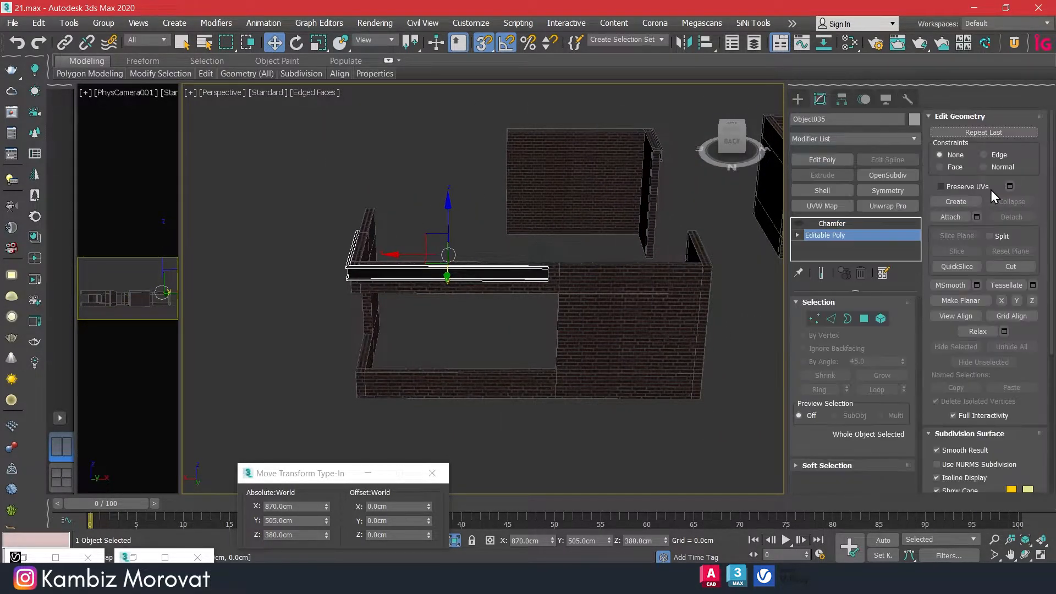
pyautogui.click(883, 192)
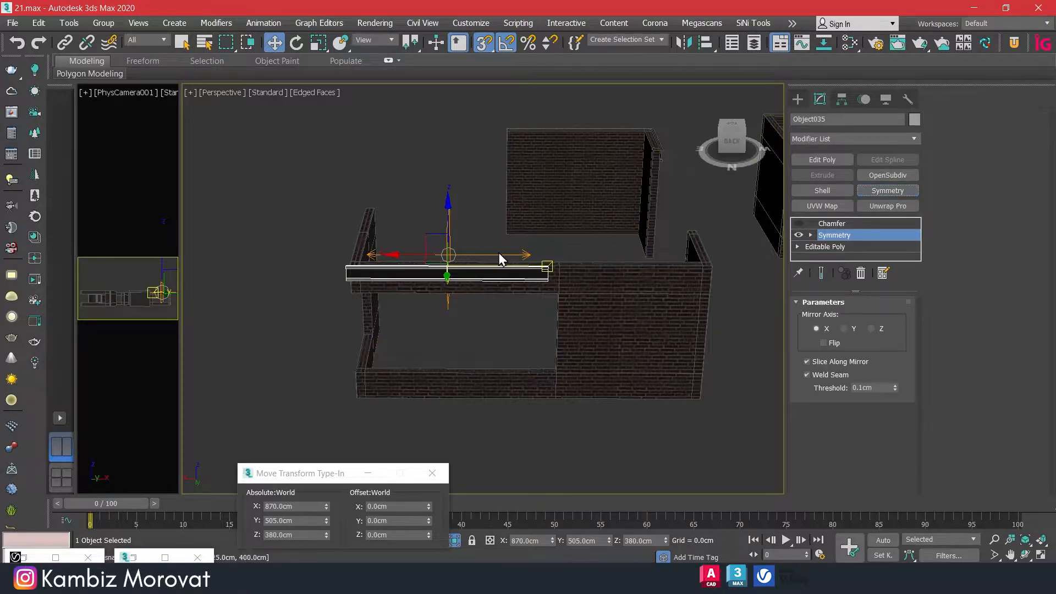
# Flip the fascia's X-axis symmetry and move its mirror plane along X to about 637 cm, extending the fascia past the far wall corner
pyautogui.click(811, 235)
pyautogui.press('1')
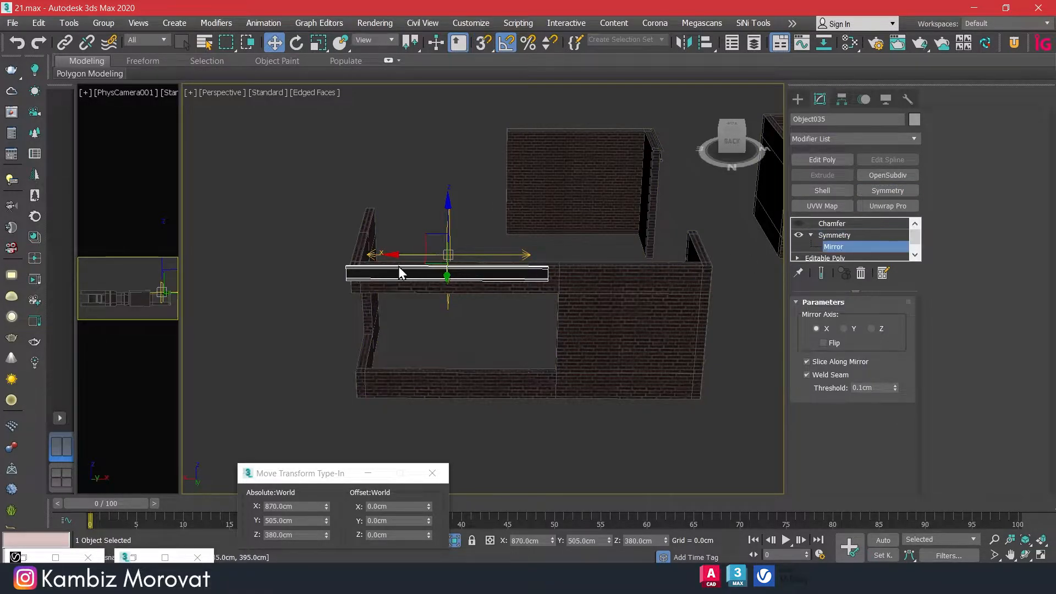
pyautogui.moveTo(395, 255); pyautogui.dragTo(496, 265)
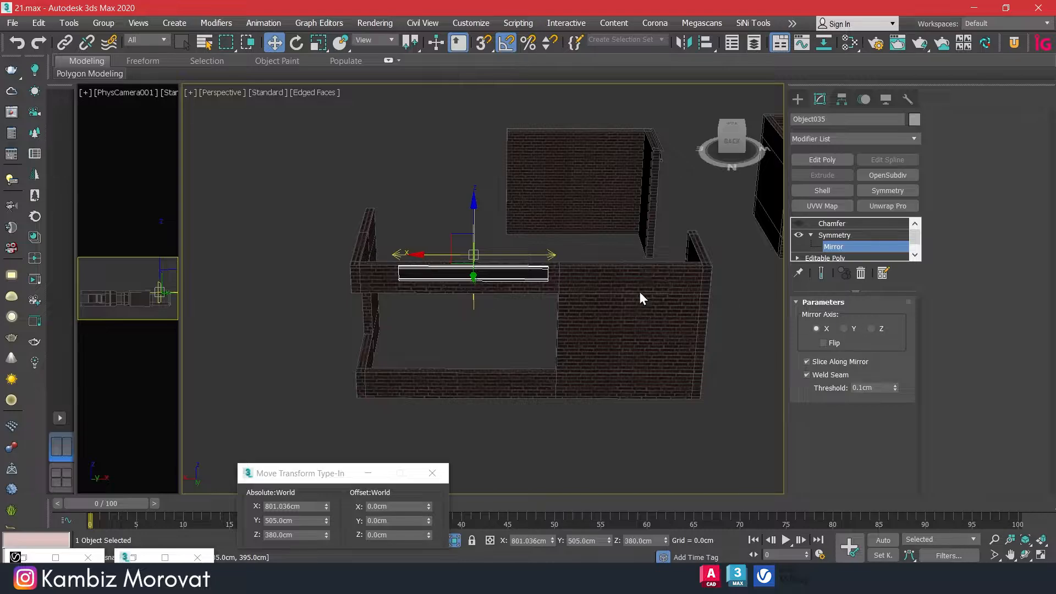
pyautogui.write('870')
pyautogui.press('Return')
pyautogui.keyDown('alt'); pyautogui.moveTo(473, 272); pyautogui.dragTo(413, 285, button='middle'); pyautogui.keyUp('alt')
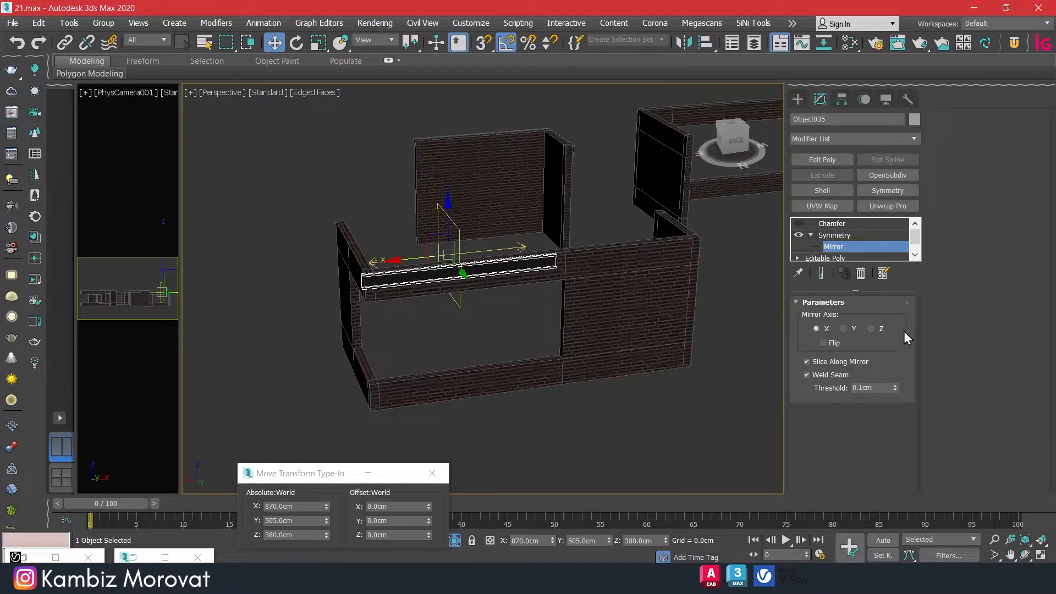
pyautogui.click(823, 342)
pyautogui.keyDown('alt'); pyautogui.moveTo(582, 293); pyautogui.dragTo(421, 276, button='middle'); pyautogui.keyUp('alt')
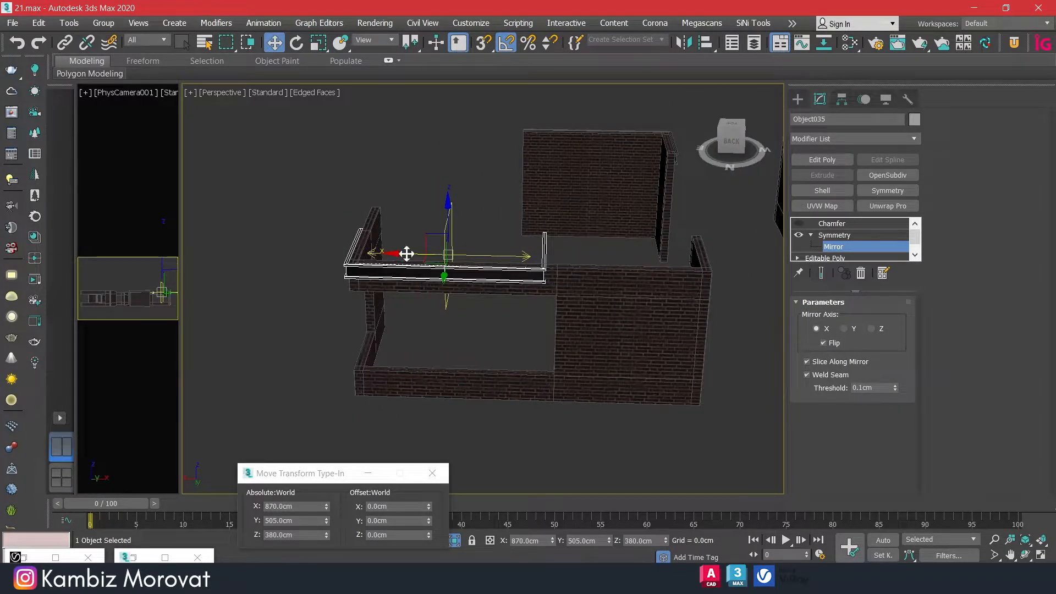
pyautogui.moveTo(406, 253); pyautogui.dragTo(482, 268)
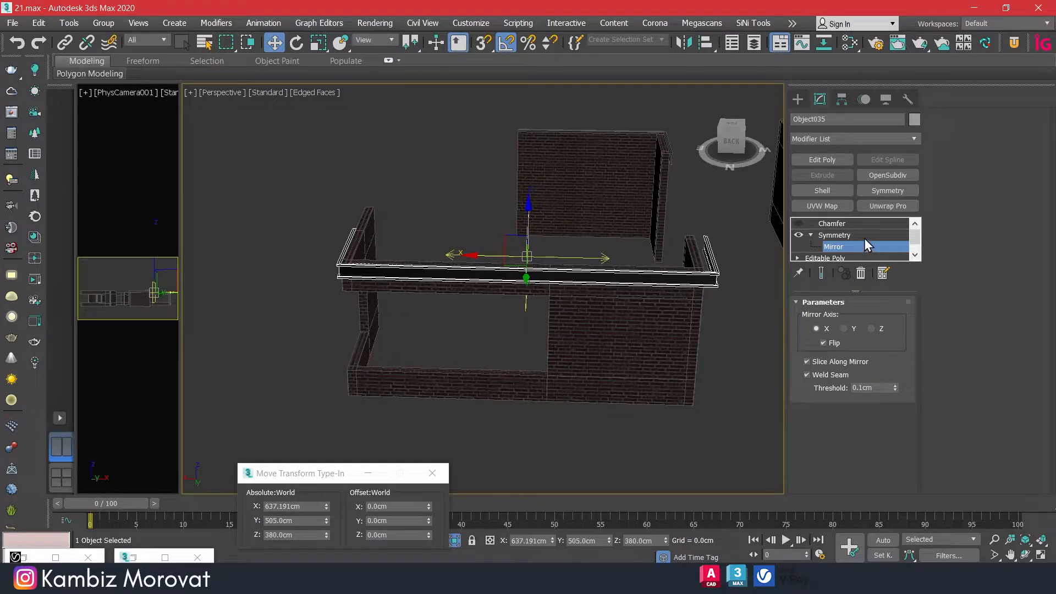
# Add an Edit Poly modifier above the Symmetry and remove the seam edges in the middle of the rear fascia
pyautogui.click(841, 235)
pyautogui.click(822, 160)
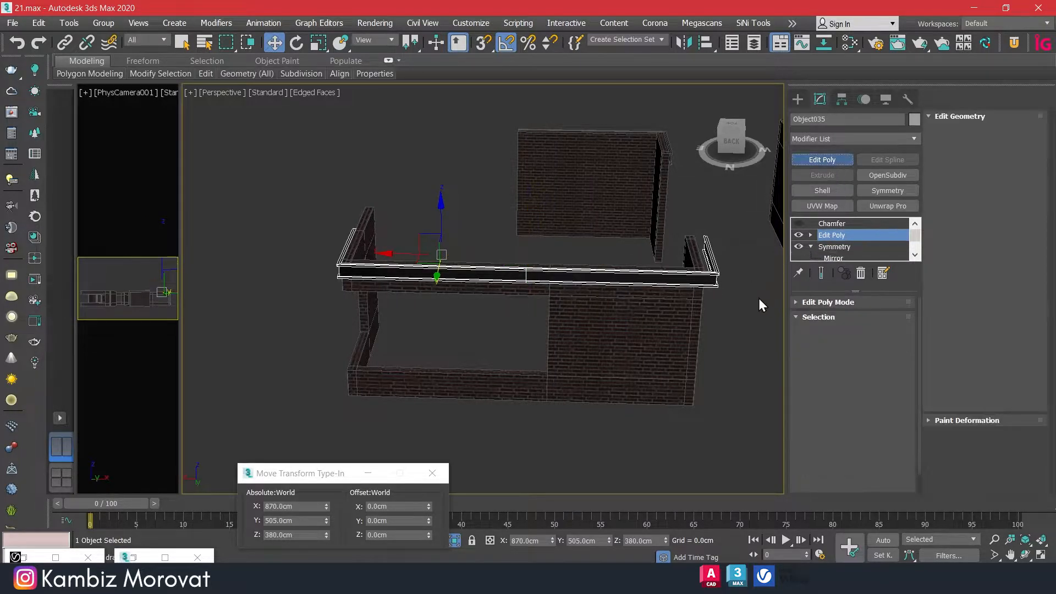
pyautogui.click(818, 316)
pyautogui.click(830, 332)
pyautogui.scroll(3, 514, 277)
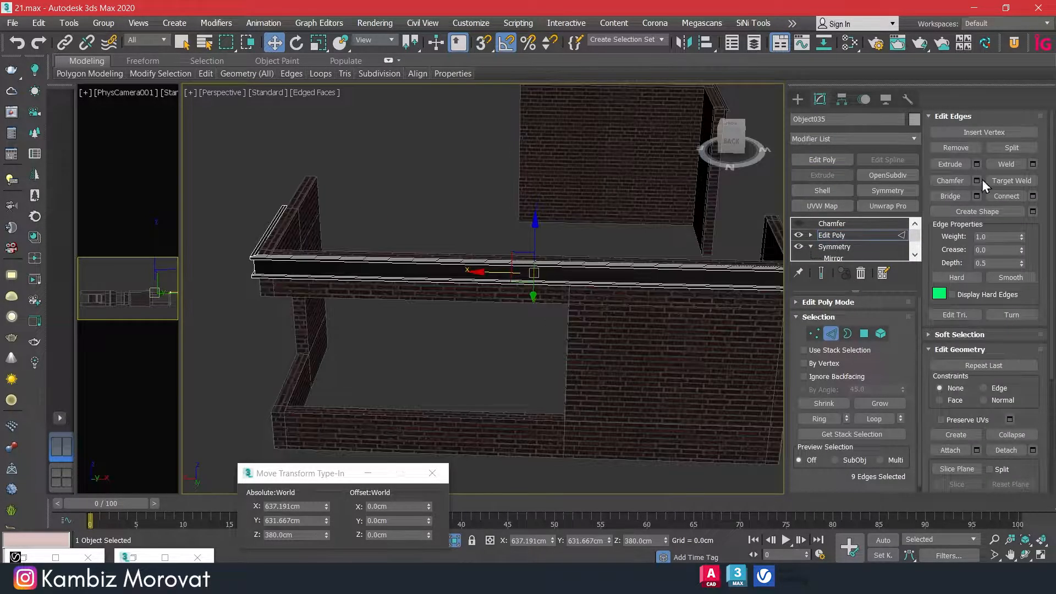
pyautogui.click(955, 148)
pyautogui.moveTo(626, 264); pyautogui.dragTo(621, 292, button='middle')
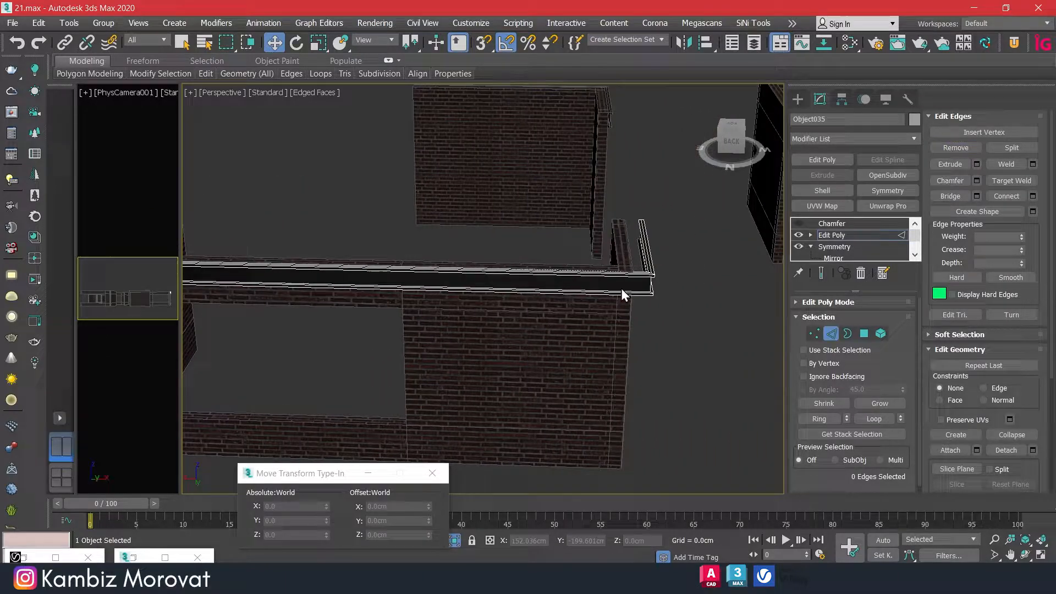
# Select the vertices of the fascia's mirrored side return and snap them along X to the brick wall's outer face, at X 169 cm
pyautogui.click(814, 333)
pyautogui.moveTo(542, 205); pyautogui.dragTo(702, 344)
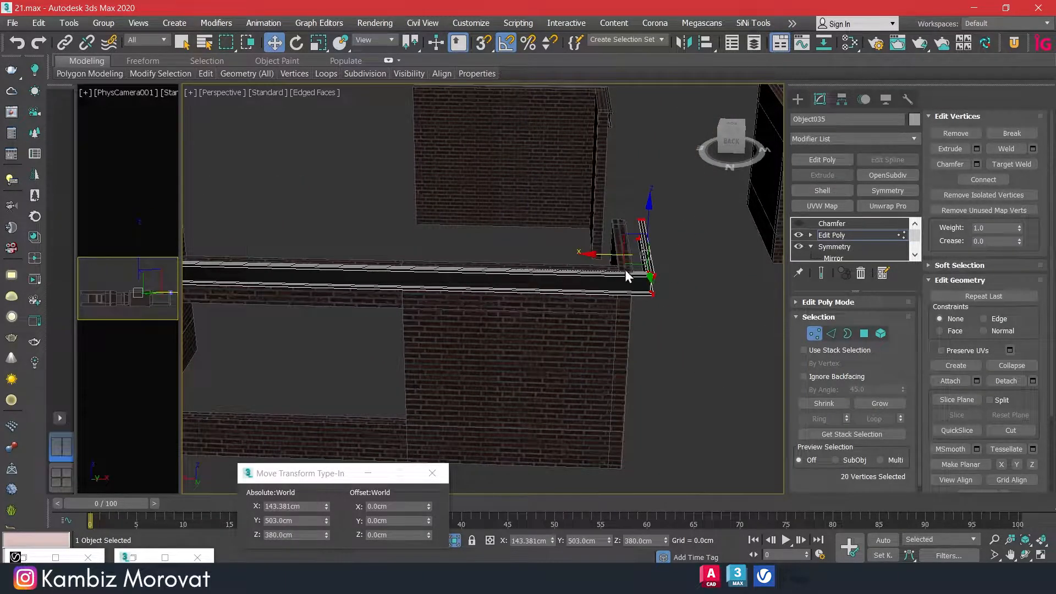
pyautogui.scroll(5, 632, 271)
pyautogui.press('s')
pyautogui.moveTo(686, 274); pyautogui.dragTo(565, 222)
pyautogui.scroll(-5, 587, 259)
pyautogui.scroll(-5, 495, 266)
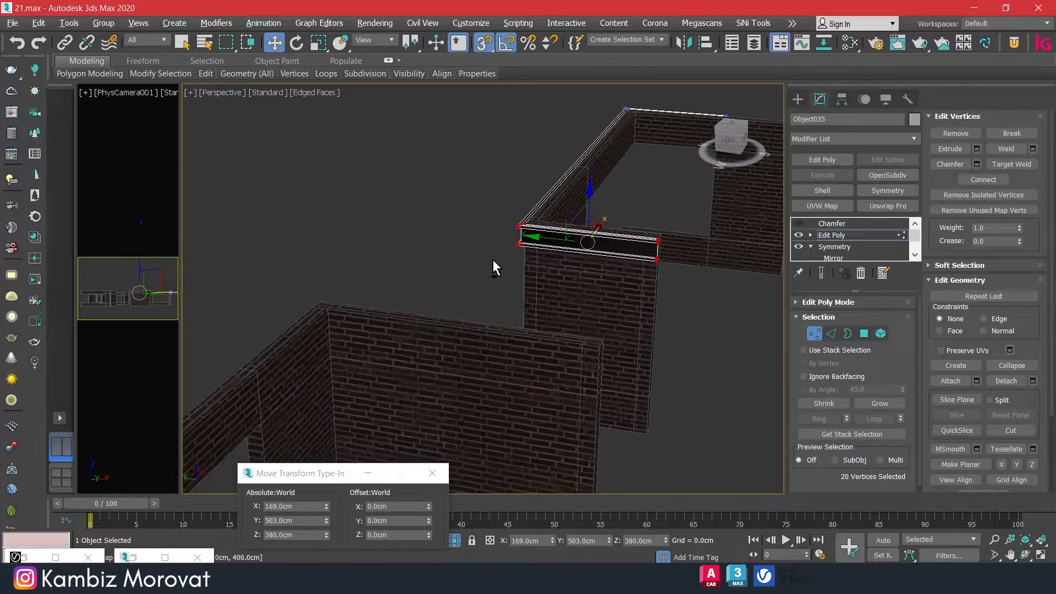
# Snap the end vertices of the mirrored side return along Y to the end of the brick wall
pyautogui.scroll(5, 672, 248)
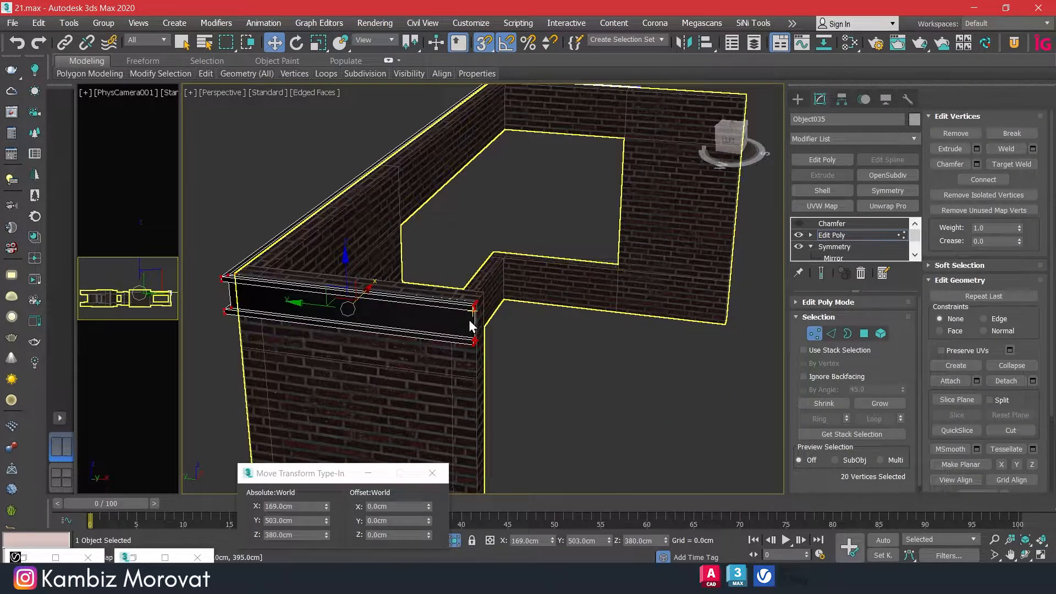
pyautogui.scroll(3, 470, 318)
pyautogui.moveTo(453, 228); pyautogui.dragTo(511, 376)
pyautogui.moveTo(446, 322); pyautogui.dragTo(479, 295)
# Exit isolation and move the opposite side return's end vertices along Y to 280 cm, against the dark stone column
pyautogui.scroll(-5, 632, 293)
pyautogui.keyDown('alt'); pyautogui.moveTo(632, 294); pyautogui.dragTo(523, 367, button='middle'); pyautogui.keyUp('alt')
pyautogui.moveTo(566, 414); pyautogui.dragTo(568, 416)
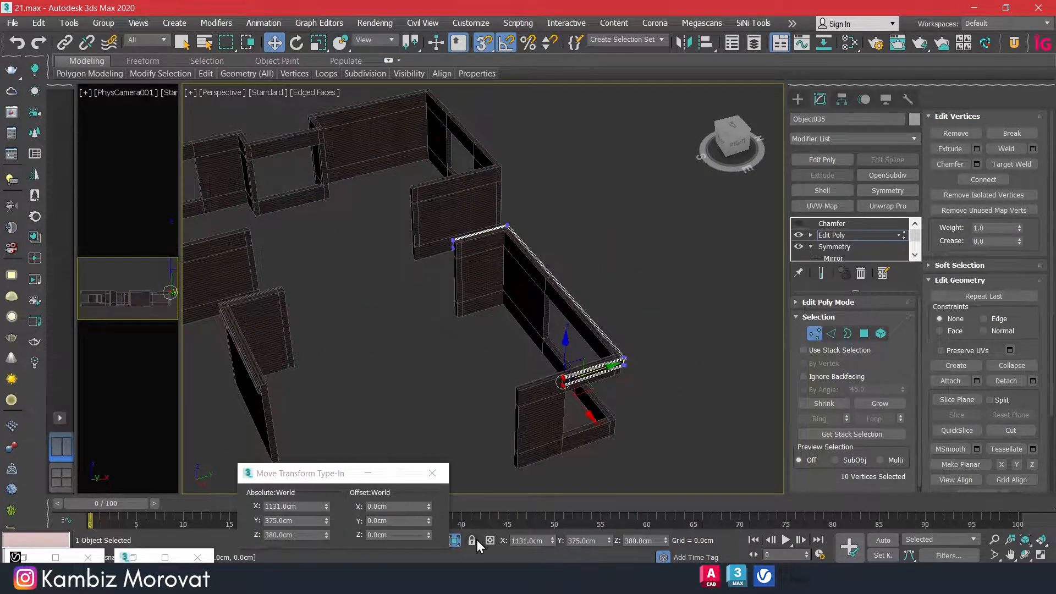
pyautogui.click(456, 540)
pyautogui.keyDown('alt'); pyautogui.moveTo(556, 322); pyautogui.dragTo(530, 304, button='middle'); pyautogui.keyUp('alt')
pyautogui.scroll(-5, 569, 308)
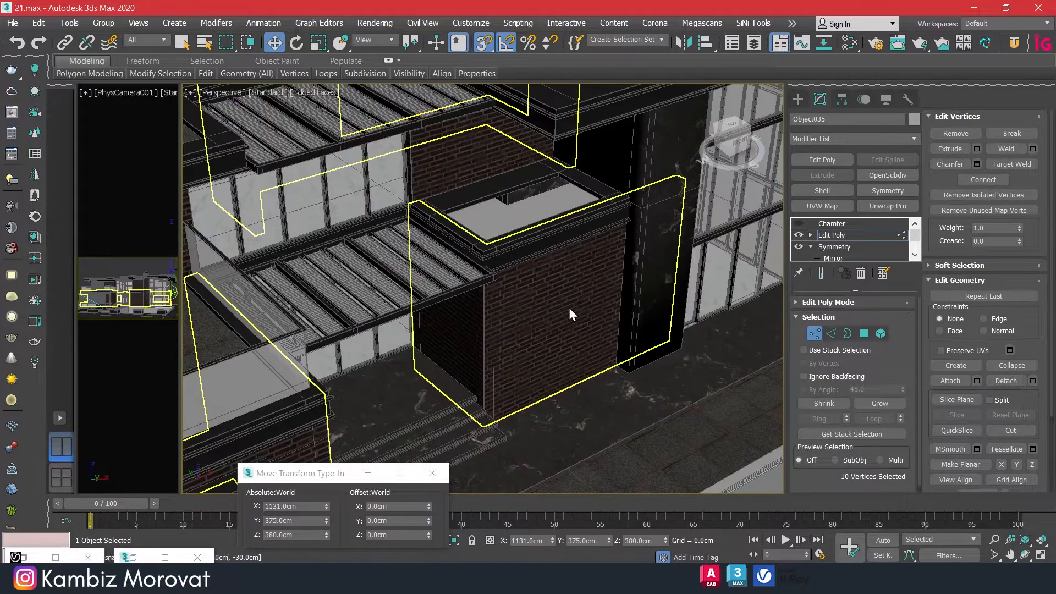
pyautogui.press('z')
pyautogui.scroll(-6, 506, 294)
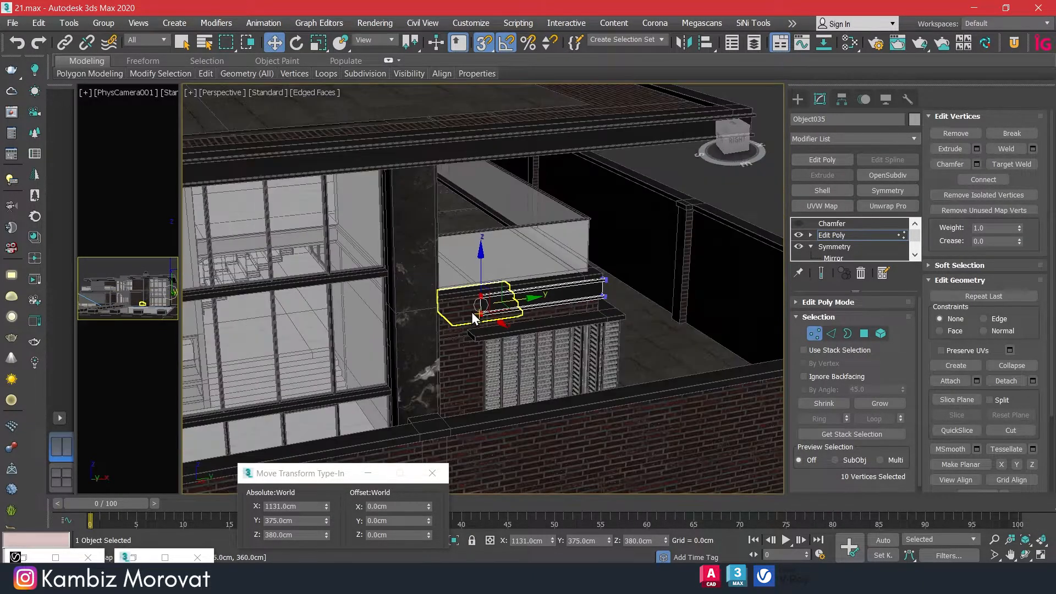
pyautogui.scroll(8, 473, 318)
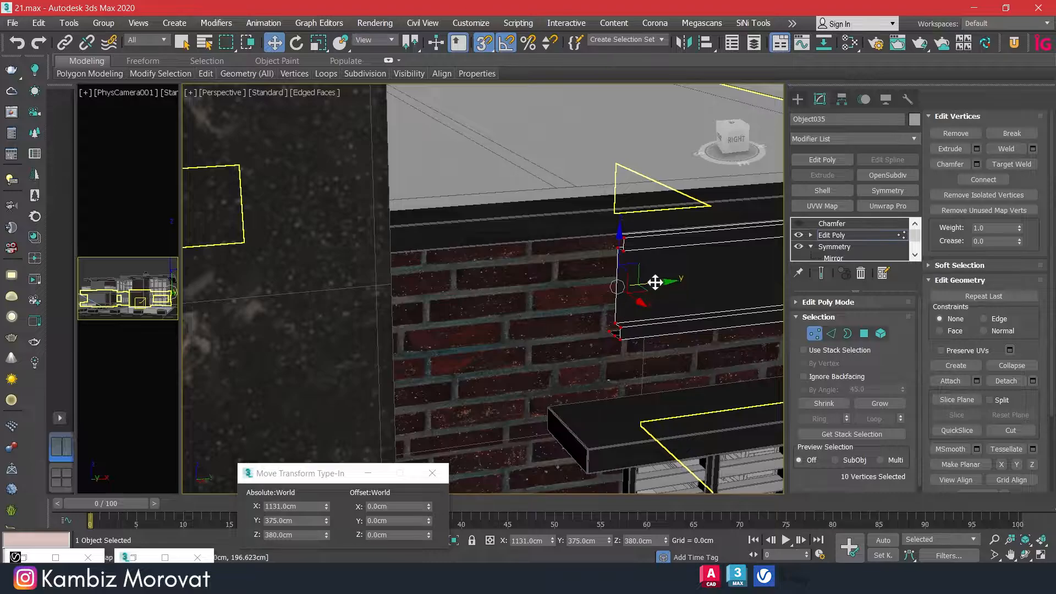
pyautogui.moveTo(654, 282); pyautogui.dragTo(419, 302)
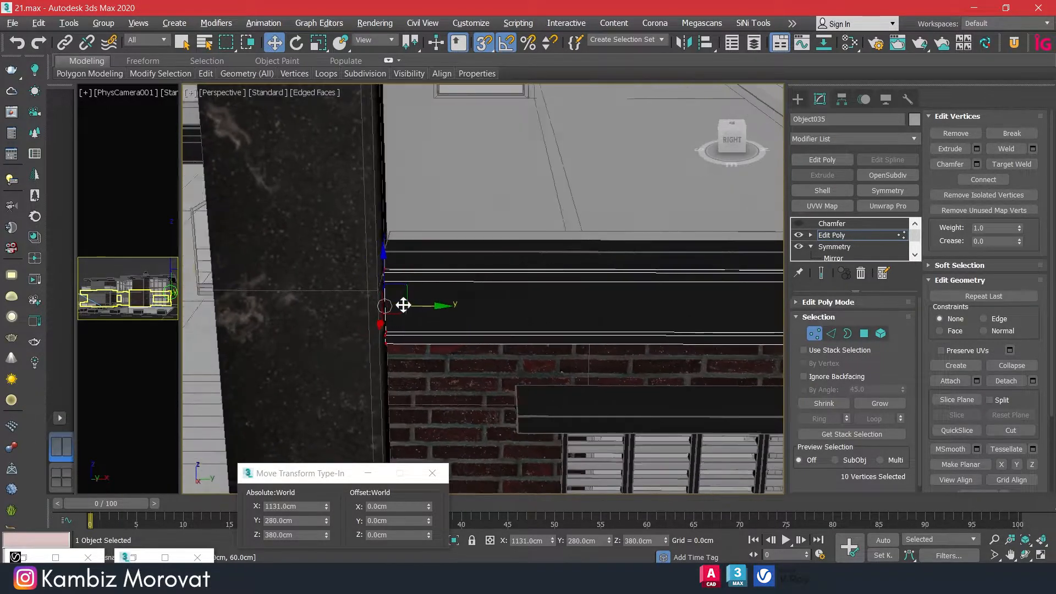
pyautogui.keyDown('alt'); pyautogui.moveTo(403, 305); pyautogui.dragTo(382, 301, button='middle'); pyautogui.keyUp('alt')
pyautogui.scroll(-3, 429, 322)
pyautogui.moveTo(517, 336); pyautogui.dragTo(523, 334, button='middle')
pyautogui.click(815, 335)
# Isolate the dark stone column frame, turn on its Chamfer modifier, and exit isolation
pyautogui.scroll(-3, 472, 289)
pyautogui.click(381, 257)
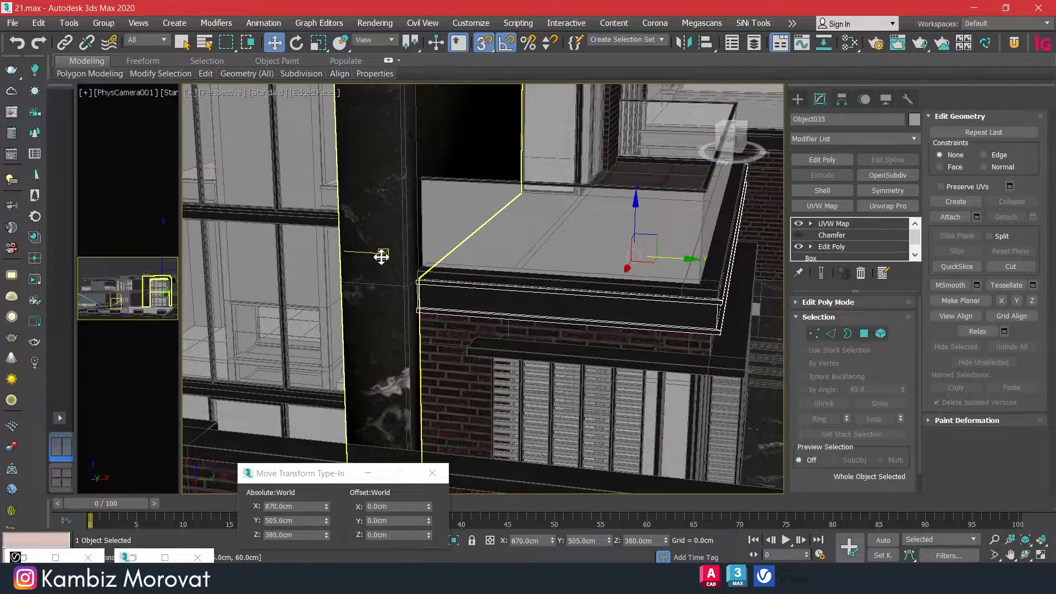
pyautogui.hotkey('alt', 'q')
pyautogui.scroll(2, 493, 330)
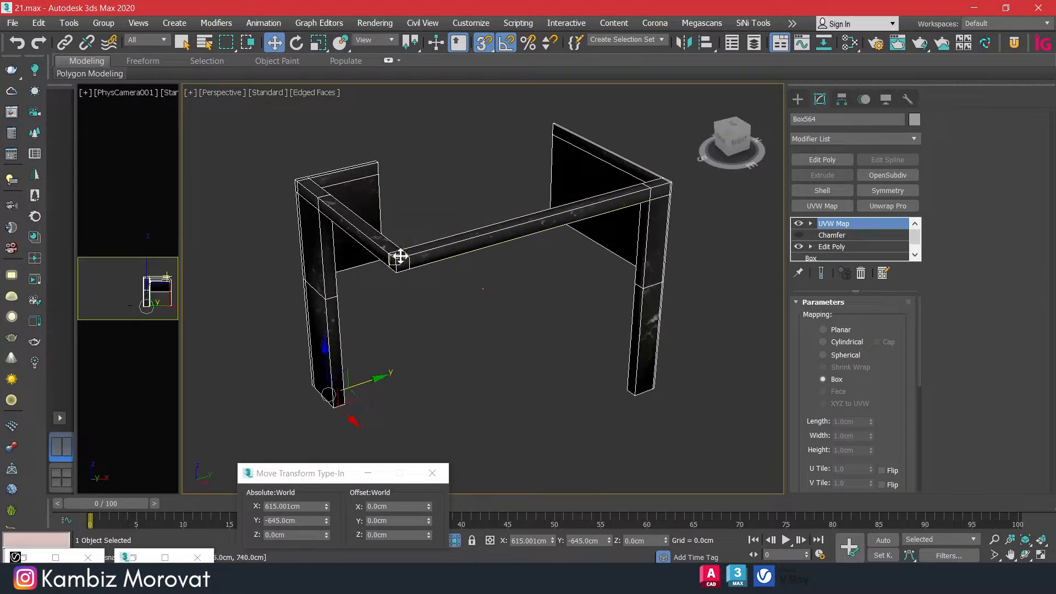
pyautogui.scroll(6, 399, 257)
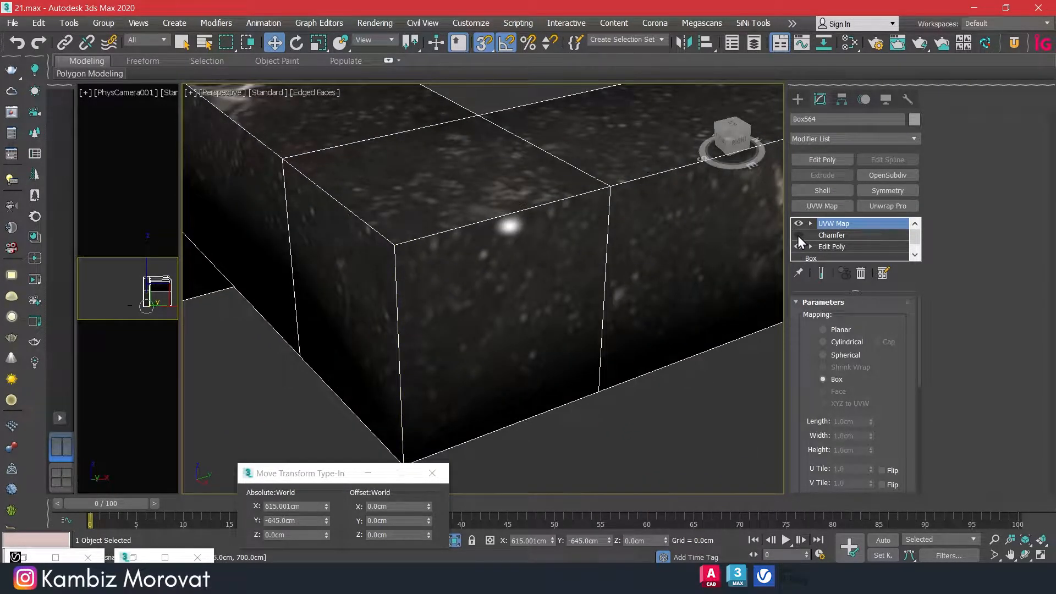
pyautogui.click(798, 236)
pyautogui.scroll(-6, 559, 271)
pyautogui.click(454, 540)
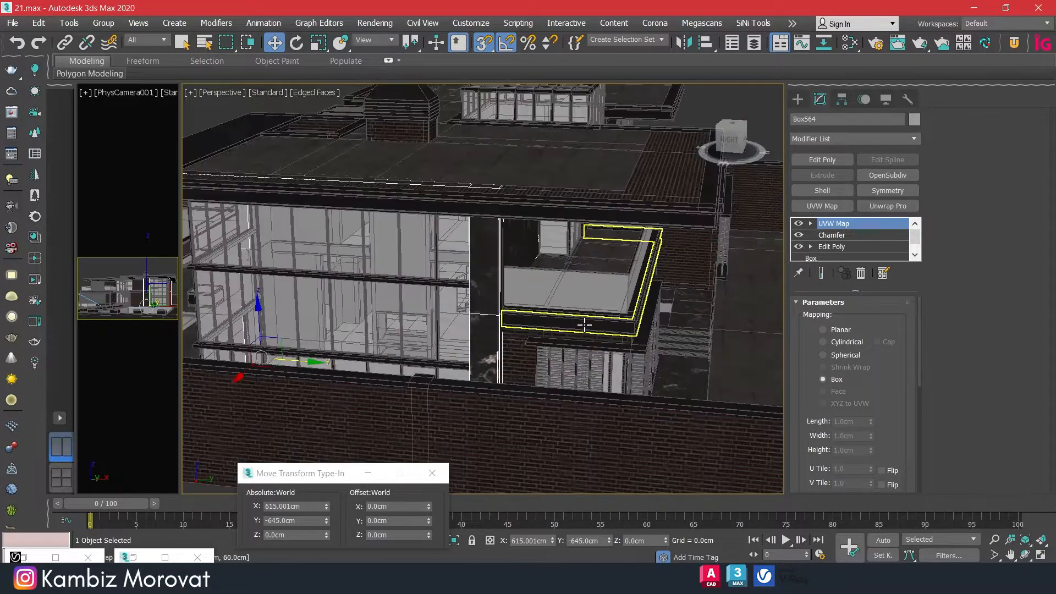
# Start an interactive V-Ray render of the villa and inspect its brick walls, fascias and stone column up close
pyautogui.scroll(-3, 580, 316)
pyautogui.scroll(3, 594, 292)
pyautogui.keyDown('alt'); pyautogui.moveTo(594, 293); pyautogui.dragTo(408, 271, button='middle'); pyautogui.keyUp('alt')
pyautogui.rightClick(408, 271)
pyautogui.click(438, 467)
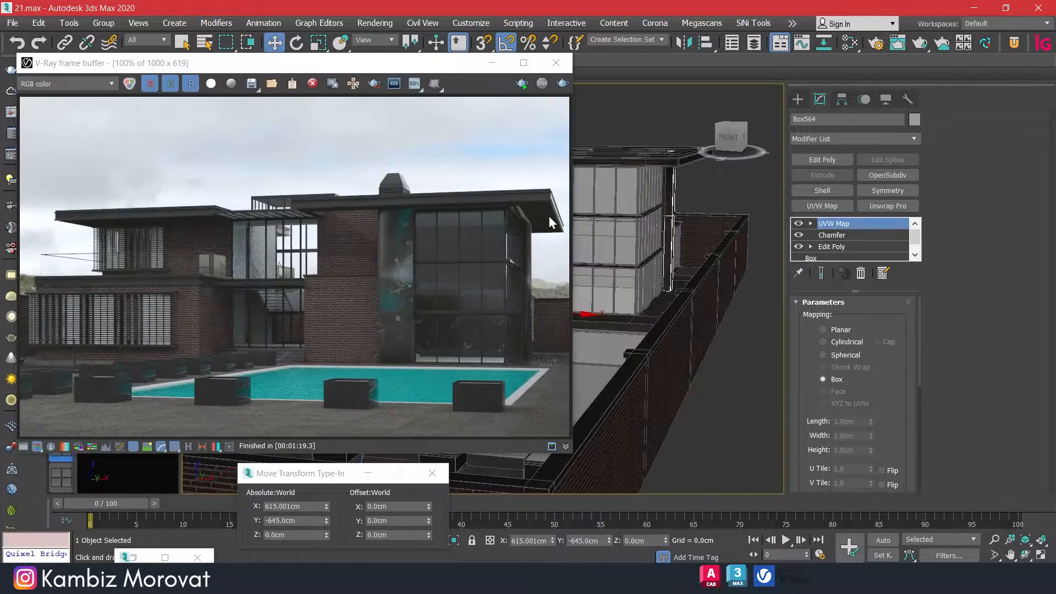
pyautogui.click(520, 83)
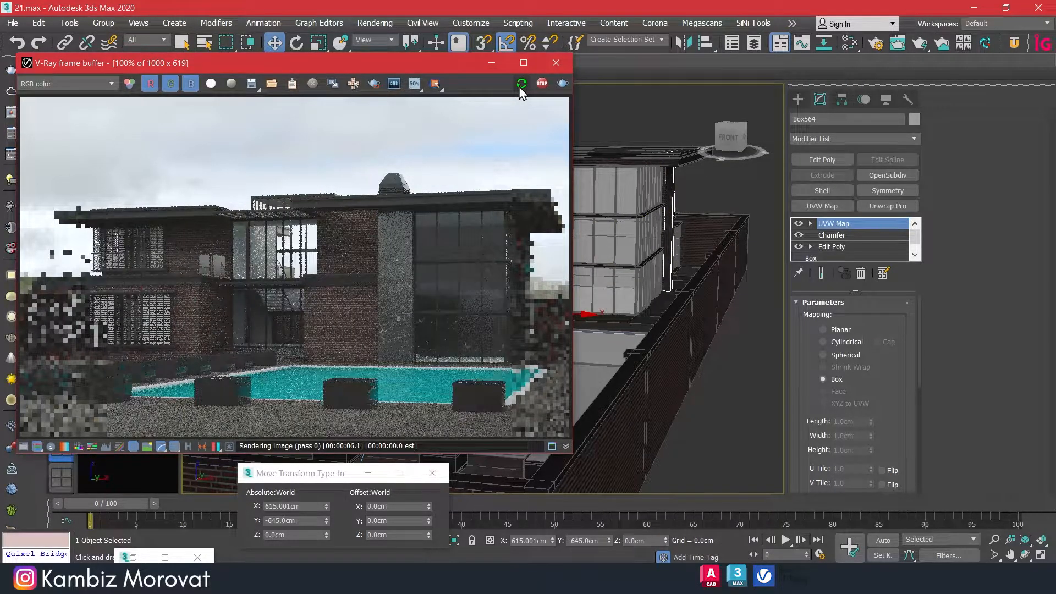
pyautogui.scroll(4, 352, 217)
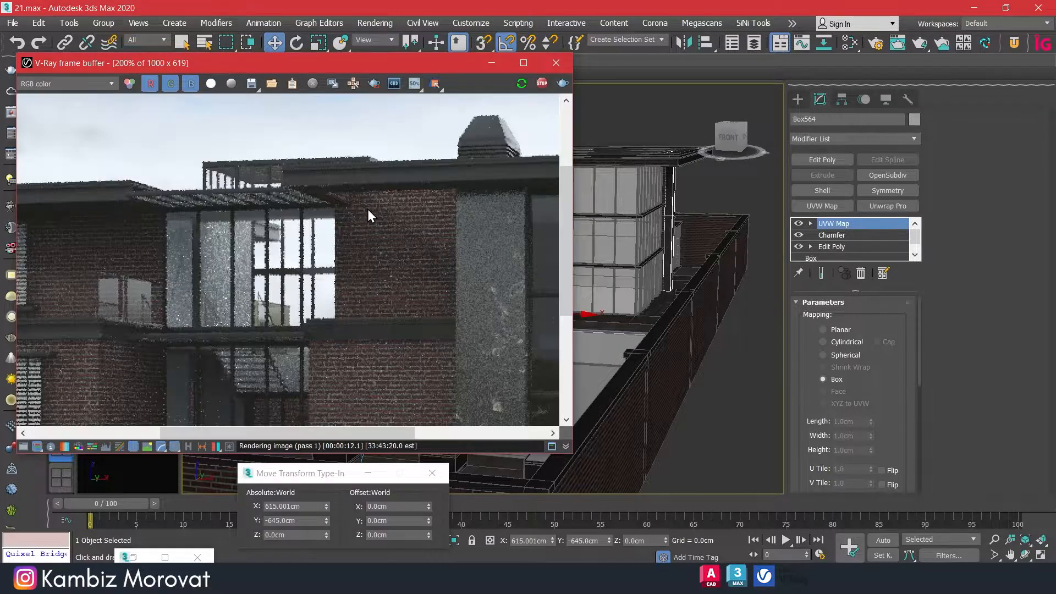
pyautogui.scroll(-4, 405, 240)
pyautogui.scroll(4, 330, 239)
pyautogui.scroll(-4, 277, 238)
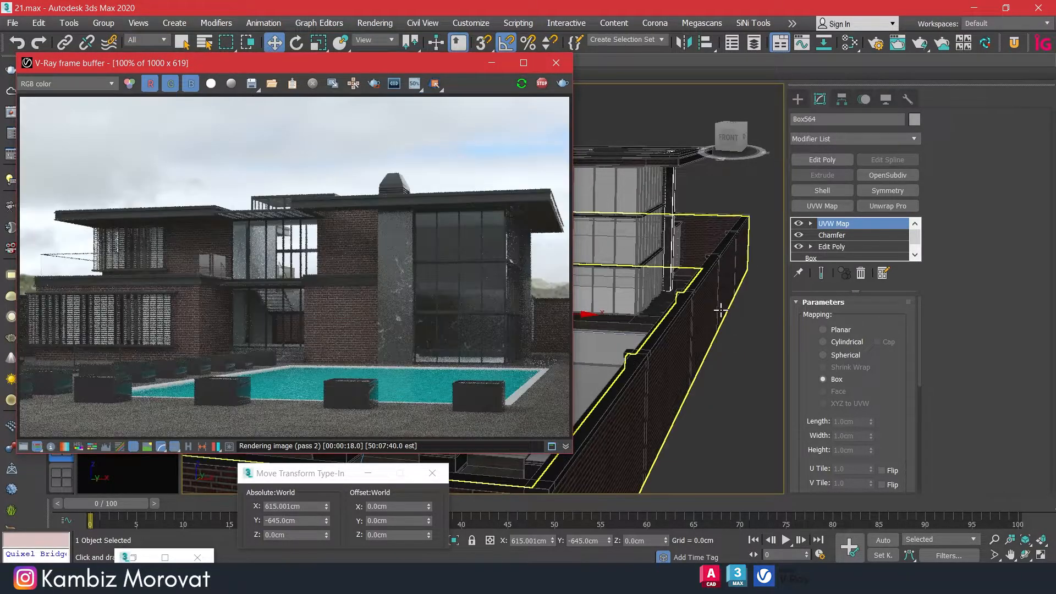
# Try reflection glossiness values of 0.95, 0.8 and 0.72 on the black metal material, and settle on 0.9
pyautogui.press('m')
pyautogui.moveTo(1030, 266); pyautogui.dragTo(1030, 235)
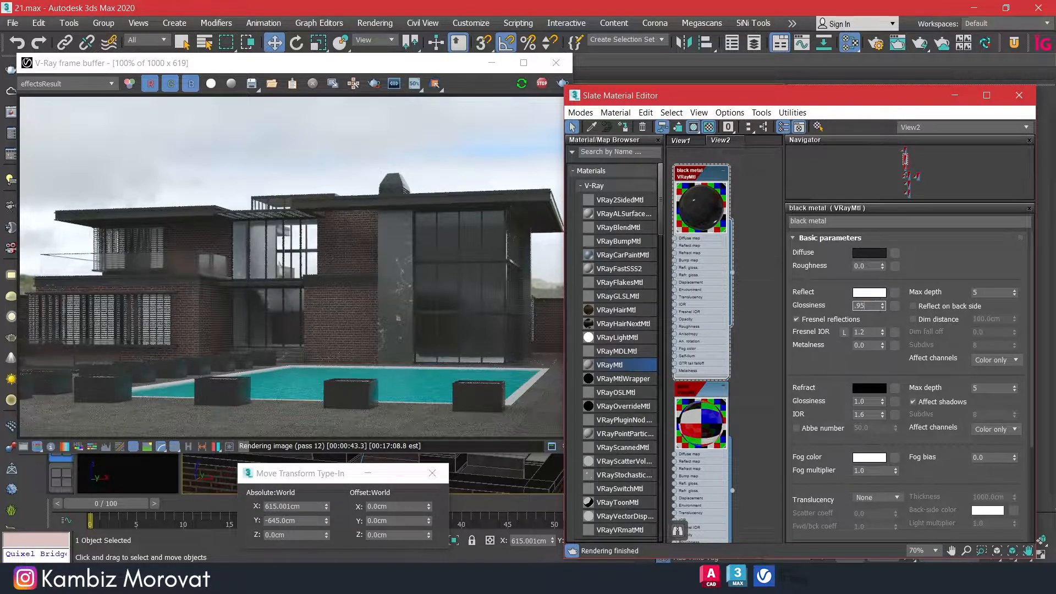
pyautogui.press('Return')
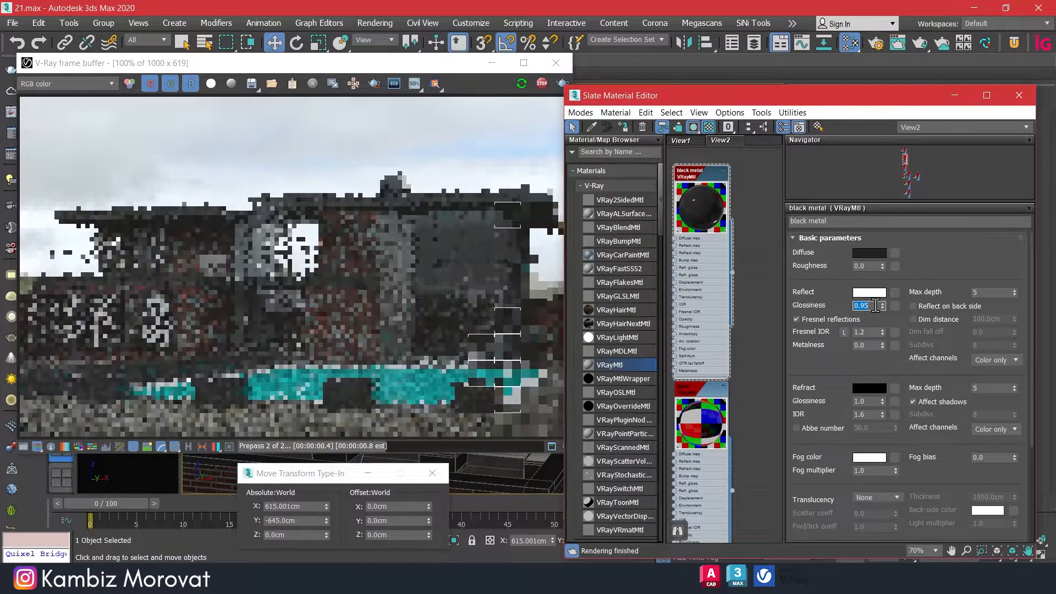
pyautogui.write('.8')
pyautogui.press('Return')
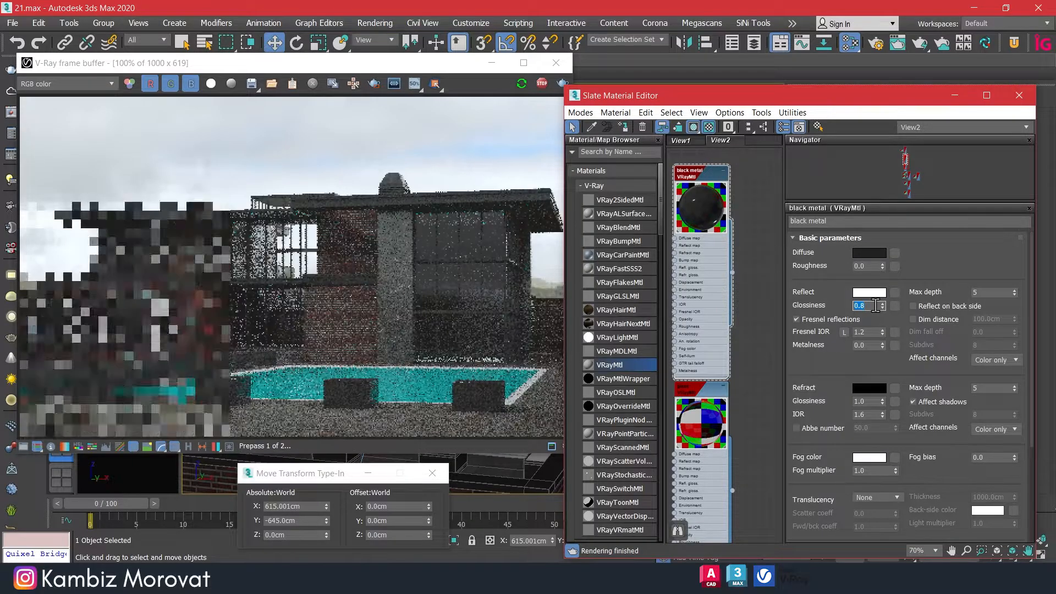
pyautogui.write('.72')
pyautogui.press('Return')
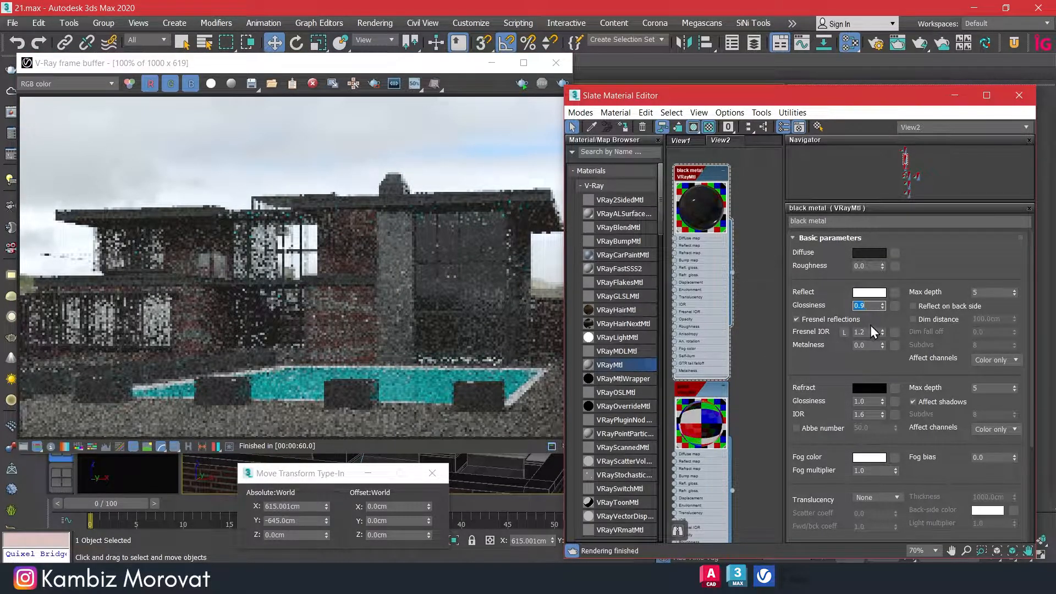
# Open an enlarged preview window of the black metal material and place it clear of the material parameters
pyautogui.rightClick(697, 187)
pyautogui.click(737, 252)
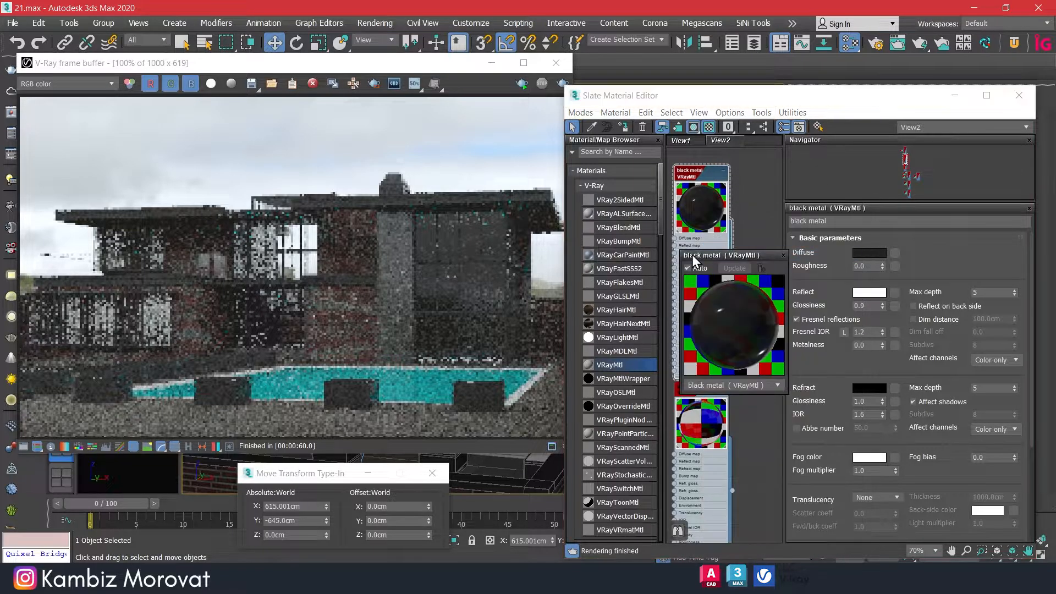
pyautogui.moveTo(662, 46); pyautogui.dragTo(663, 27)
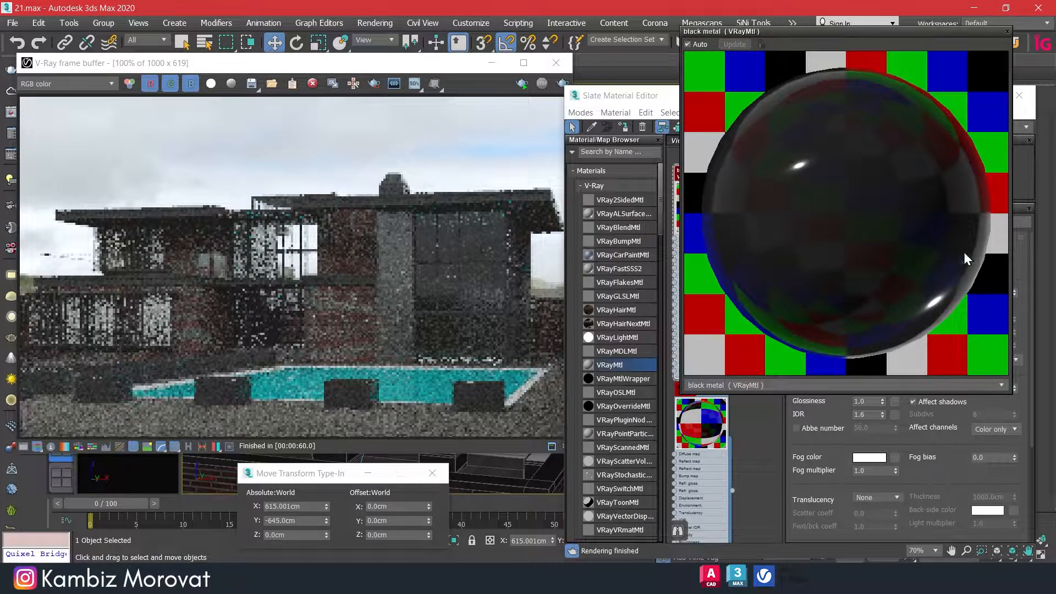
pyautogui.moveTo(909, 34); pyautogui.dragTo(479, 71)
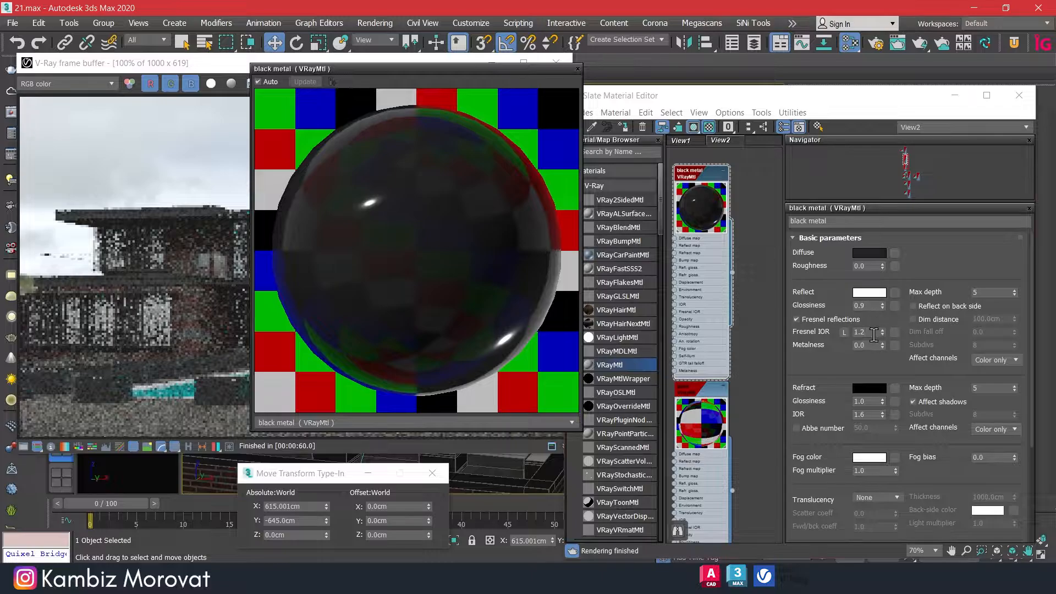
# Set the black metal material's Fresnel IOR to 1.14 and close its enlarged preview
pyautogui.click(858, 332)
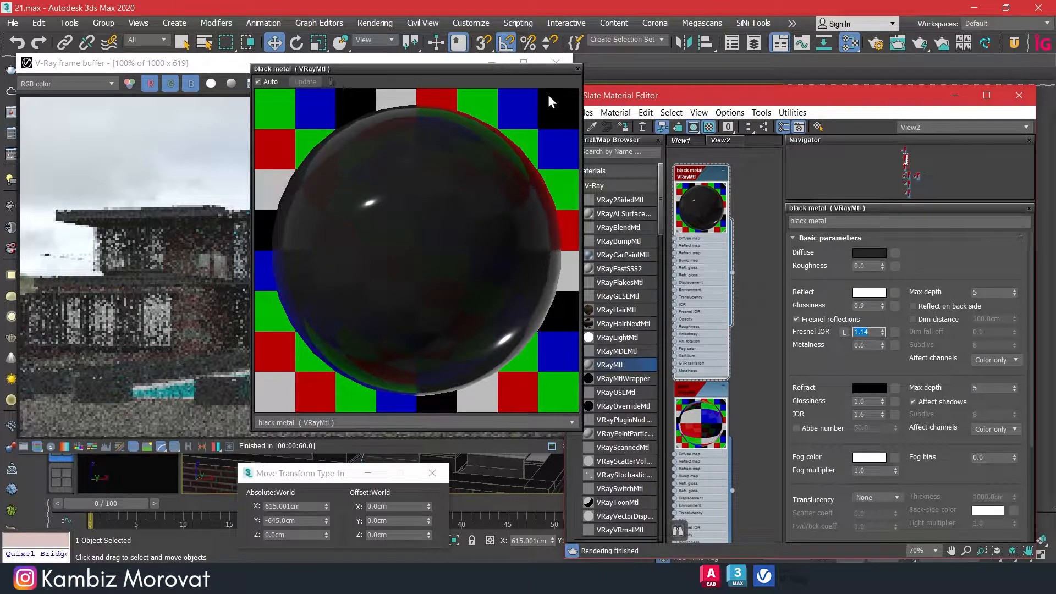
pyautogui.click(572, 62)
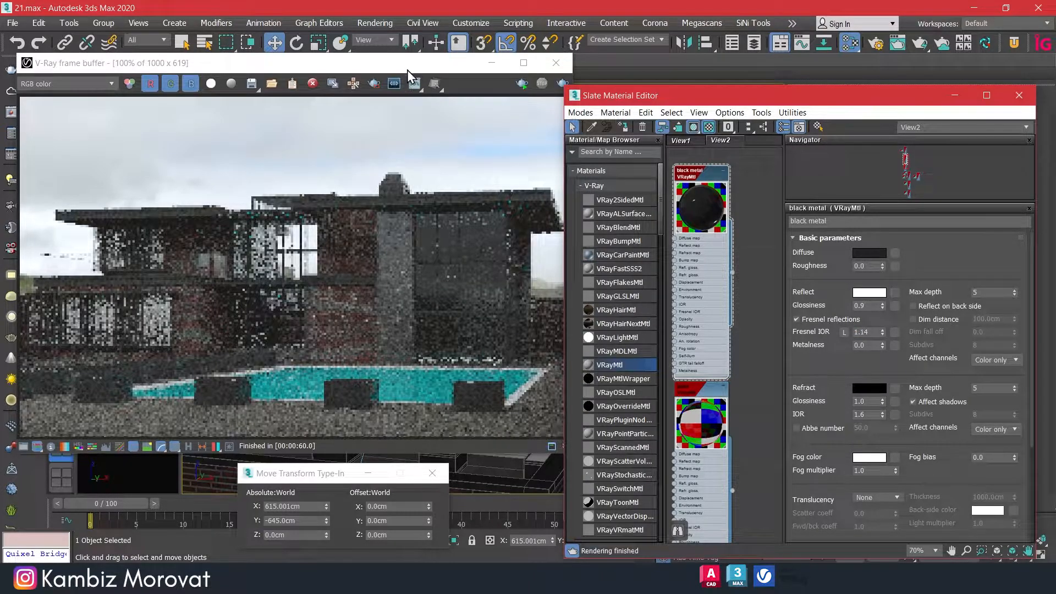
pyautogui.click(517, 85)
# Set the black metal's diffuse colour value to 7 and check the dark fascias up close in the interactive render
pyautogui.click(868, 252)
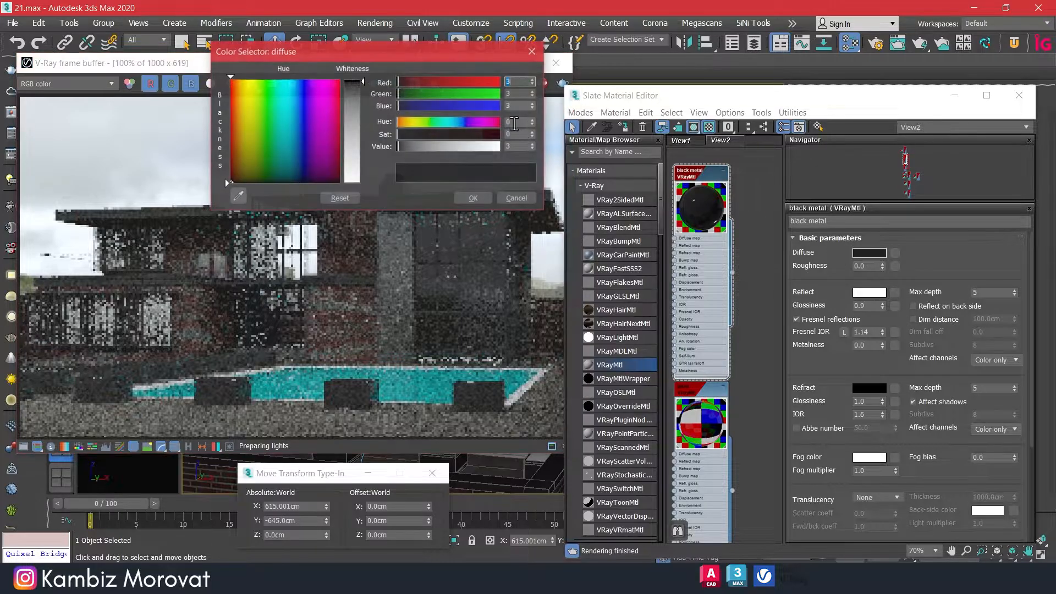
pyautogui.press('Return')
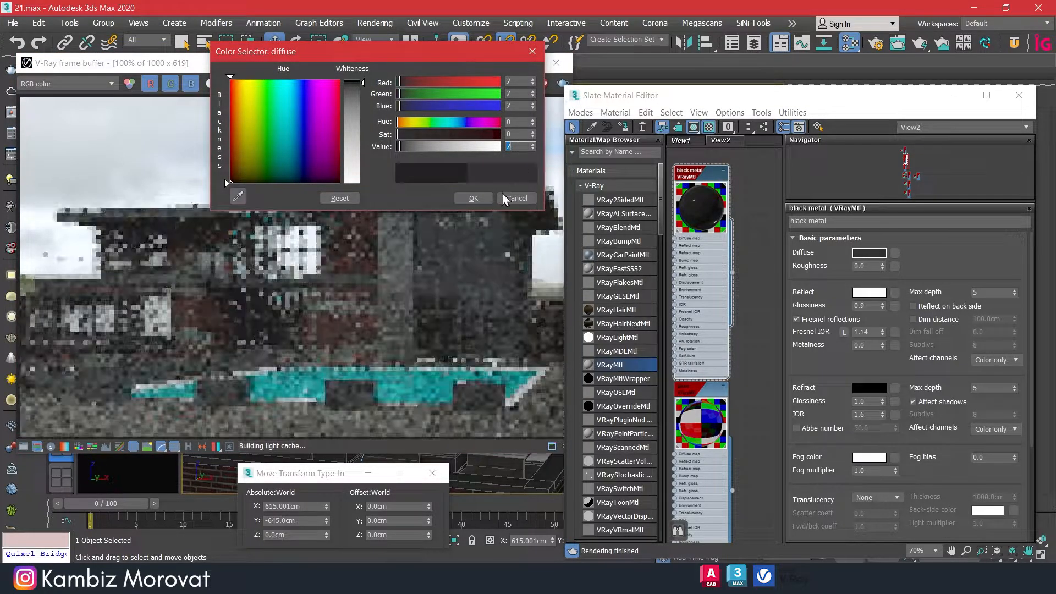
pyautogui.click(474, 196)
pyautogui.click(408, 95)
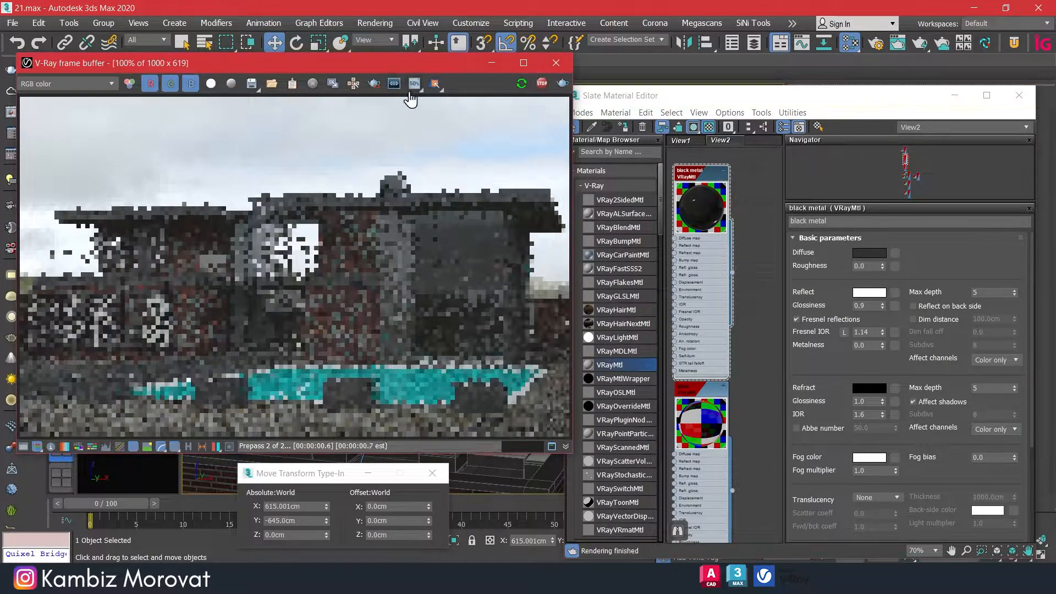
pyautogui.scroll(2, 199, 282)
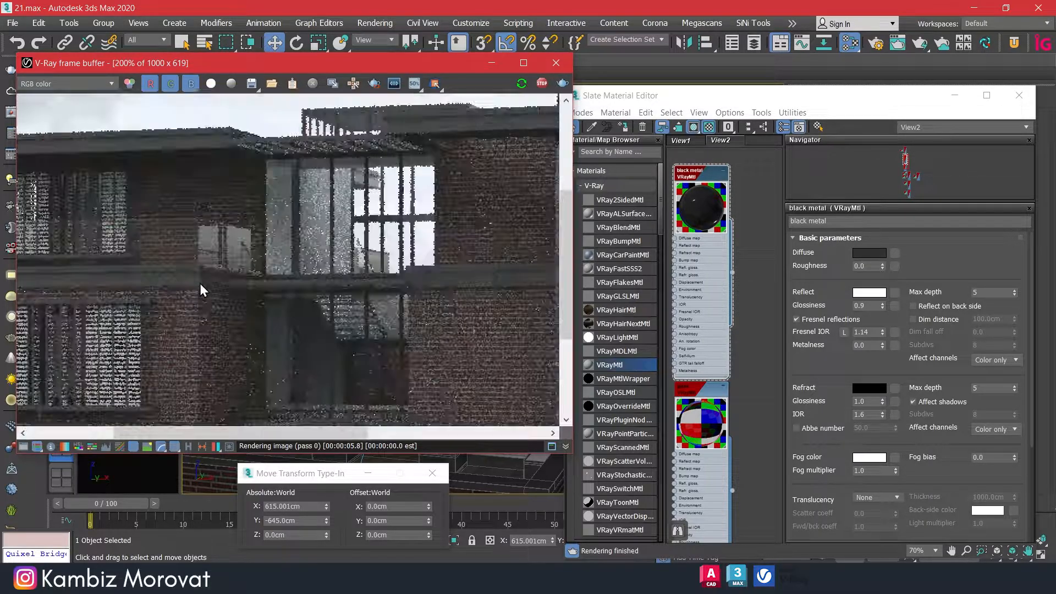
pyautogui.scroll(3, 36, 282)
pyautogui.scroll(-5, 376, 304)
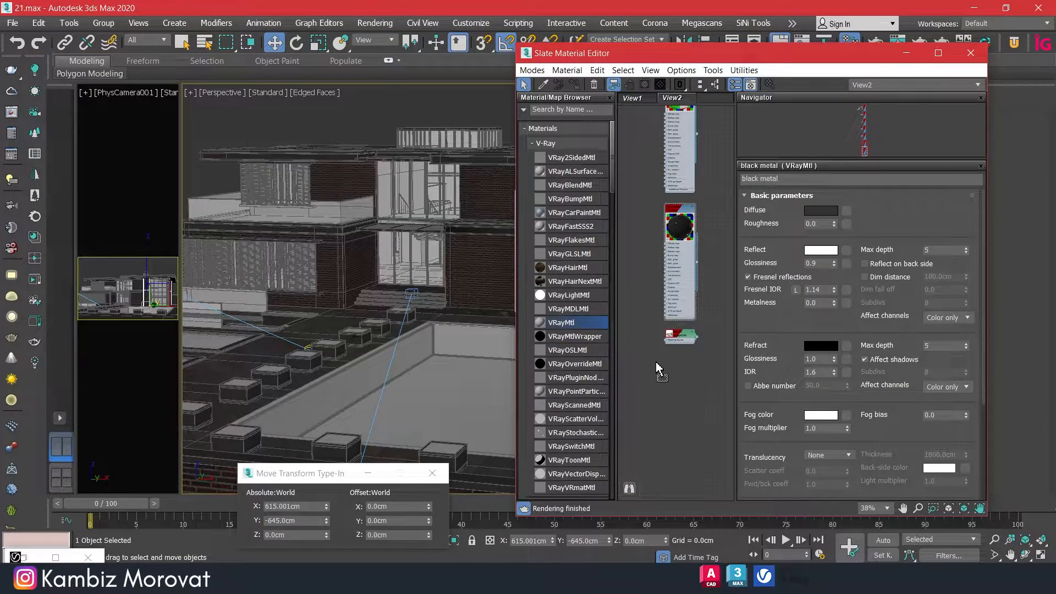
# Create a new VRayMtl below the existing nodes, name it "wood planks" and show a background in its preview
pyautogui.moveTo(655, 361); pyautogui.dragTo(681, 358)
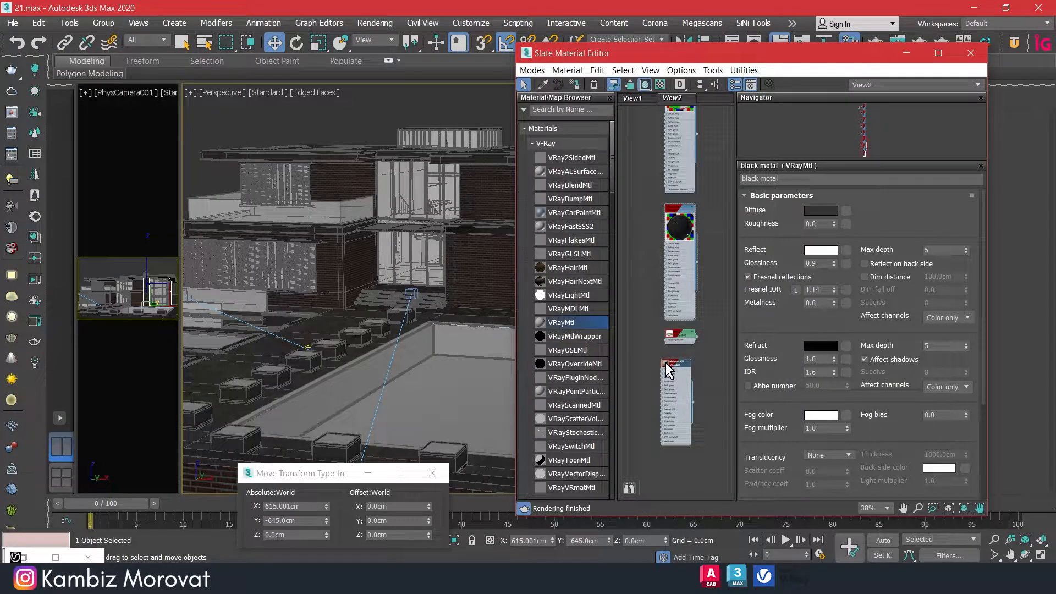
pyautogui.doubleClick(682, 363)
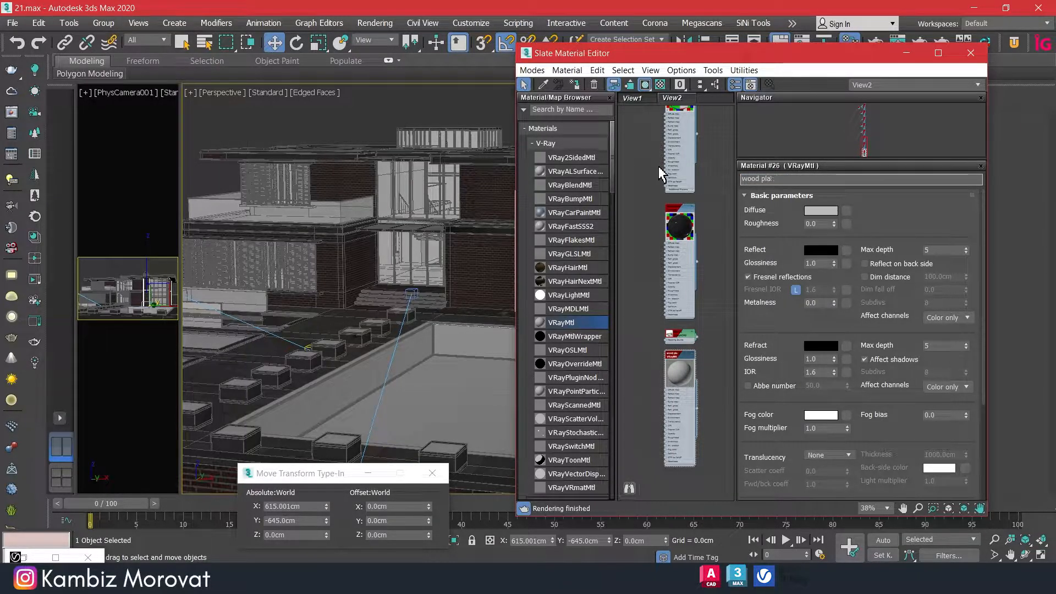
pyautogui.click(675, 354)
pyautogui.click(662, 82)
pyautogui.moveTo(675, 302); pyautogui.dragTo(705, 208, button='middle')
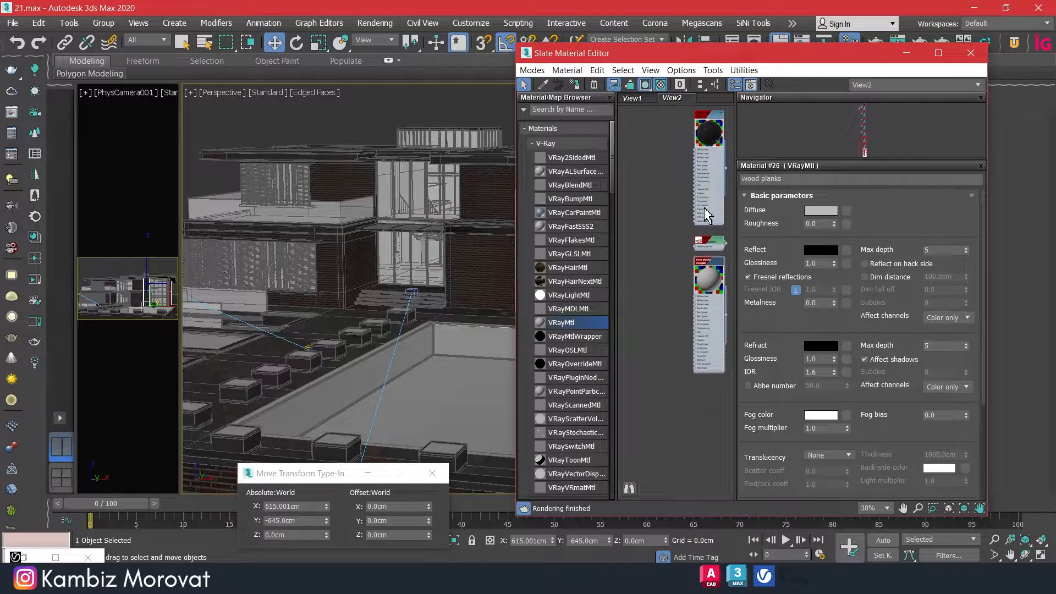
pyautogui.scroll(1, 695, 253)
pyautogui.moveTo(681, 277); pyautogui.dragTo(660, 261, button='middle')
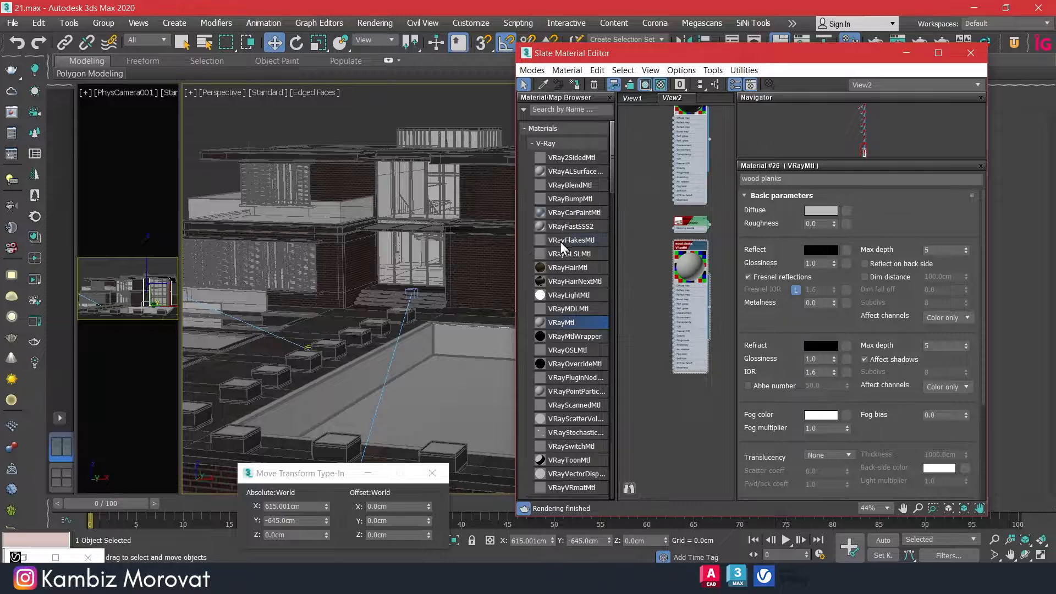
# Add a Bitmap node beside the wood planks material, loading Modern Brick Villa_brick_A.jpg from the project's maps folder
pyautogui.scroll(-15, 560, 242)
pyautogui.scroll(-6, 571, 373)
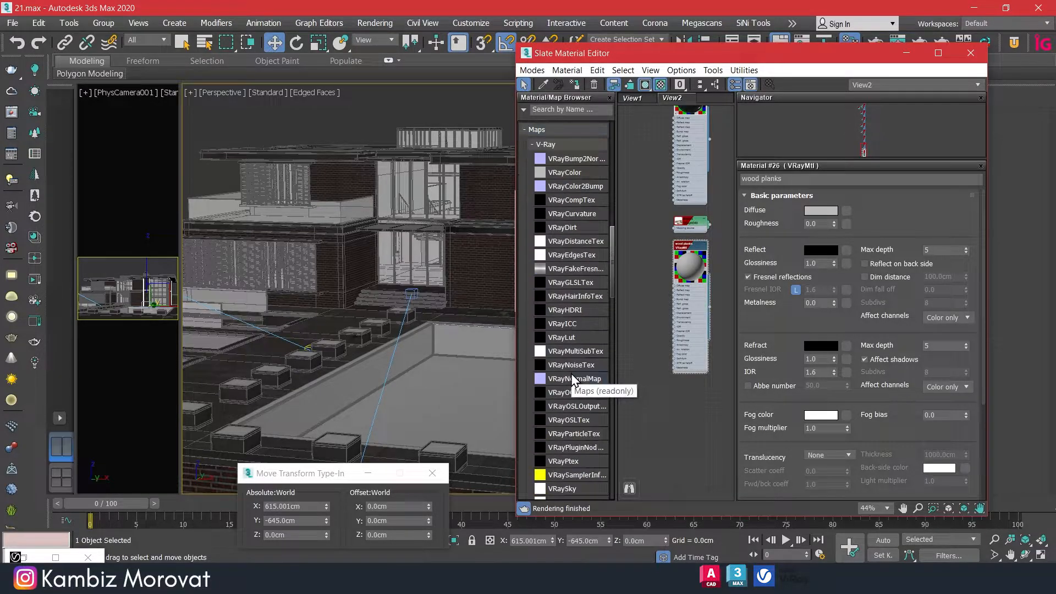
pyautogui.moveTo(572, 408); pyautogui.dragTo(641, 297)
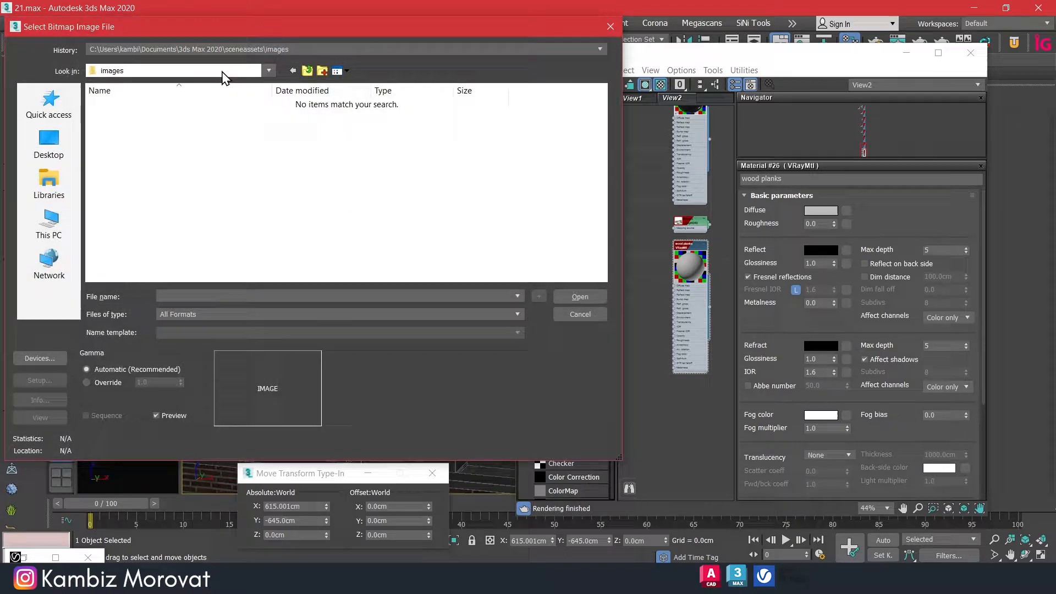
pyautogui.click(225, 50)
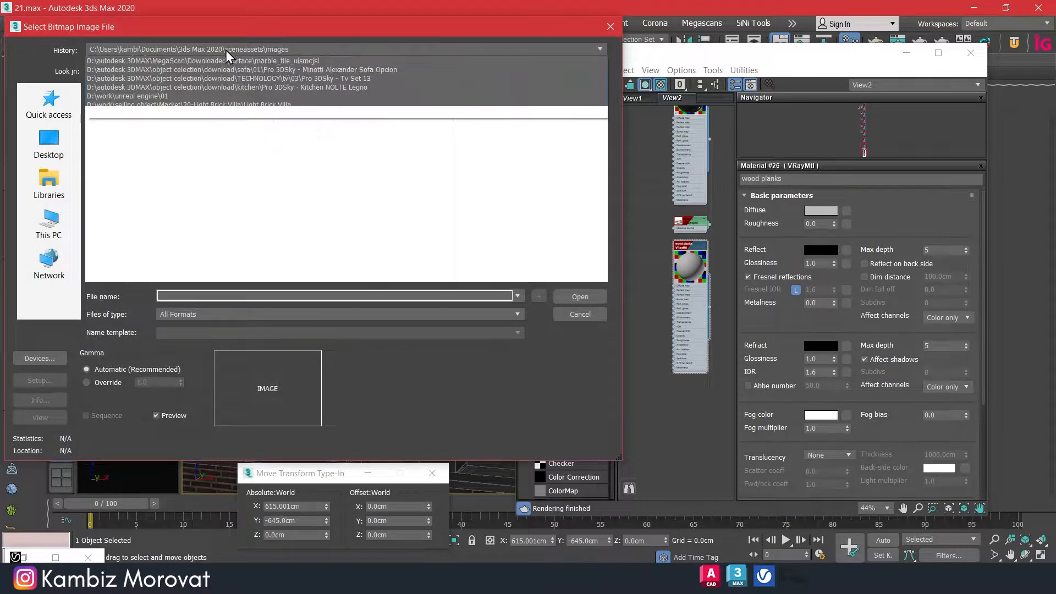
pyautogui.click(228, 67)
pyautogui.click(230, 51)
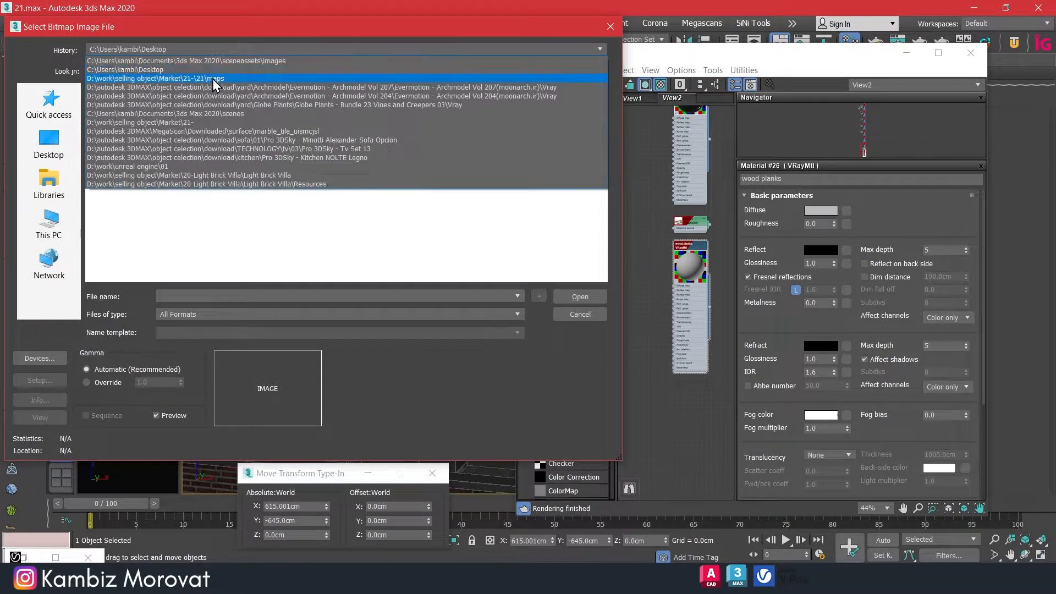
pyautogui.click(213, 78)
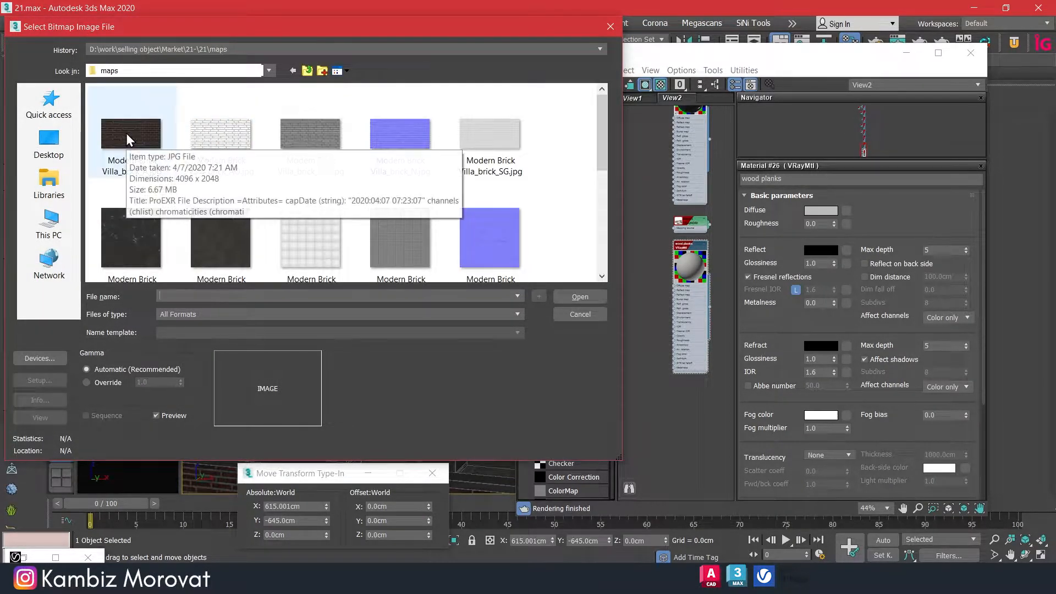
pyautogui.click(141, 144)
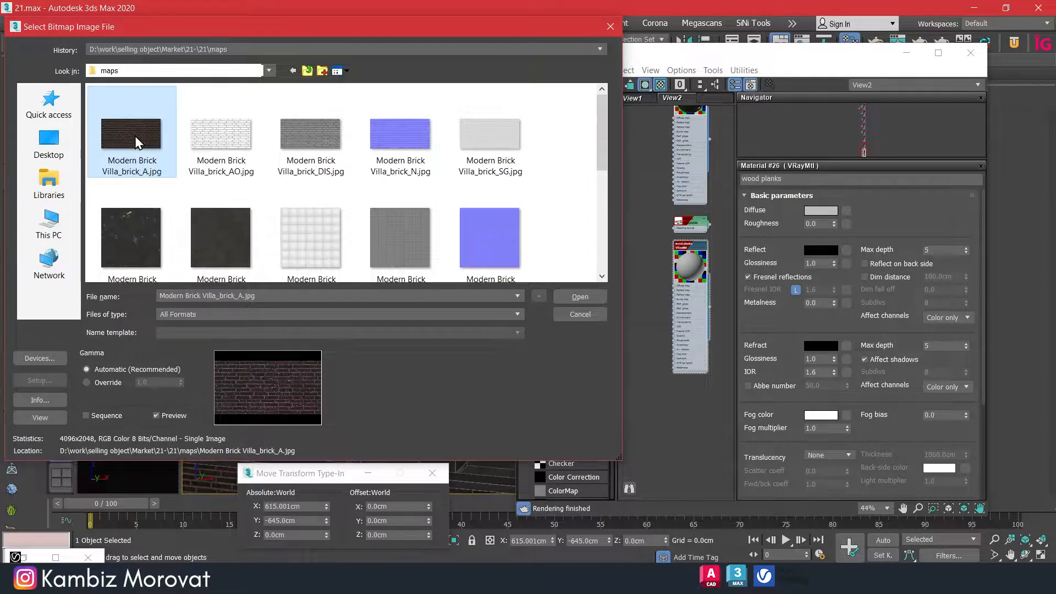
pyautogui.doubleClick(138, 144)
pyautogui.moveTo(633, 293); pyautogui.dragTo(637, 289)
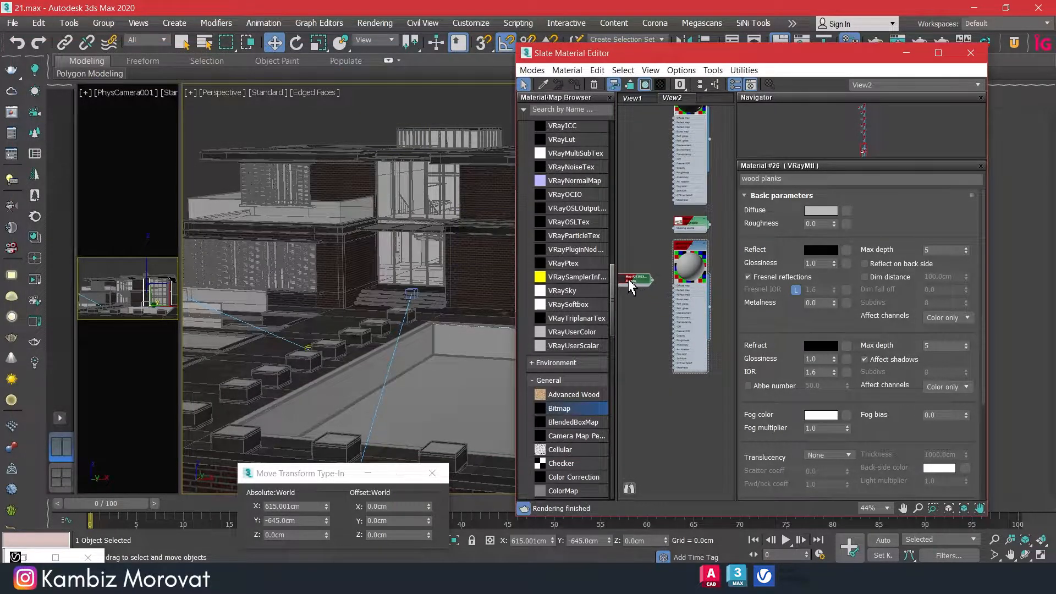
# Replace the new bitmap node's image with Modern Brick Villa_wood_A.jpg
pyautogui.doubleClick(627, 278)
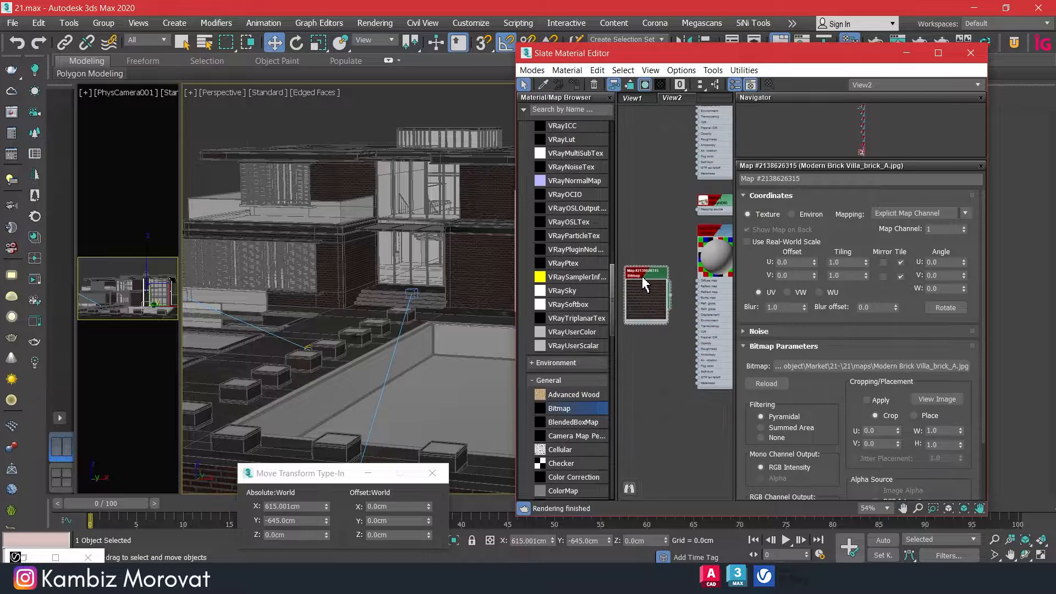
pyautogui.click(940, 371)
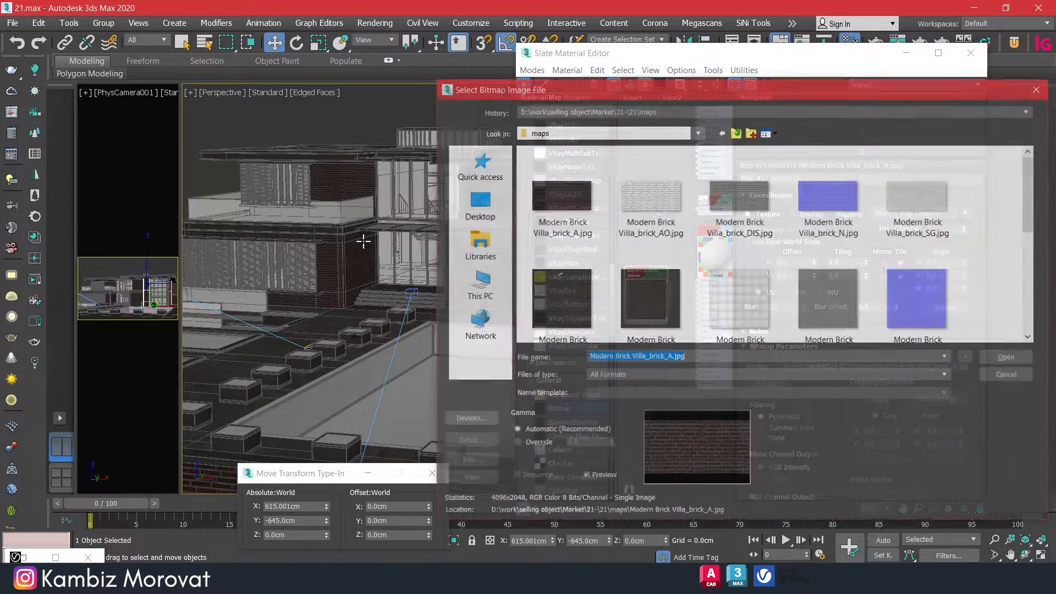
pyautogui.click(640, 204)
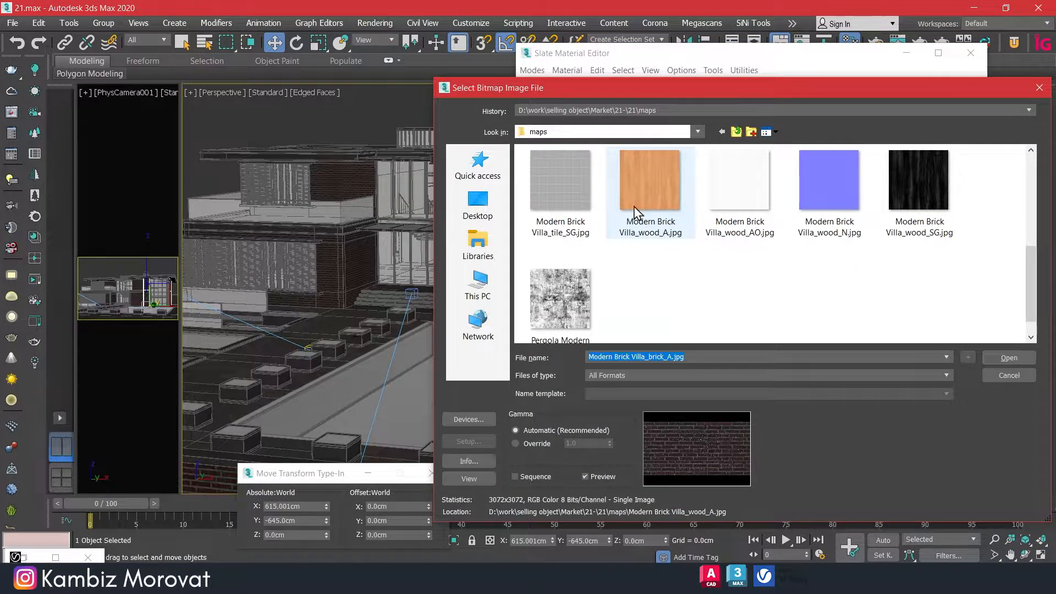
pyautogui.doubleClick(637, 206)
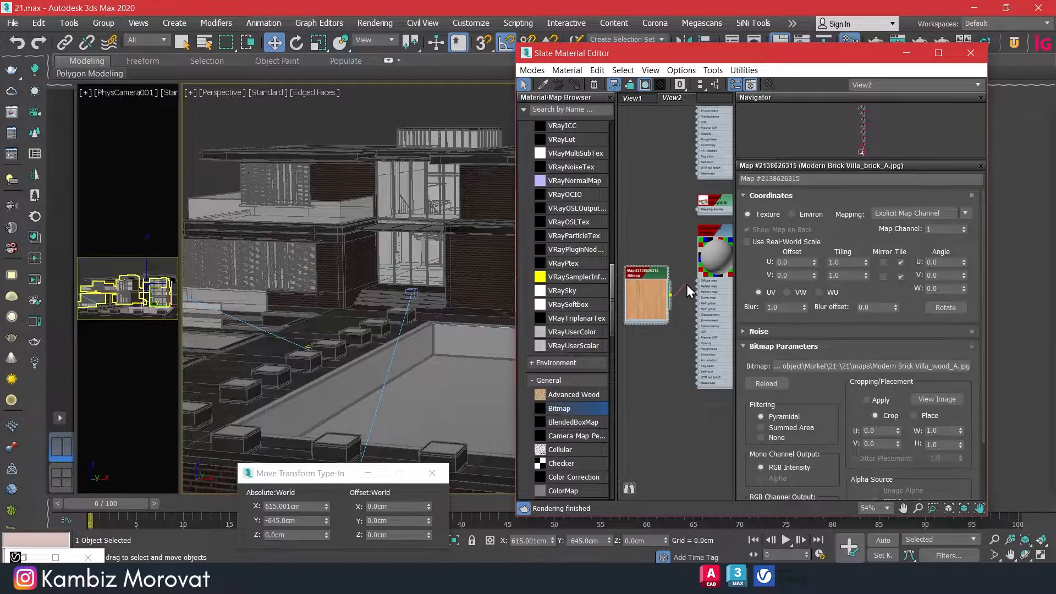
# Connect the wood bitmap to the diffuse map input of the wood planks material
pyautogui.moveTo(686, 285); pyautogui.dragTo(695, 281)
pyautogui.click(684, 266)
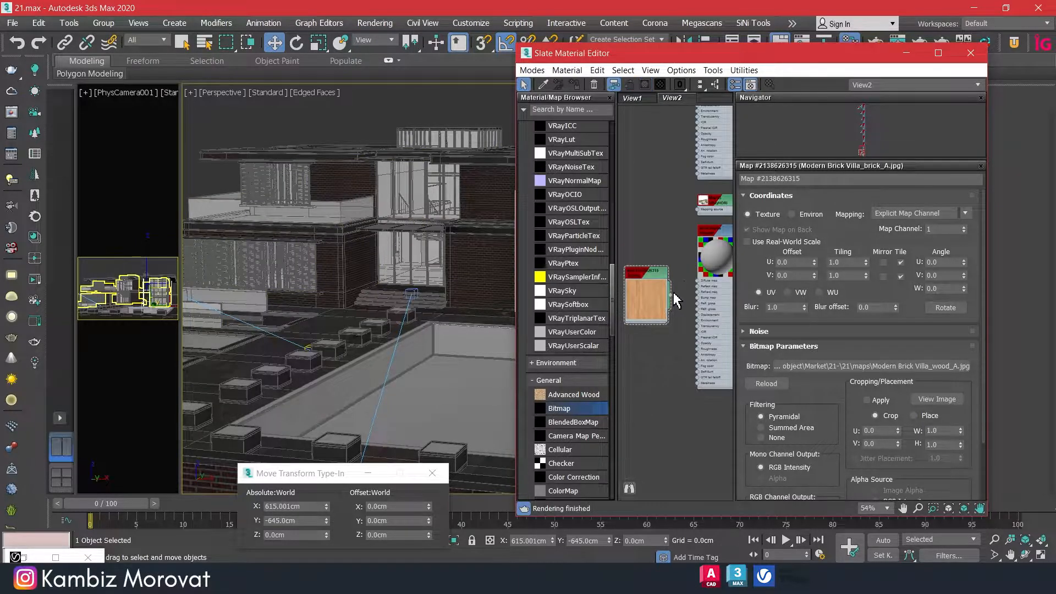
pyautogui.click(658, 277)
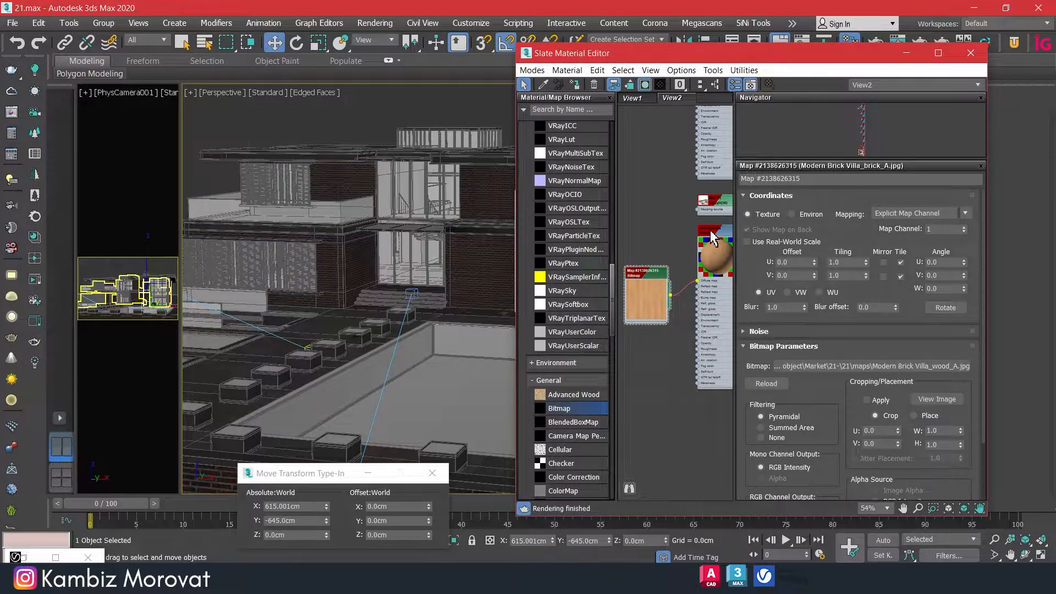
pyautogui.doubleClick(710, 232)
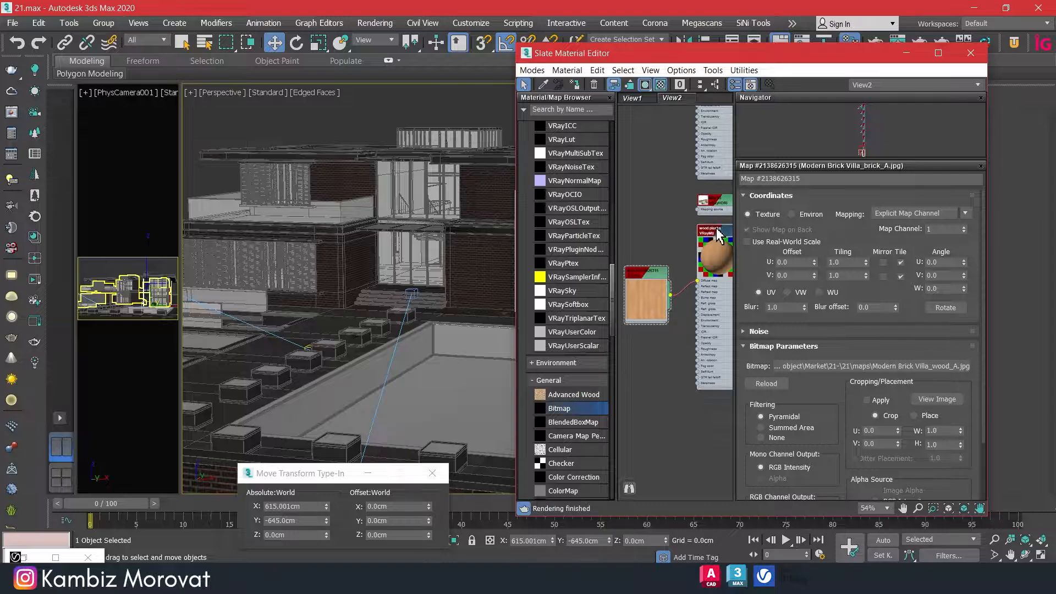
# Make the wood bitmap use real-world scale at 100 × 100 cm, with 0.01 blur and Summed Area filtering
pyautogui.doubleClick(648, 270)
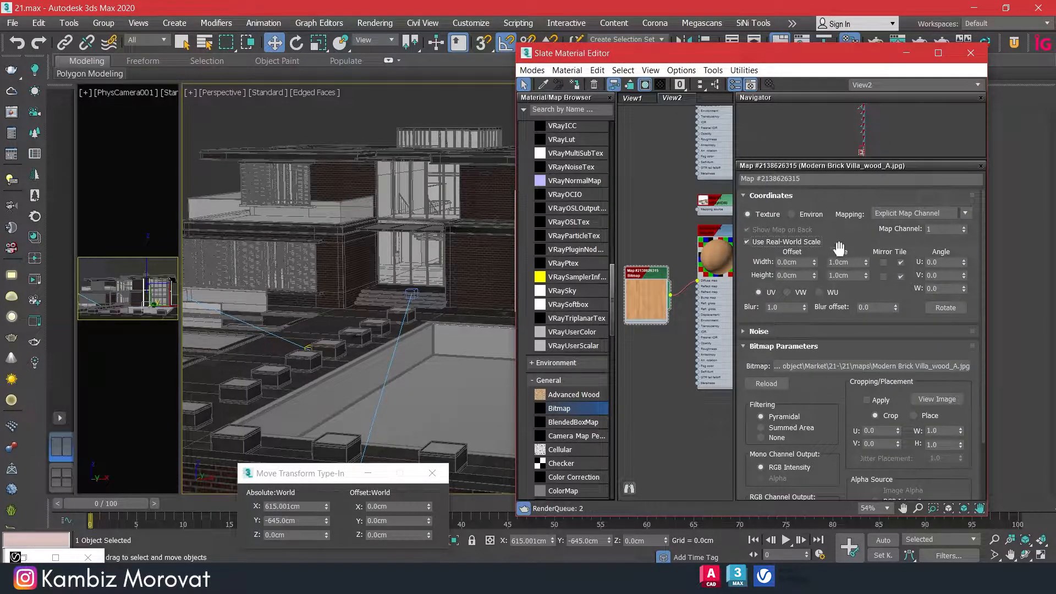
pyautogui.write('0.01')
pyautogui.press('Return')
pyautogui.press('Tab')
pyautogui.write('1')
# Isolate the ground-floor louvre slats and assign the wood planks material to them
pyautogui.doubleClick(704, 237)
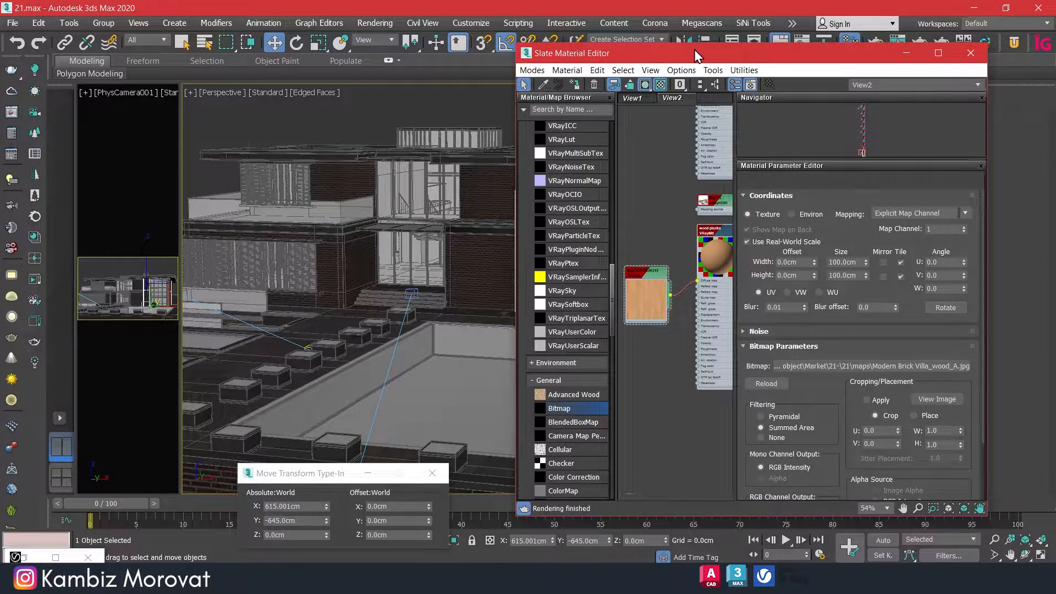
pyautogui.moveTo(697, 55); pyautogui.dragTo(635, 348)
pyautogui.scroll(5, 498, 262)
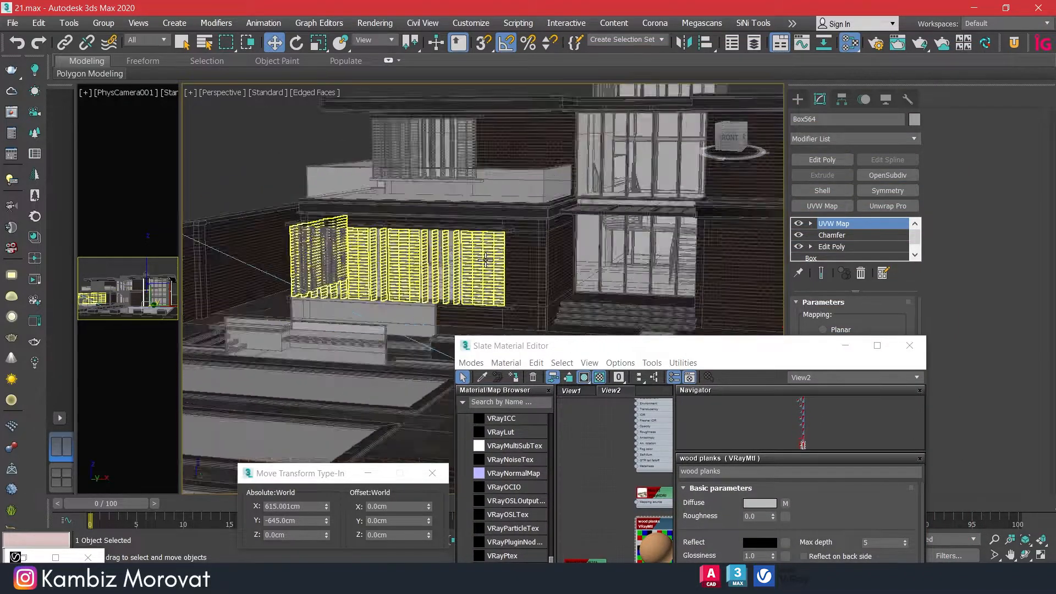
pyautogui.click(518, 262)
pyautogui.hotkey('alt', 'q')
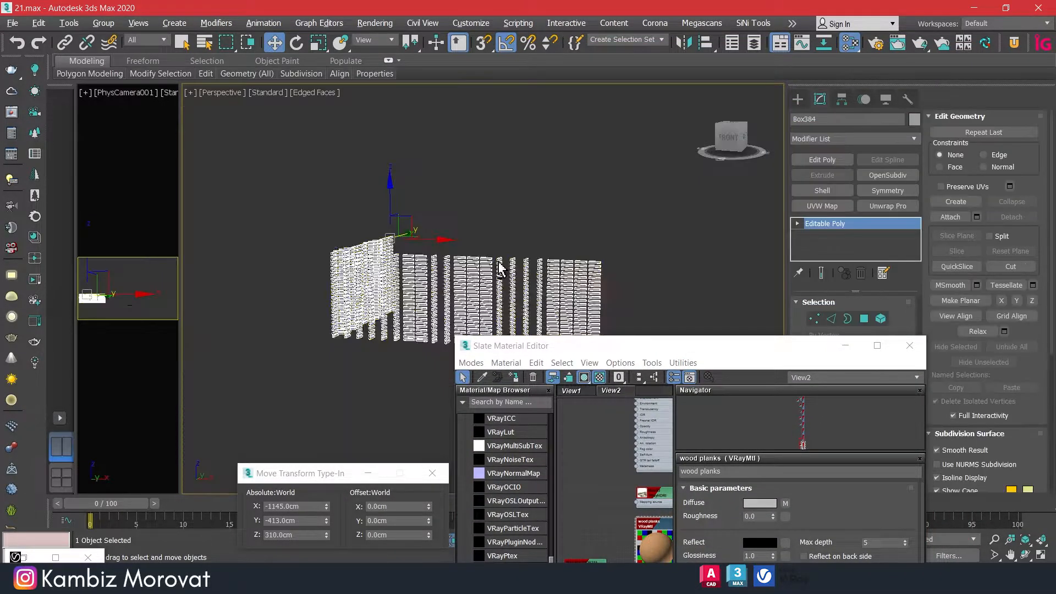
pyautogui.scroll(4, 551, 285)
pyautogui.click(513, 377)
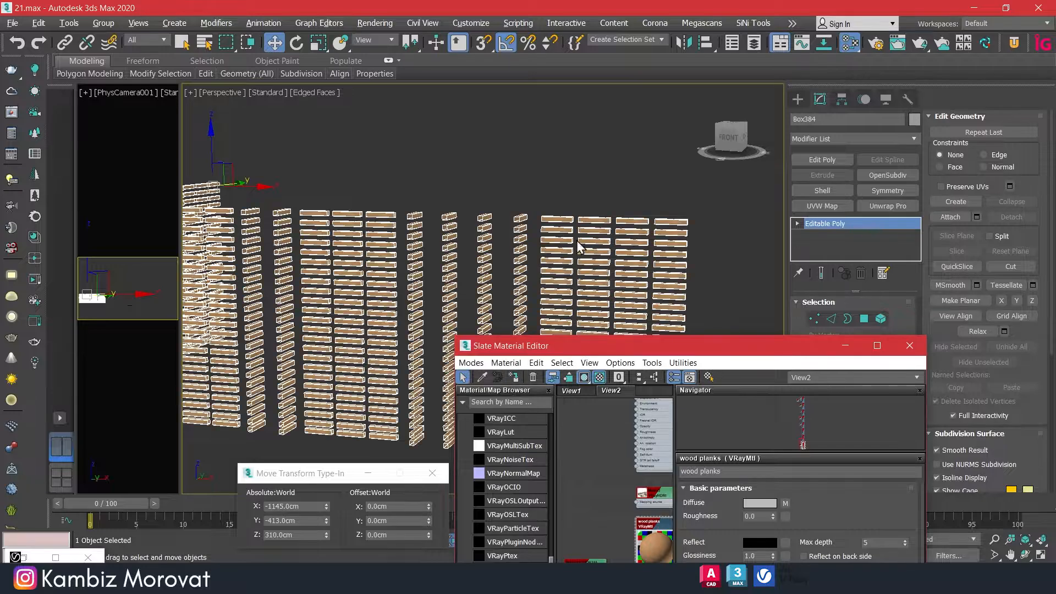
pyautogui.scroll(6, 530, 182)
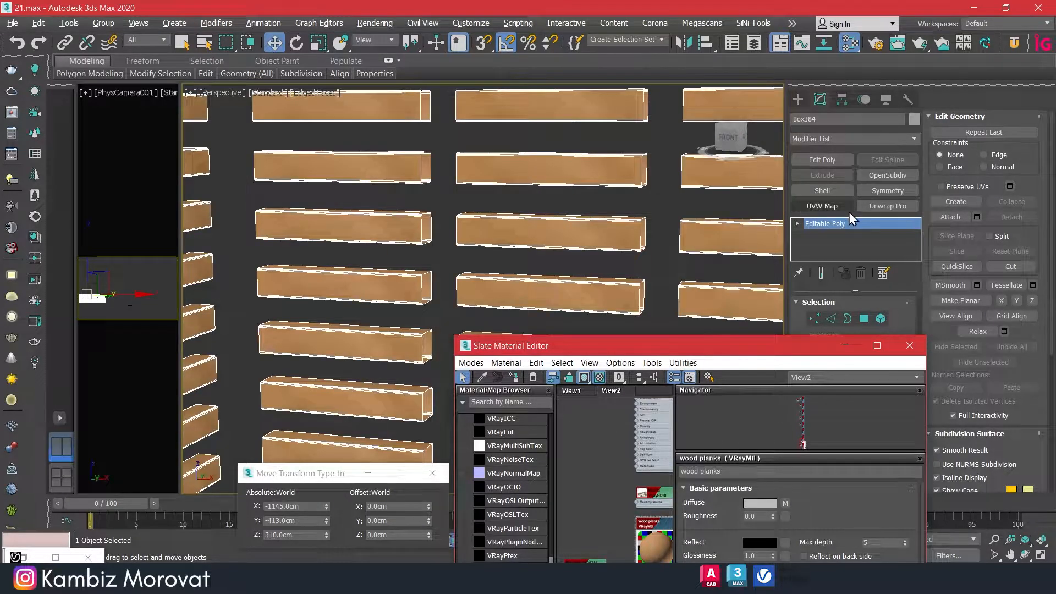
# Attach the other four slat screens, Box452, Box488, Box504 and Box563, to the Box384 slats
pyautogui.click(878, 208)
pyautogui.moveTo(765, 348); pyautogui.dragTo(523, 455)
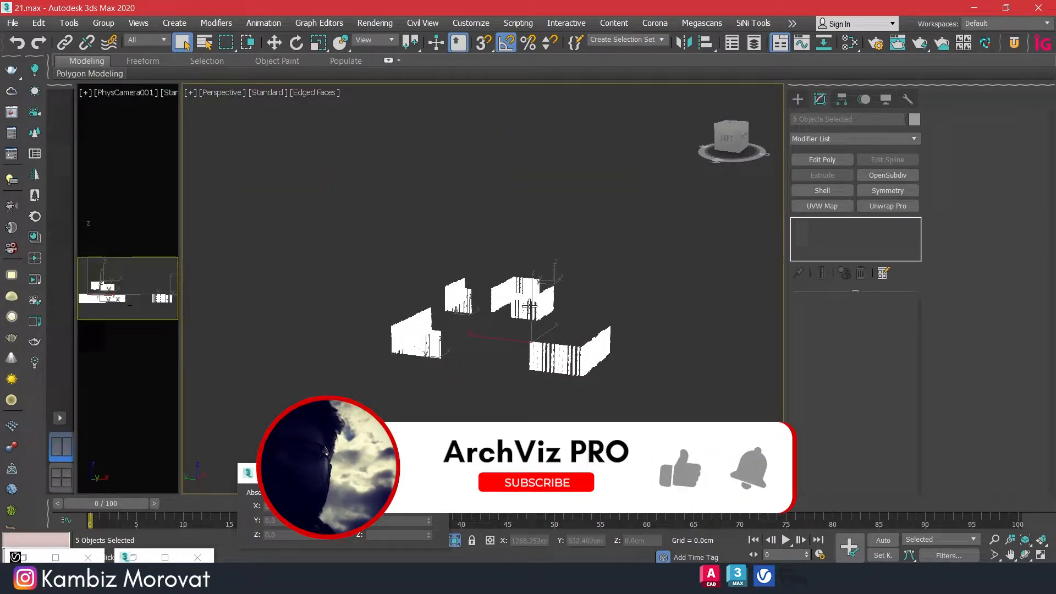
pyautogui.click(573, 352)
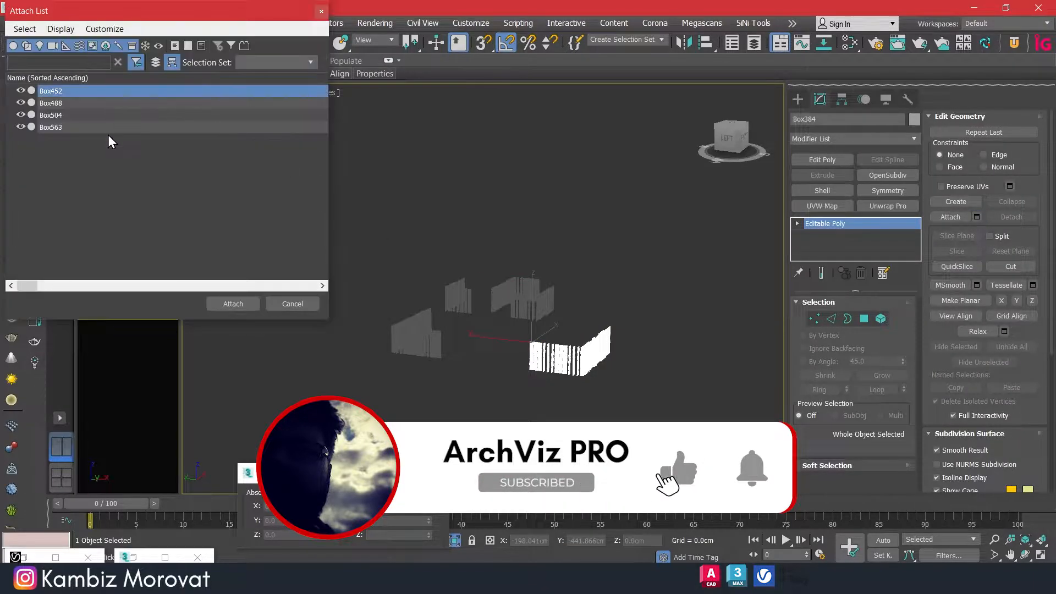
pyautogui.hotkey('ctrl', 'a')
pyautogui.click(233, 303)
# Apply Unwrap UVW to the attached slats and pack all their UV elements with Rescale on and 0.02 padding
pyautogui.click(887, 205)
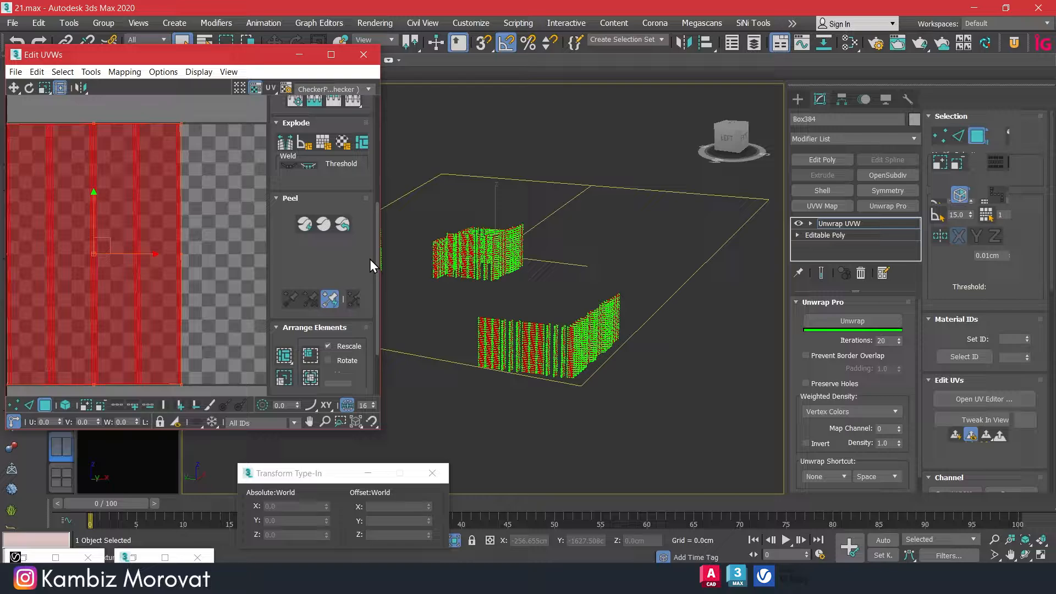
pyautogui.scroll(-1, 368, 259)
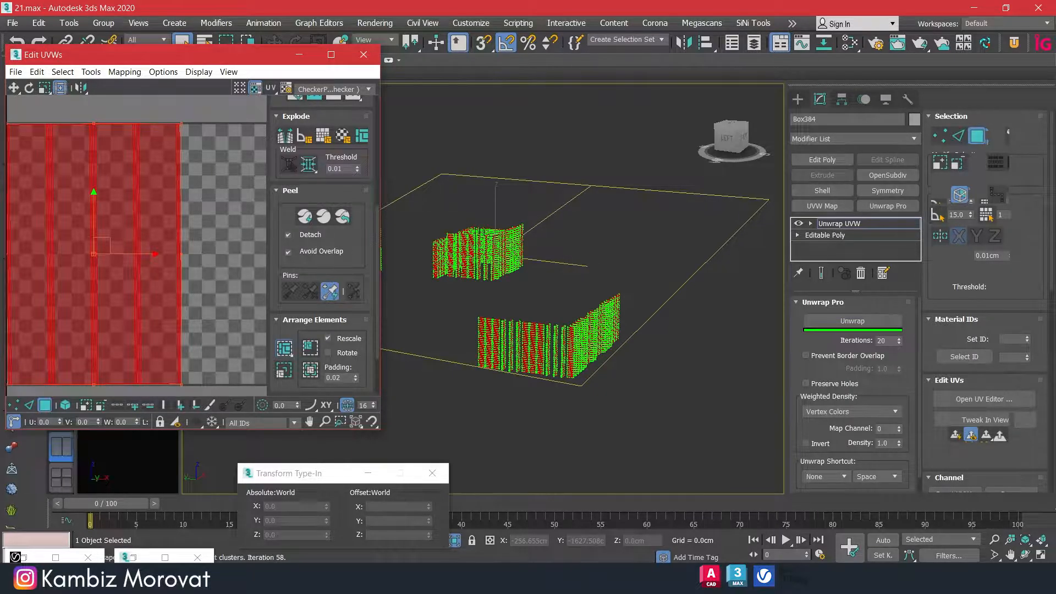
pyautogui.click(363, 55)
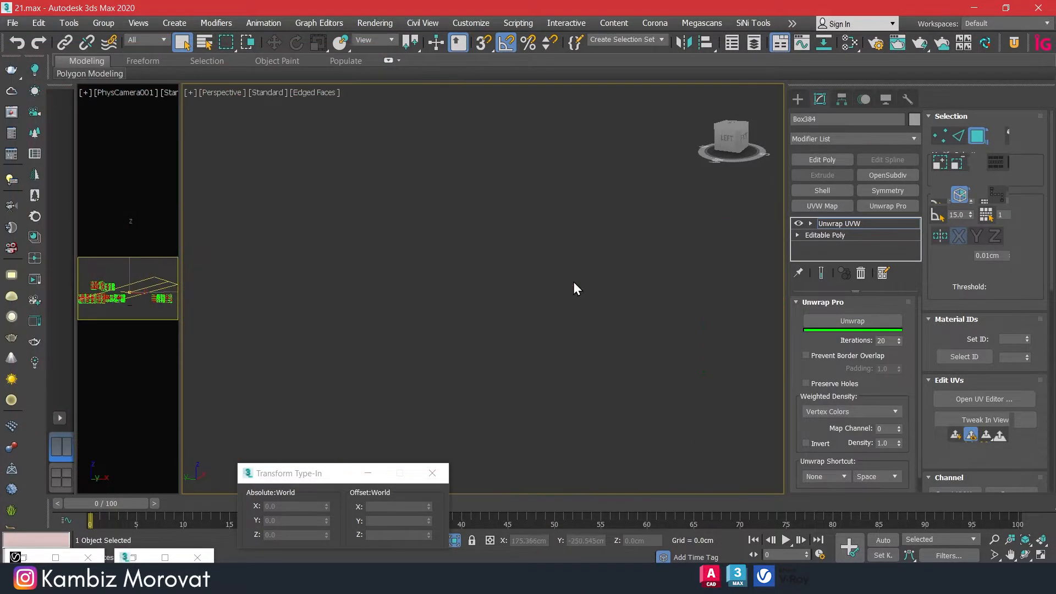
pyautogui.scroll(6, 572, 288)
pyautogui.scroll(-6, 621, 270)
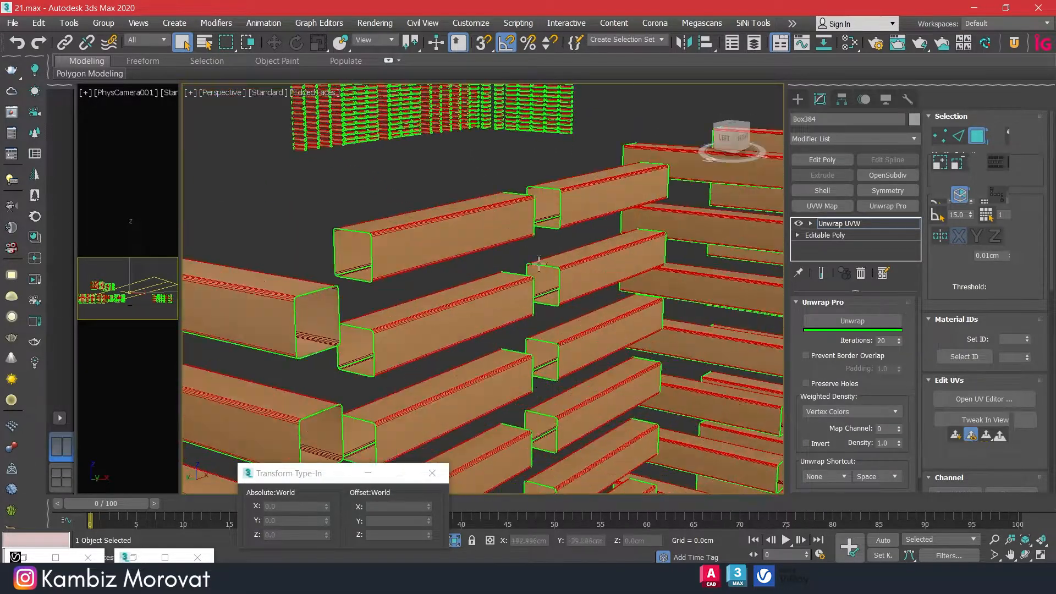
# Open the wood planks material's parameters and leave polygon selection in the slats' Unwrap UVW modifier
pyautogui.press('m')
pyautogui.doubleClick(222, 240)
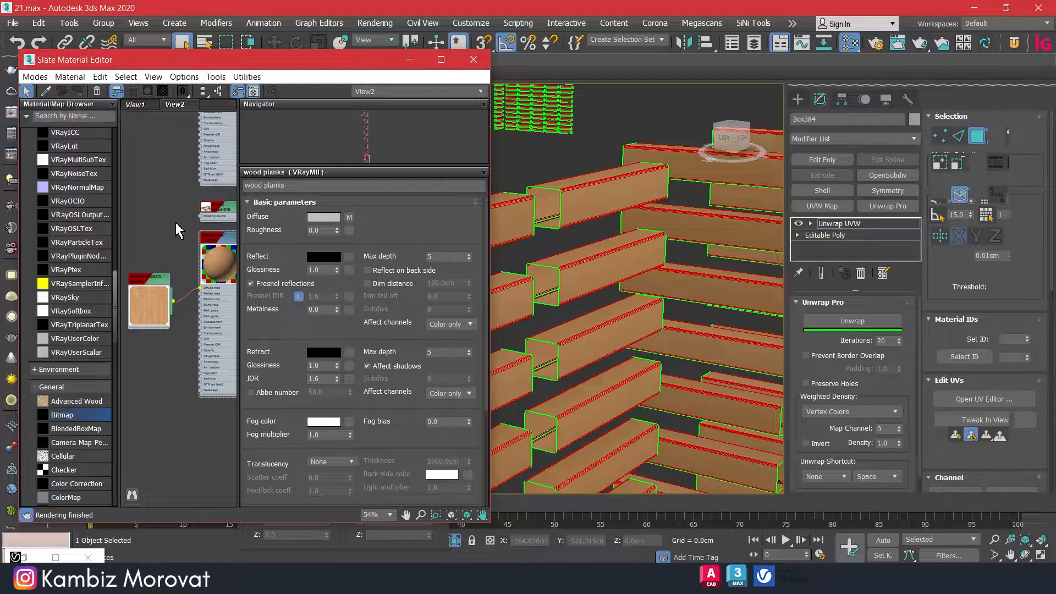
pyautogui.click(215, 242)
pyautogui.click(975, 137)
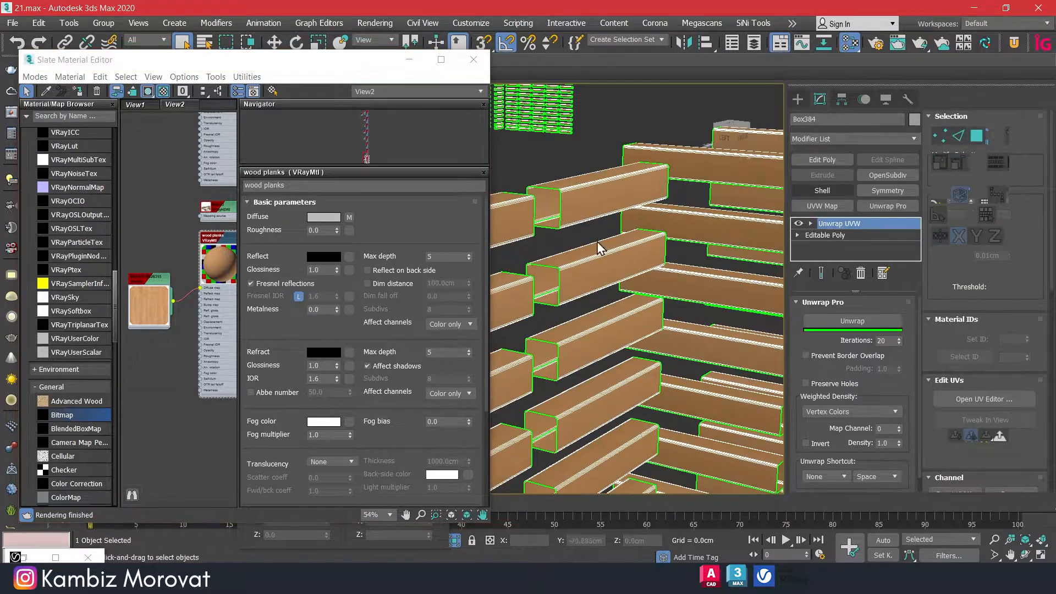
pyautogui.click(226, 250)
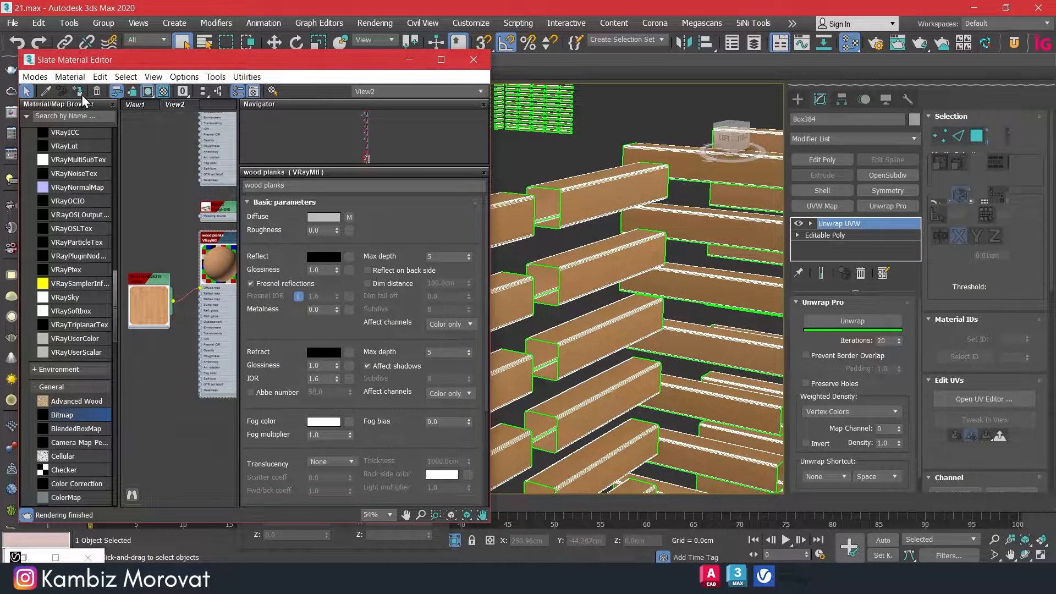
# Open the wood bitmap's parameters and examine the wood texture's scale on the louvre slats up close and from afar
pyautogui.click(132, 281)
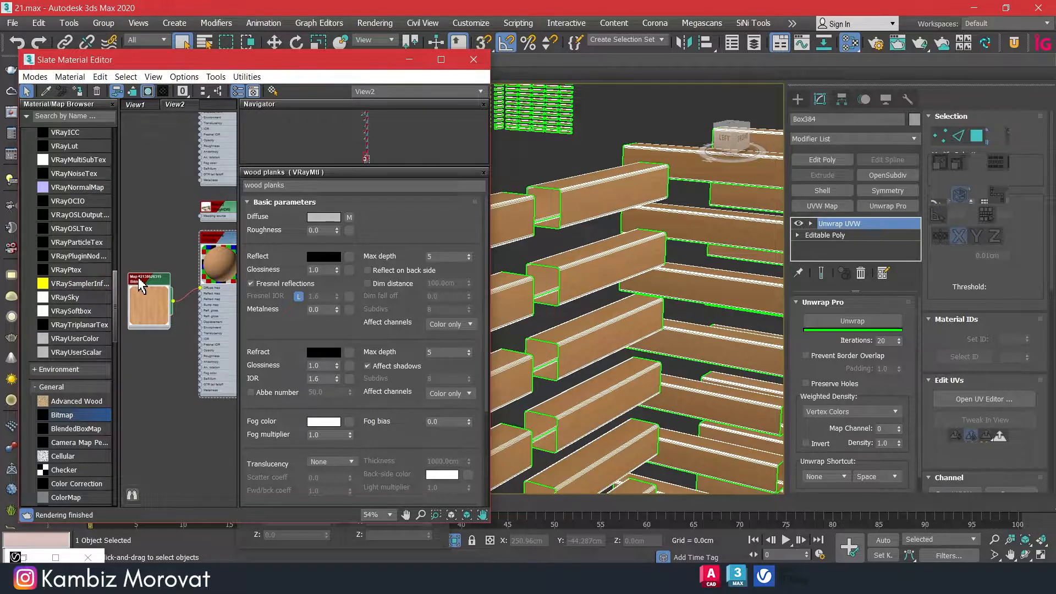
pyautogui.doubleClick(142, 285)
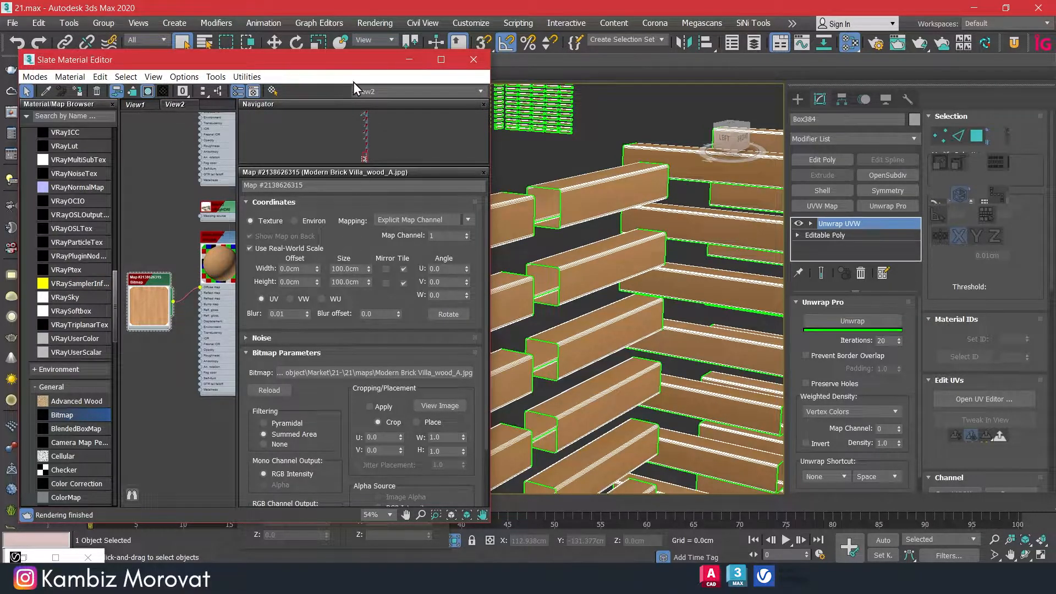
pyautogui.moveTo(346, 62); pyautogui.dragTo(377, 383)
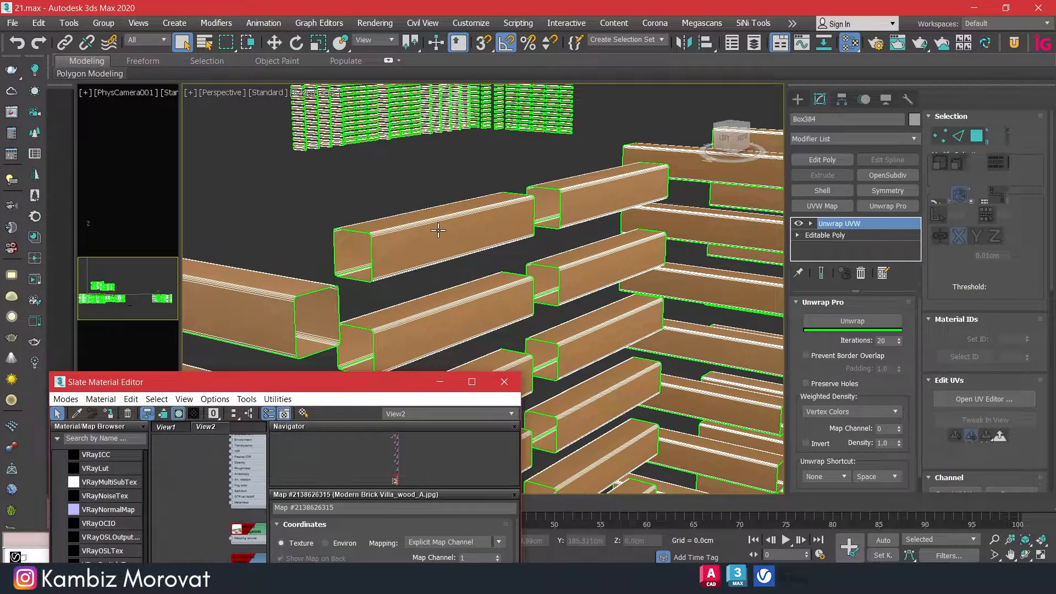
pyautogui.scroll(4, 439, 229)
pyautogui.scroll(-10, 438, 231)
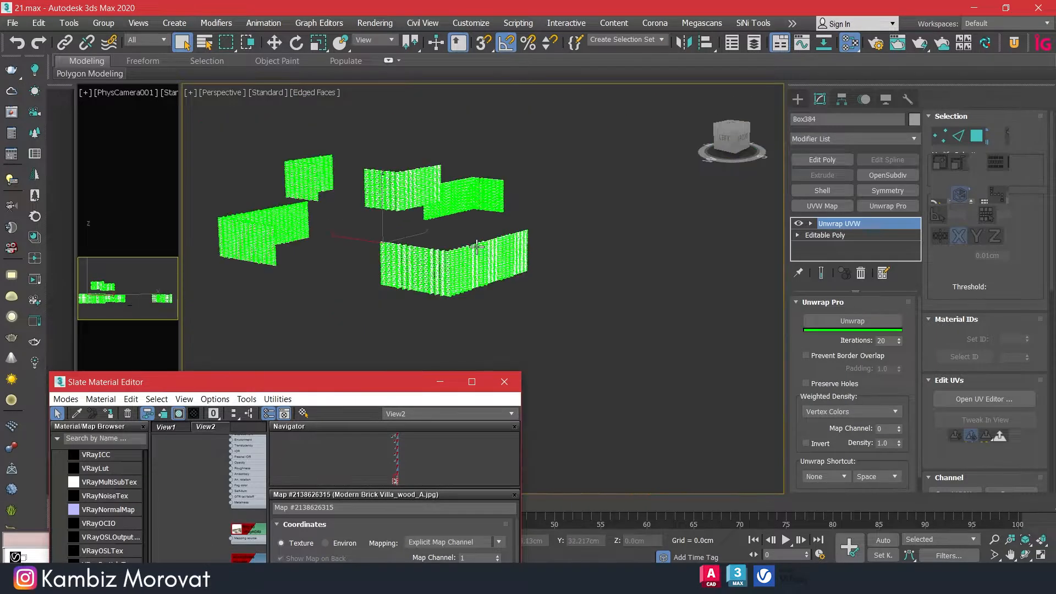
pyautogui.scroll(10, 476, 247)
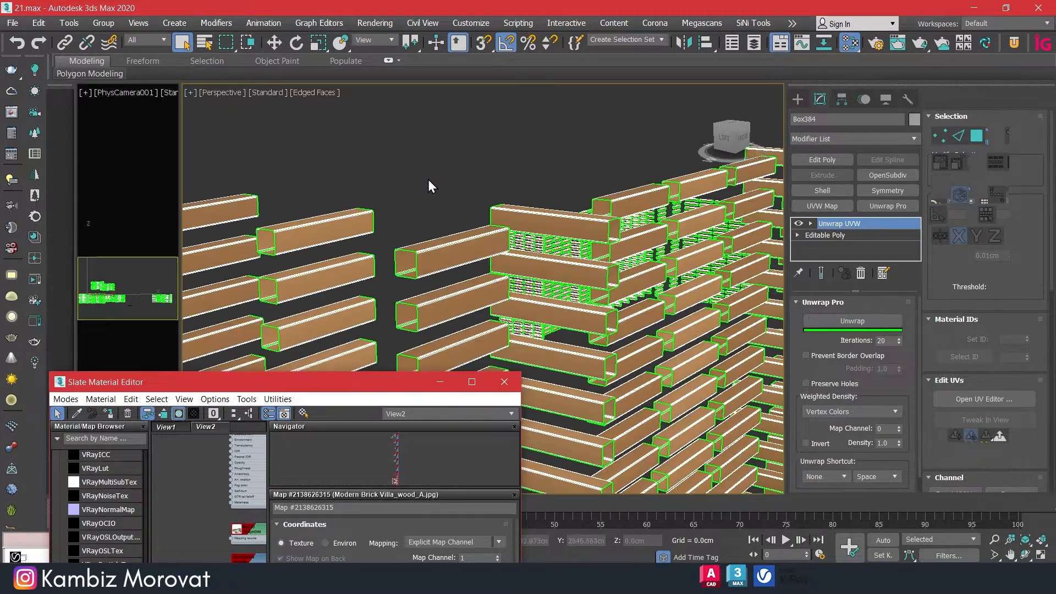
pyautogui.scroll(-8, 430, 187)
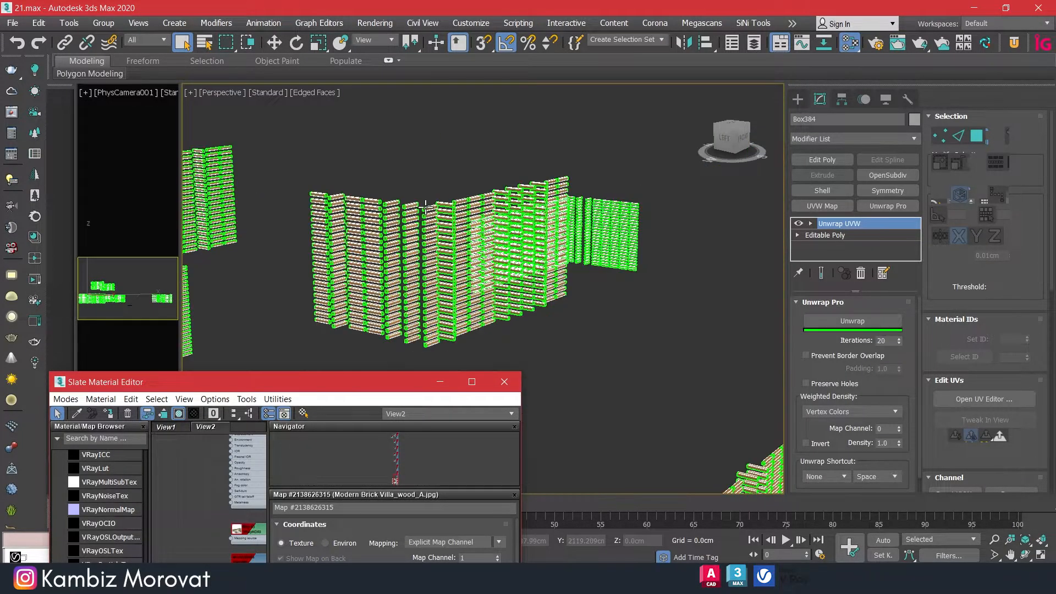
# Reopen the slats' UVs at polygon level and scale them to 1.0 cm real-world size with UV Tools
pyautogui.click(971, 137)
pyautogui.click(976, 400)
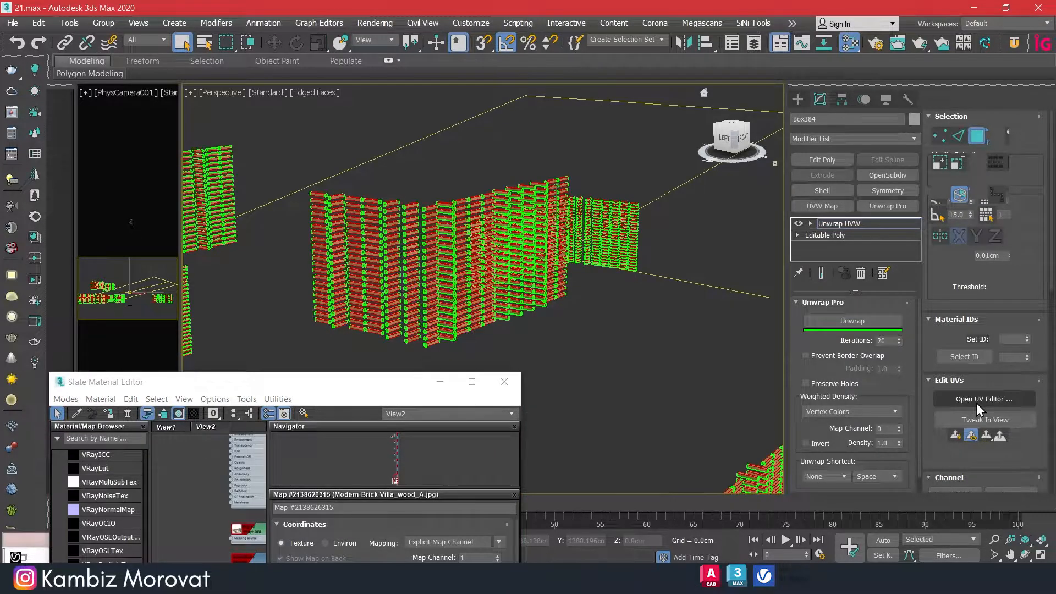
pyautogui.click(982, 395)
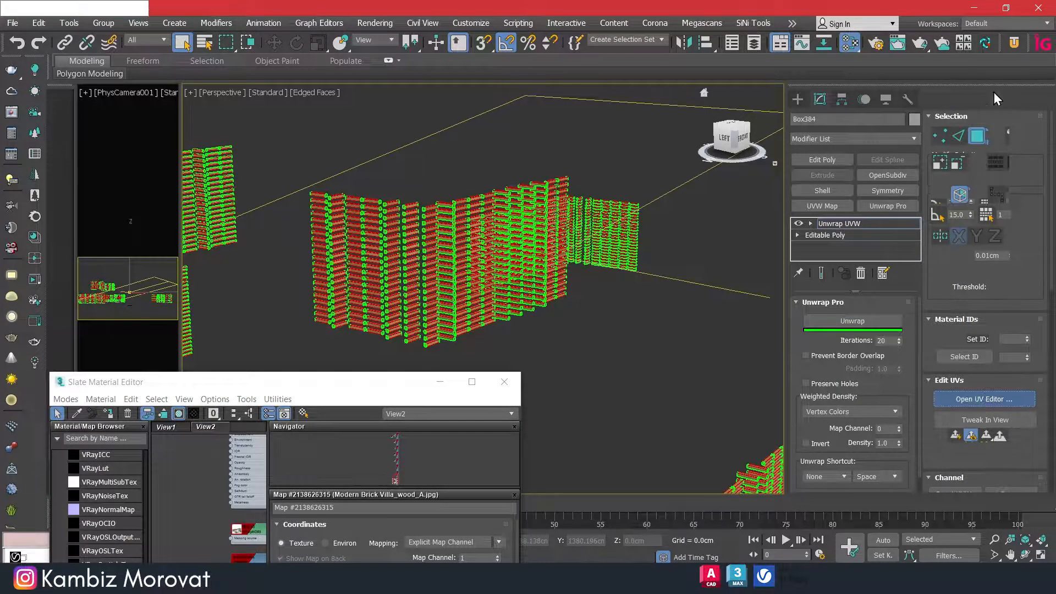
pyautogui.click(1012, 41)
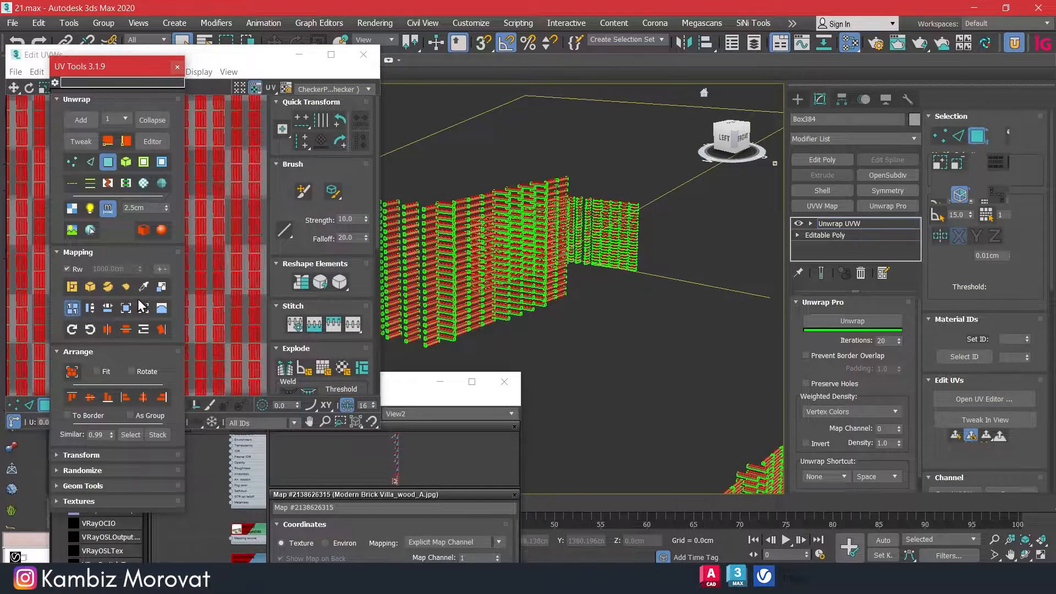
pyautogui.click(162, 286)
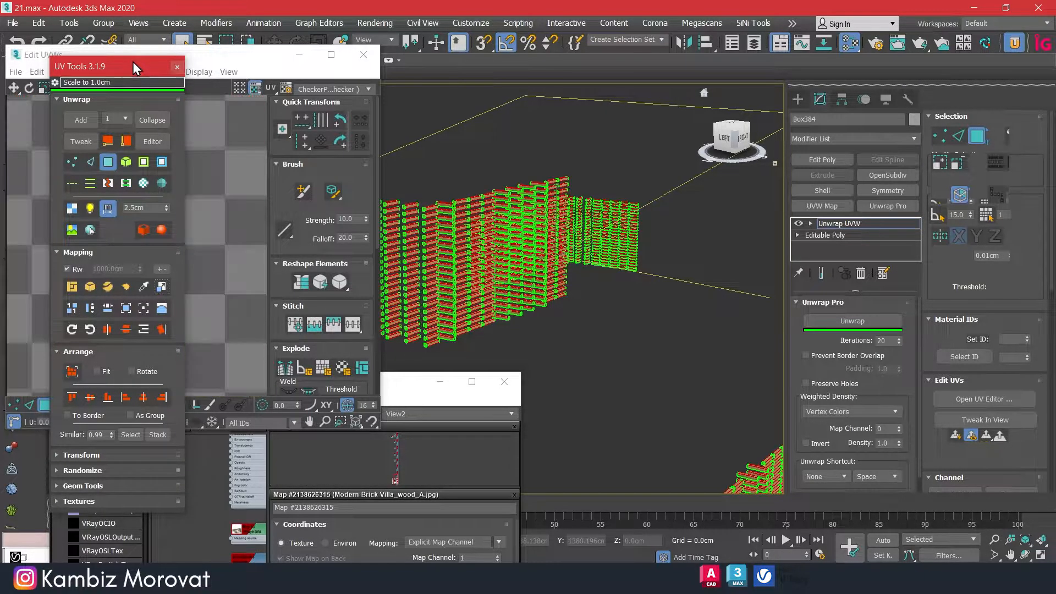
pyautogui.click(177, 67)
# Move the whole UV layout so its lower-left corner sits at the UV origin, and inspect the wood grain on the slats
pyautogui.scroll(-15, 193, 232)
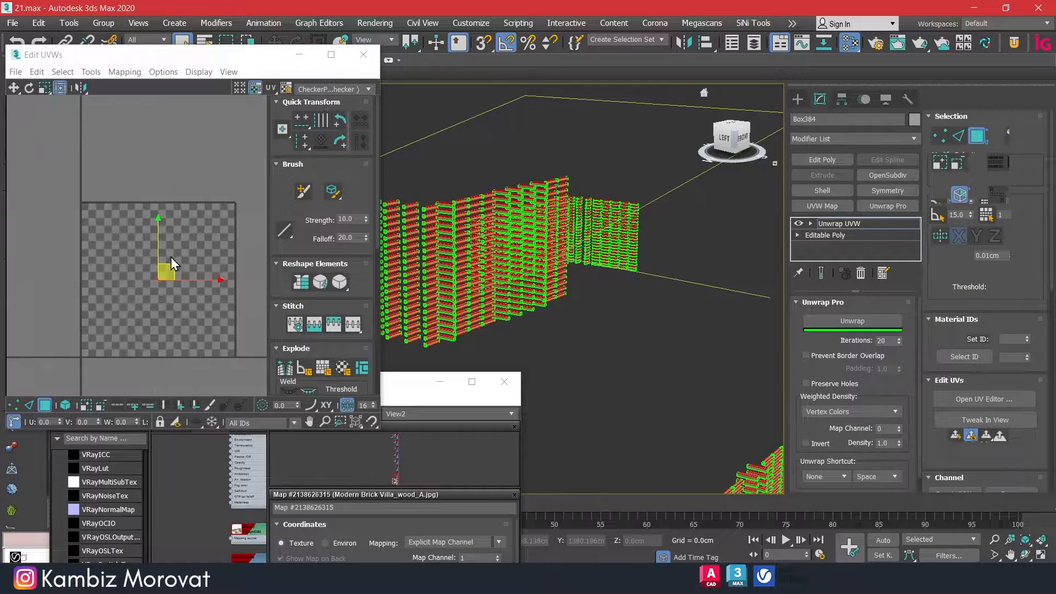
pyautogui.scroll(-10, 172, 260)
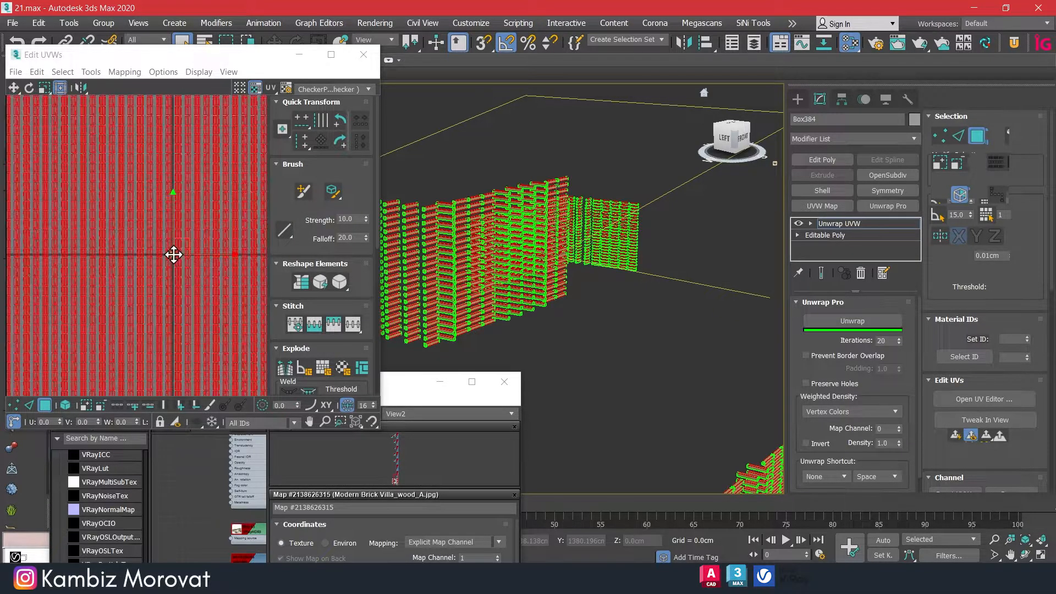
pyautogui.moveTo(188, 243); pyautogui.dragTo(272, 160)
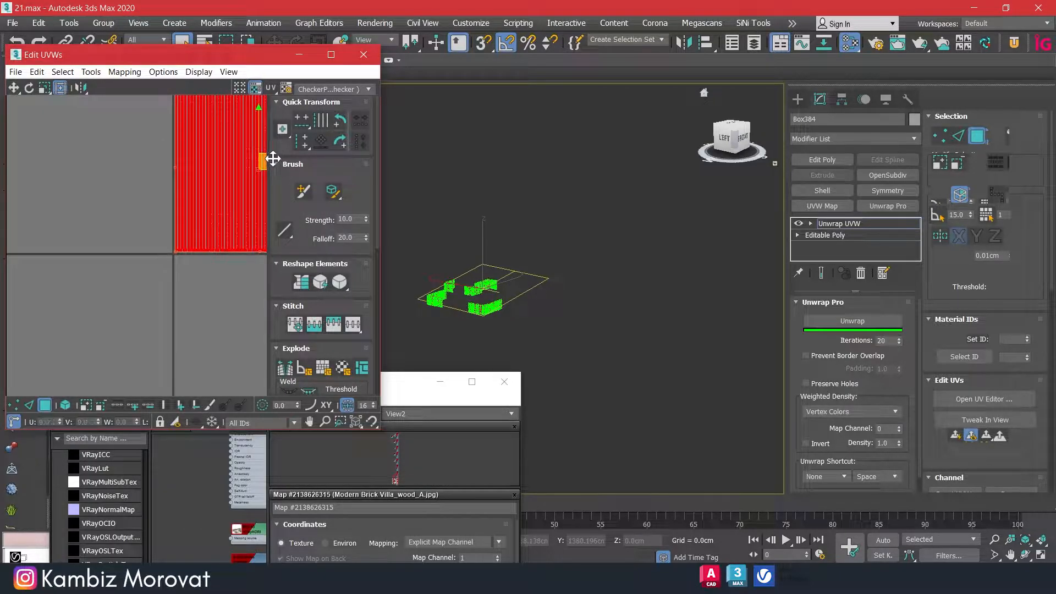
pyautogui.click(363, 55)
pyautogui.scroll(10, 540, 301)
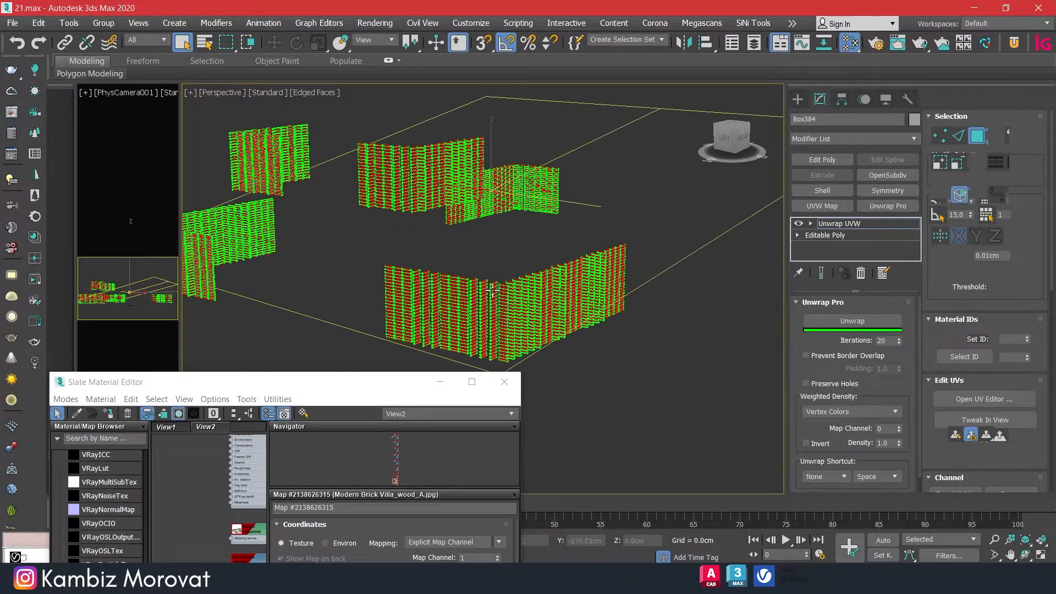
pyautogui.scroll(8, 540, 301)
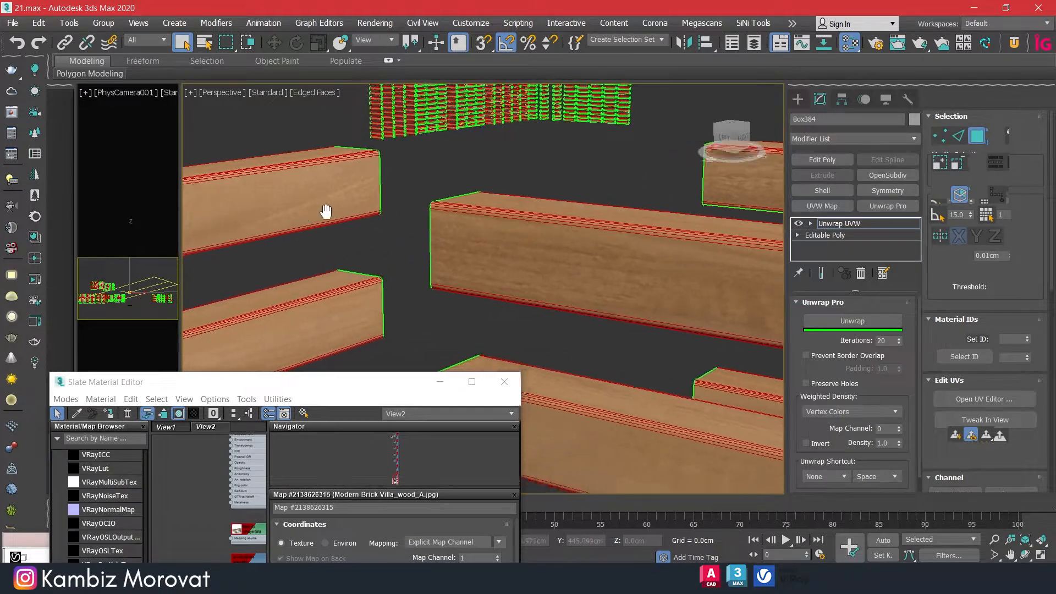
pyautogui.moveTo(326, 213); pyautogui.dragTo(776, 165, button='middle')
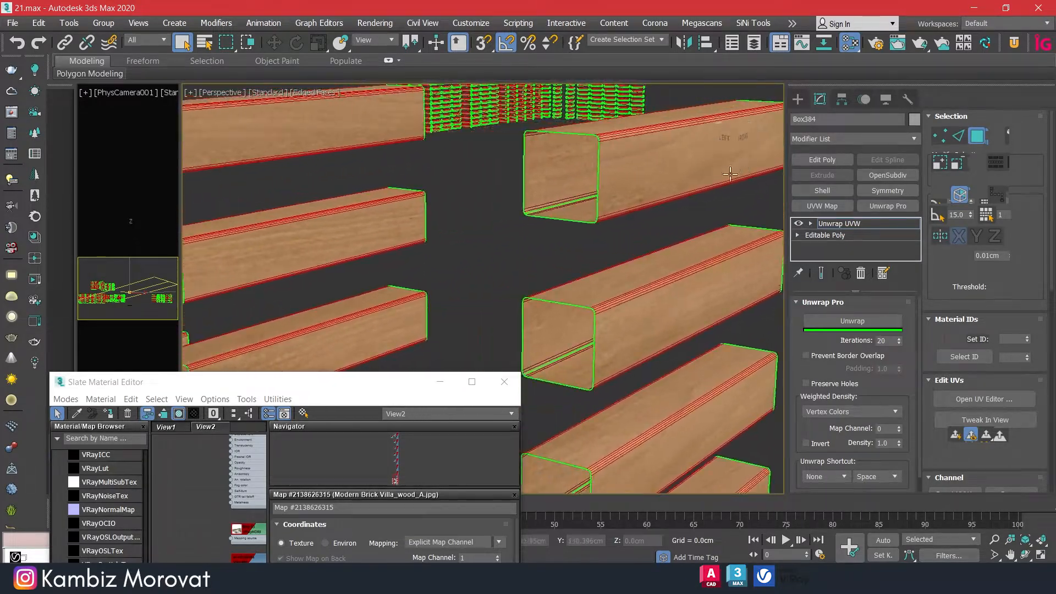
# Leave polygon selection on the slats and end the isolation to bring back the whole villa
pyautogui.click(981, 135)
pyautogui.scroll(-10, 533, 241)
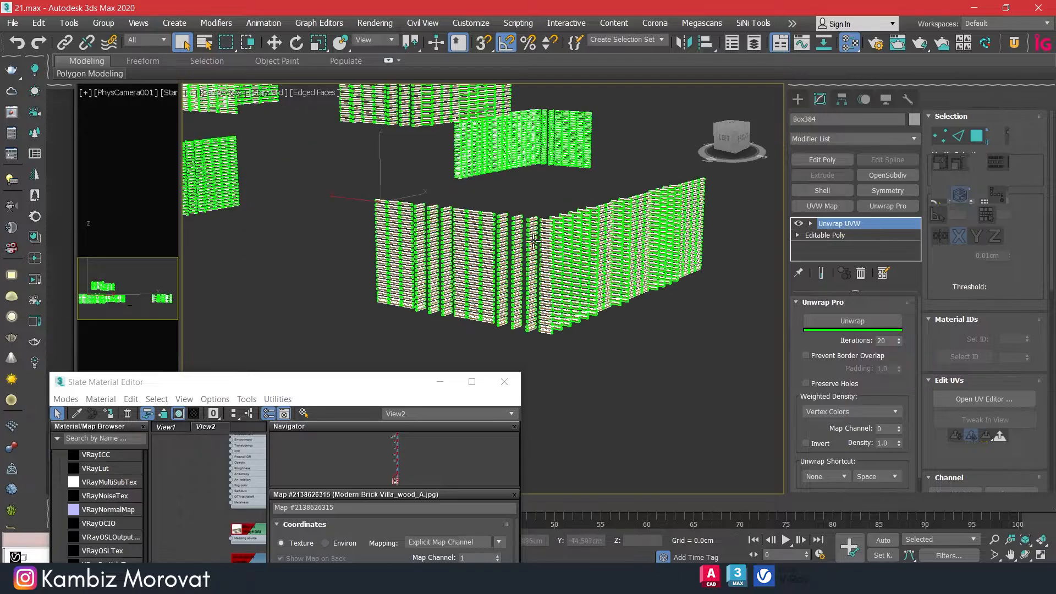
pyautogui.rightClick(616, 335)
pyautogui.click(654, 266)
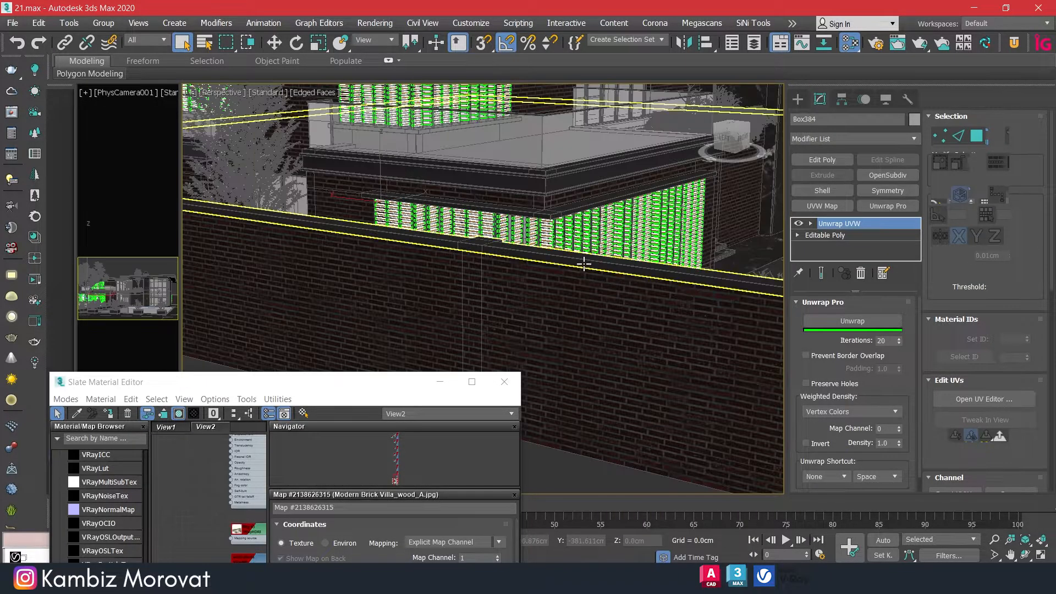
# Select the trees and plants around the villa and hide them
pyautogui.click(348, 163)
pyautogui.rightClick(348, 152)
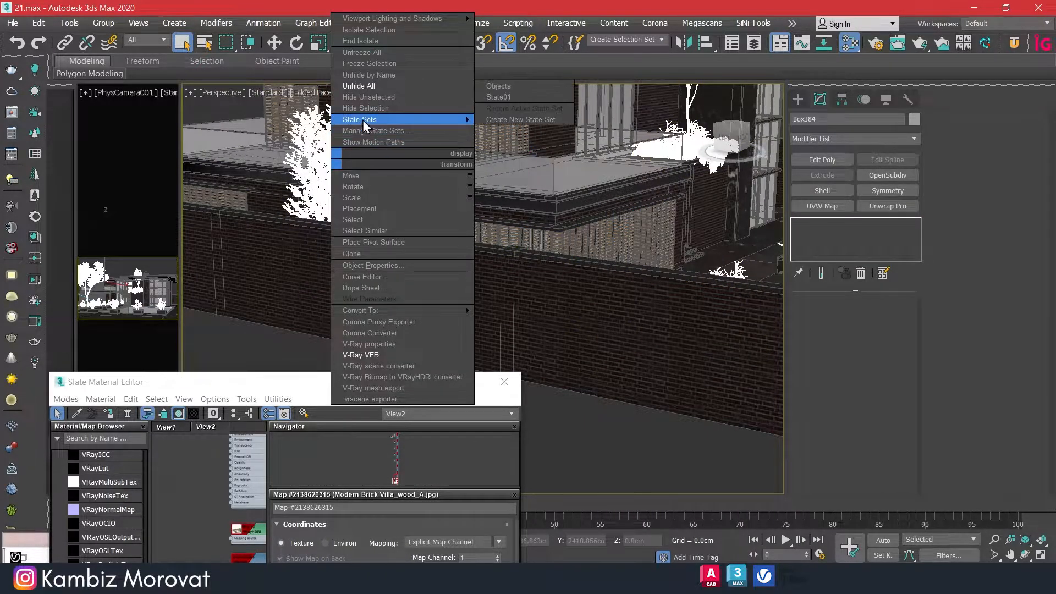
pyautogui.click(362, 118)
pyautogui.keyDown('alt'); pyautogui.moveTo(520, 191); pyautogui.dragTo(433, 190, button='middle'); pyautogui.keyUp('alt')
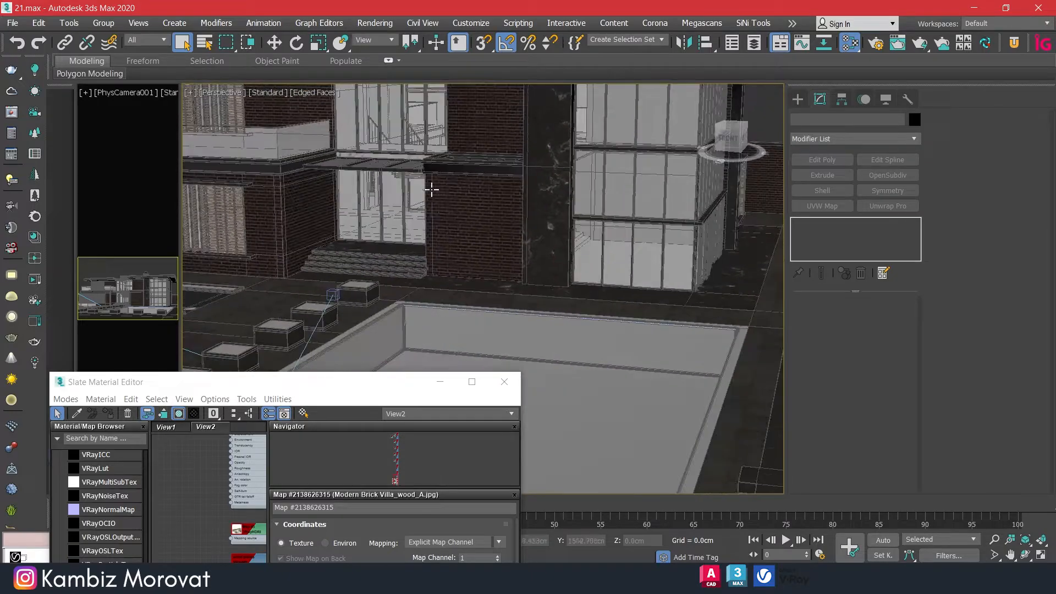
# Render the villa in the V-Ray frame buffer, stop it, and set a render region around the louvred wing
pyautogui.rightClick(424, 196)
pyautogui.click(505, 372)
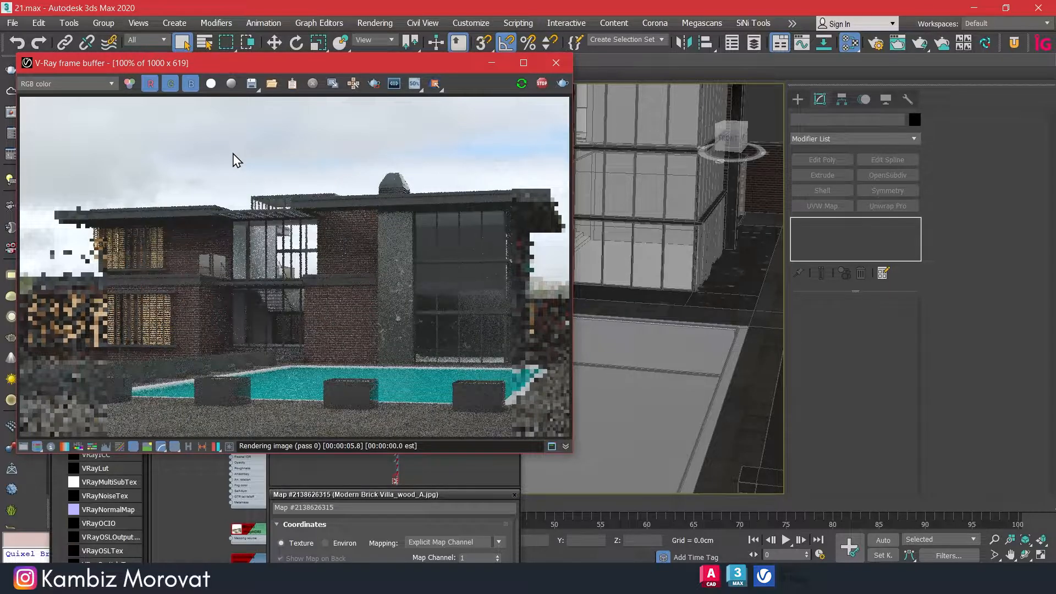
pyautogui.click(542, 85)
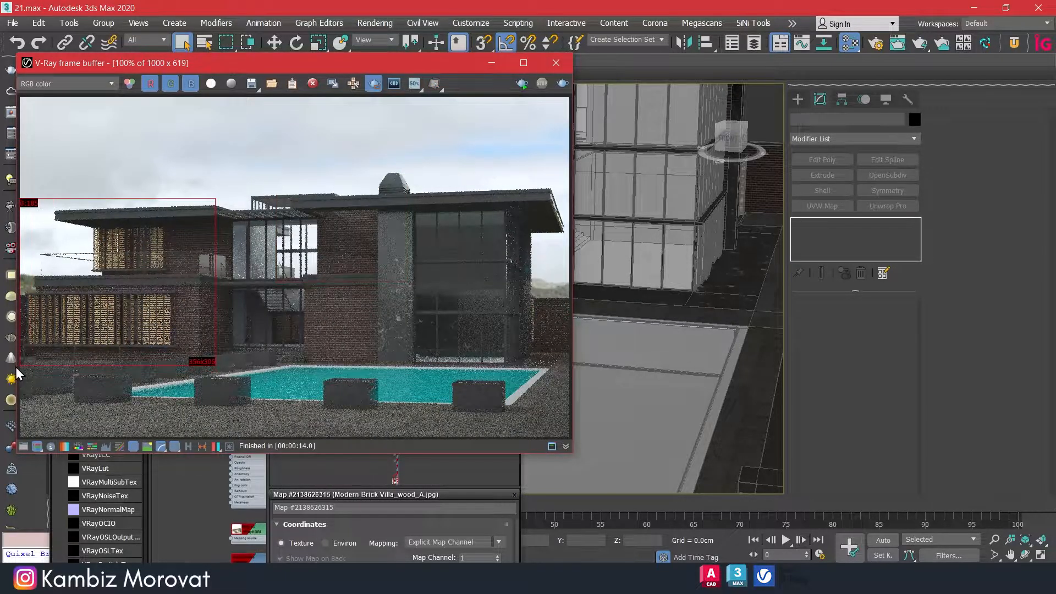
# Place the material editor beside the render, widen it, and move the wood bitmap node away from the wood planks material
pyautogui.click(454, 484)
pyautogui.moveTo(226, 385); pyautogui.dragTo(753, 84)
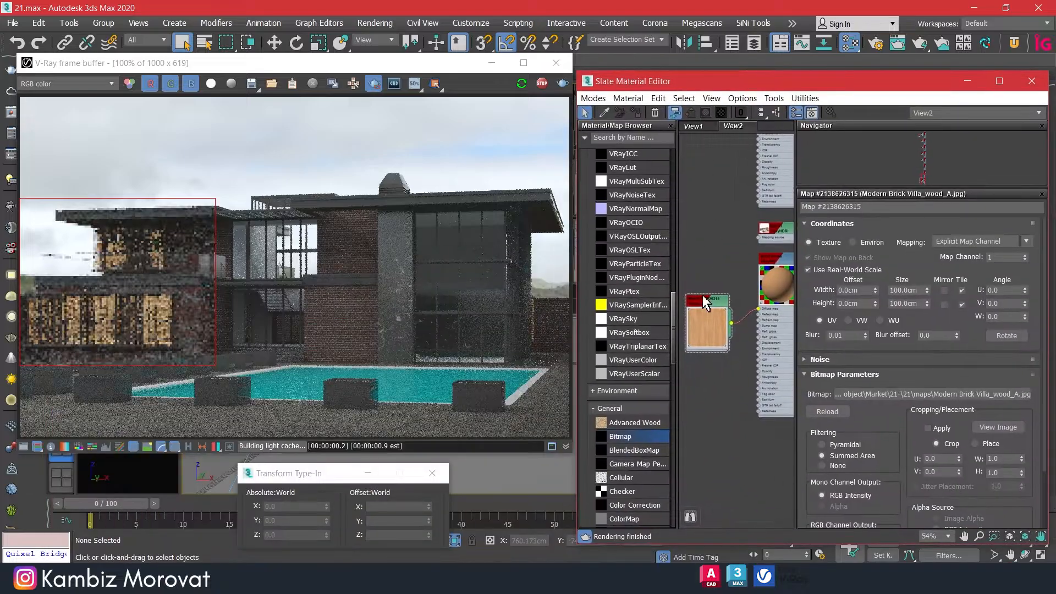
pyautogui.moveTo(576, 254); pyautogui.dragTo(436, 268)
pyautogui.moveTo(673, 319); pyautogui.dragTo(575, 278)
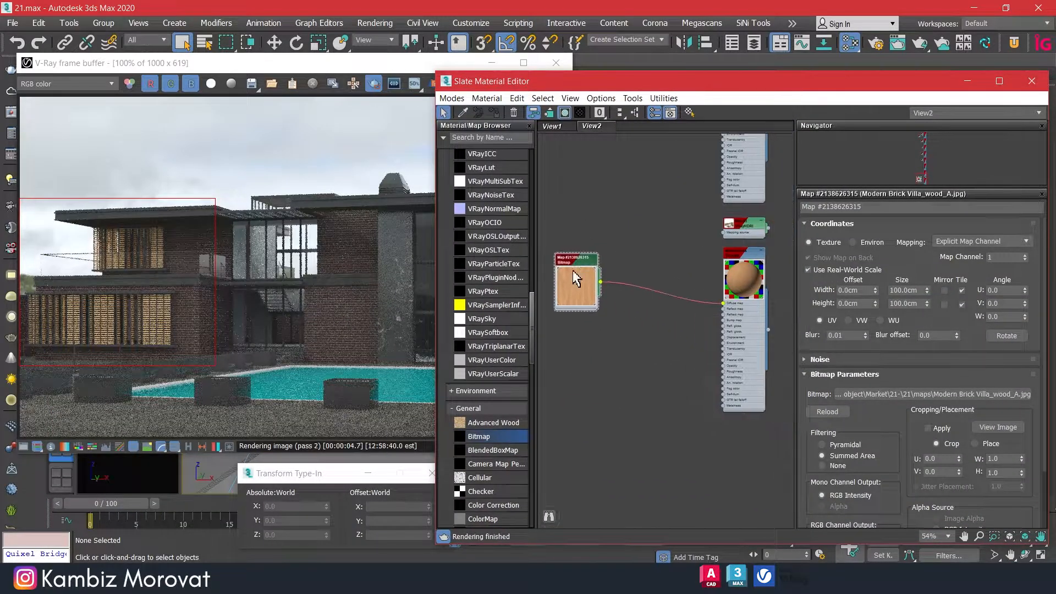
# Insert a Color Correction map between the wood bitmap and the wood planks diffuse input, and open its parameters
pyautogui.scroll(-7, 492, 275)
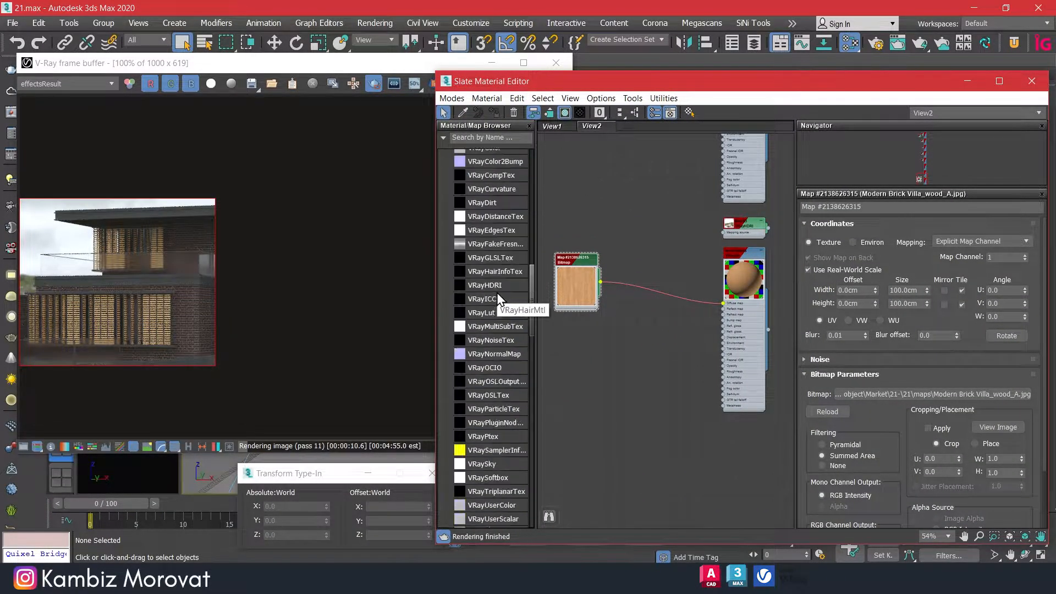
pyautogui.scroll(1, 492, 285)
pyautogui.moveTo(491, 268); pyautogui.dragTo(658, 289)
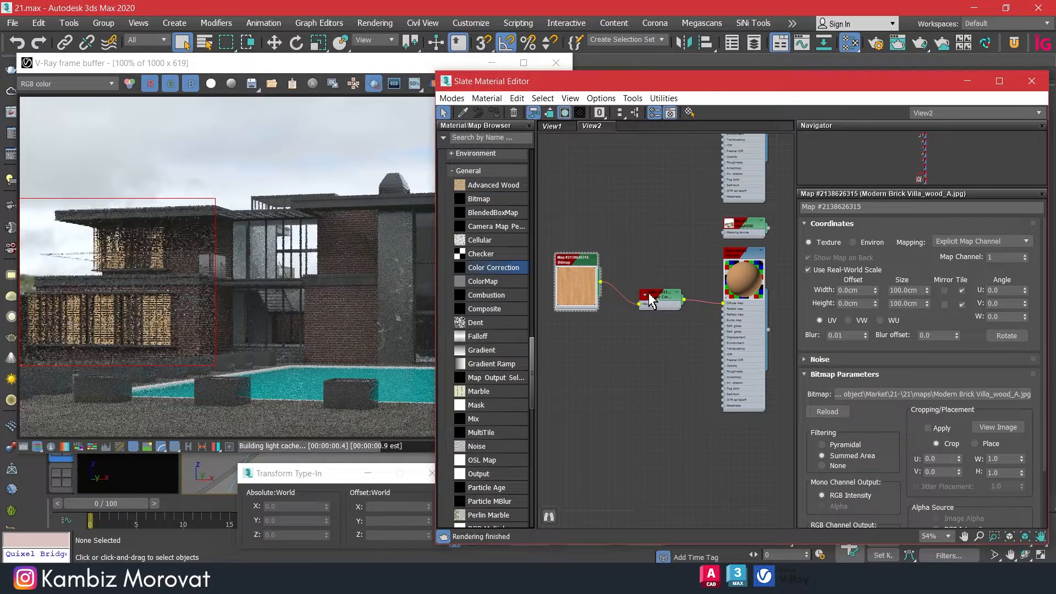
pyautogui.moveTo(579, 289); pyautogui.dragTo(585, 252)
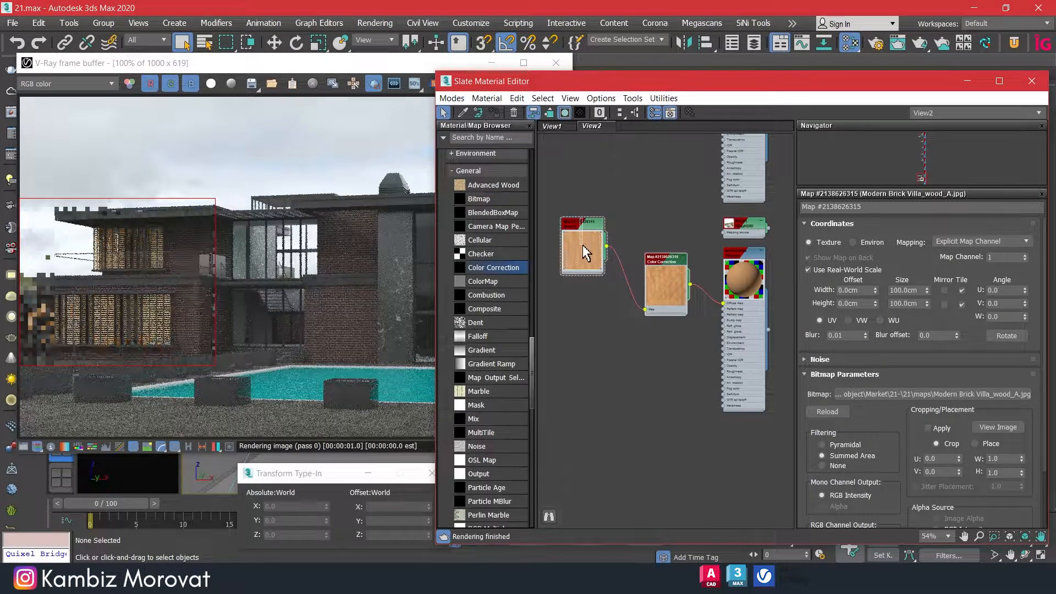
pyautogui.doubleClick(666, 263)
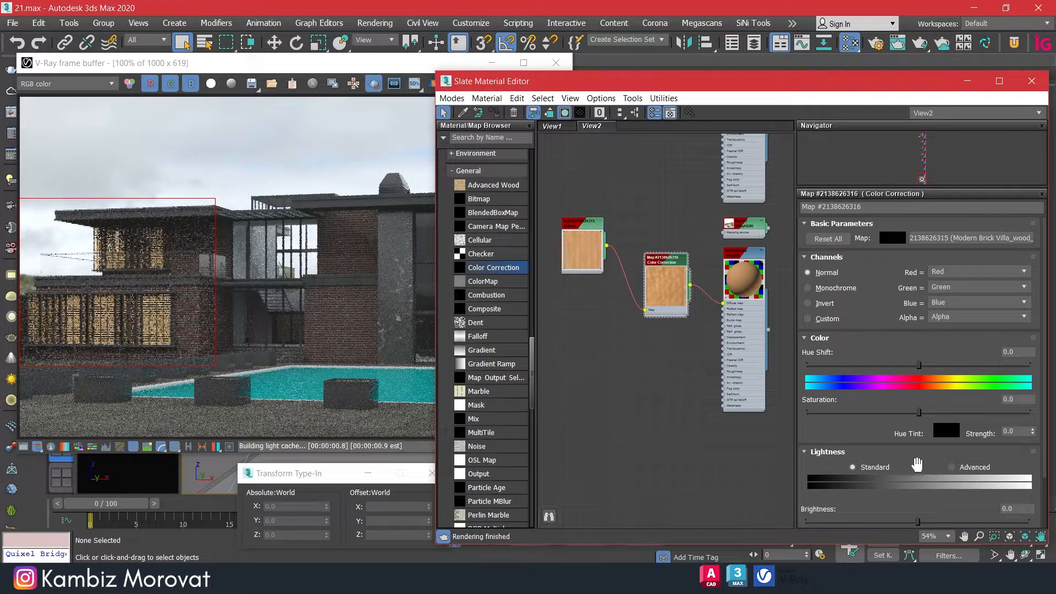
# Switch the Color Correction map's lightness to Advanced and set the RGB gamma/contrast to 0.5
pyautogui.click(971, 468)
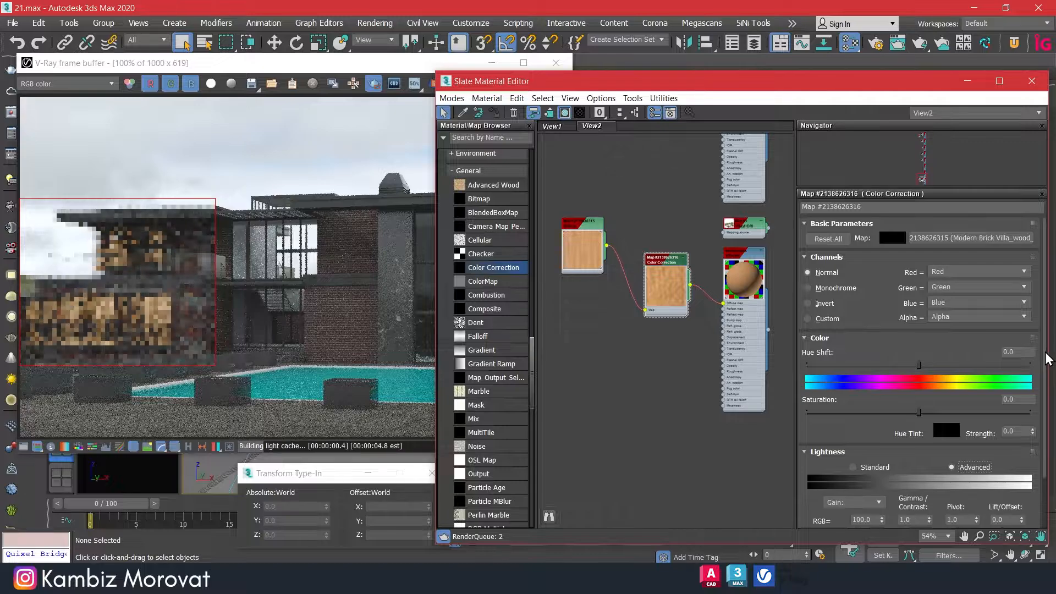
pyautogui.scroll(-2, 958, 312)
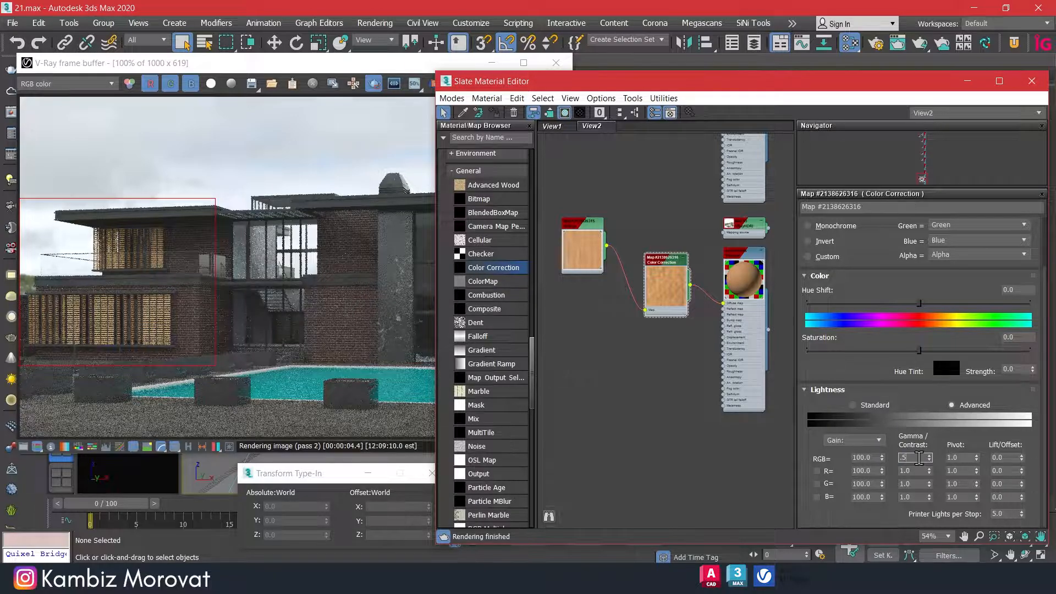
pyautogui.press('Return')
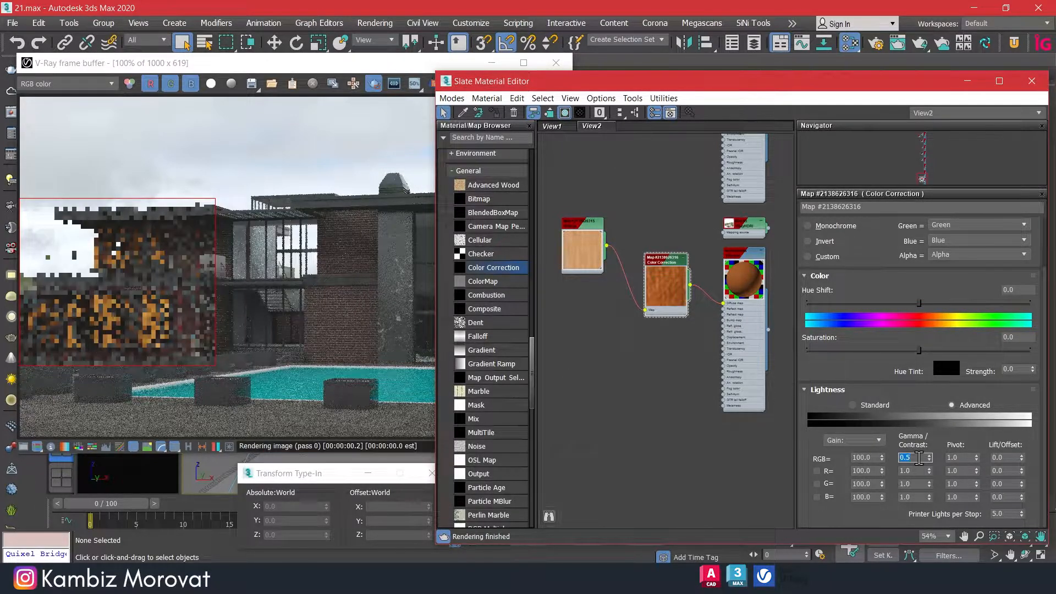
# Try a hue shift of about -39.6, reset it to 0, and lower the wood's saturation to about -51.6
pyautogui.click(895, 304)
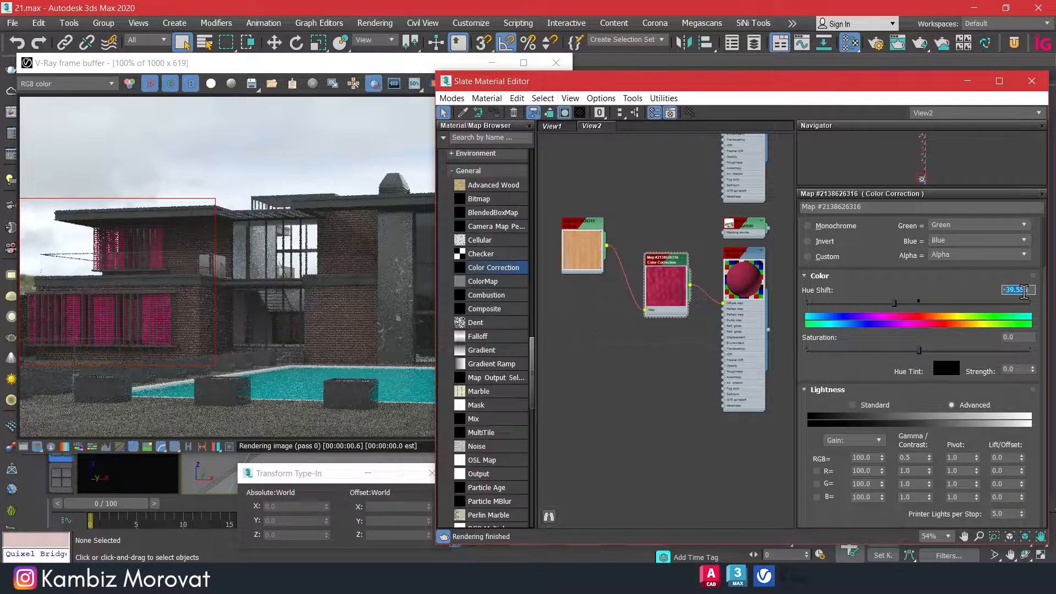
pyautogui.click(900, 349)
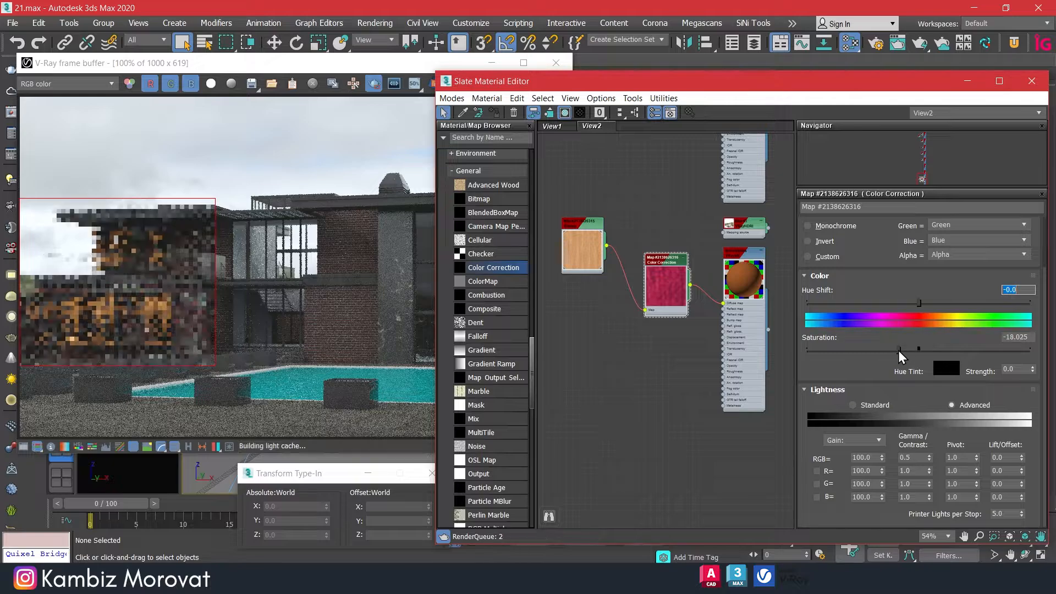
pyautogui.moveTo(899, 351); pyautogui.dragTo(847, 356)
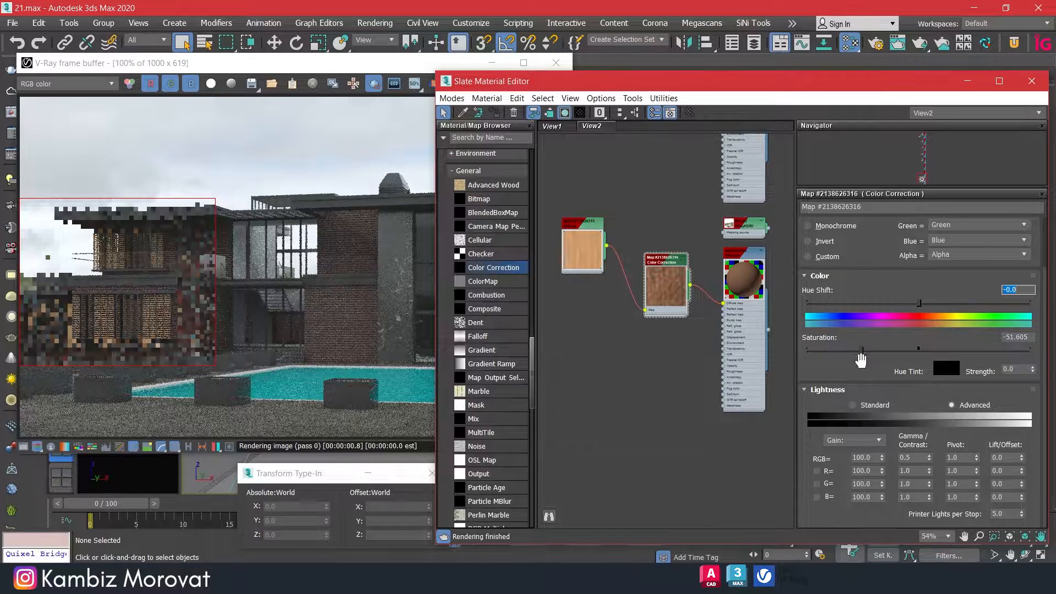
# Darken the wood by setting the RGB gamma/contrast to 0.2 and the saturation to about -69.4, and check the region render
pyautogui.click(913, 457)
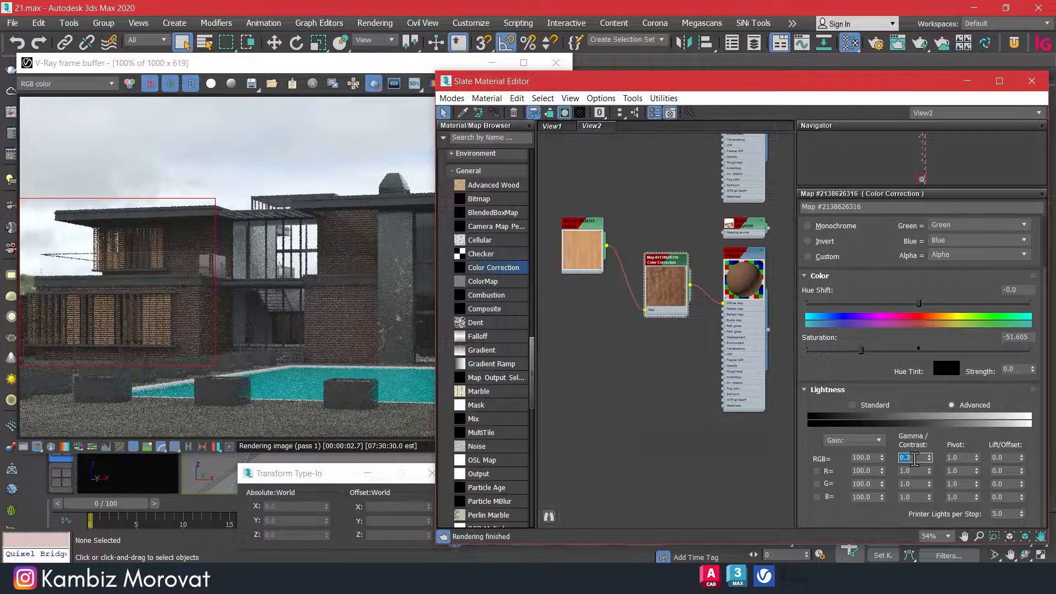
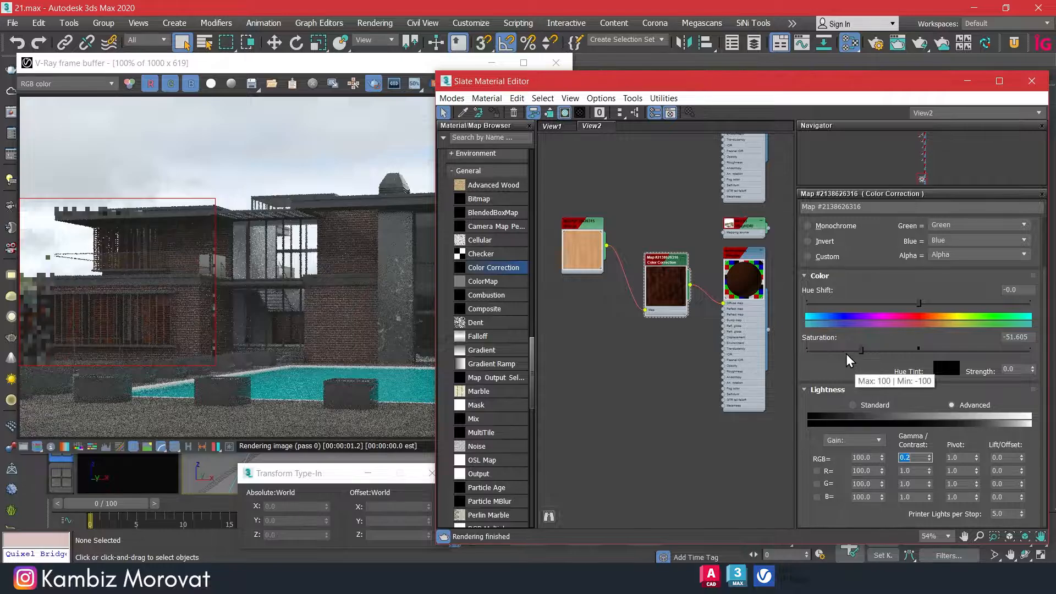
pyautogui.moveTo(861, 350); pyautogui.dragTo(841, 350)
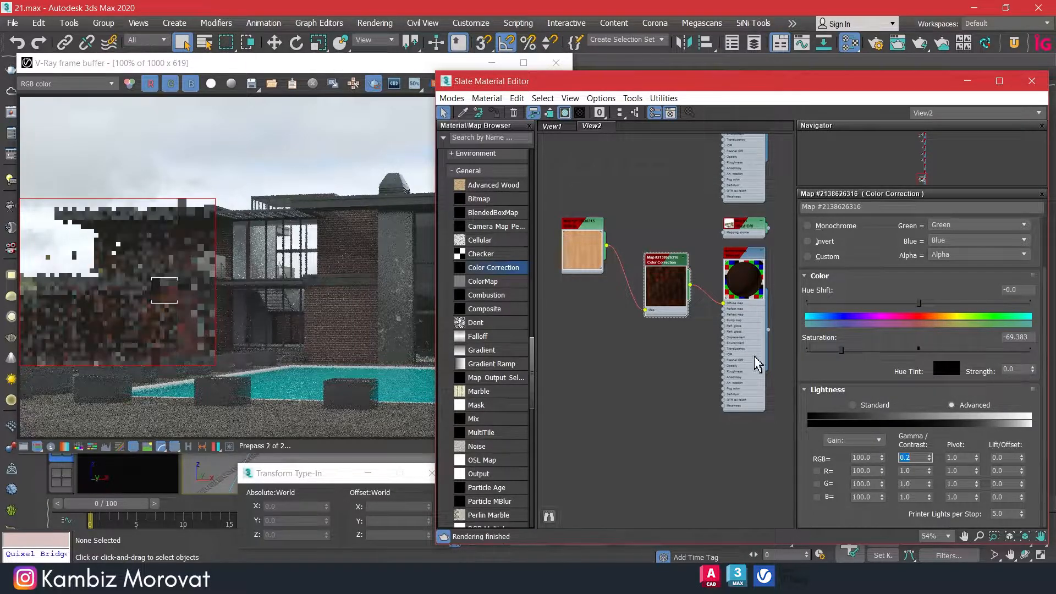
pyautogui.scroll(1, 159, 324)
pyautogui.moveTo(160, 324); pyautogui.dragTo(274, 332, button='middle')
pyautogui.scroll(-1, 280, 322)
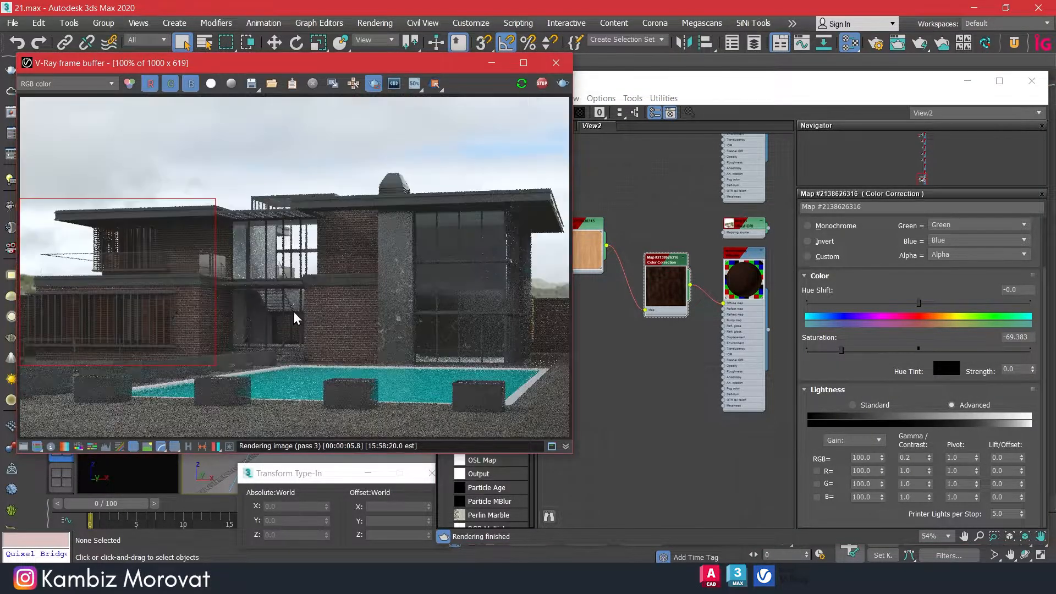
# Minimize the render and material windows, and clone the physical camera to a position in the yard near the louvred wing
pyautogui.click(492, 62)
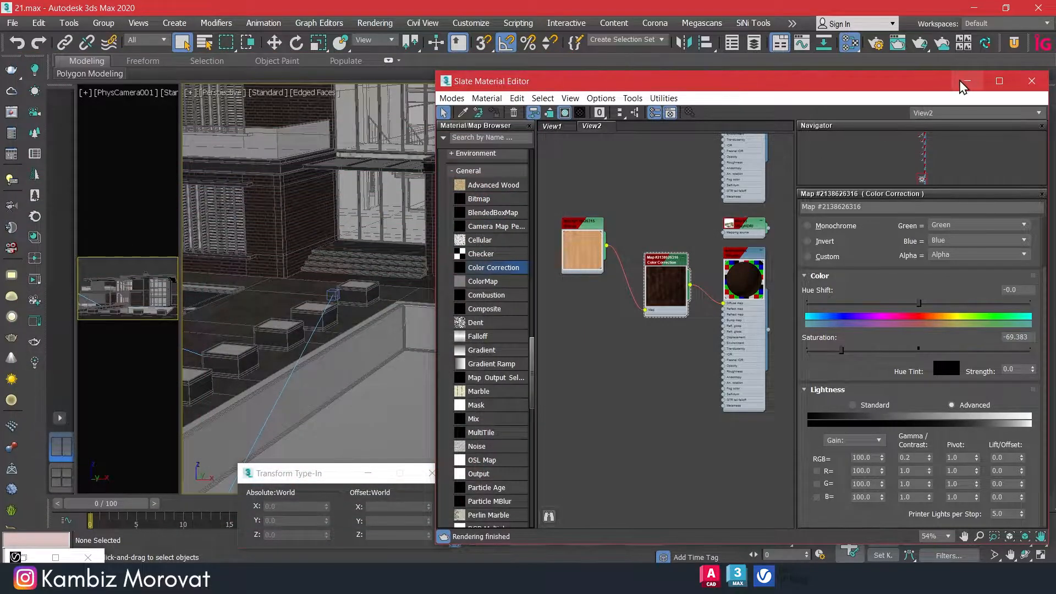
pyautogui.click(961, 82)
pyautogui.scroll(-5, 357, 352)
pyautogui.keyDown('alt'); pyautogui.moveTo(358, 352); pyautogui.dragTo(516, 330, button='middle'); pyautogui.keyUp('alt')
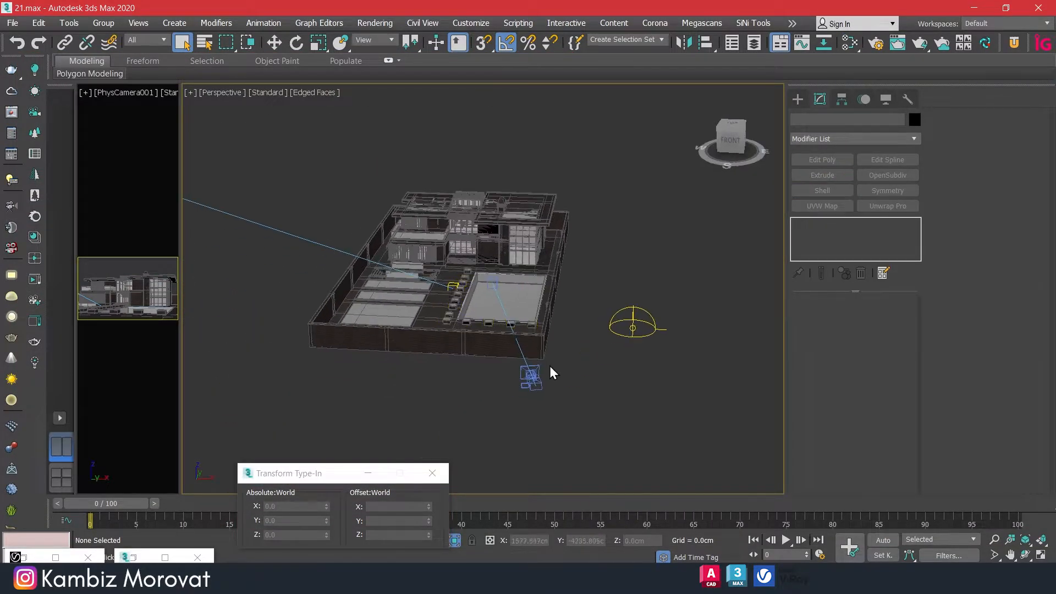
pyautogui.click(531, 377)
pyautogui.keyDown('alt'); pyautogui.moveTo(530, 397); pyautogui.dragTo(519, 413, button='middle'); pyautogui.keyUp('alt')
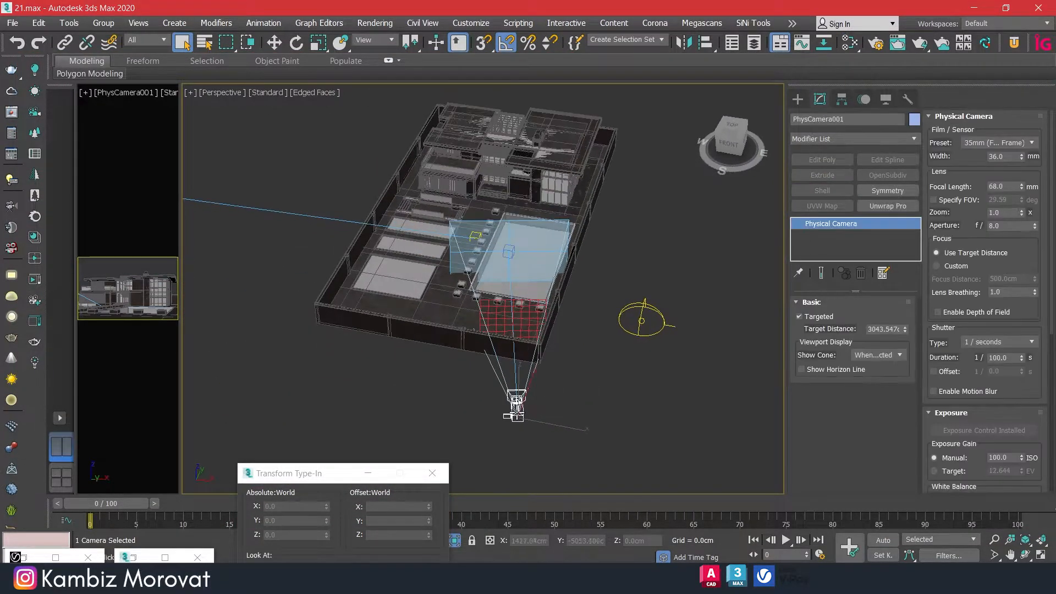
pyautogui.press('w')
pyautogui.keyDown('shift'); pyautogui.moveTo(445, 243); pyautogui.dragTo(401, 201); pyautogui.keyUp('shift')
pyautogui.click(543, 350)
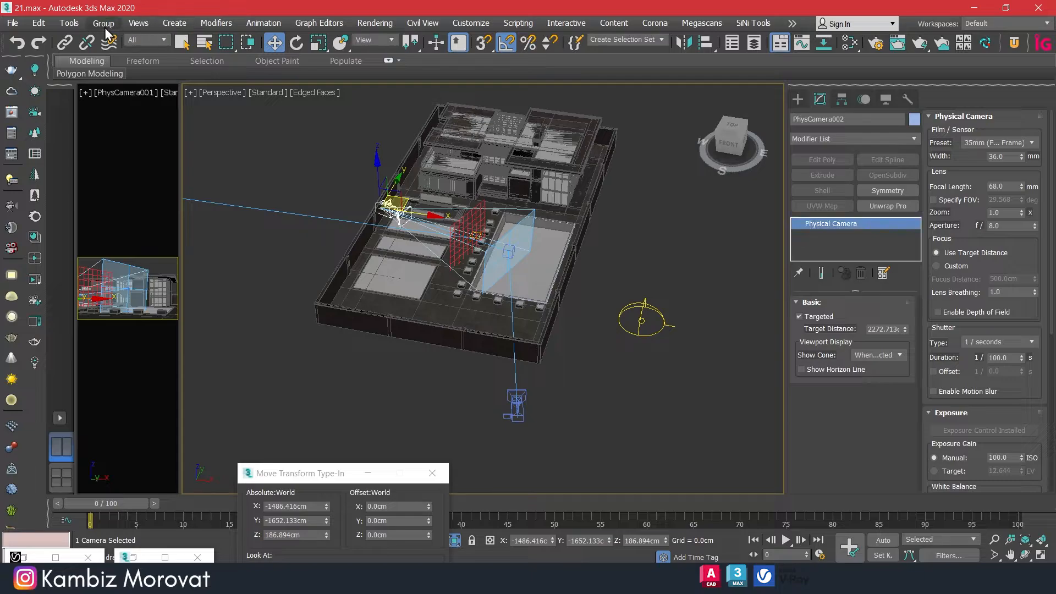
# Select the cloned camera's target through a scene explorer, move it toward the villa, and look through PhysCamera002 in the large viewport
pyautogui.click(69, 23)
pyautogui.click(88, 40)
pyautogui.click(179, 154)
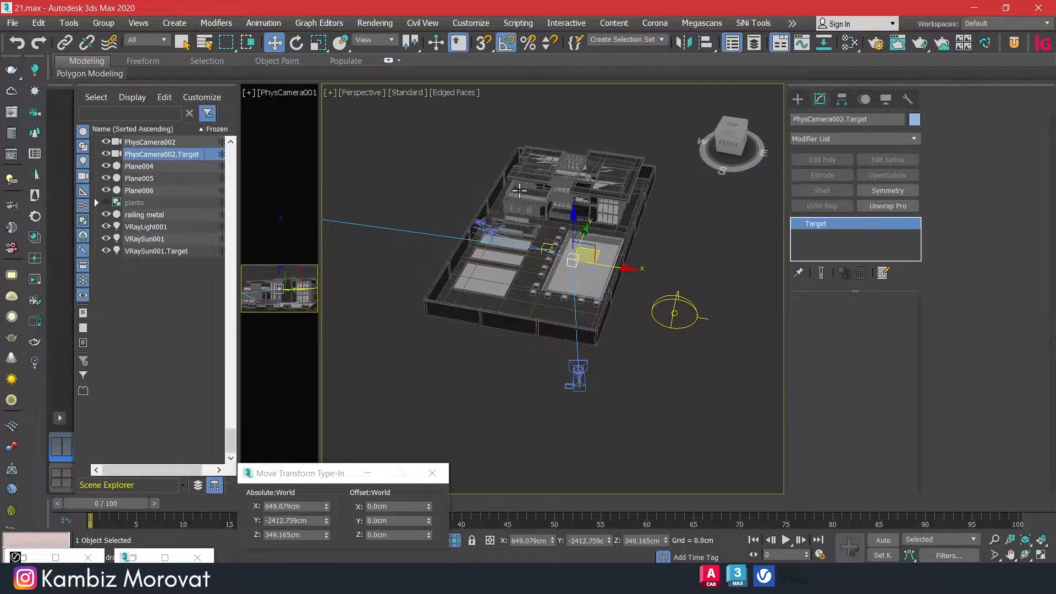
pyautogui.moveTo(599, 249); pyautogui.dragTo(551, 160)
pyautogui.press('c')
pyautogui.doubleClick(497, 200)
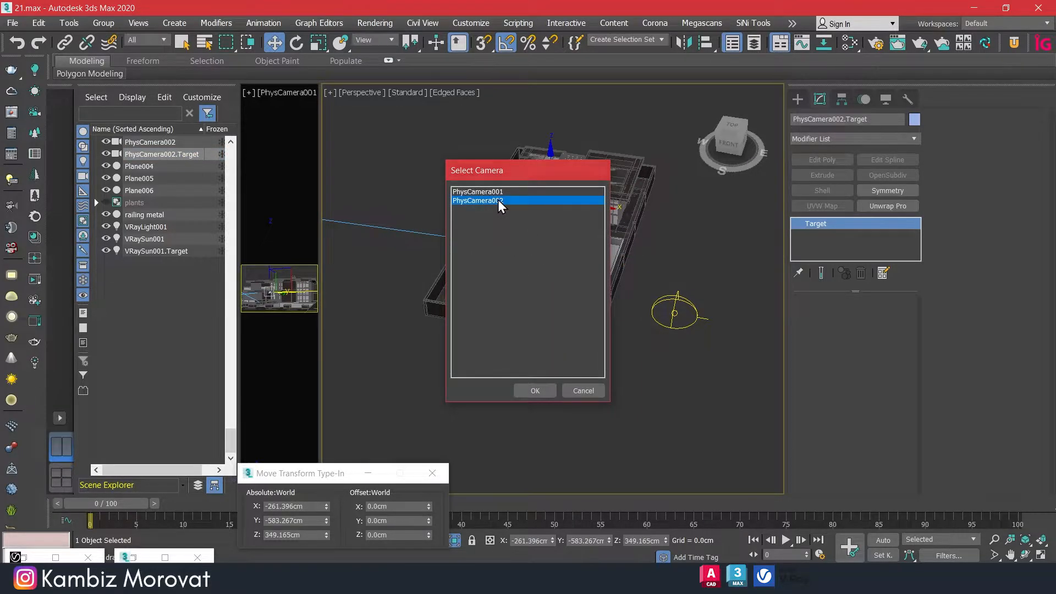
pyautogui.moveTo(465, 289)
pyautogui.mouseDown(button='middle')
pyautogui.moveTo(568, 283)
pyautogui.moveTo(694, 255)
pyautogui.moveTo(507, 278)
pyautogui.moveTo(465, 269)
pyautogui.mouseUp(button='middle')
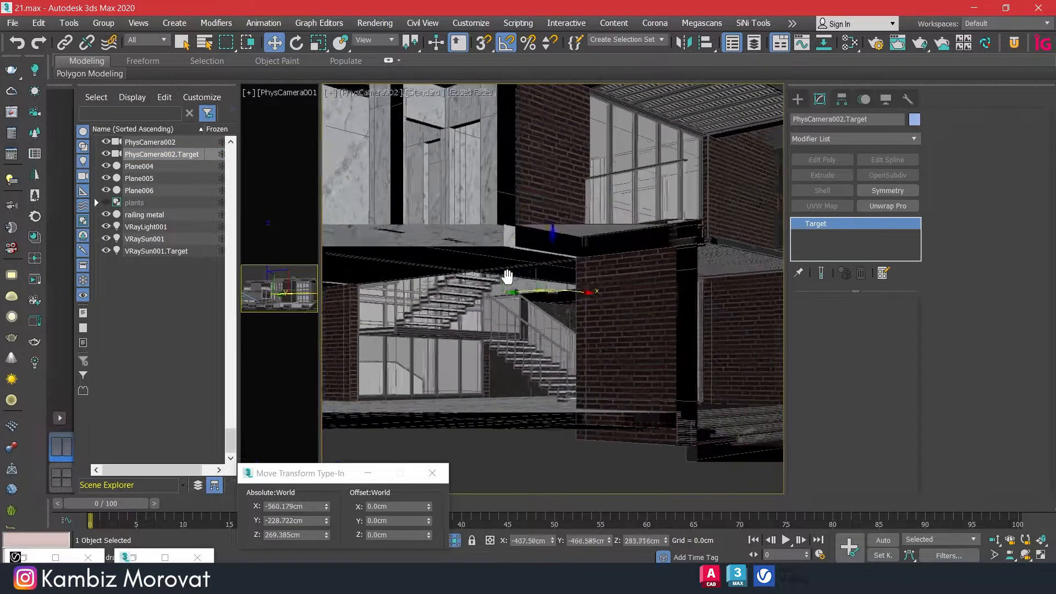
# Select PhysCamera002 and disable its clipping planes in the Miscellaneous parameters
pyautogui.click(142, 143)
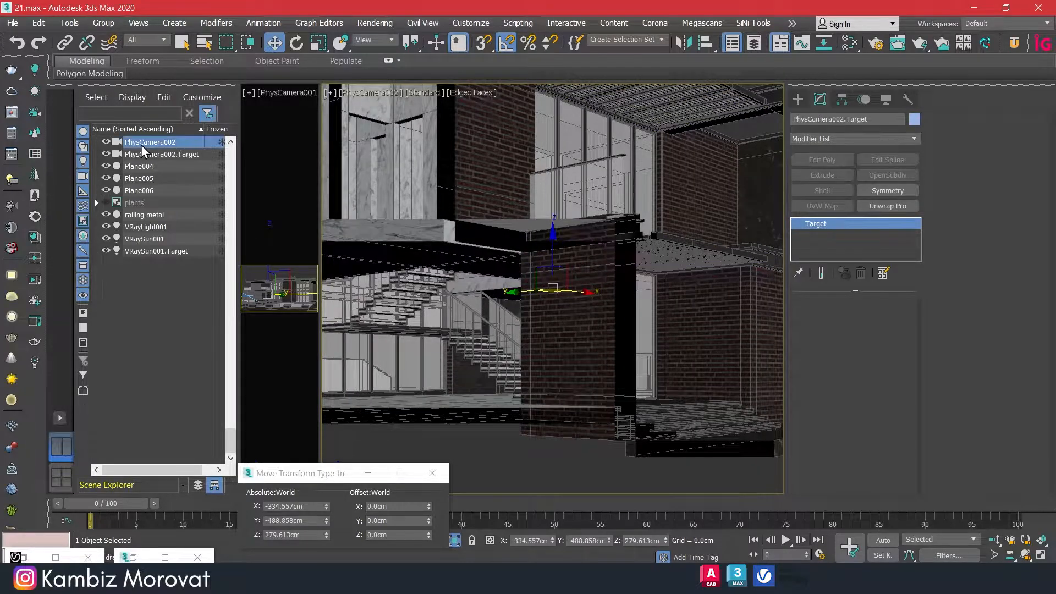
pyautogui.moveTo(1051, 237); pyautogui.dragTo(1054, 445)
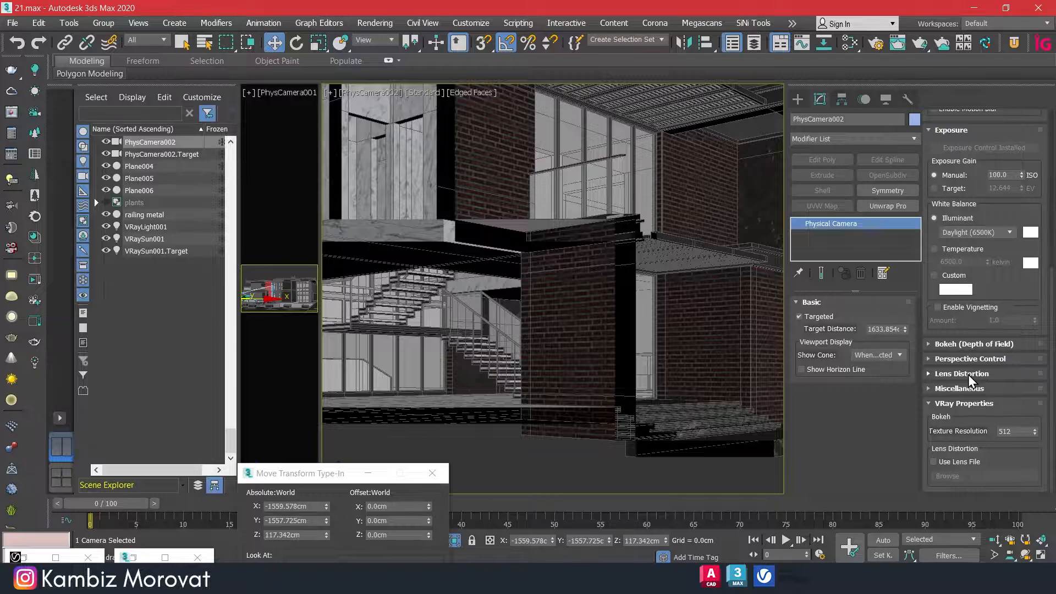
pyautogui.click(960, 388)
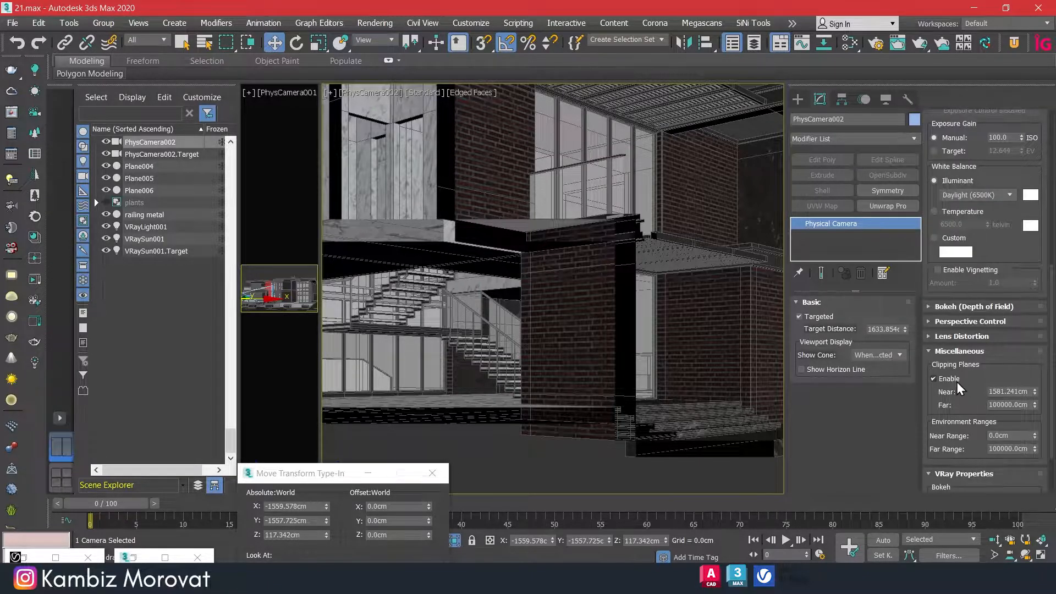
pyautogui.click(948, 379)
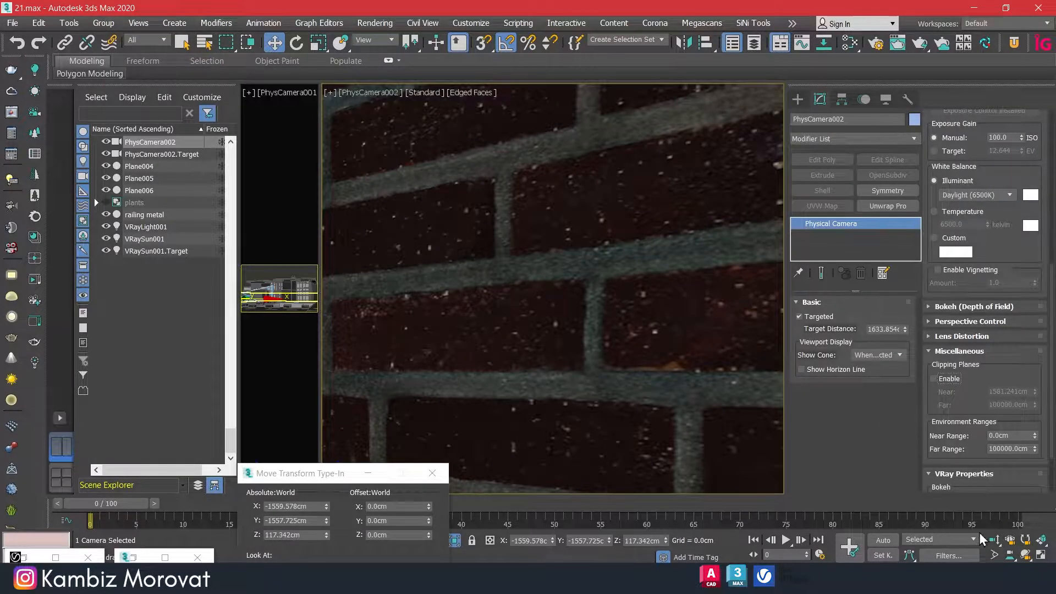
# Dolly and pan PhysCamera002 until the wooden louvre slats fill its view
pyautogui.click(995, 541)
pyautogui.moveTo(481, 270)
pyautogui.mouseDown()
pyautogui.moveTo(488, 346)
pyautogui.moveTo(498, 265)
pyautogui.mouseUp()
pyautogui.moveTo(499, 277); pyautogui.dragTo(662, 328, button='middle')
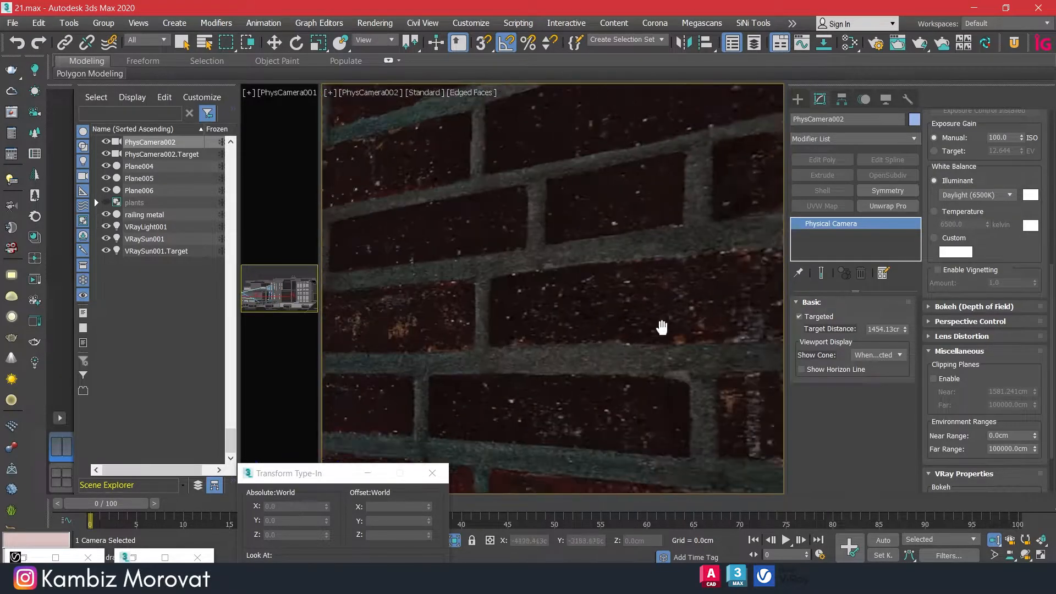
pyautogui.moveTo(568, 358); pyautogui.dragTo(570, 335)
pyautogui.moveTo(570, 335); pyautogui.dragTo(643, 326, button='middle')
pyautogui.rightClick(642, 326)
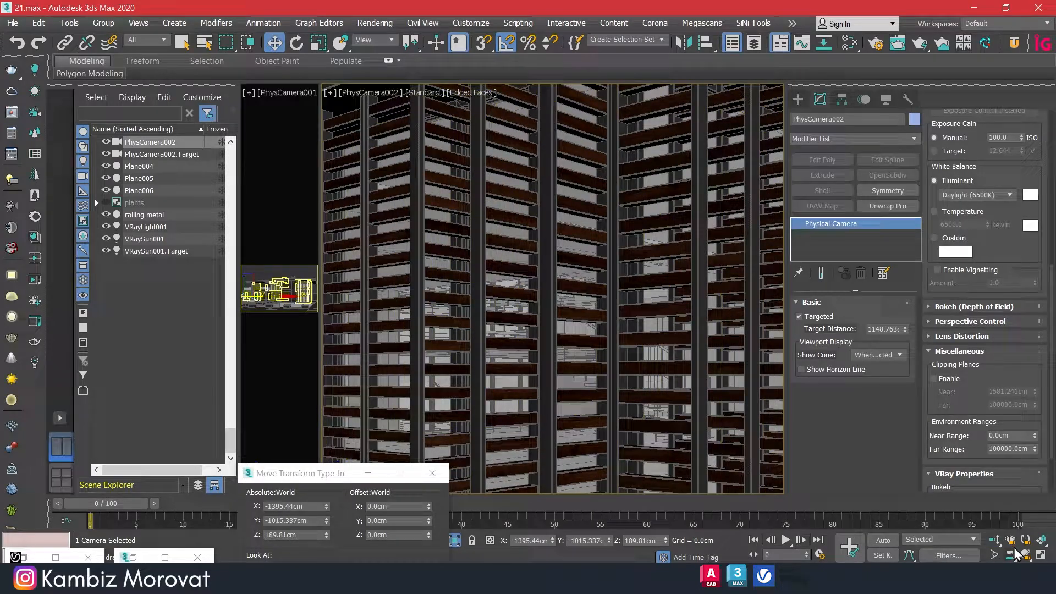
# Orbit, dolly and pan PhysCamera002 to frame the corner of the louvred wing at an angle
pyautogui.click(1025, 554)
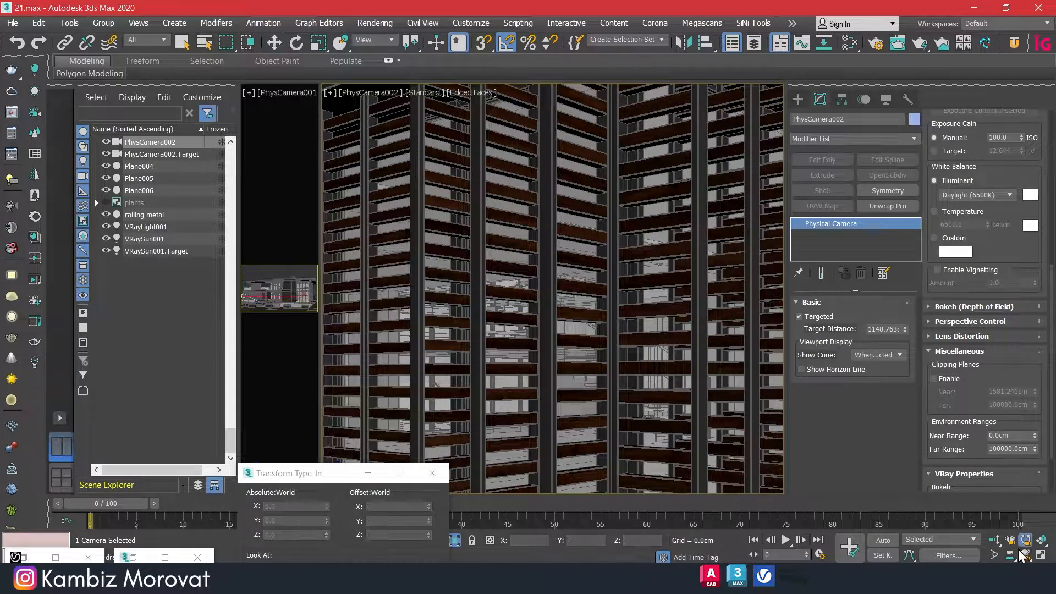
pyautogui.moveTo(703, 418); pyautogui.dragTo(691, 419)
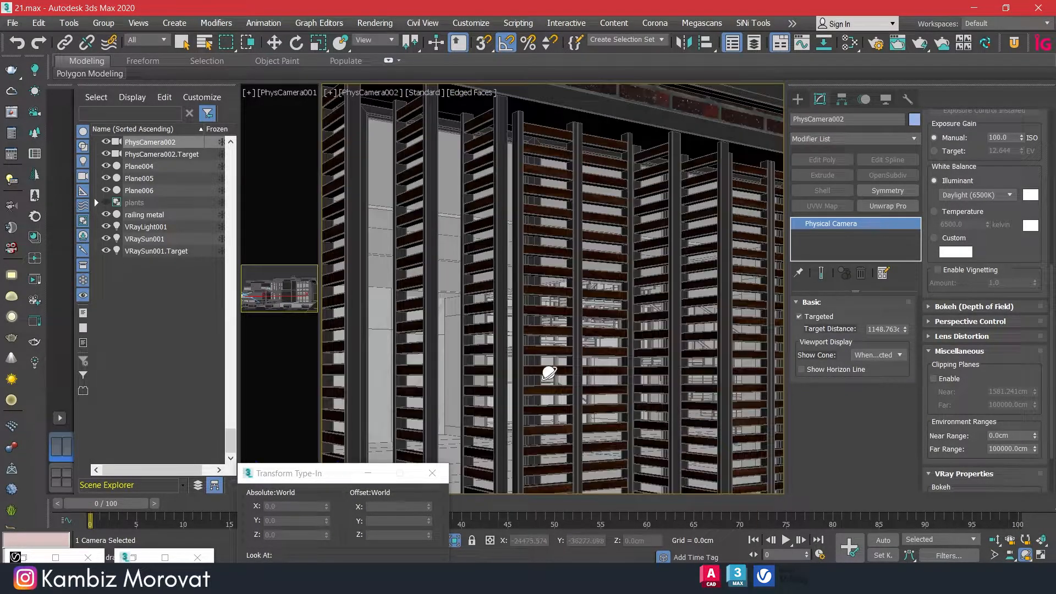
pyautogui.moveTo(420, 319); pyautogui.dragTo(436, 335)
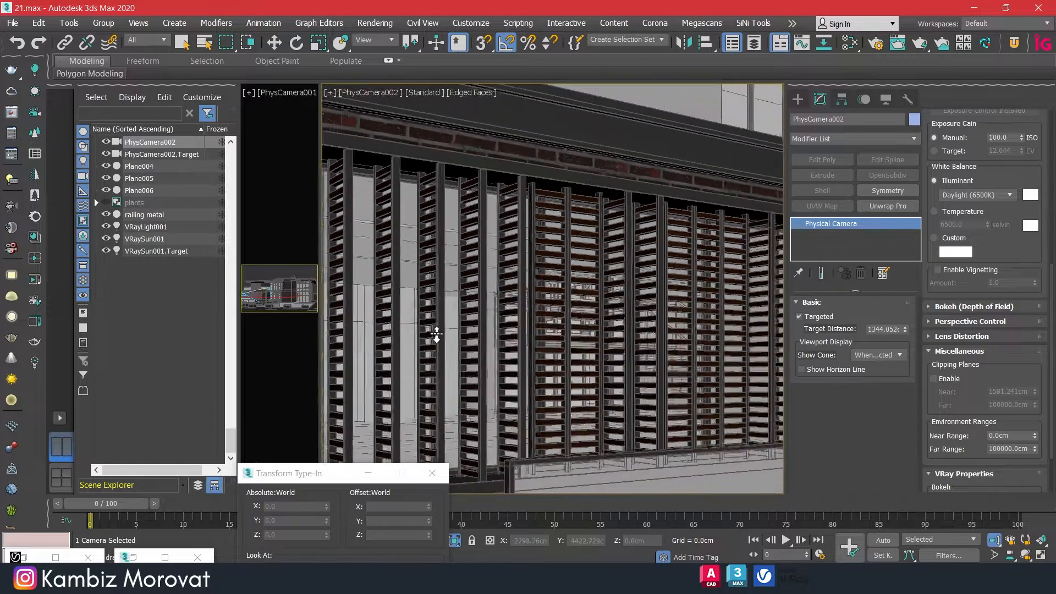
pyautogui.moveTo(436, 335); pyautogui.dragTo(563, 329, button='middle')
pyautogui.moveTo(562, 329); pyautogui.dragTo(572, 318)
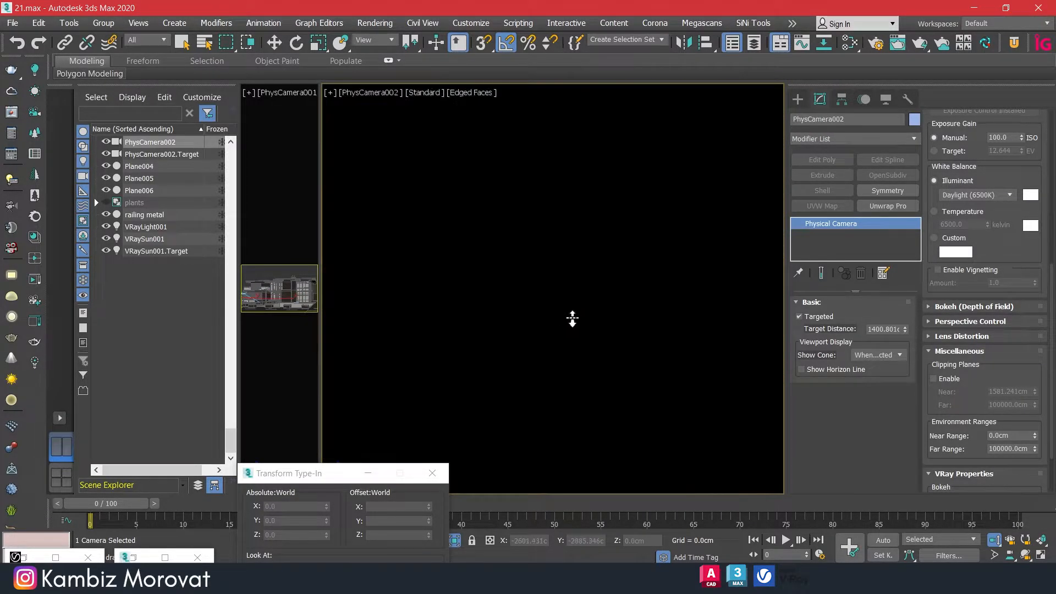
pyautogui.keyDown('alt'); pyautogui.moveTo(779, 407); pyautogui.dragTo(628, 407, button='middle'); pyautogui.keyUp('alt')
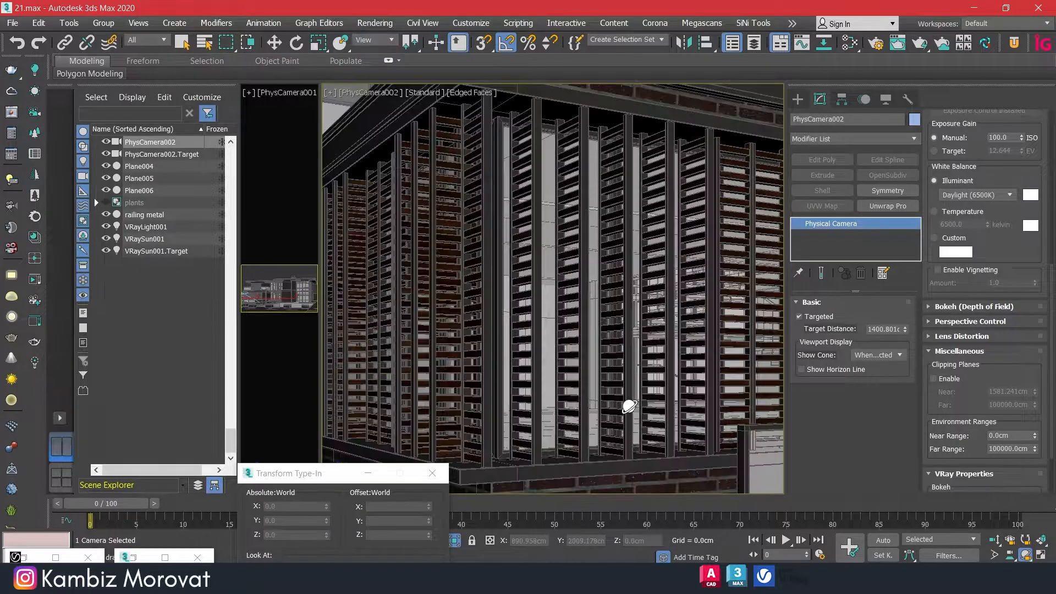
pyautogui.moveTo(551, 388); pyautogui.dragTo(585, 382, button='middle')
pyautogui.press('w')
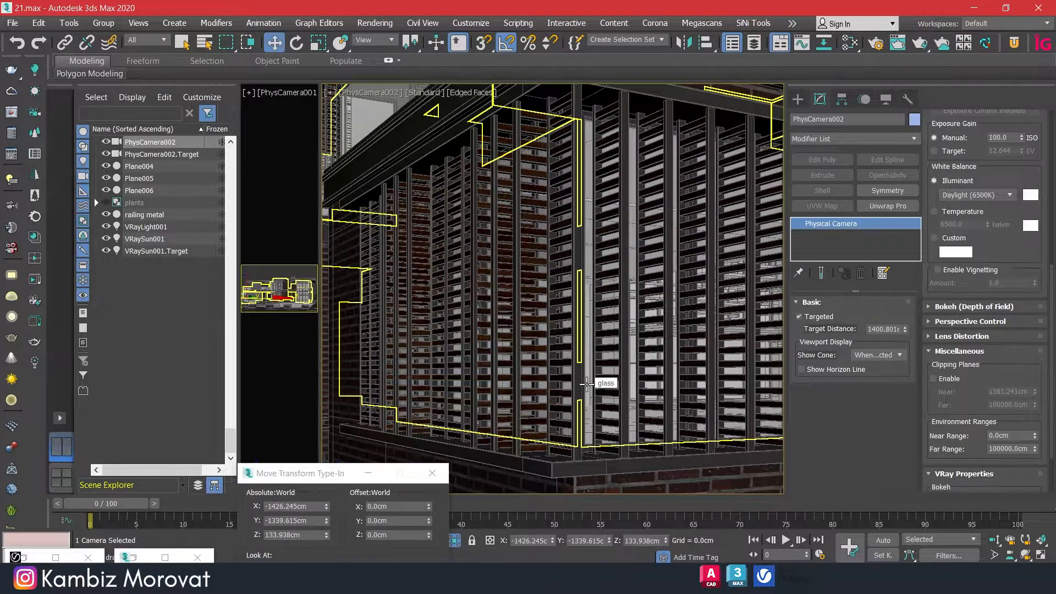
pyautogui.moveTo(416, 356); pyautogui.dragTo(424, 358, button='middle')
# Show PhysCamera002 in the narrow viewport, and return the large viewport to a Perspective view of the villa's front
pyautogui.middleClick(286, 296)
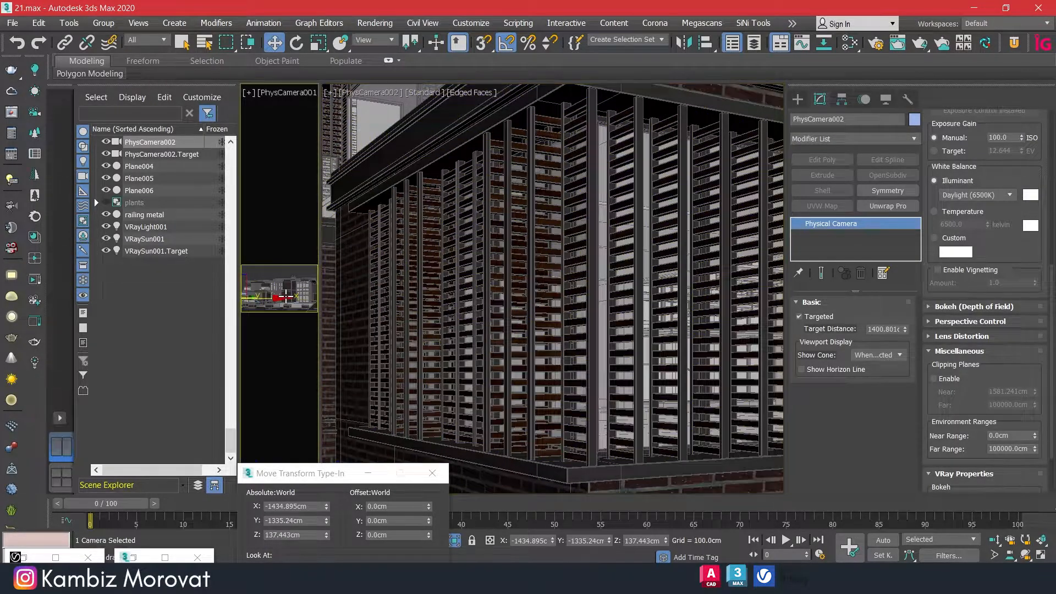
pyautogui.press('c')
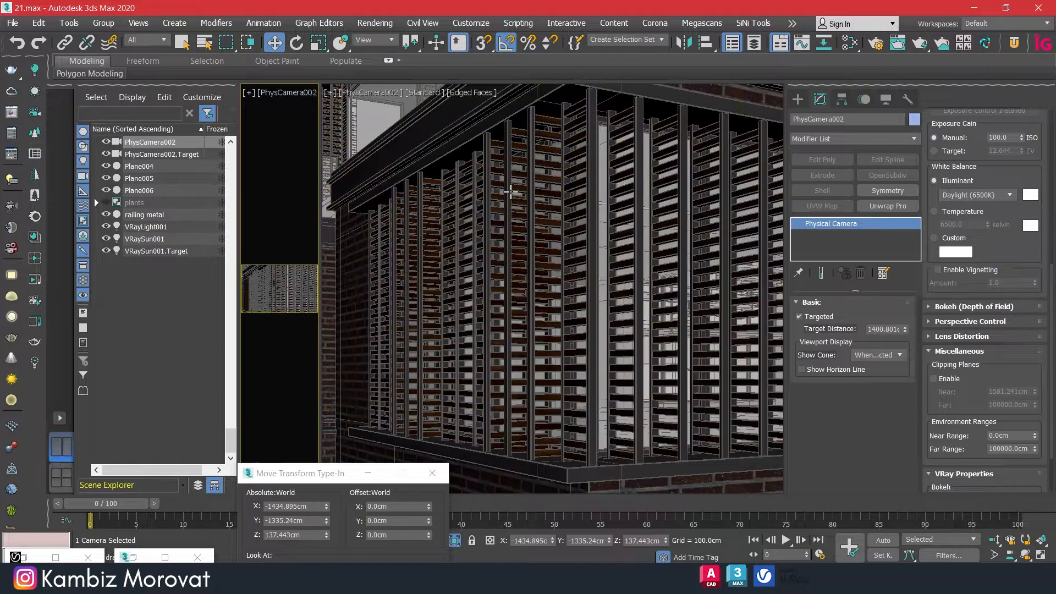
pyautogui.middleClick(520, 212)
pyautogui.press('p')
pyautogui.scroll(-5, 520, 212)
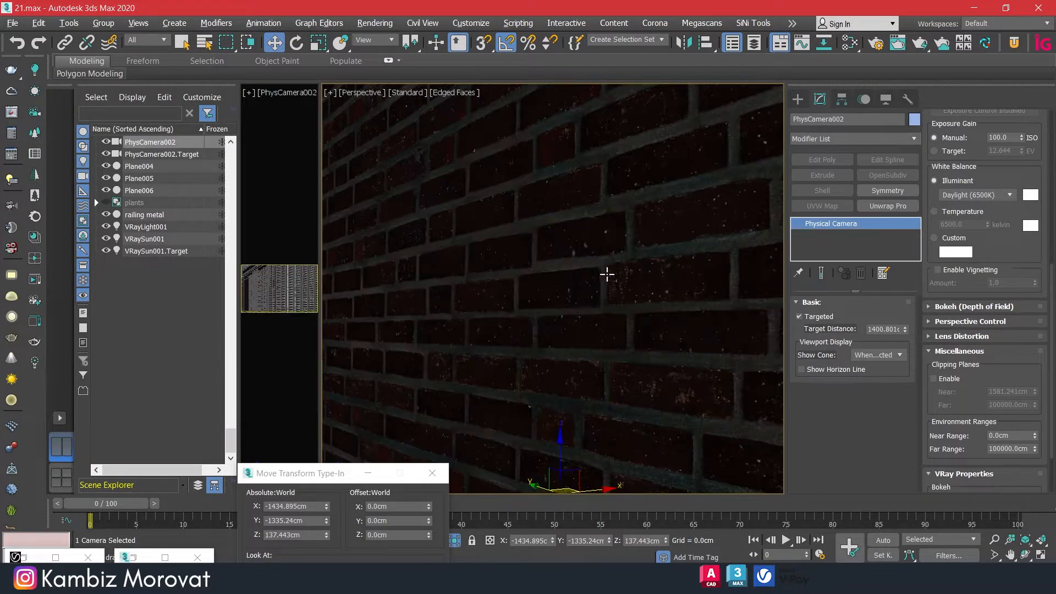
pyautogui.keyDown('alt'); pyautogui.moveTo(605, 273); pyautogui.dragTo(711, 217, button='middle'); pyautogui.keyUp('alt')
pyautogui.scroll(-2, 524, 292)
pyautogui.moveTo(454, 260); pyautogui.dragTo(613, 217, button='middle')
pyautogui.scroll(-2, 613, 216)
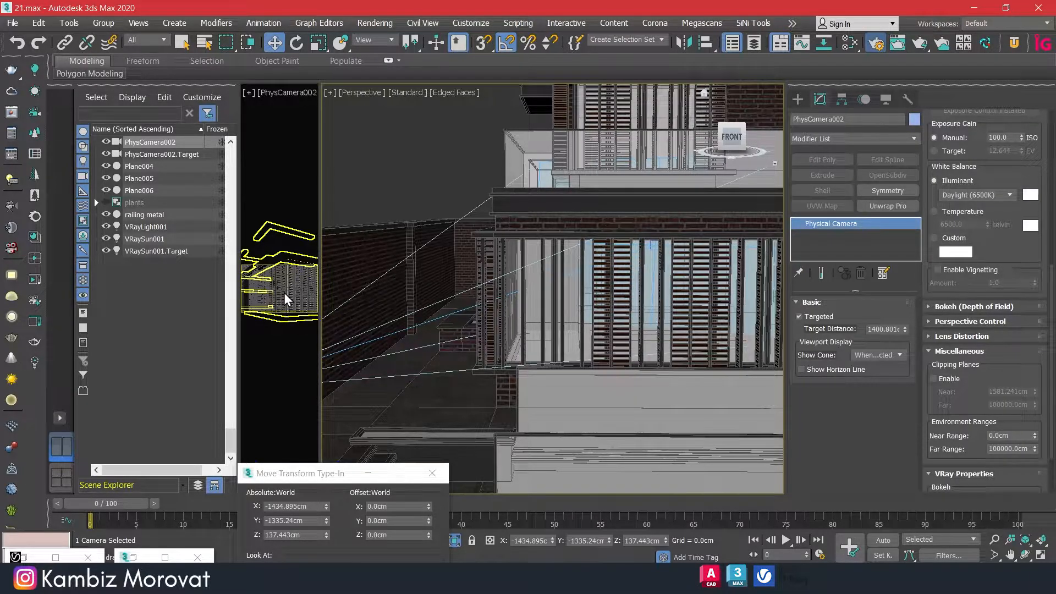
# Open the render settings and unlock the view to render so that it switches to PhysCamera002
pyautogui.press('F10')
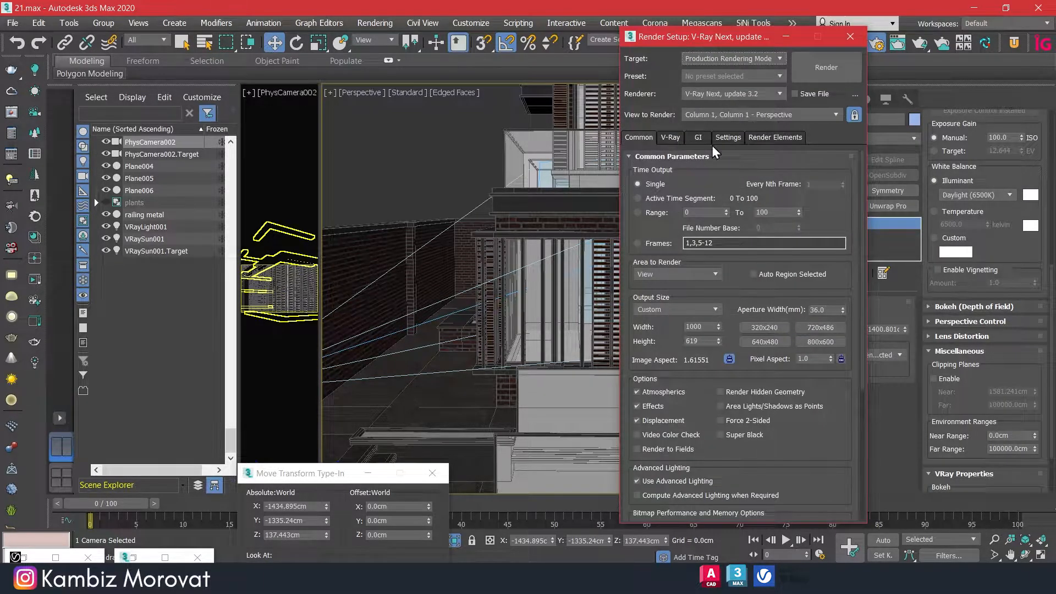
pyautogui.click(854, 115)
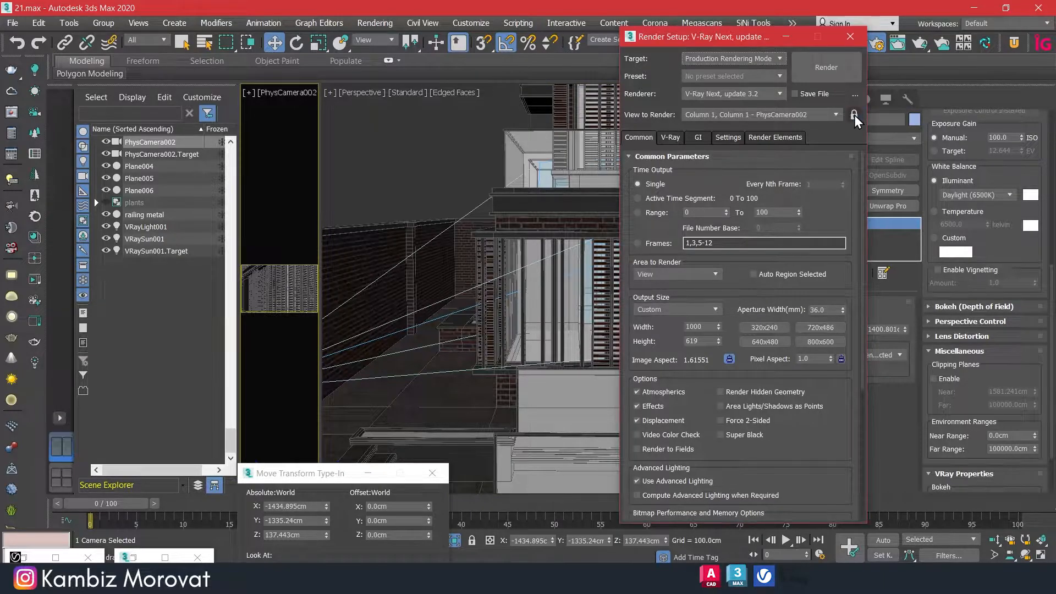
# Put the render settings away, show the V-Ray frame buffer and examine the louvre slats close up in the PhysCamera002 render
pyautogui.click(785, 36)
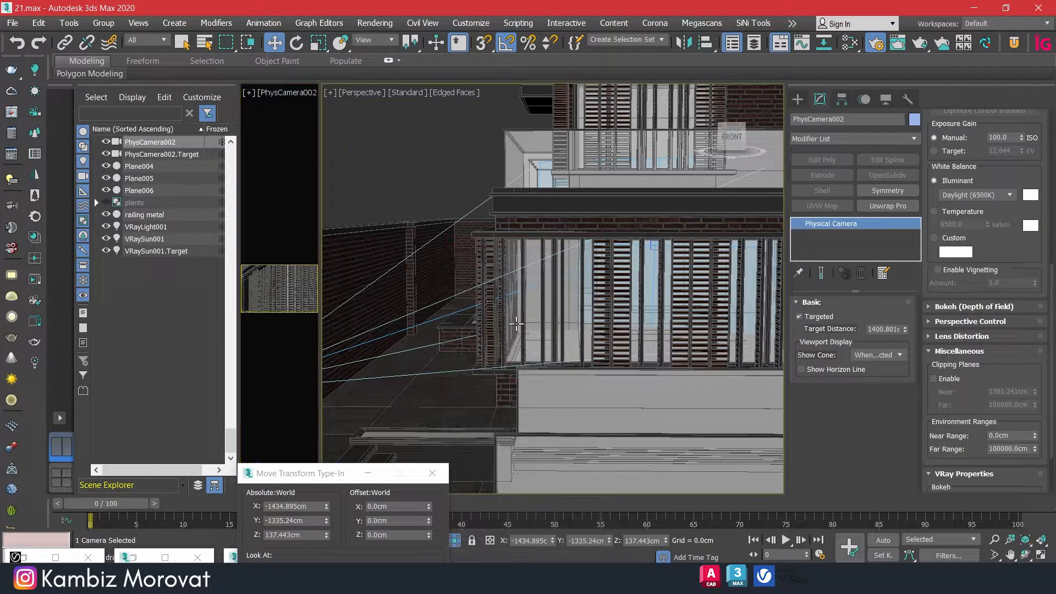
pyautogui.rightClick(488, 279)
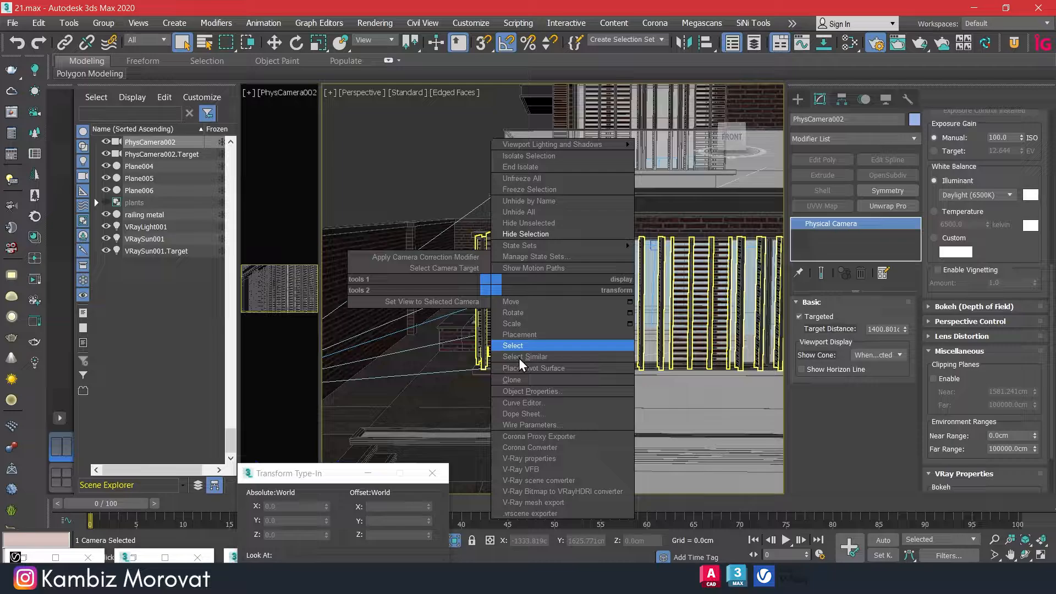
pyautogui.click(527, 459)
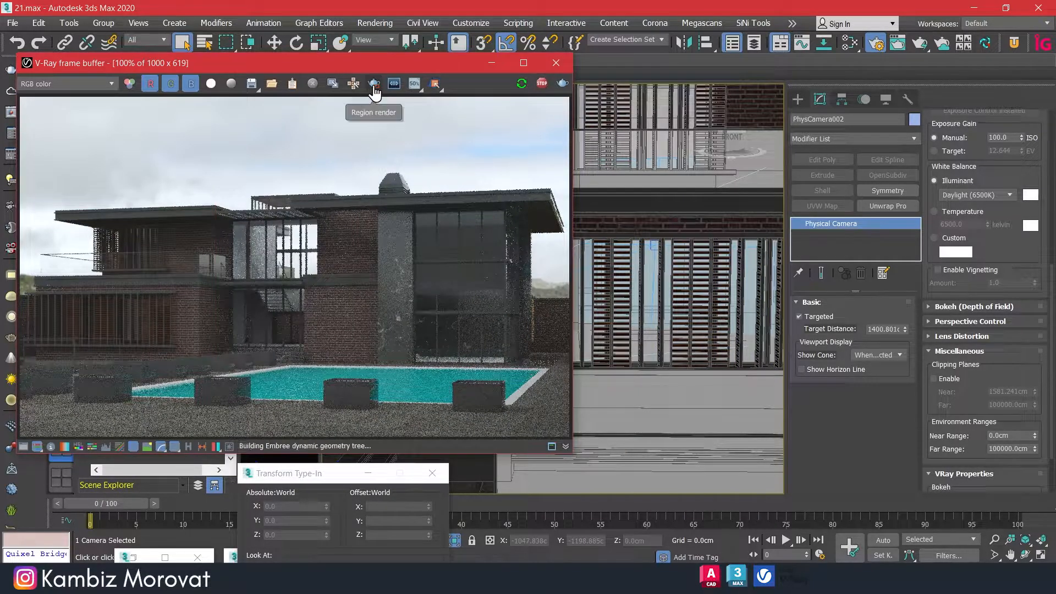
pyautogui.scroll(2, 267, 276)
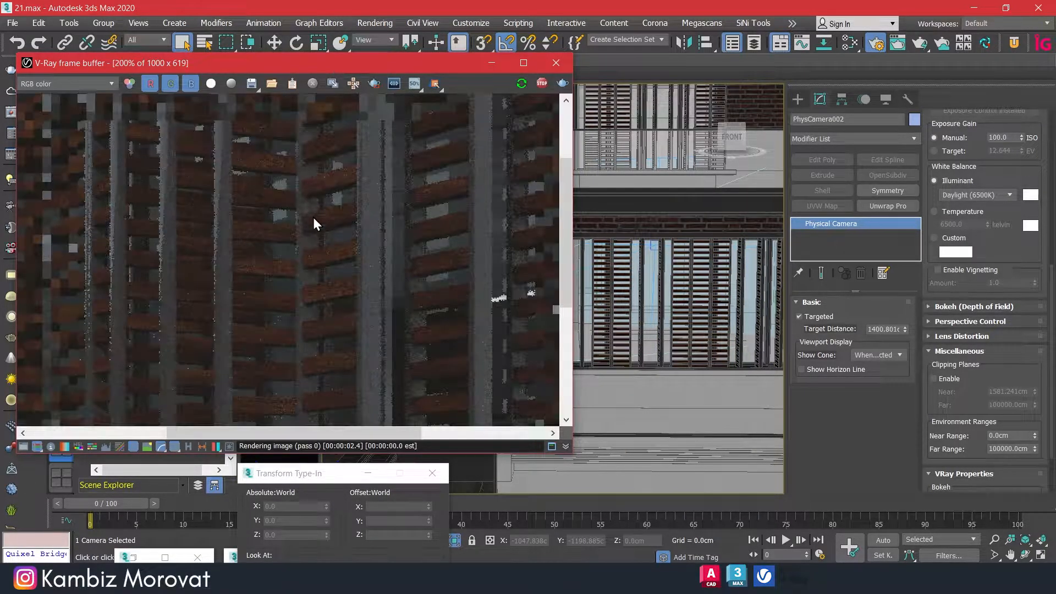
pyautogui.scroll(-2, 314, 223)
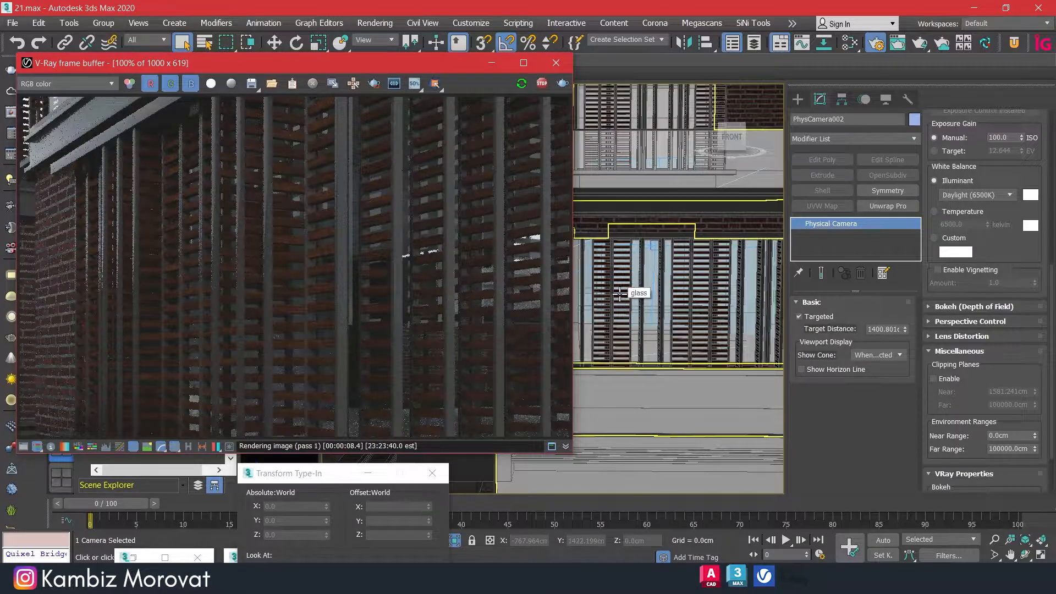
# Find the black metal material in the Slate Material Editor and open its parameters beside the frame buffer
pyautogui.press('m')
pyautogui.moveTo(481, 70); pyautogui.dragTo(482, 107)
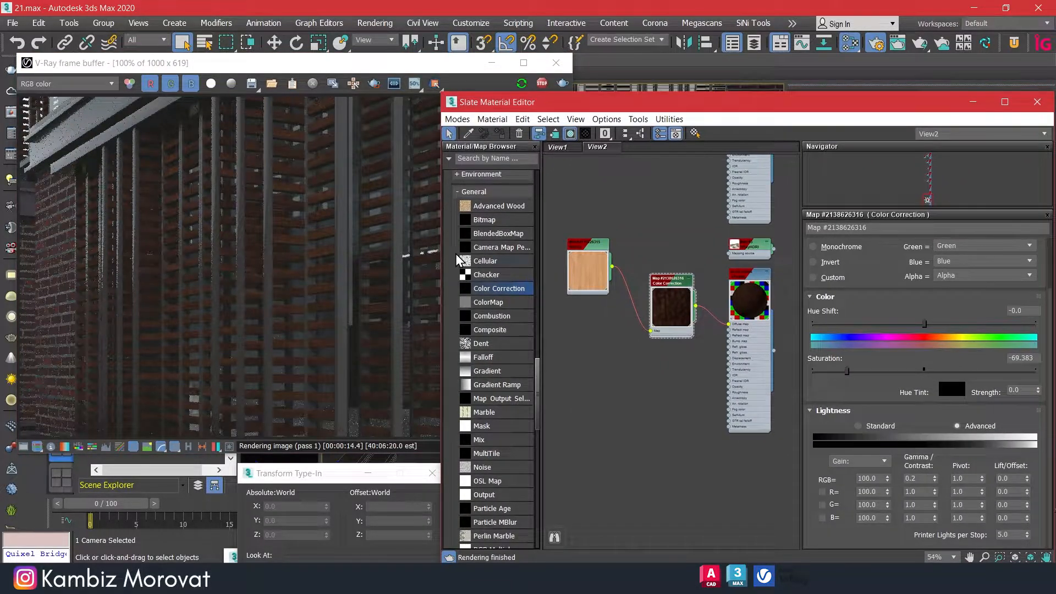
pyautogui.moveTo(650, 187); pyautogui.dragTo(642, 218, button='middle')
pyautogui.moveTo(619, 511); pyautogui.dragTo(604, 226, button='middle')
pyautogui.doubleClick(681, 405)
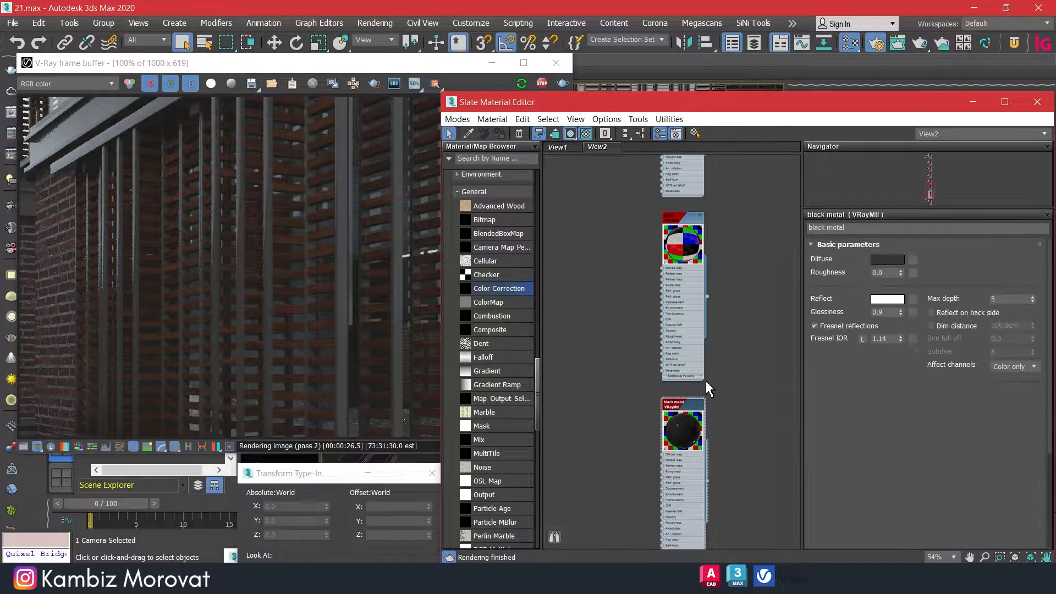
# Set the black metal's Fresnel IOR to 1.1 and its reflection glossiness to 0.85
pyautogui.click(889, 337)
pyautogui.write('1.1')
pyautogui.press('Return')
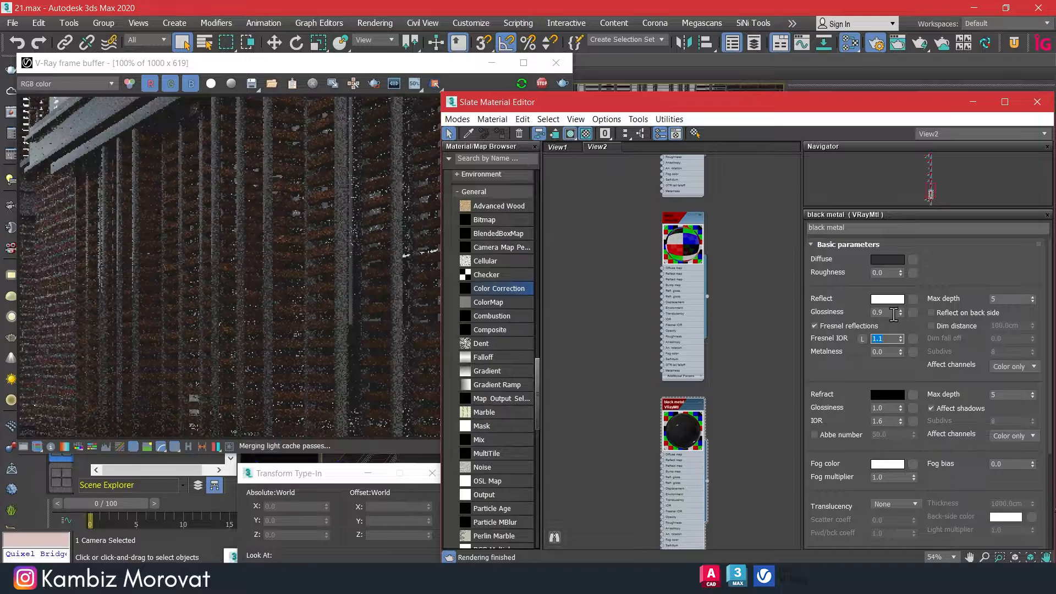
pyautogui.click(888, 312)
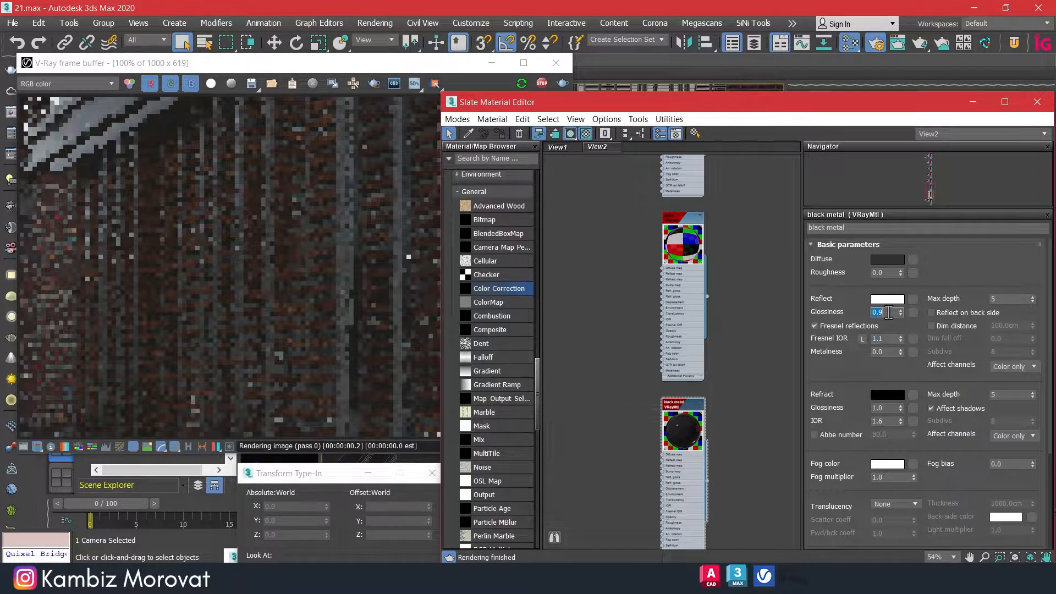
pyautogui.write('0.85')
pyautogui.press('Return')
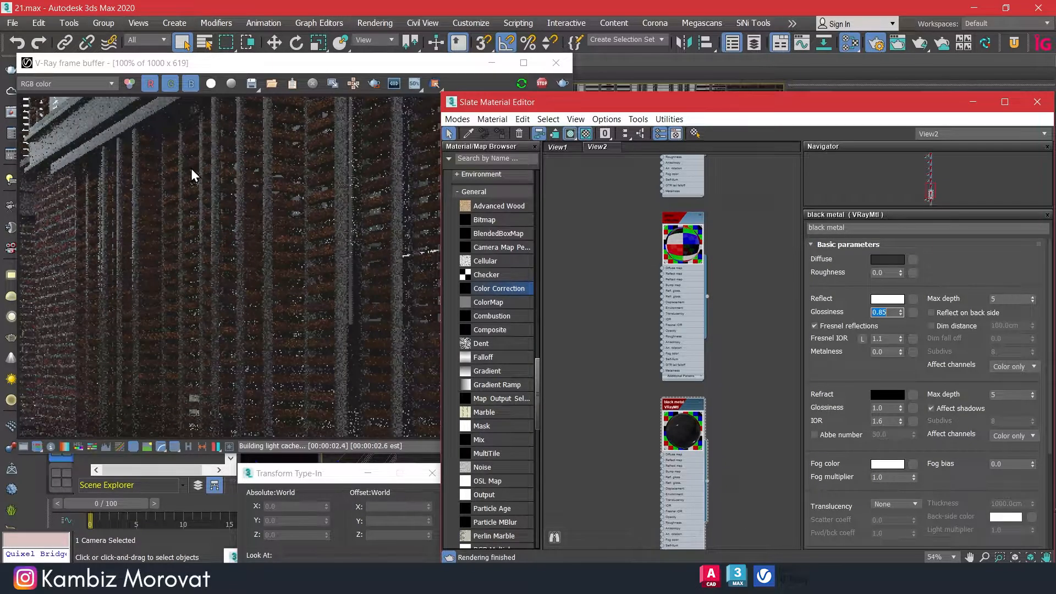
# Limit the interactive render to a region around the metal beam and brick corner of the louvred wing
pyautogui.click(353, 84)
pyautogui.click(374, 84)
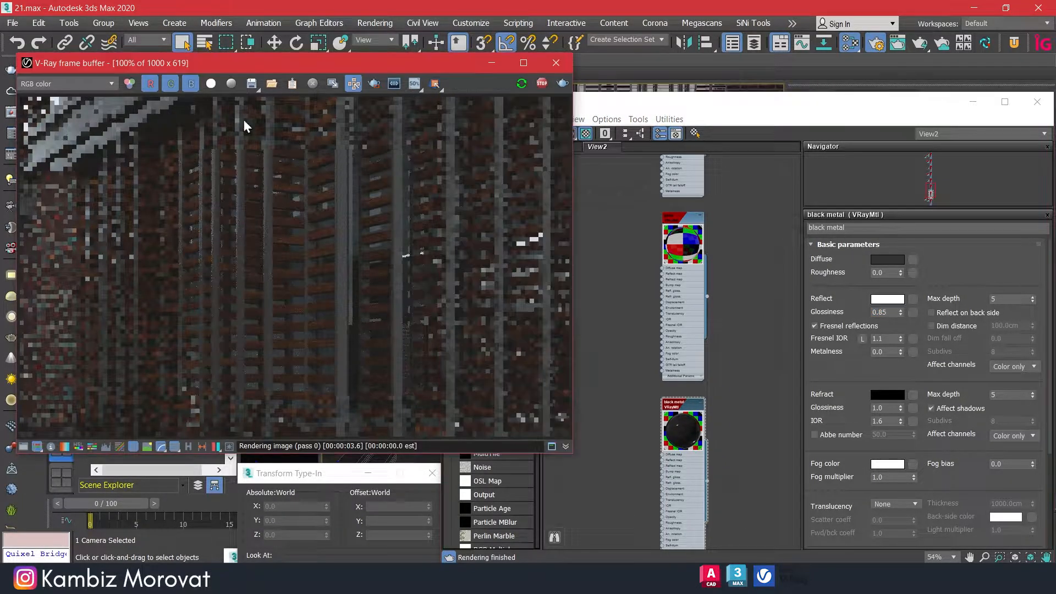
pyautogui.moveTo(203, 203); pyautogui.dragTo(20, 96)
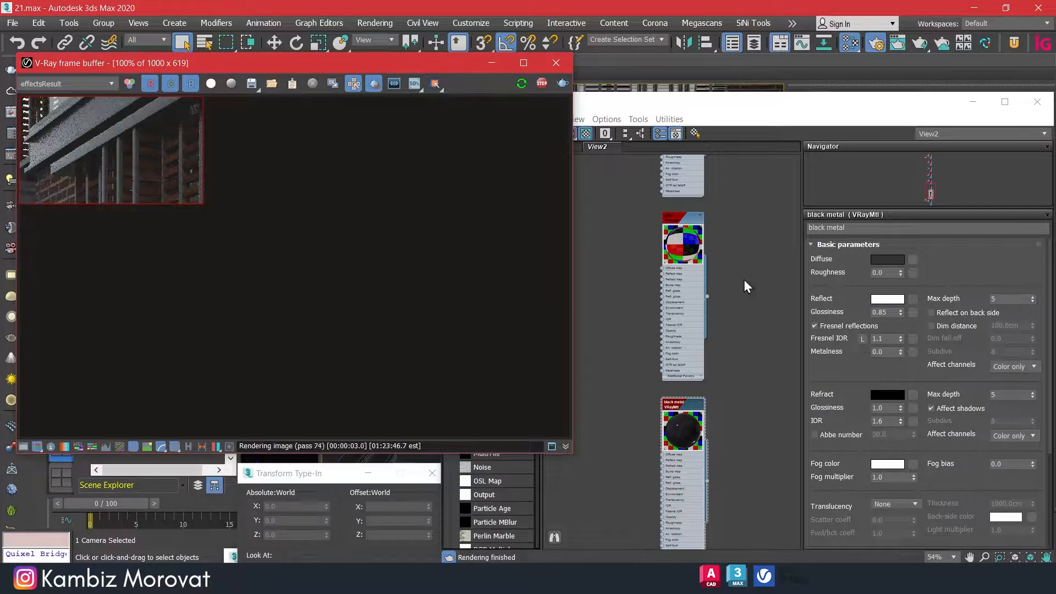
# Try darker grey reflection colors on the black metal, with values of 178 and 114
pyautogui.click(887, 299)
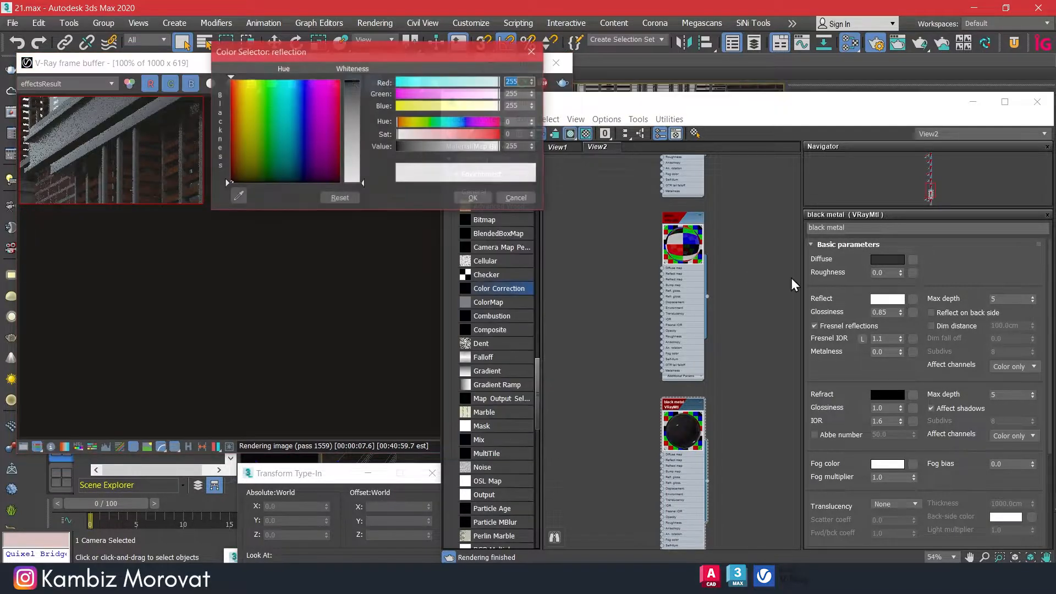
pyautogui.click(353, 154)
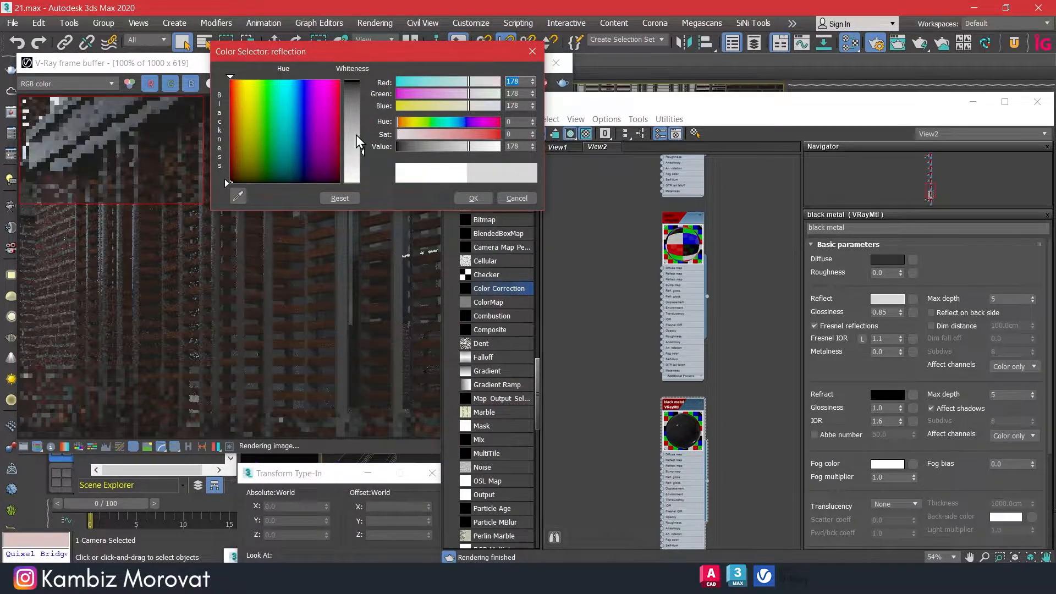
pyautogui.click(355, 127)
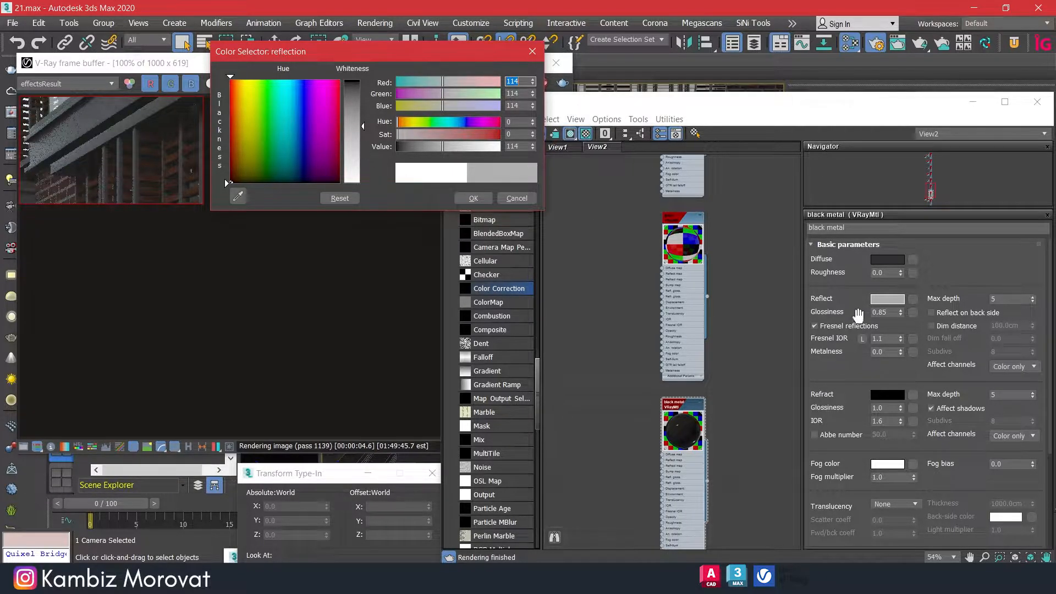
# Try a Fresnel IOR of 1.33 on the black metal
pyautogui.click(887, 338)
pyautogui.write('1.')
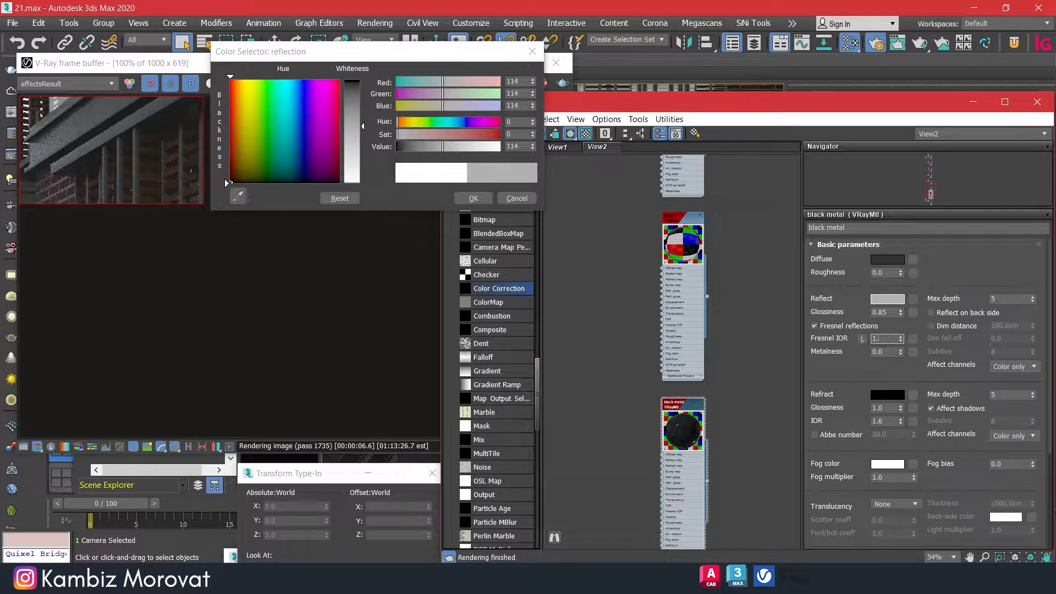
pyautogui.write('33')
pyautogui.press('Return')
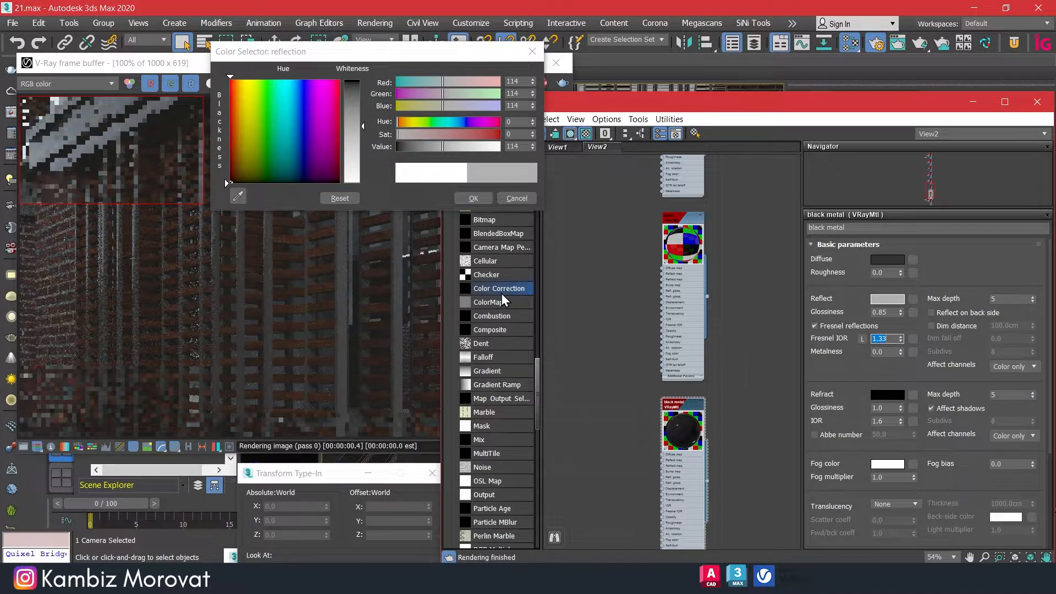
# Set the black metal's Fresnel IOR to 1.14 and its reflection glossiness to 0.9
pyautogui.write('1.')
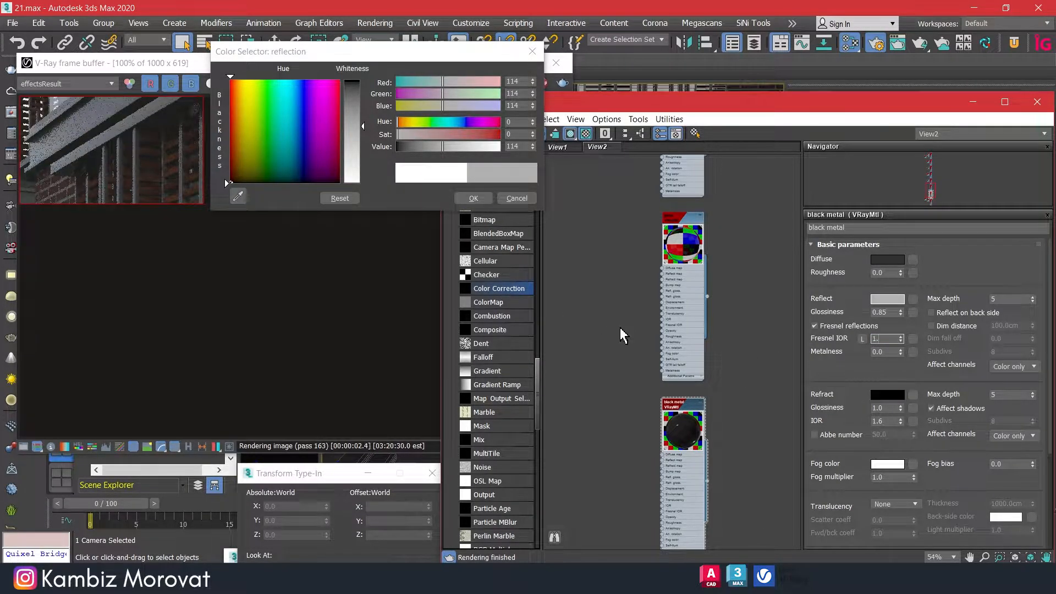
pyautogui.write('14')
pyautogui.press('Return')
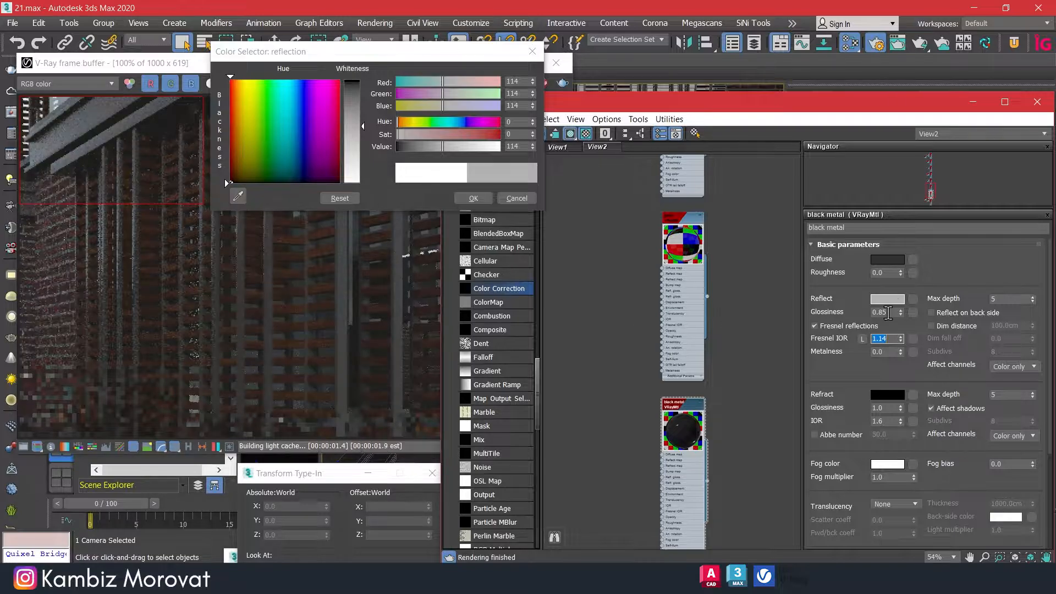
pyautogui.doubleClick(889, 313)
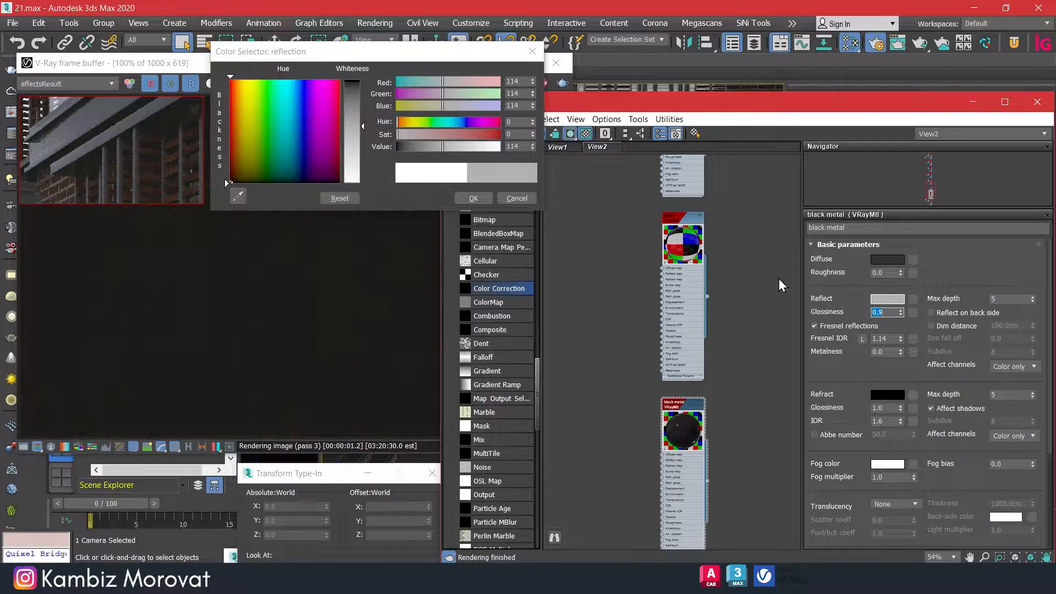
# Try reflection values of 61 and 103 on the black metal, settle on a lighter grey, and set the glossiness to 0.8
pyautogui.click(355, 105)
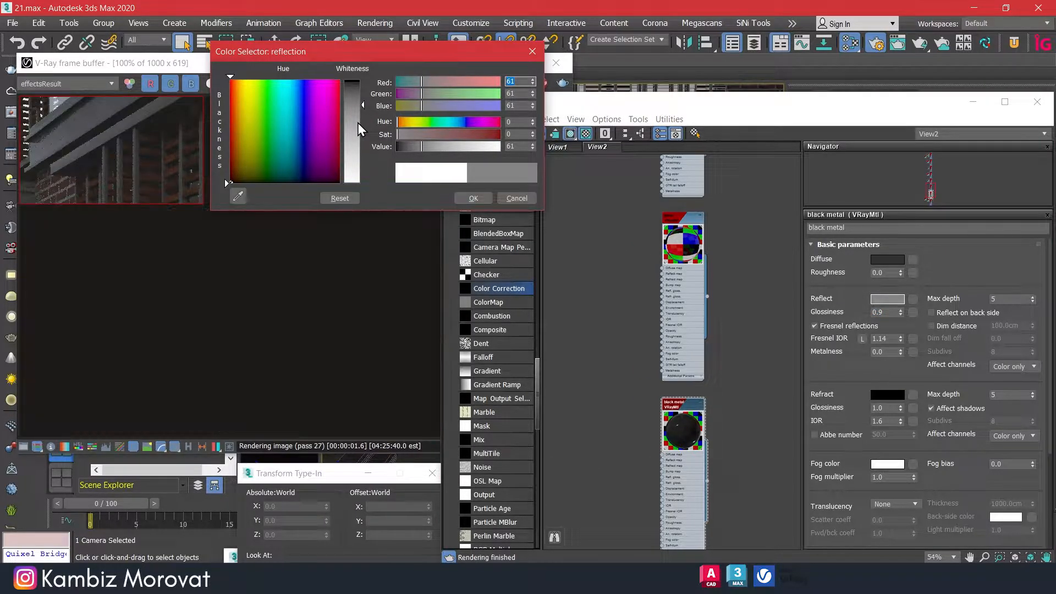
pyautogui.click(357, 124)
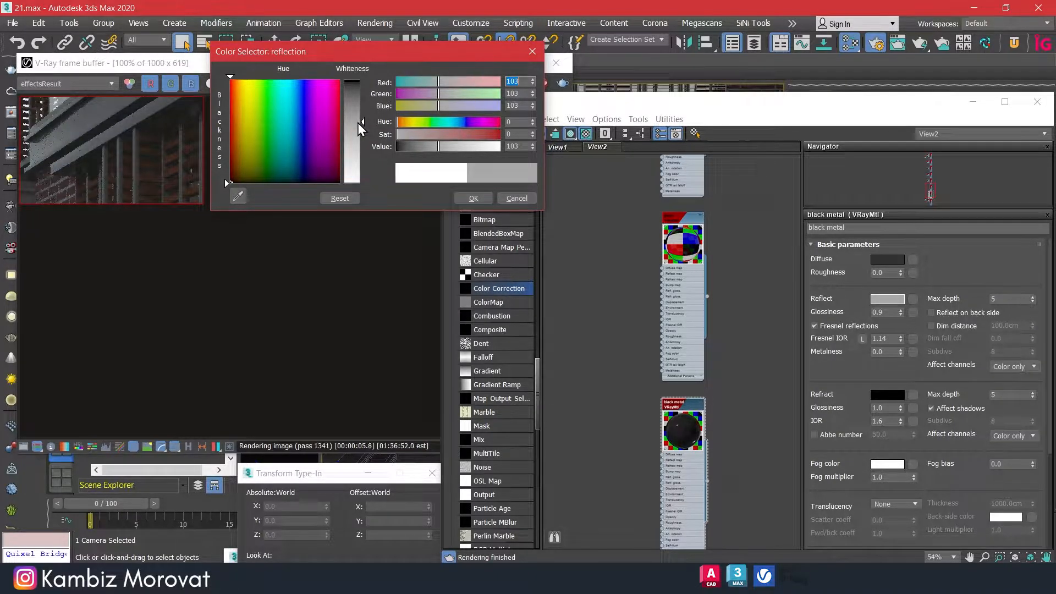
pyautogui.moveTo(471, 147); pyautogui.dragTo(466, 146)
pyautogui.click(473, 198)
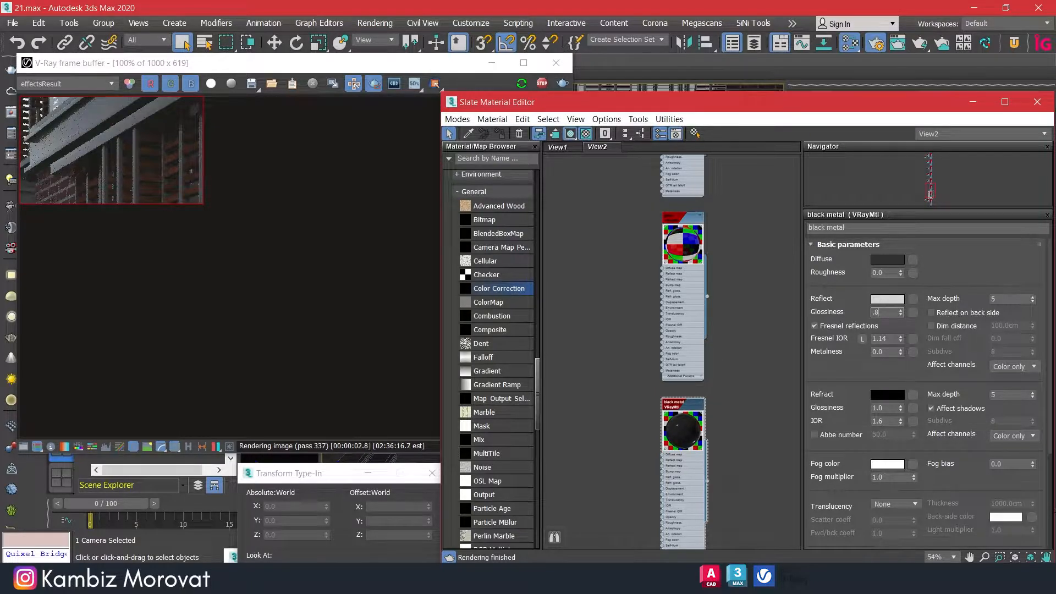
pyautogui.press('Return')
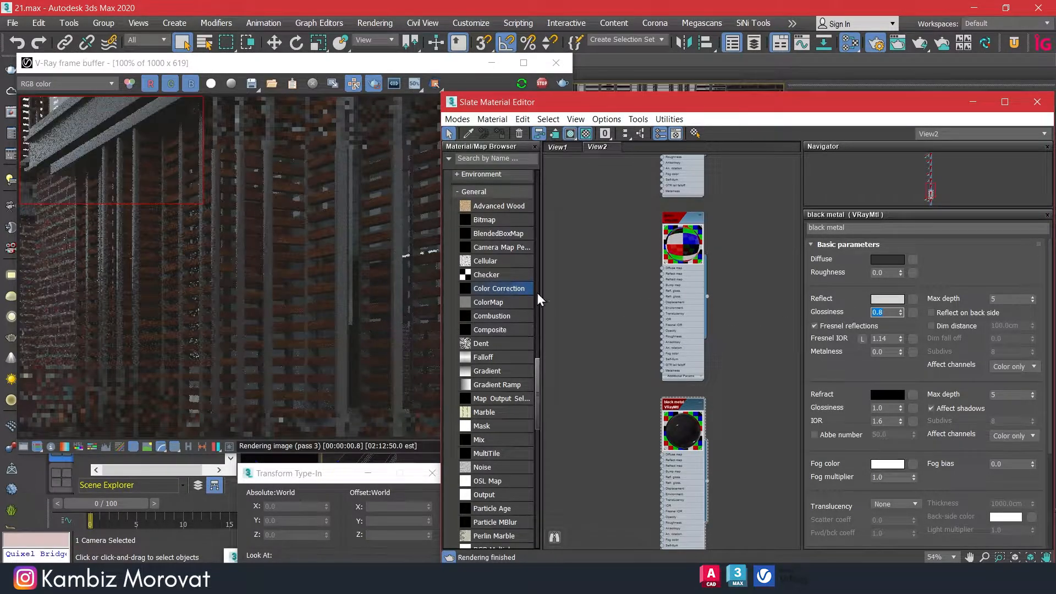
# Check the VRayExtraTex channel, and return to the RGB color render of the full frame without the region limit
pyautogui.click(354, 85)
pyautogui.click(68, 84)
pyautogui.click(56, 97)
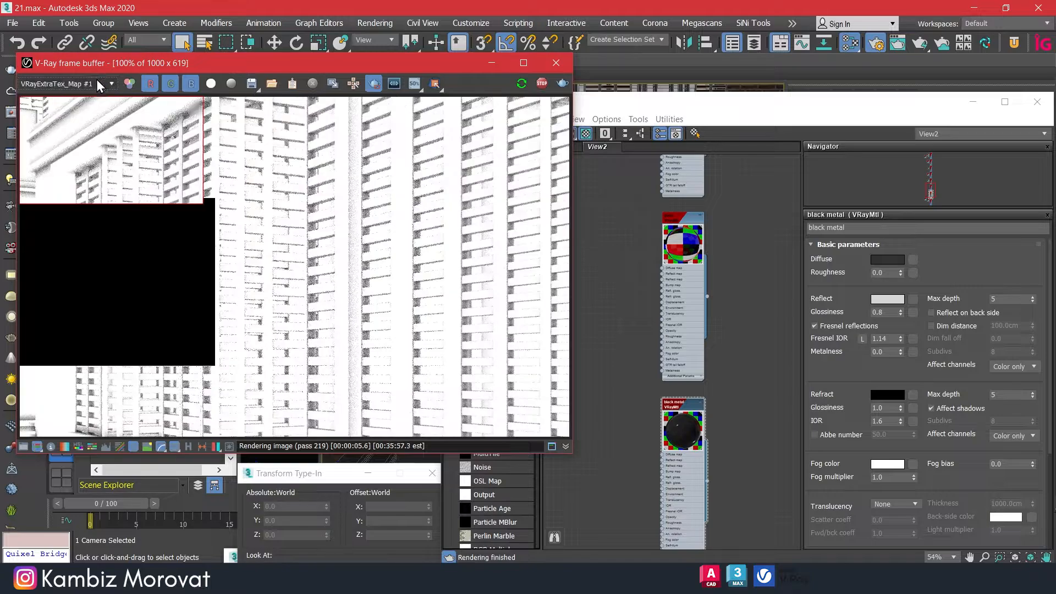
pyautogui.click(97, 83)
pyautogui.click(83, 95)
pyautogui.click(374, 84)
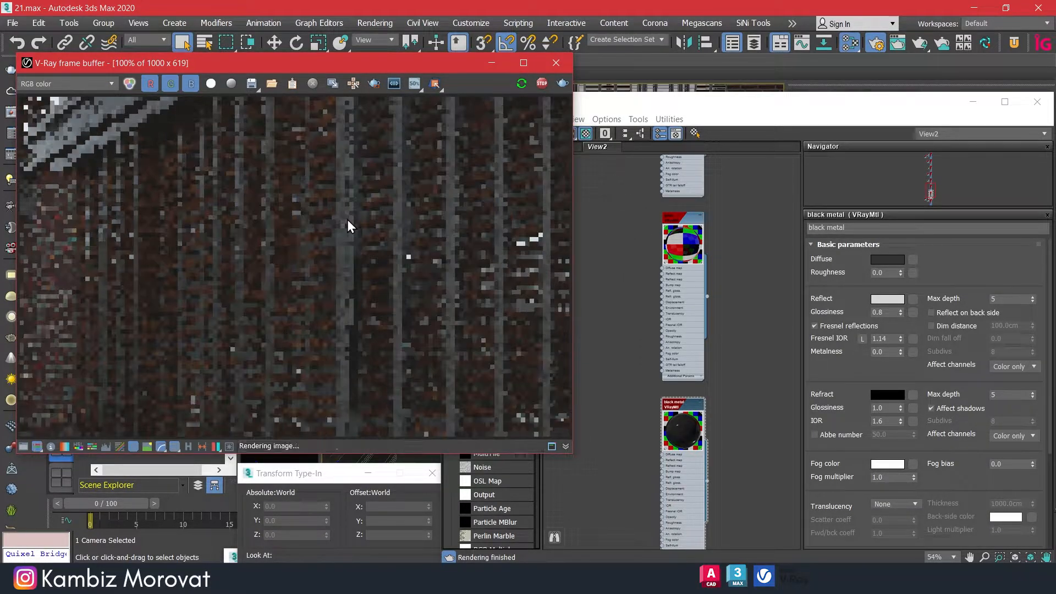
# Open the louvre wood's Color Correction map and set its saturation to -72
pyautogui.scroll(-1, 722, 389)
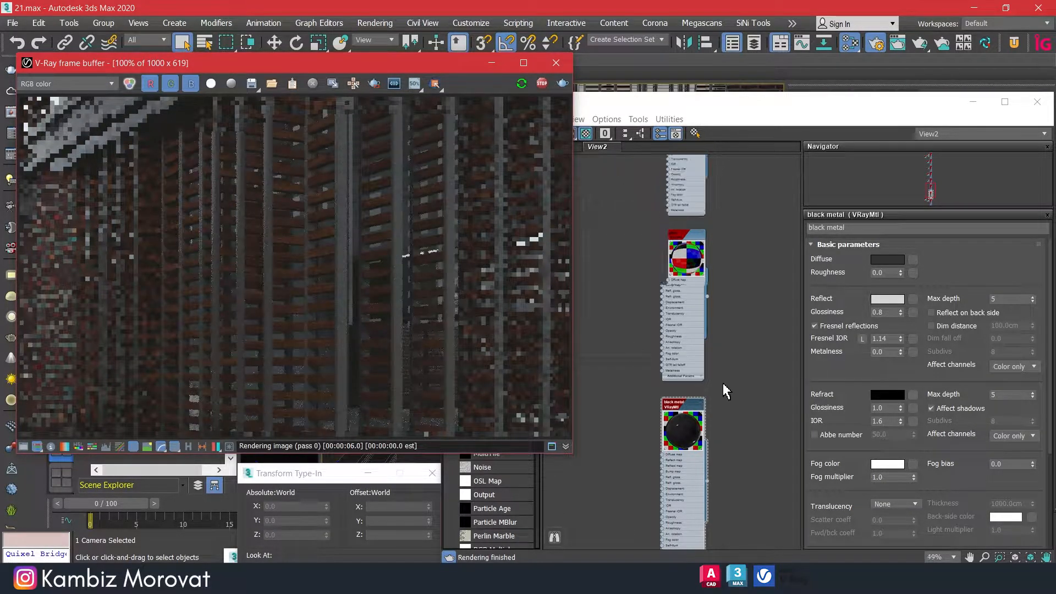
pyautogui.moveTo(723, 388); pyautogui.dragTo(746, 44, button='middle')
pyautogui.doubleClick(643, 261)
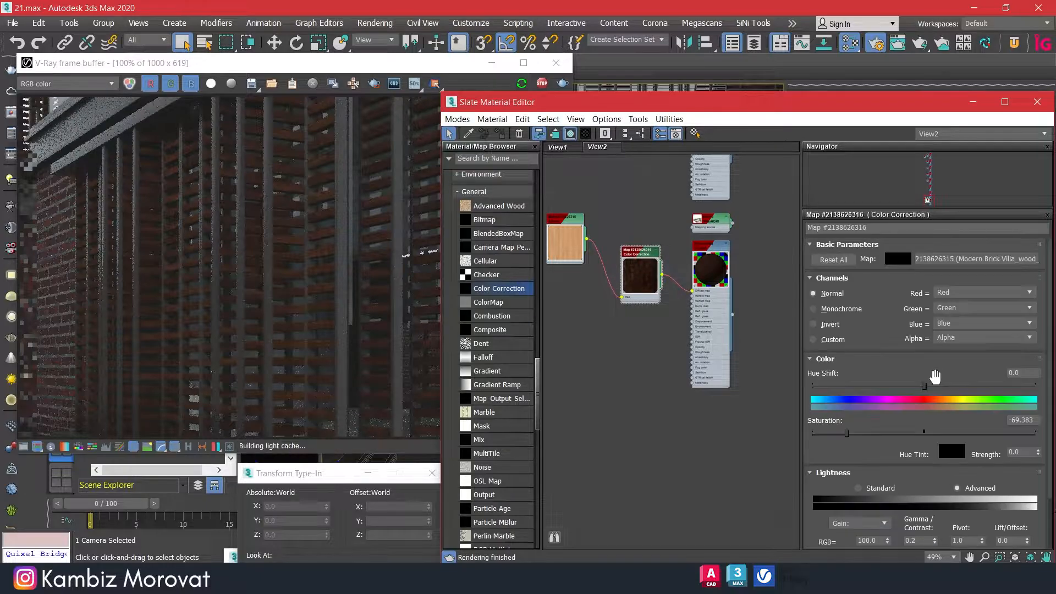
pyautogui.doubleClick(1023, 420)
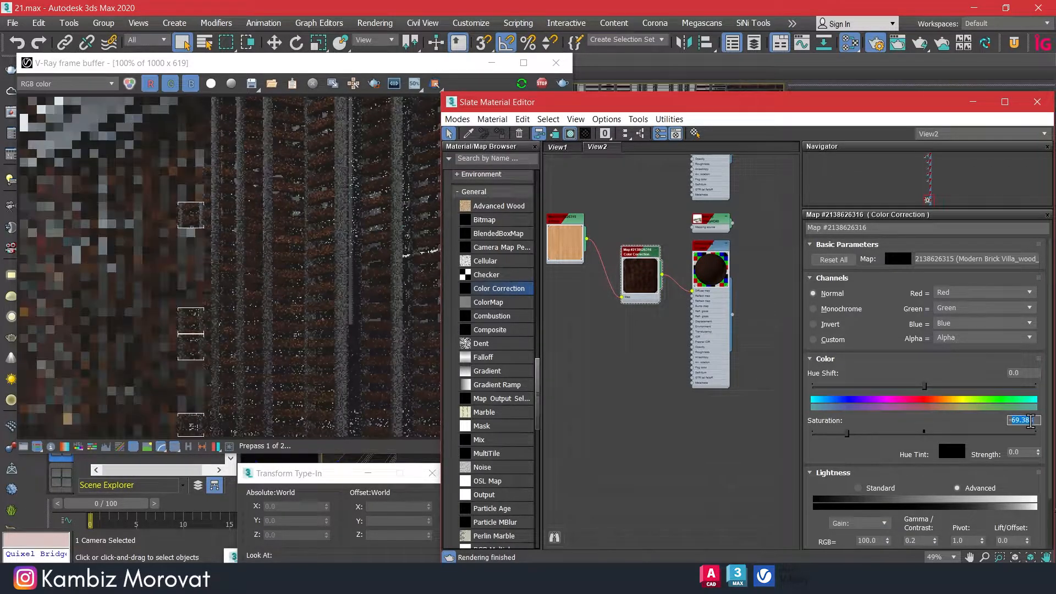
pyautogui.write('-72')
pyautogui.press('Return')
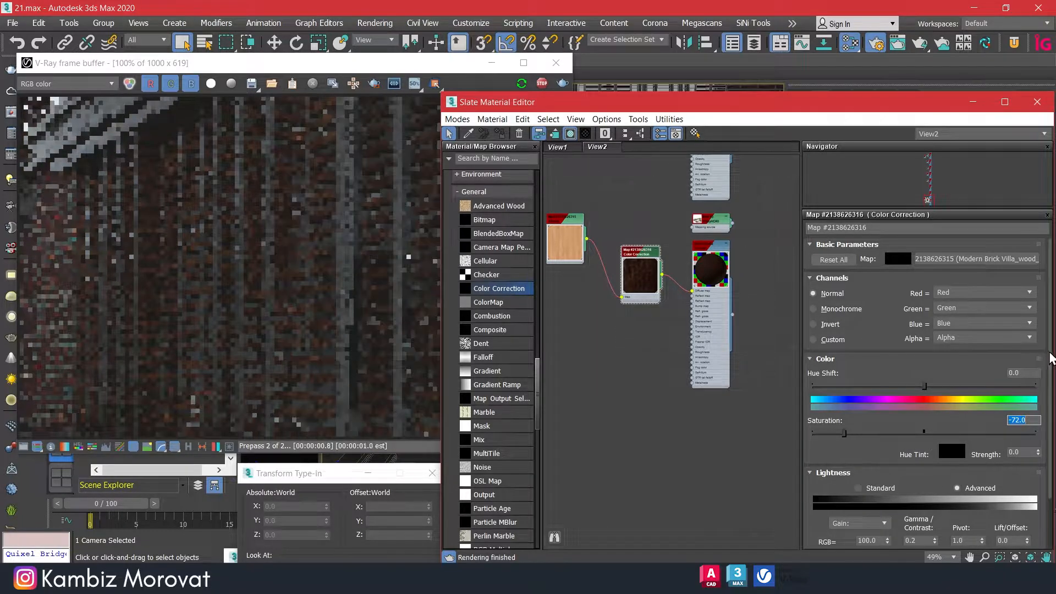
# Try an RGB gamma/contrast of 0.1 on the wood's Color Correction, and set it back to 0.2
pyautogui.scroll(-2, 1050, 358)
pyautogui.doubleClick(914, 477)
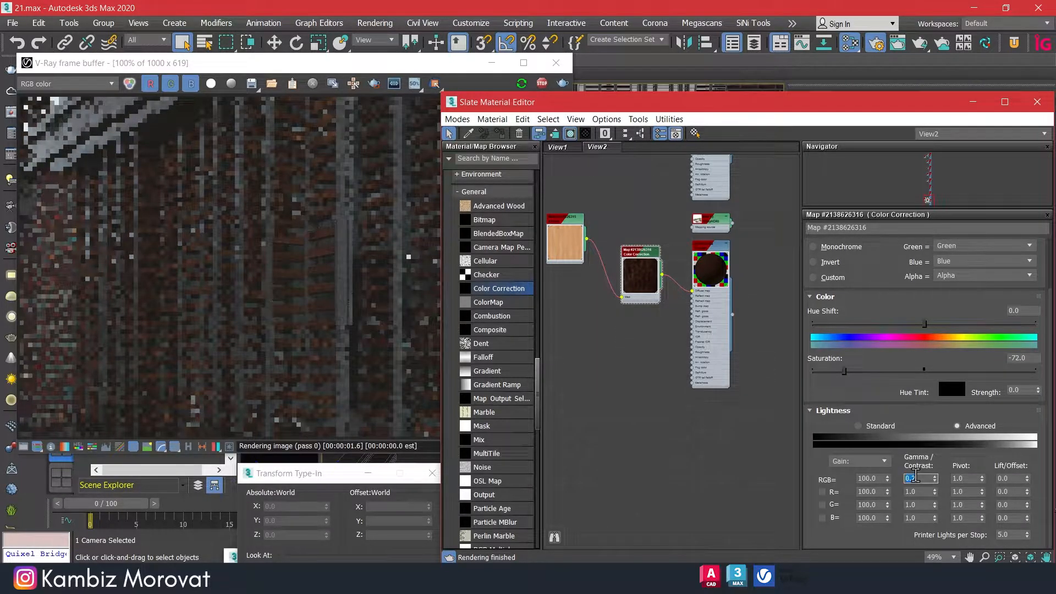
pyautogui.write('0.1')
pyautogui.press('Return')
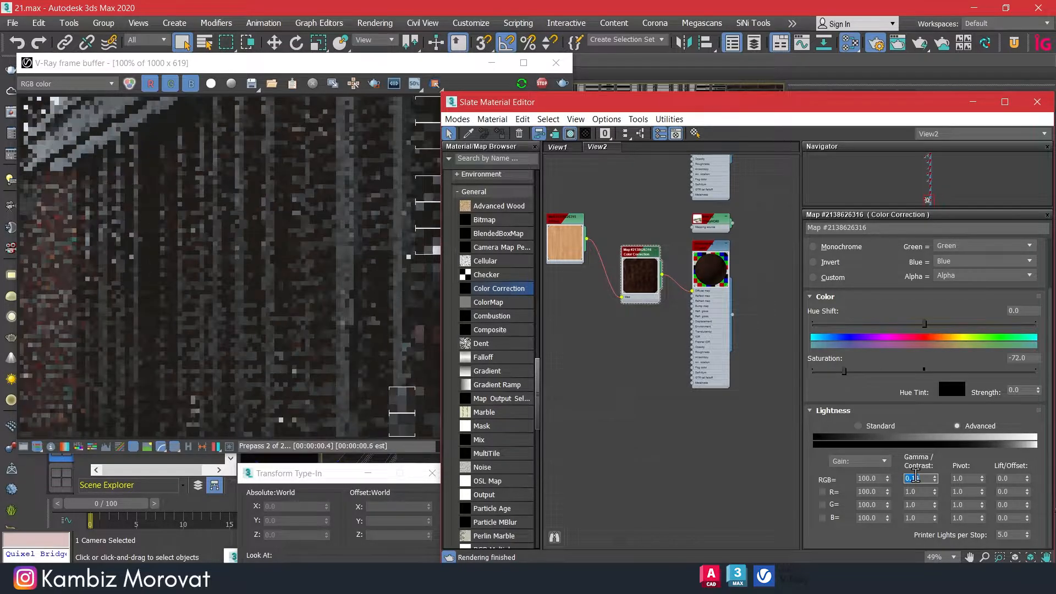
pyautogui.write('0.2')
pyautogui.press('Return')
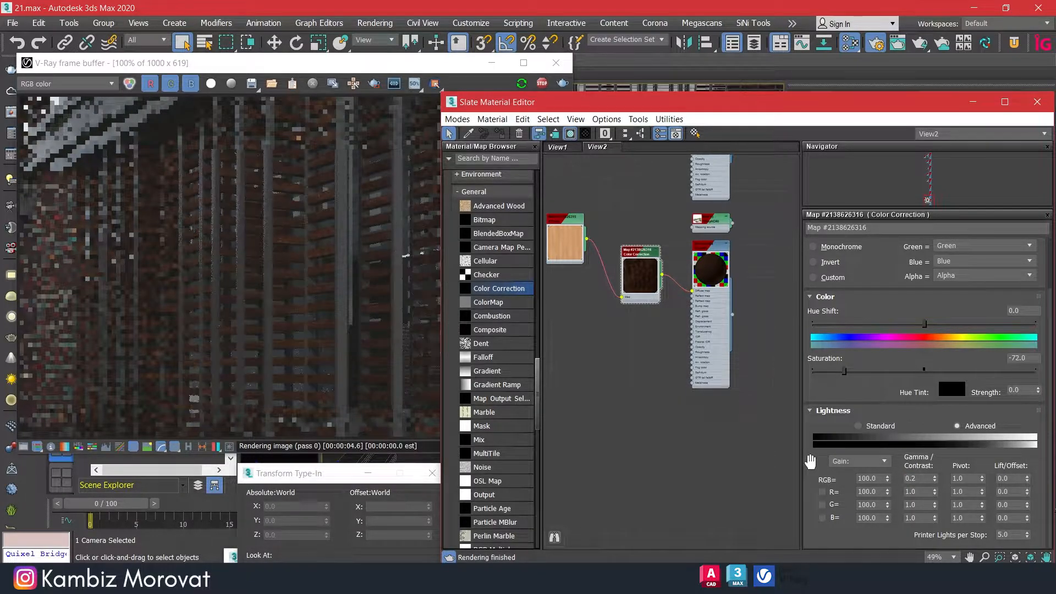
# Minimize the frame buffer and make the PhysCamera002 viewport active
pyautogui.click(213, 330)
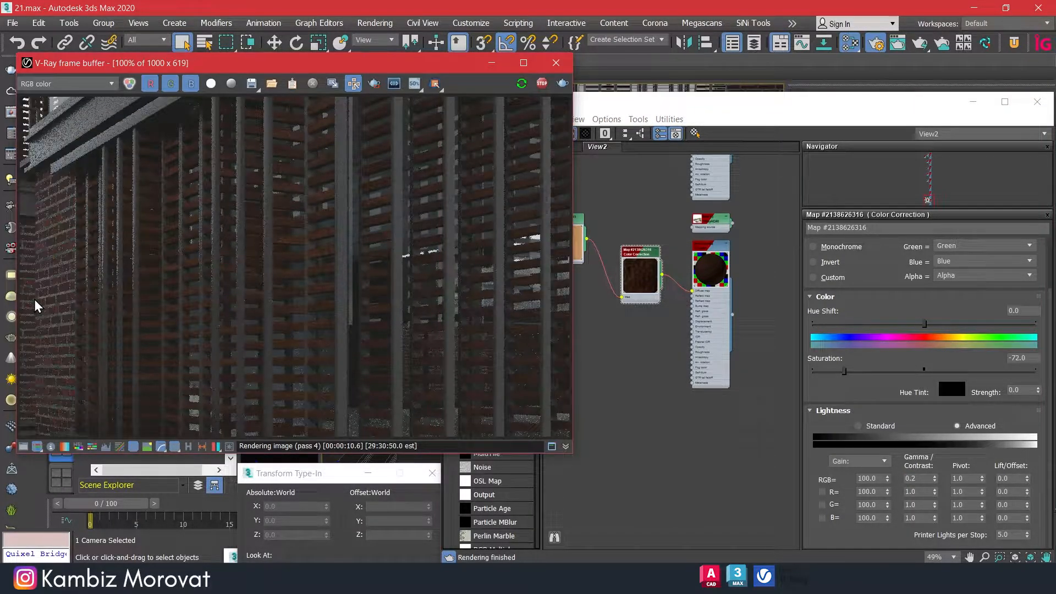
pyautogui.click(491, 63)
pyautogui.click(281, 276)
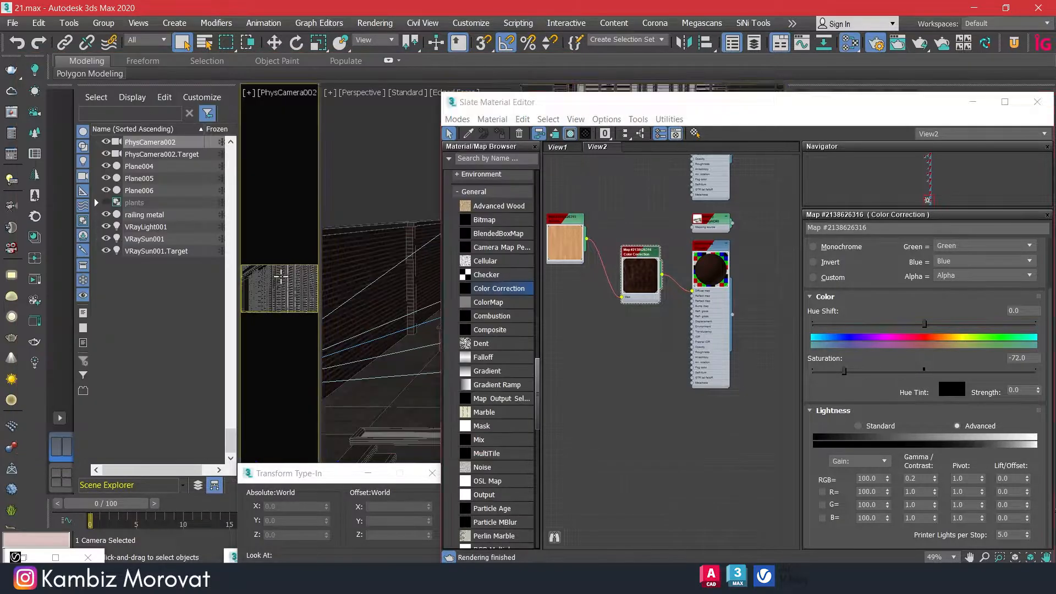
# Close the material editor, show PhysCamera001 in the camera viewport, and start an interactive render of the whole villa
pyautogui.press('m')
pyautogui.scroll(-5, 553, 264)
pyautogui.scroll(3, 554, 265)
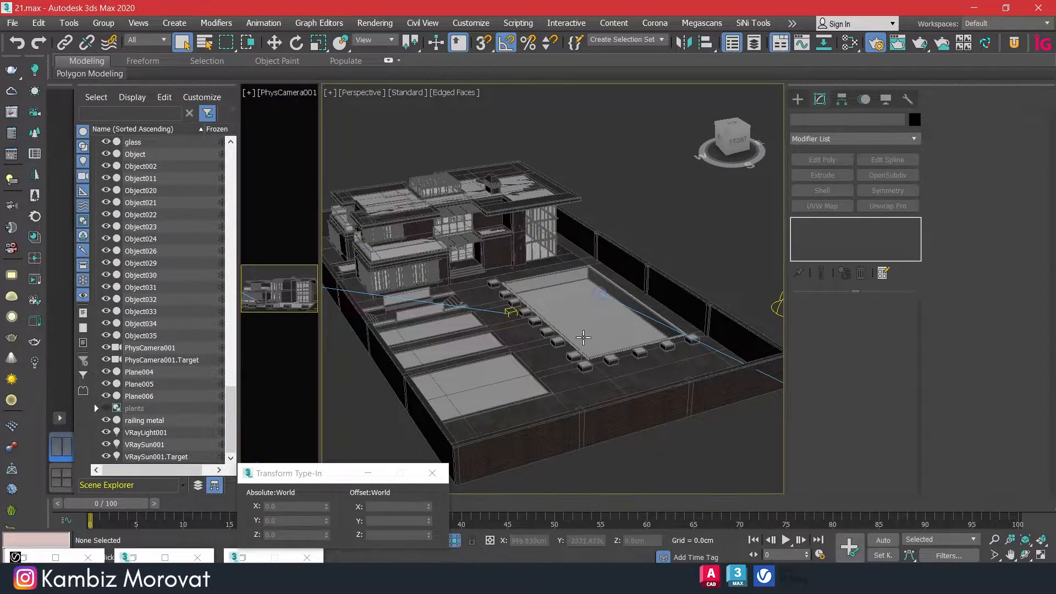
pyautogui.rightClick(528, 275)
pyautogui.click(554, 461)
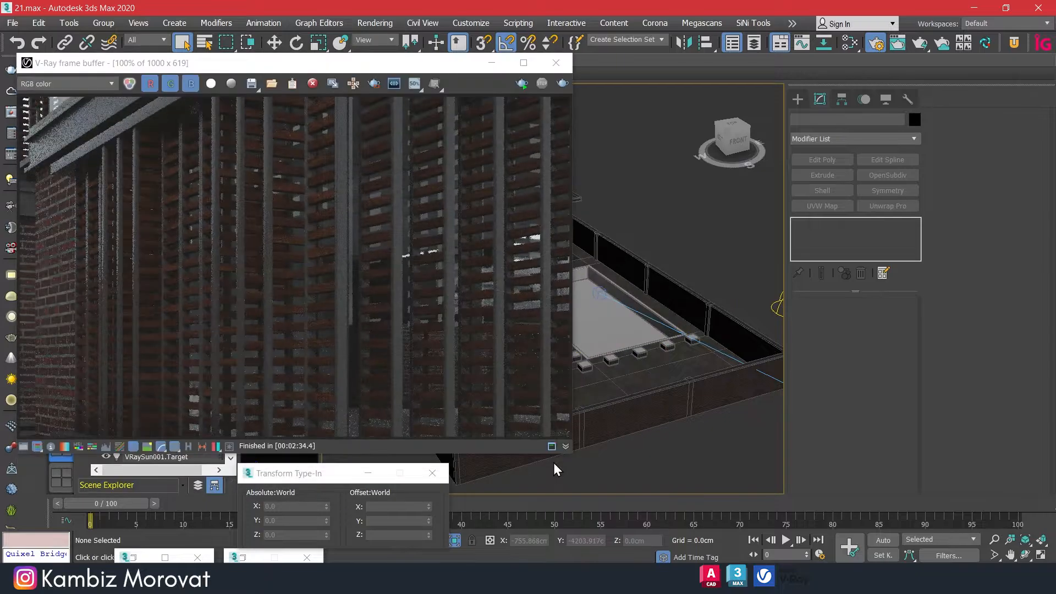
pyautogui.click(520, 85)
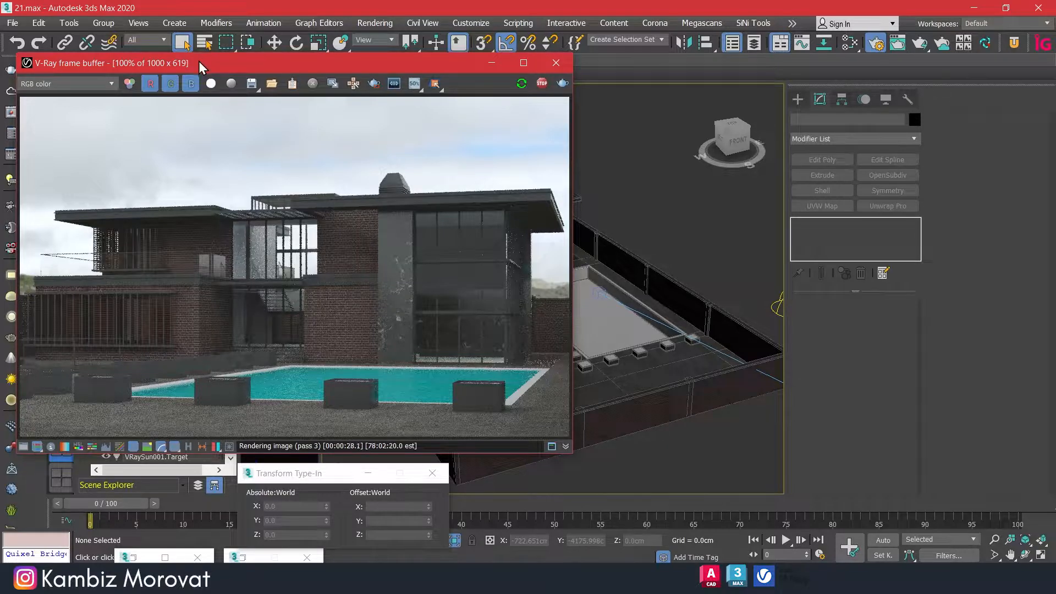
# Examine the villa's facade up close in the effectsResult channel, and return the frame buffer to RGB color
pyautogui.moveTo(199, 61); pyautogui.dragTo(209, 57)
pyautogui.scroll(2, 229, 285)
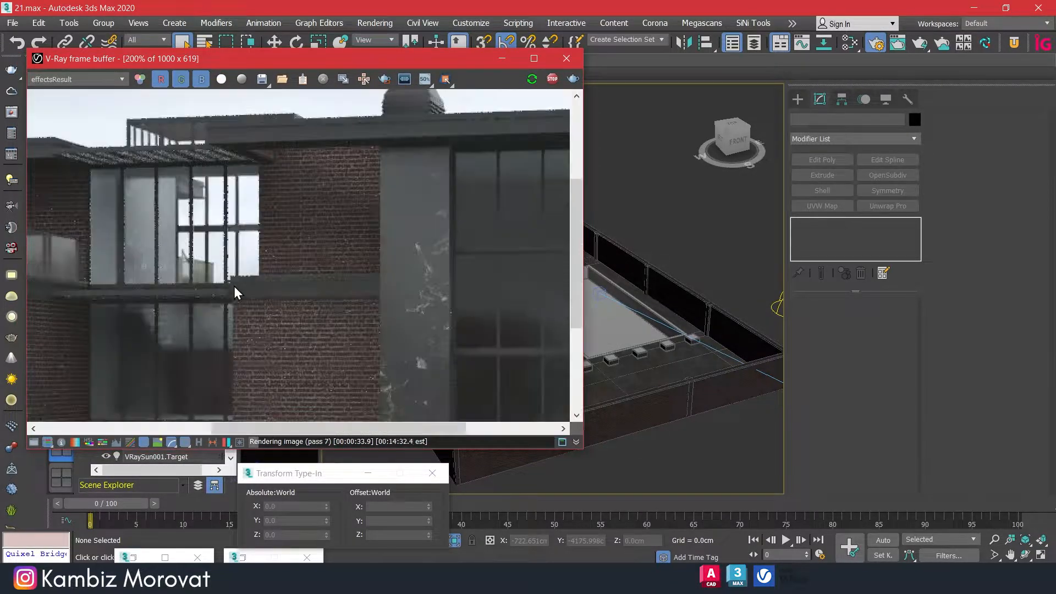
pyautogui.scroll(-2, 234, 288)
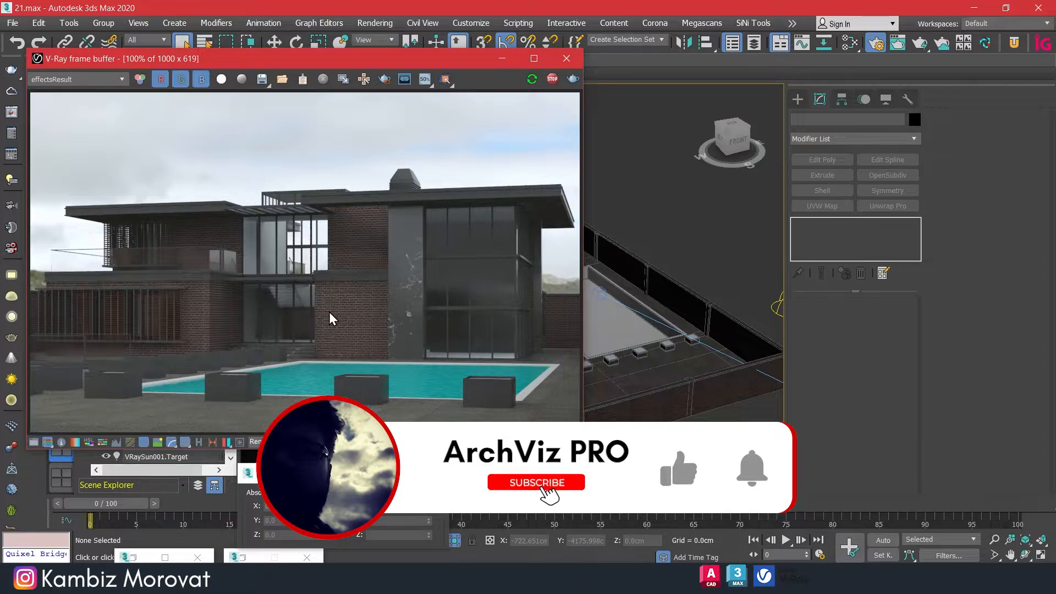
pyautogui.click(72, 79)
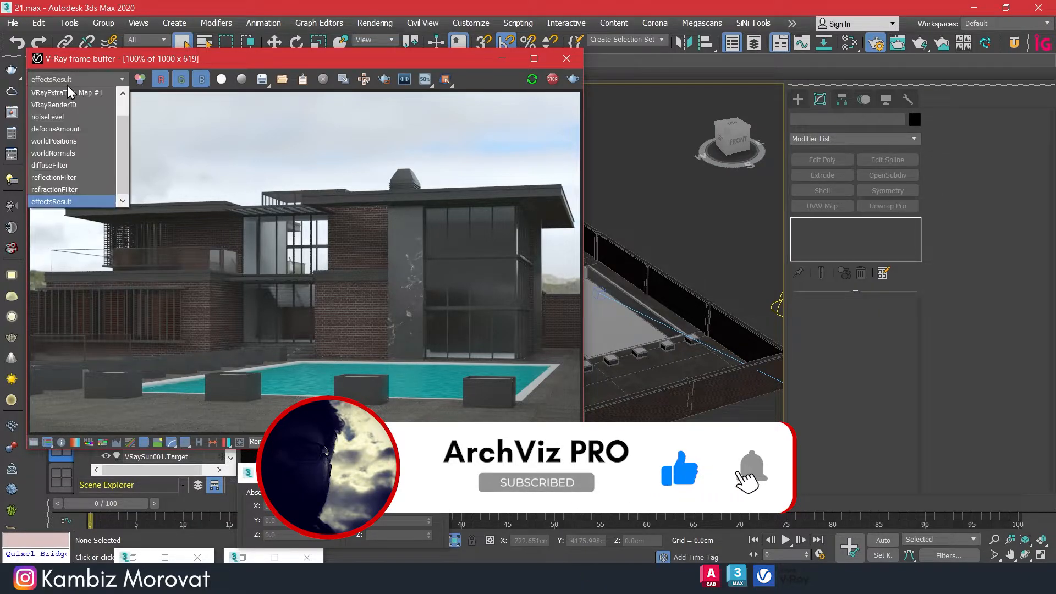
pyautogui.click(67, 86)
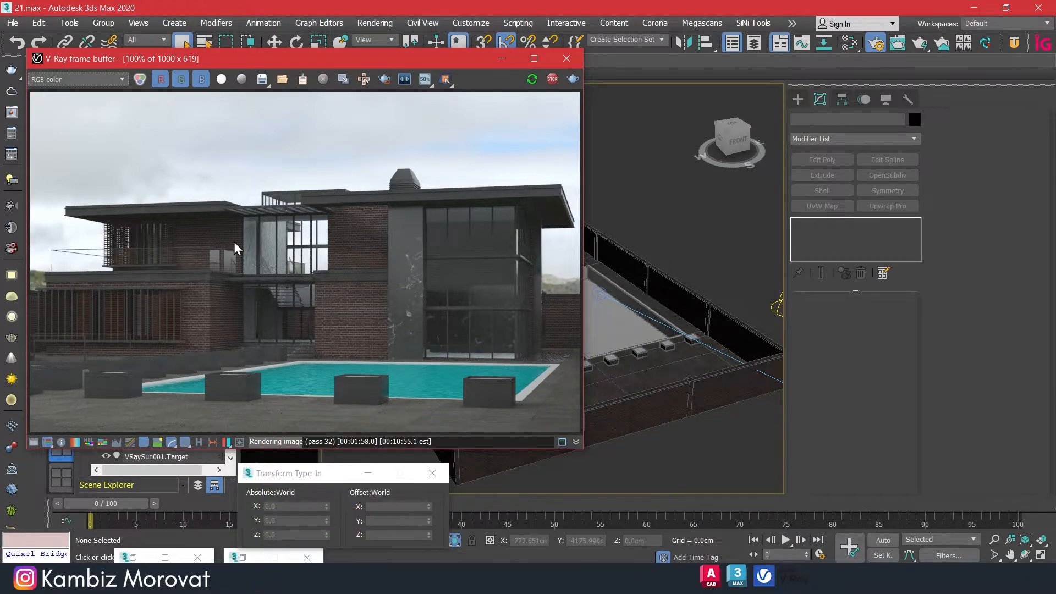